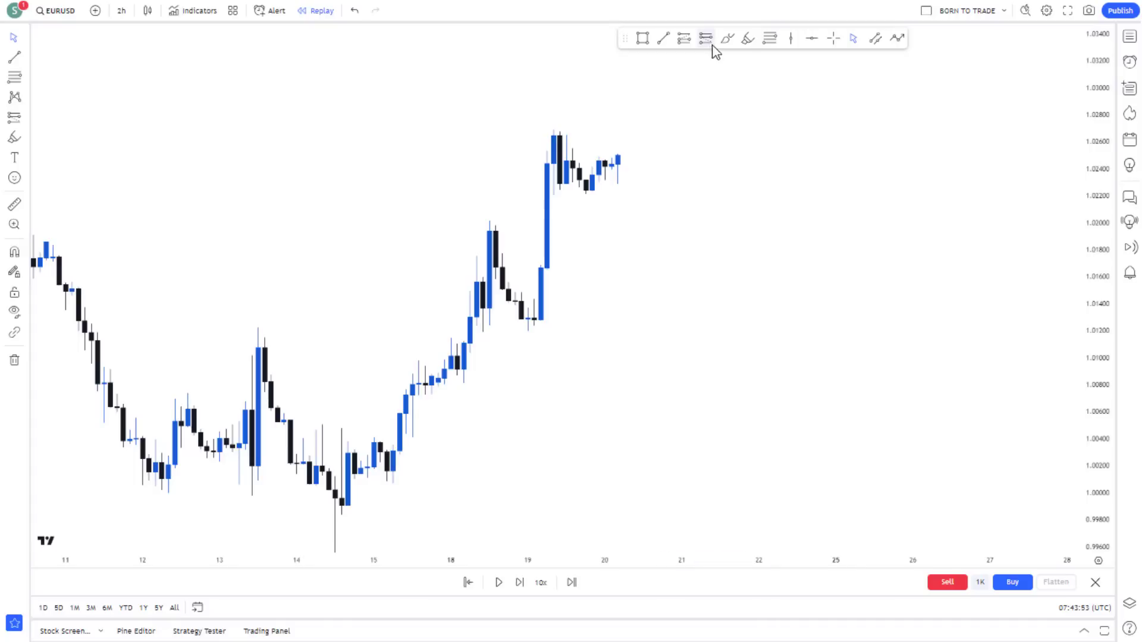
Add a text note listing Trend, Bos or Mss, POI, Liq & FVG, SL & PT ---- 1:4RR and RTO, and move it further from the candles
{"action": "left_click", "coordinate": [13, 157]}
{"action": "left_click", "coordinate": [745, 191]}
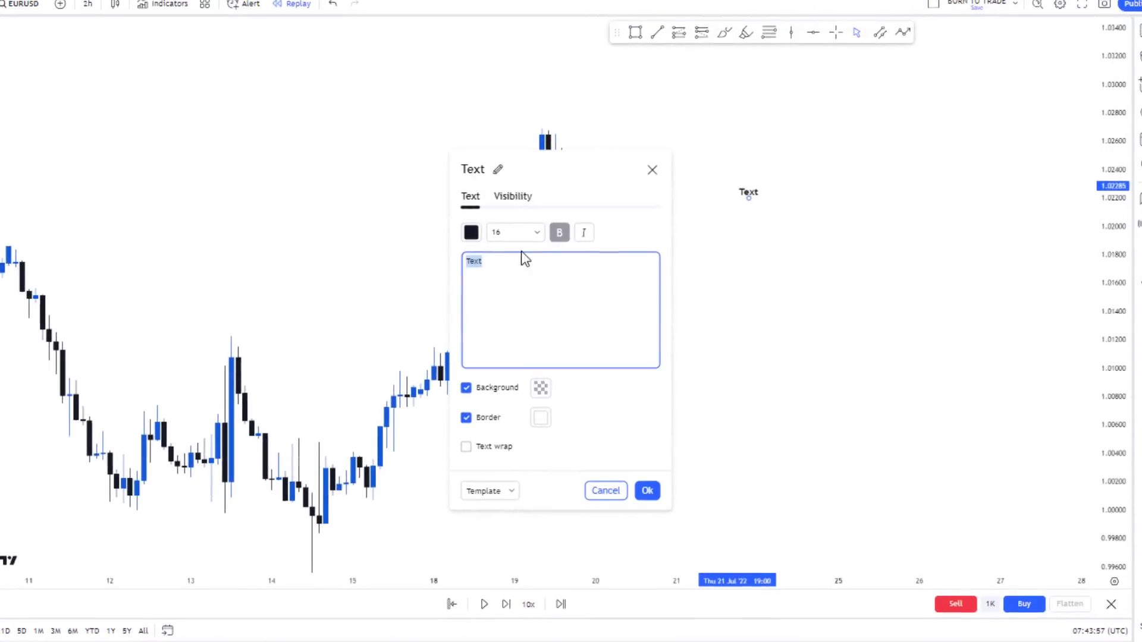
{"action": "type", "text": "1. Trend 2. Bos or Mss 3. POI 4. Liq & FVG 5. SL & PT ---- 1:4RR 6. RTO"}
{"action": "left_click", "coordinate": [647, 491]}
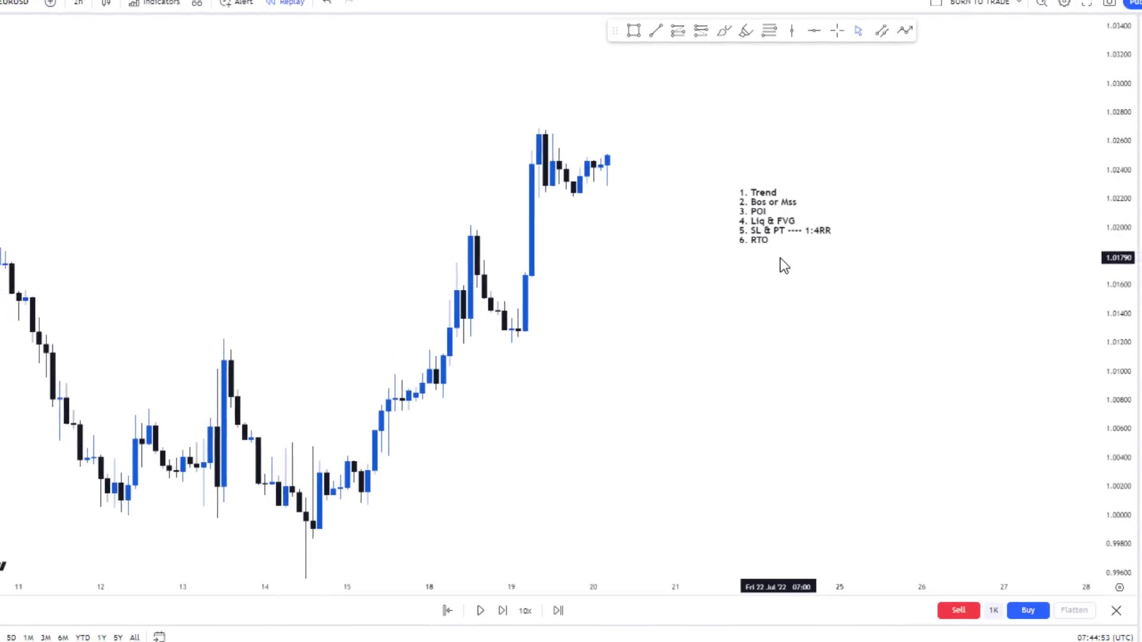
{"action": "left_click", "coordinate": [262, 8]}
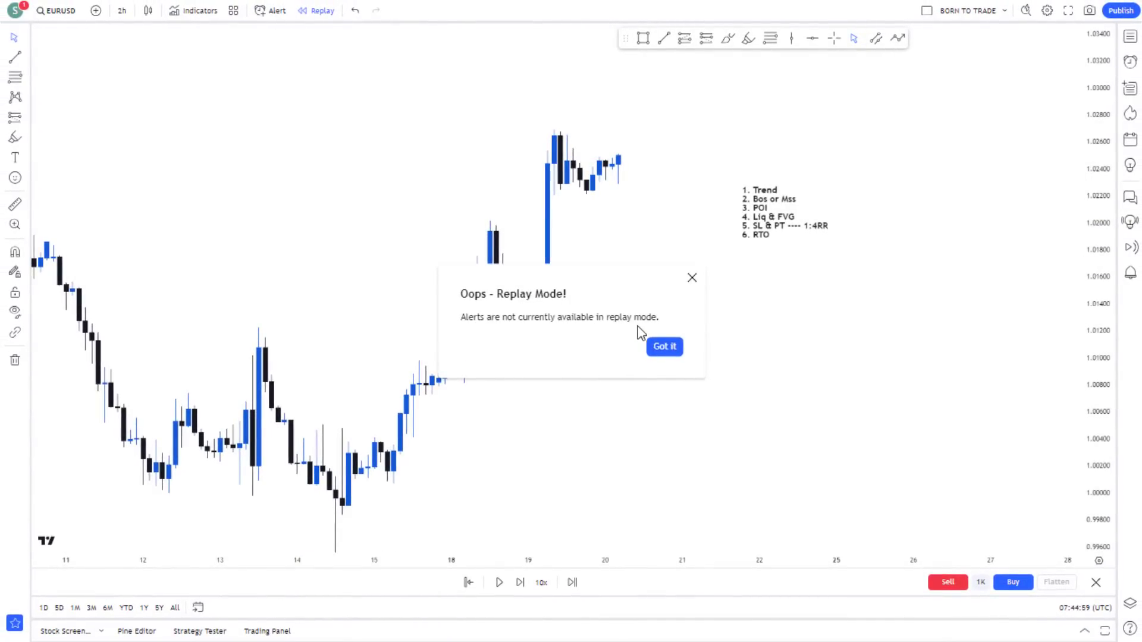
{"action": "left_click", "coordinate": [666, 348]}
{"action": "left_click_drag", "start_coordinate": [651, 304], "coordinate": [616, 297]}
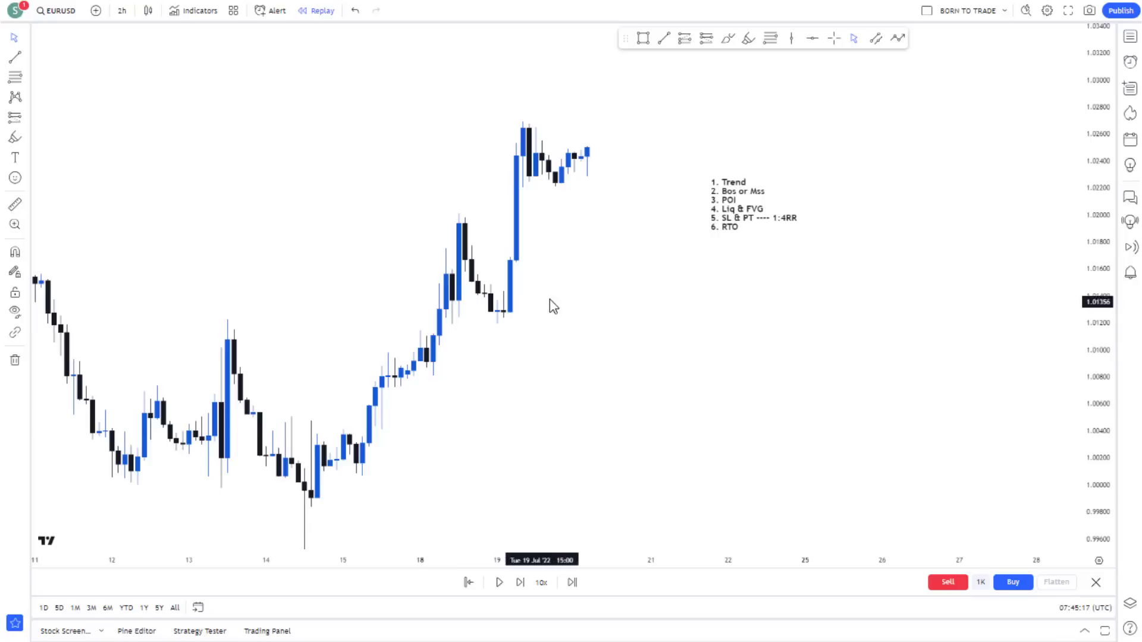
{"action": "left_click_drag", "start_coordinate": [740, 199], "coordinate": [879, 128]}
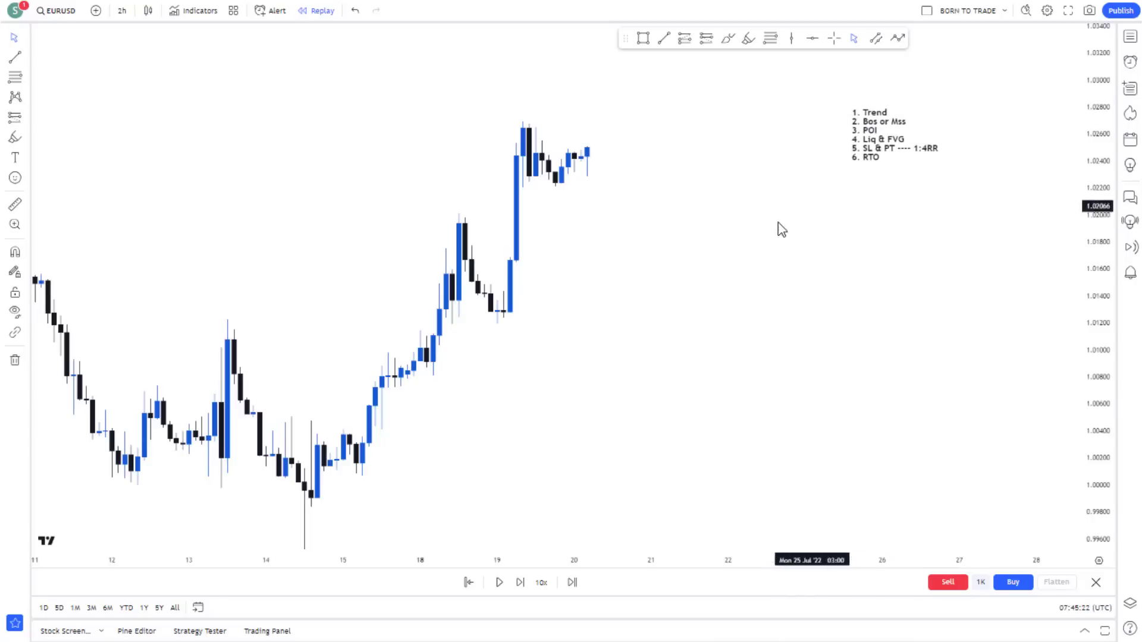
Draw a horizontal trend line from the 13 July swing high to the 18 July breakout candle and apply the MSS template
{"action": "left_click_drag", "start_coordinate": [347, 298], "coordinate": [408, 301]}
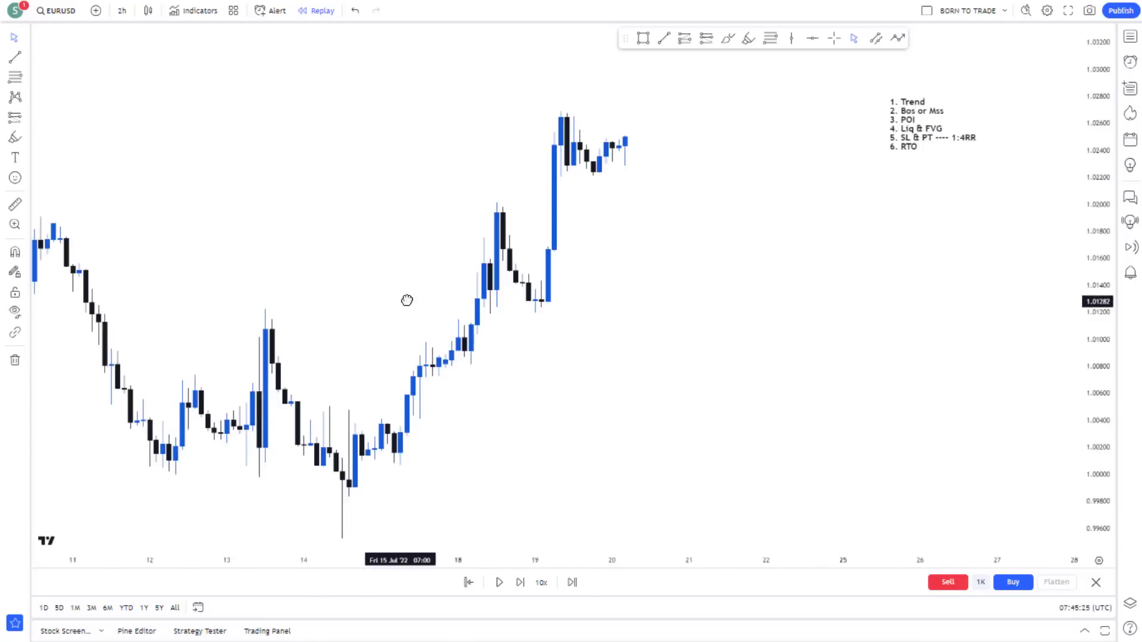
{"action": "left_click", "coordinate": [663, 38]}
{"action": "left_click", "coordinate": [271, 303]}
{"action": "left_click", "coordinate": [476, 314]}
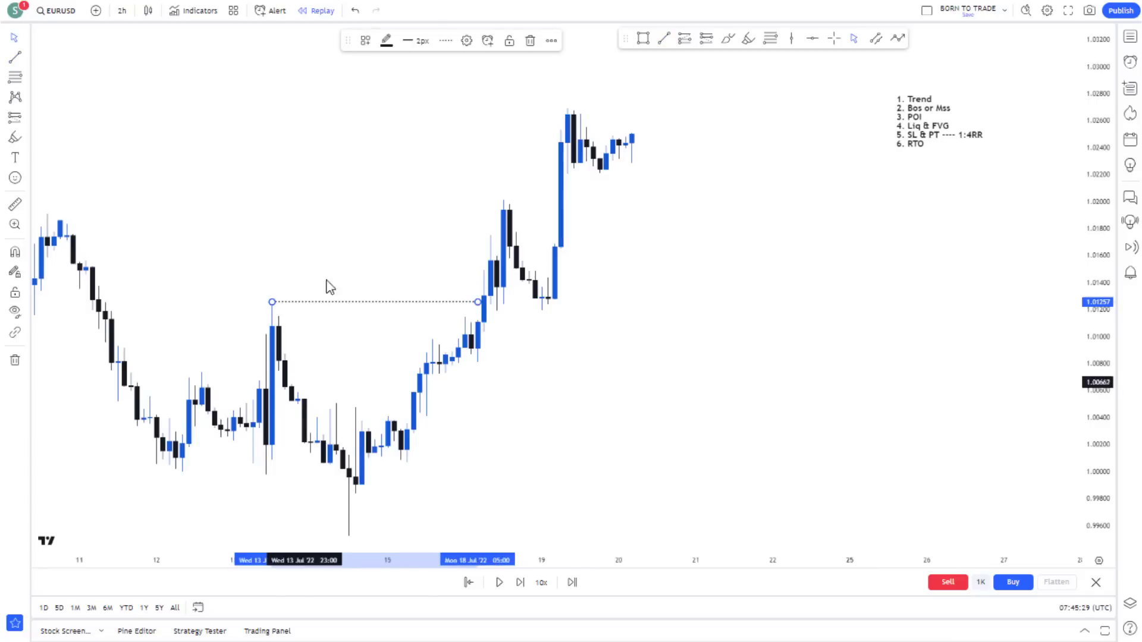
{"action": "left_click", "coordinate": [365, 41]}
{"action": "left_click", "coordinate": [378, 179]}
Draw a horizontal trend line from the 18 July swing high to the 19 July breakout candle and apply the BOS template
{"action": "left_click_drag", "start_coordinate": [541, 182], "coordinate": [476, 234]}
{"action": "scroll", "coordinate": [477, 277], "scroll_direction": "up", "scroll_amount": 2}
{"action": "left_click_drag", "start_coordinate": [1104, 318], "coordinate": [1104, 245]}
{"action": "left_click_drag", "start_coordinate": [612, 351], "coordinate": [768, 405]}
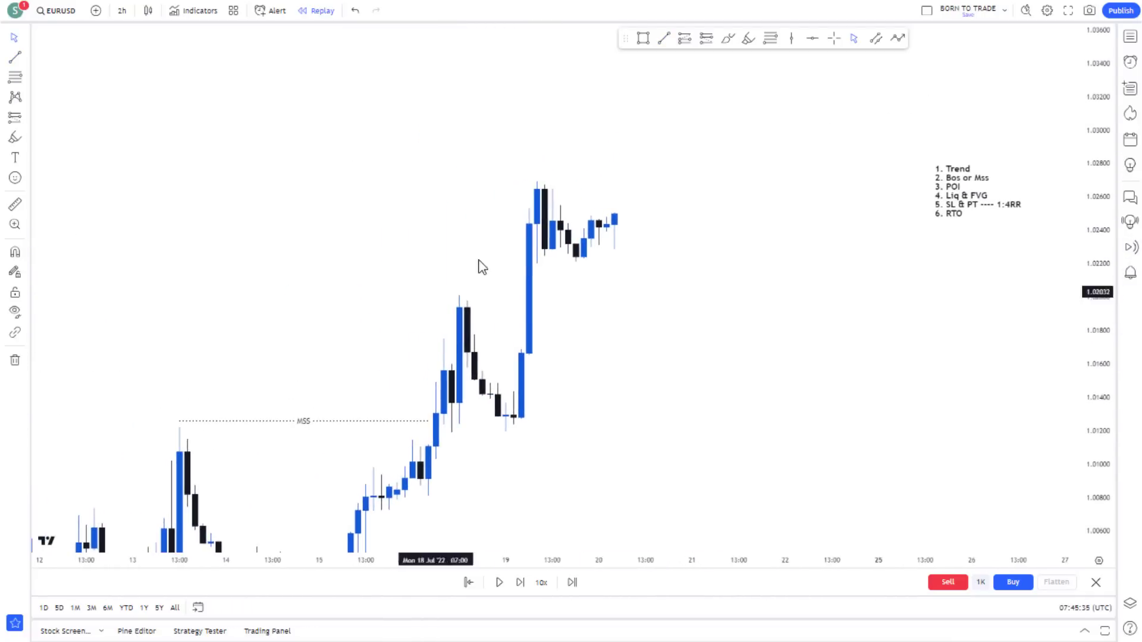
{"action": "left_click", "coordinate": [665, 39]}
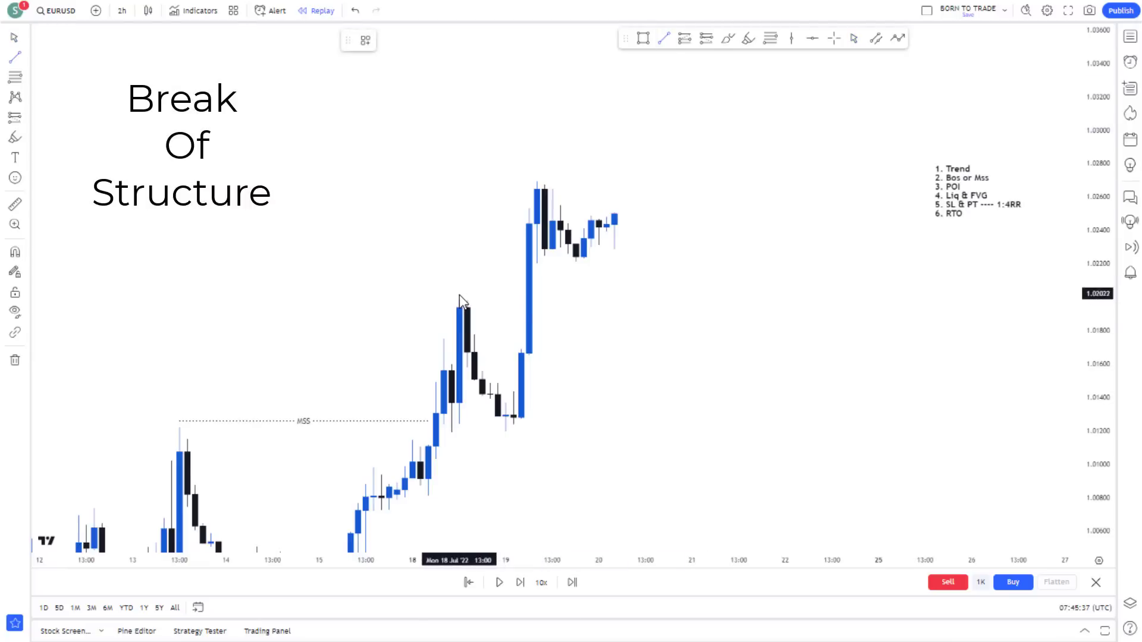
{"action": "left_click", "coordinate": [522, 294]}
{"action": "left_click", "coordinate": [365, 41]}
{"action": "left_click", "coordinate": [368, 125]}
Mark the base before the 19 July rally with a parallel channel from about 1.0144 down to 1.0118, extended past the latest candle
{"action": "mouse_move", "coordinate": [606, 357]}
{"action": "left_mouse_down"}
{"action": "mouse_move", "coordinate": [544, 325]}
{"action": "mouse_move", "coordinate": [540, 251]}
{"action": "left_mouse_up"}
{"action": "left_click", "coordinate": [876, 39]}
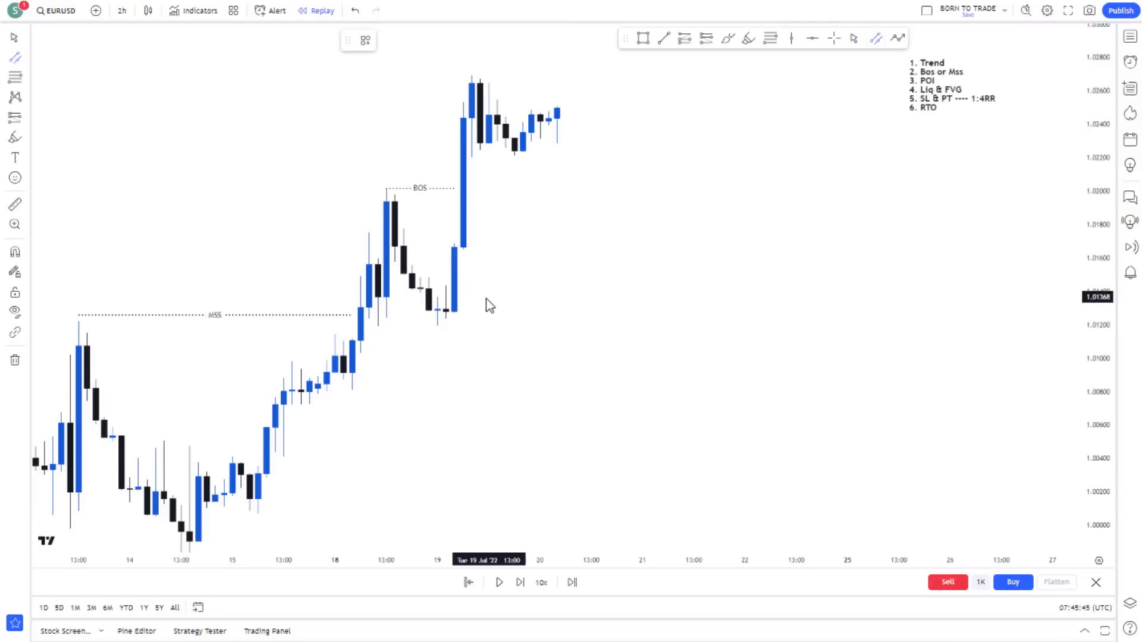
{"action": "left_click", "coordinate": [446, 285]}
{"action": "left_click", "coordinate": [771, 315]}
{"action": "left_click", "coordinate": [755, 333]}
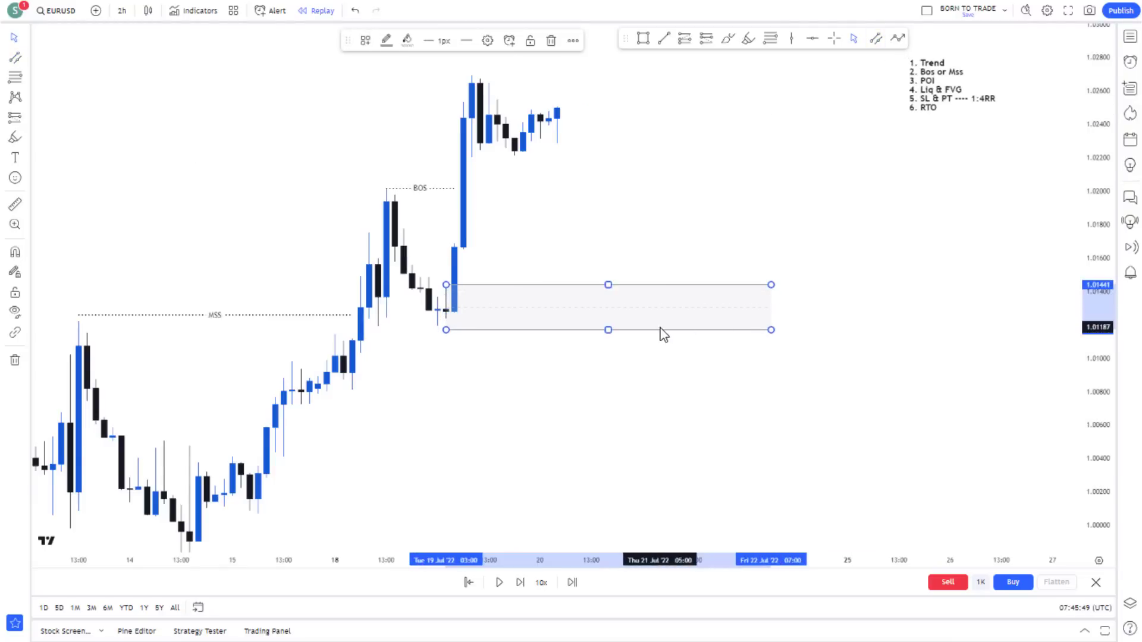
{"action": "left_click_drag", "start_coordinate": [611, 330], "coordinate": [608, 284]}
{"action": "left_click", "coordinate": [634, 254]}
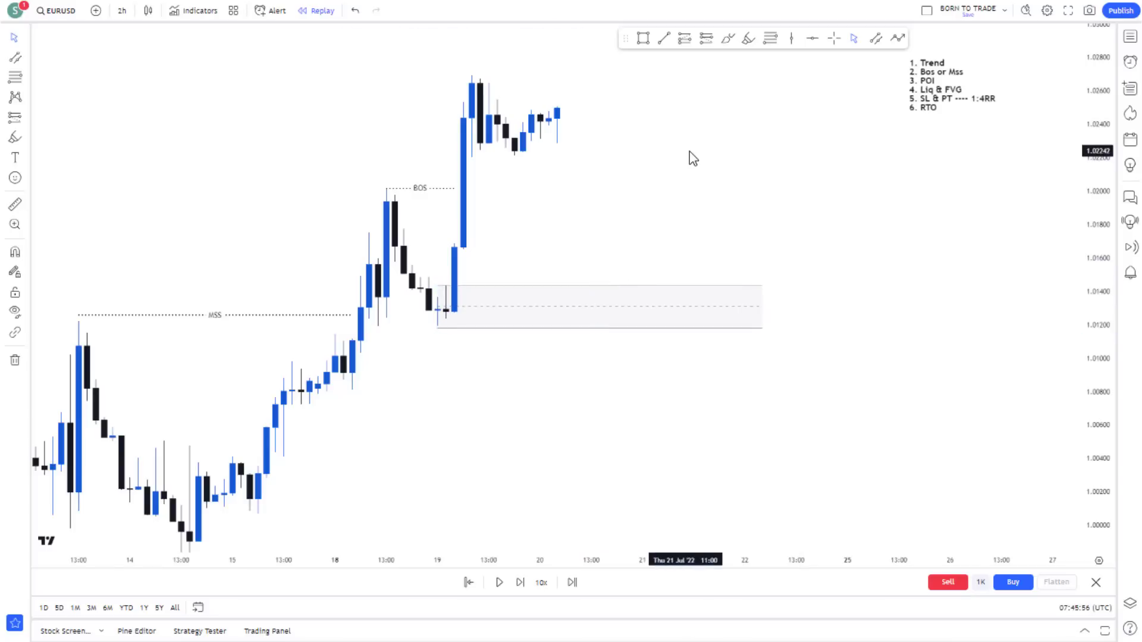
Draw a horizontal trend line under the 19–20 July consolidation lows at about 1.0217 and apply the $$$ template
{"action": "left_click_drag", "start_coordinate": [690, 157], "coordinate": [683, 187]}
{"action": "left_click", "coordinate": [665, 39]}
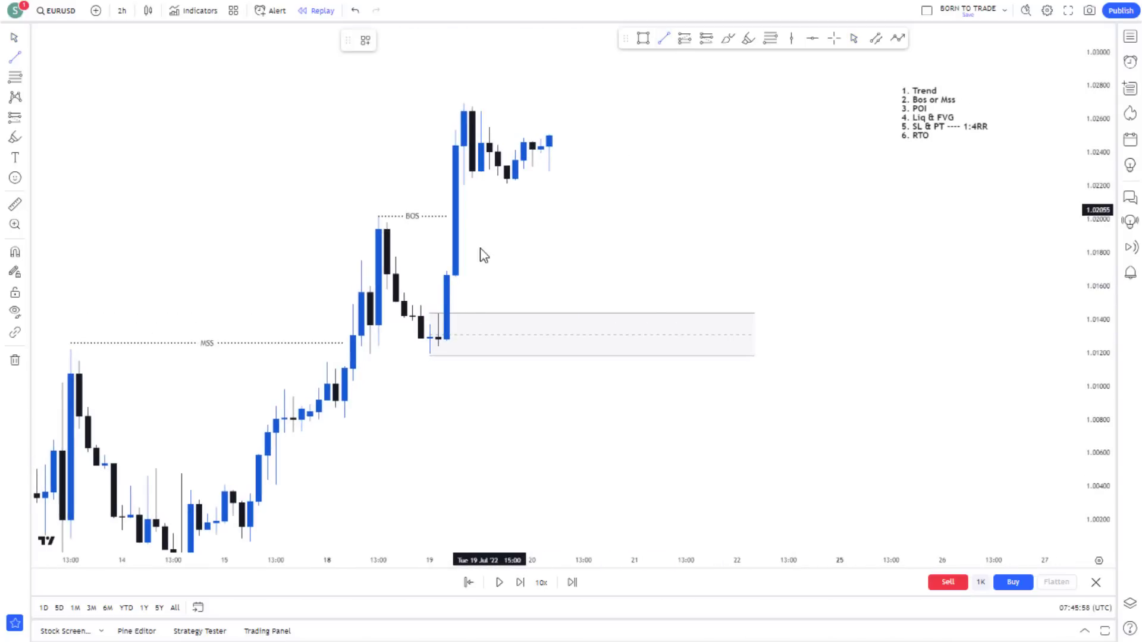
{"action": "left_click", "coordinate": [464, 192]}
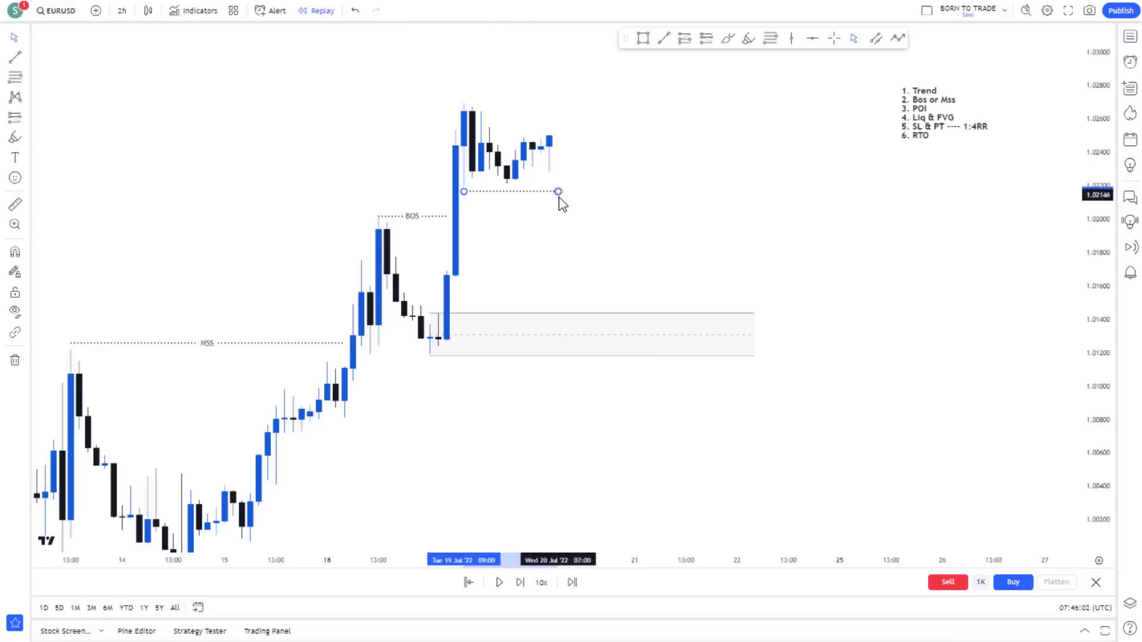
{"action": "left_click", "coordinate": [558, 191]}
{"action": "left_click", "coordinate": [369, 45]}
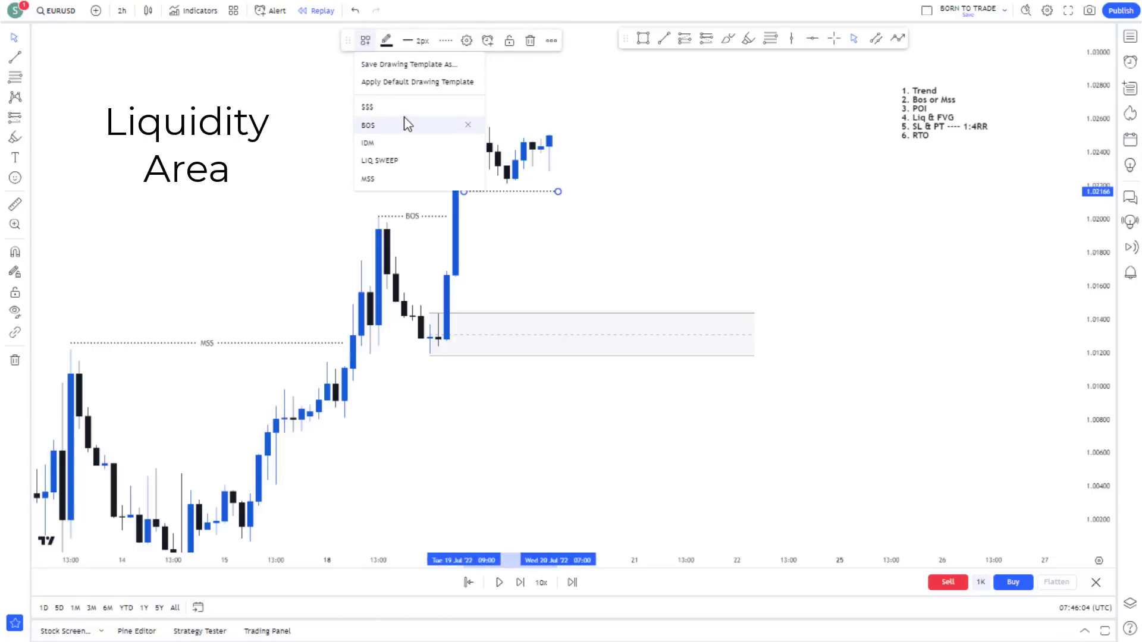
{"action": "left_click", "coordinate": [410, 119]}
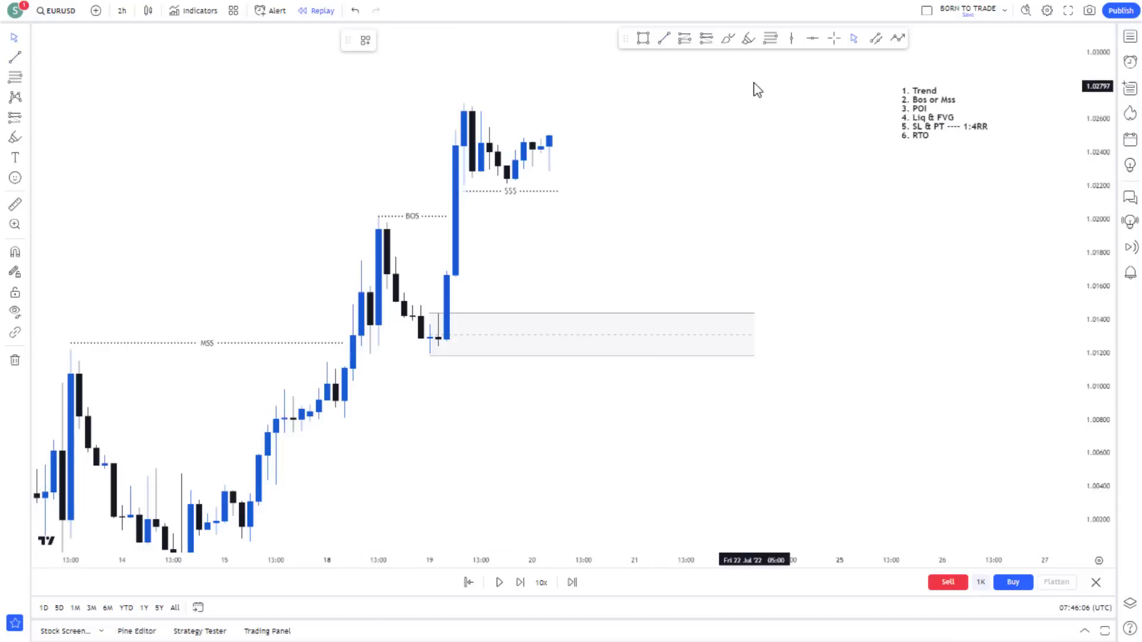
Place a long position with entry at the zone's upper edge (1.01438), stop at 1.01184 and target at 1.02456
{"action": "left_click", "coordinate": [685, 38]}
{"action": "left_click", "coordinate": [618, 313]}
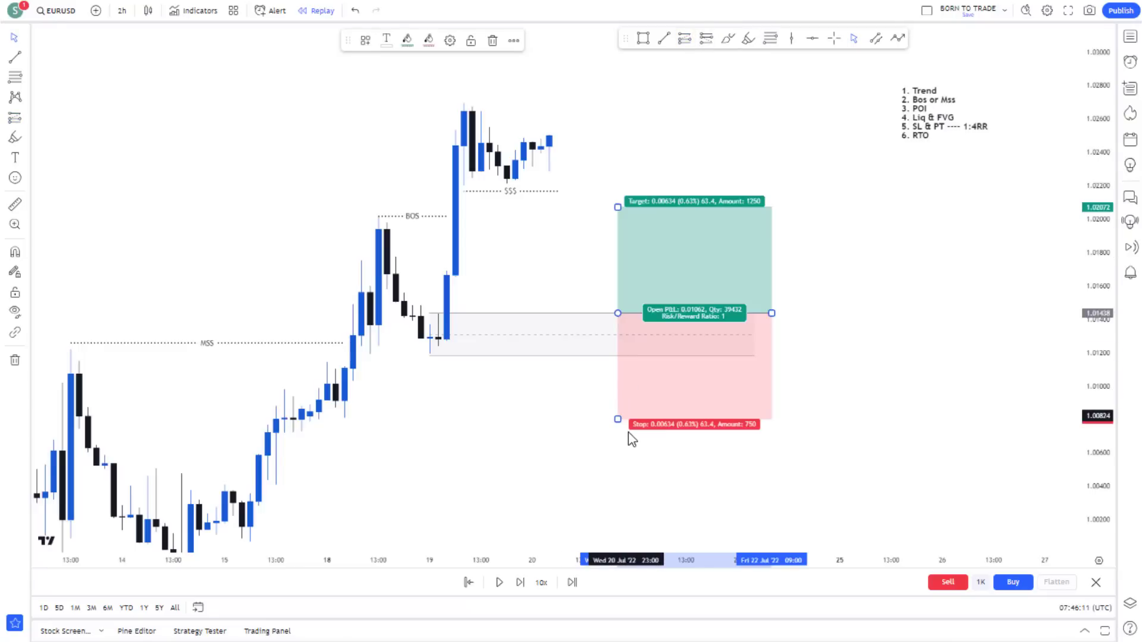
{"action": "left_click_drag", "start_coordinate": [616, 421], "coordinate": [631, 358]}
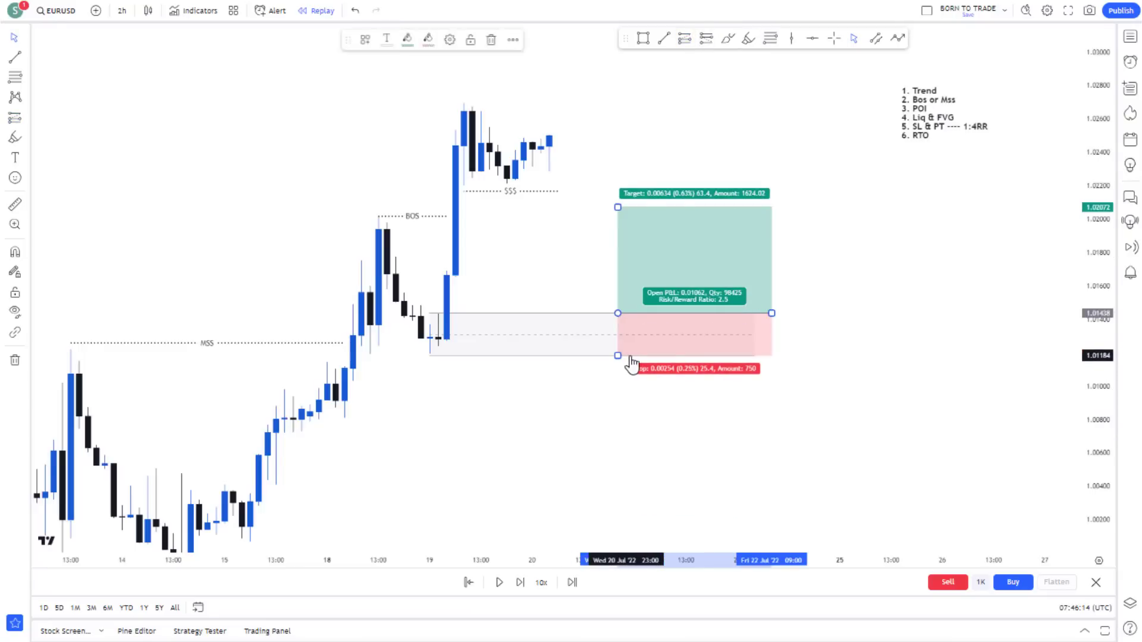
{"action": "left_click", "coordinate": [615, 213]}
{"action": "left_click_drag", "start_coordinate": [618, 208], "coordinate": [634, 144]}
{"action": "scroll", "coordinate": [844, 260], "scroll_direction": "up", "scroll_amount": 2}
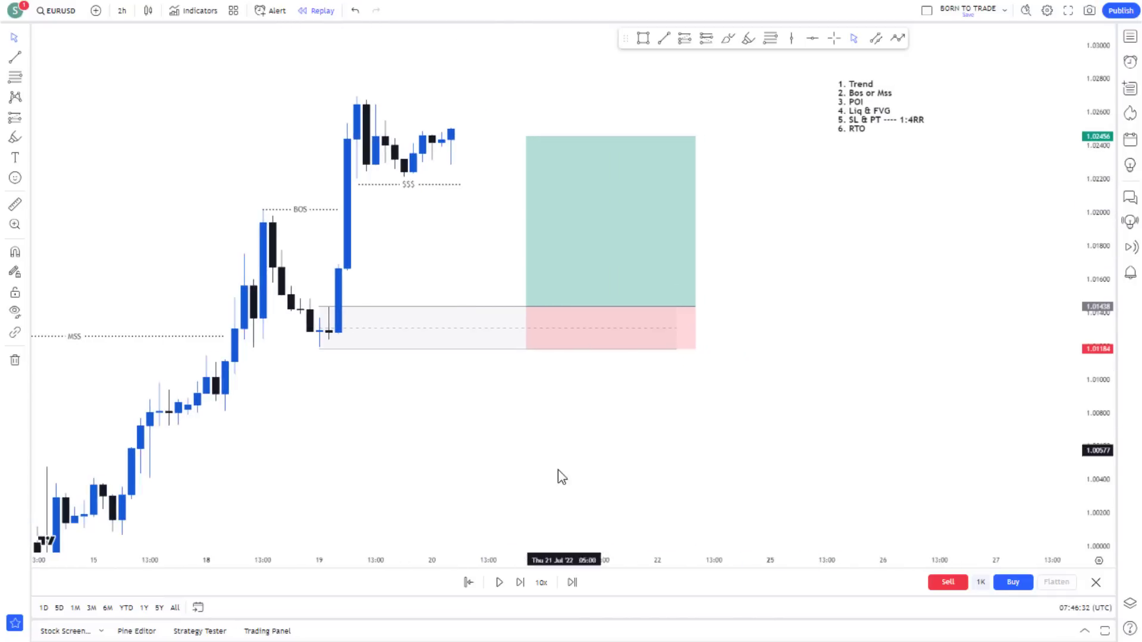
Play the bar replay at 10x through 21 July, and set the replay speed to 3x
{"action": "left_click", "coordinate": [540, 586]}
{"action": "left_click", "coordinate": [540, 587]}
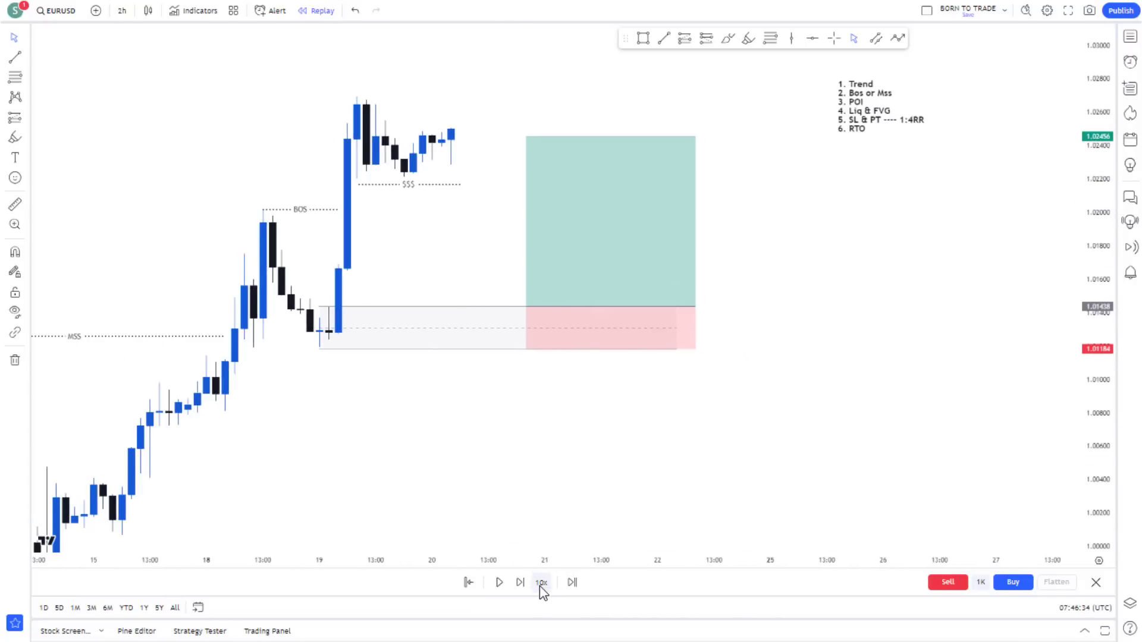
{"action": "left_click", "coordinate": [499, 583]}
{"action": "left_click_drag", "start_coordinate": [738, 307], "coordinate": [720, 288]}
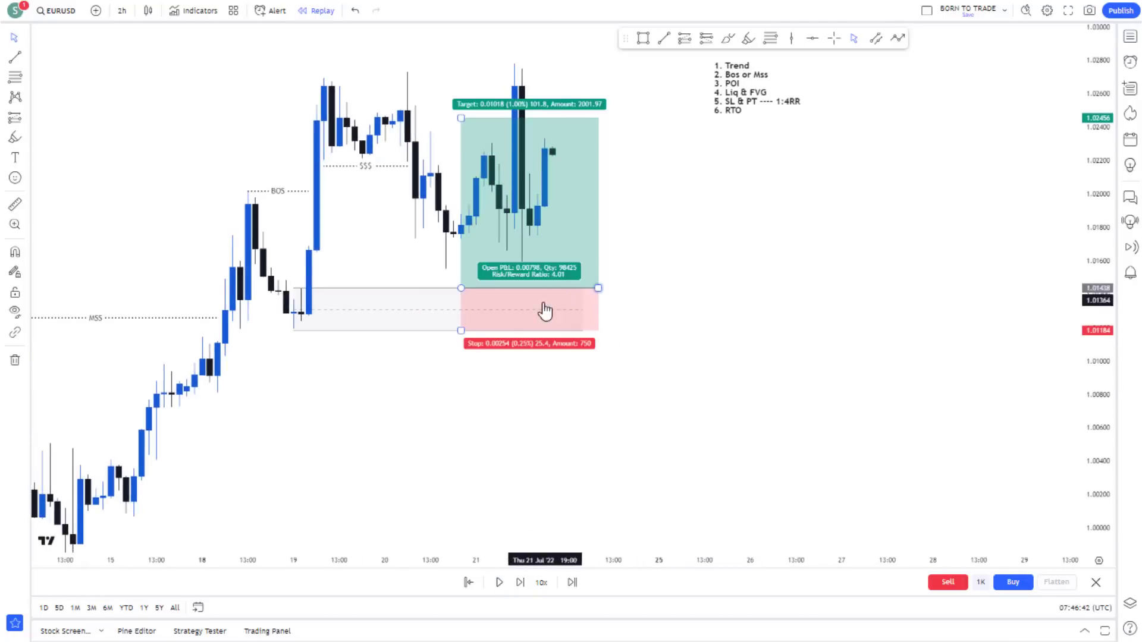
{"action": "left_click", "coordinate": [540, 583]}
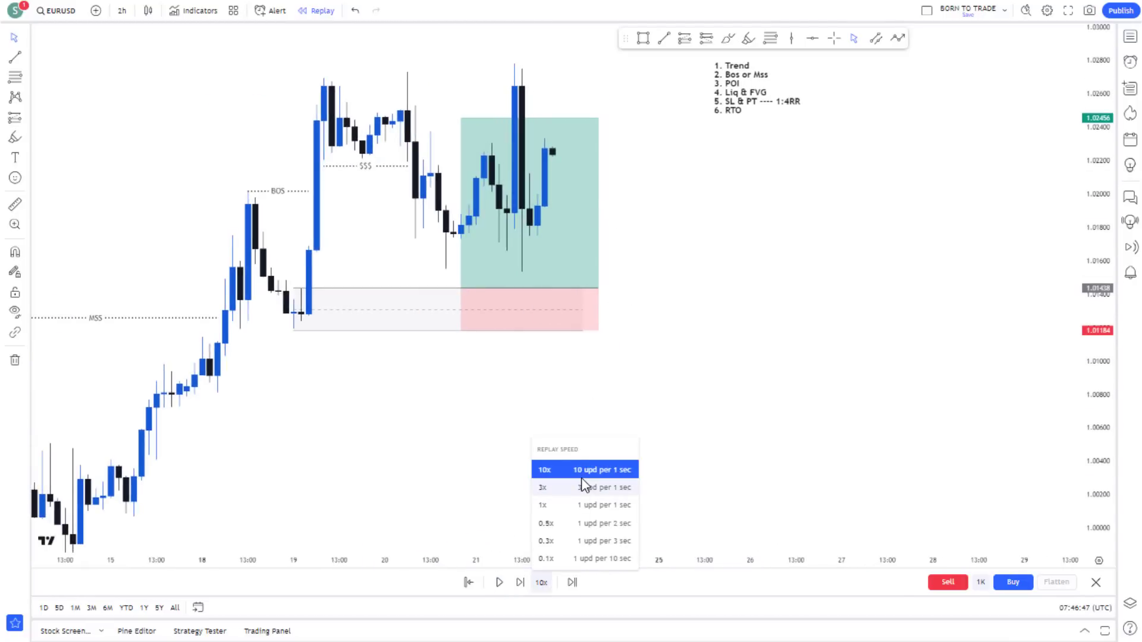
{"action": "left_click", "coordinate": [555, 489]}
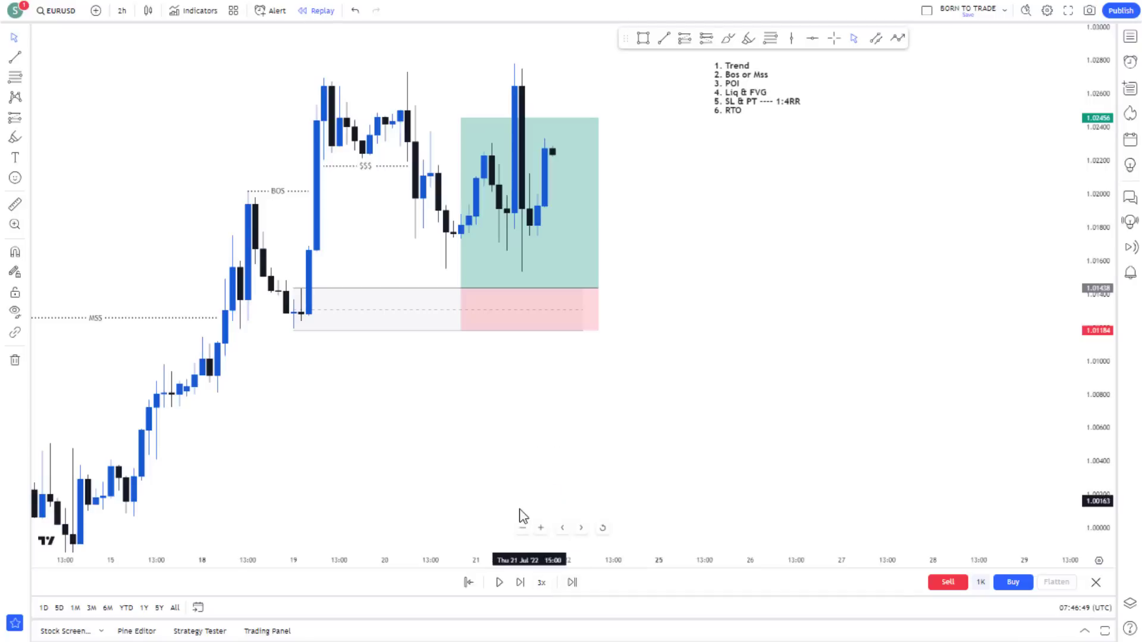
Draw a horizontal trend line under the 20 and 21 July lows at about 1.0151 and apply the IDM template
{"action": "key", "text": "alt+t"}
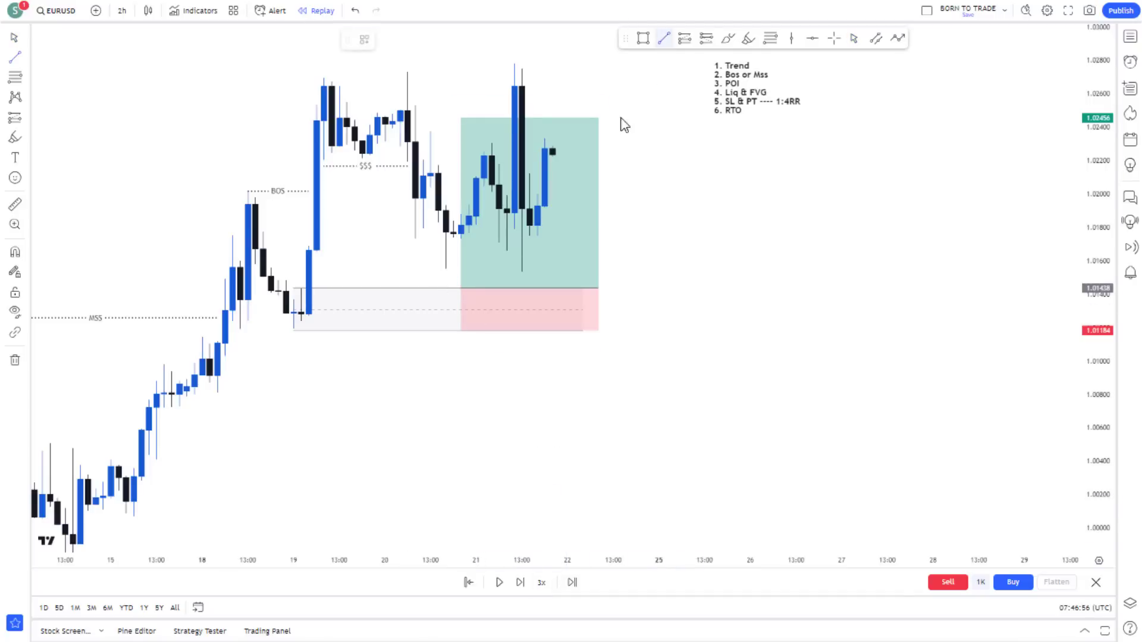
{"action": "left_click", "coordinate": [446, 276]}
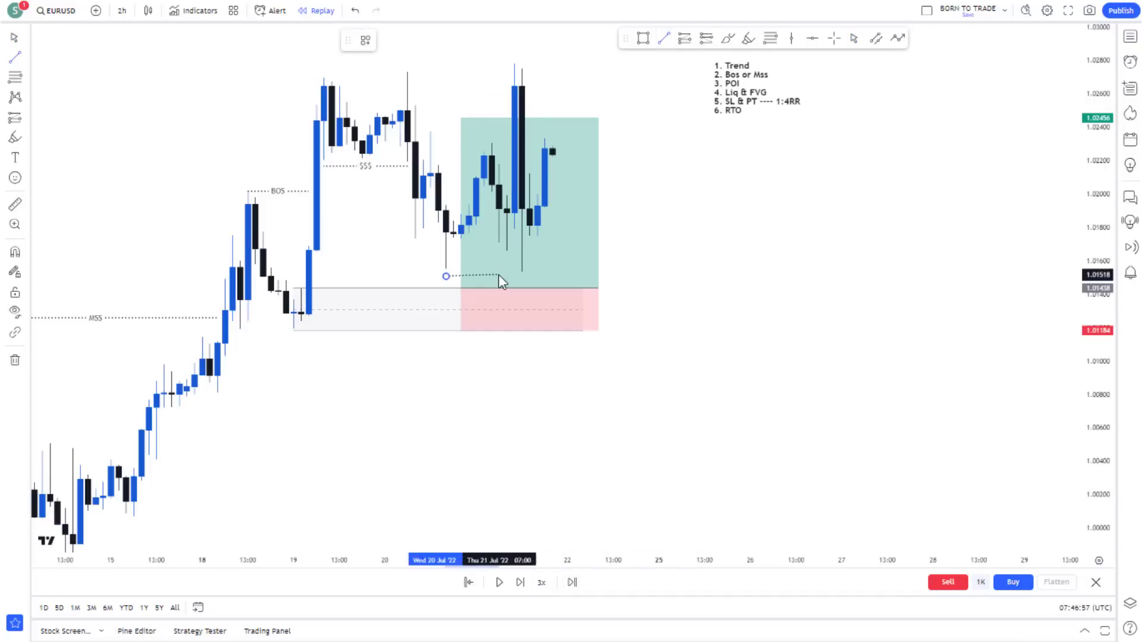
{"action": "left_click", "coordinate": [545, 276]}
{"action": "left_click", "coordinate": [364, 40]}
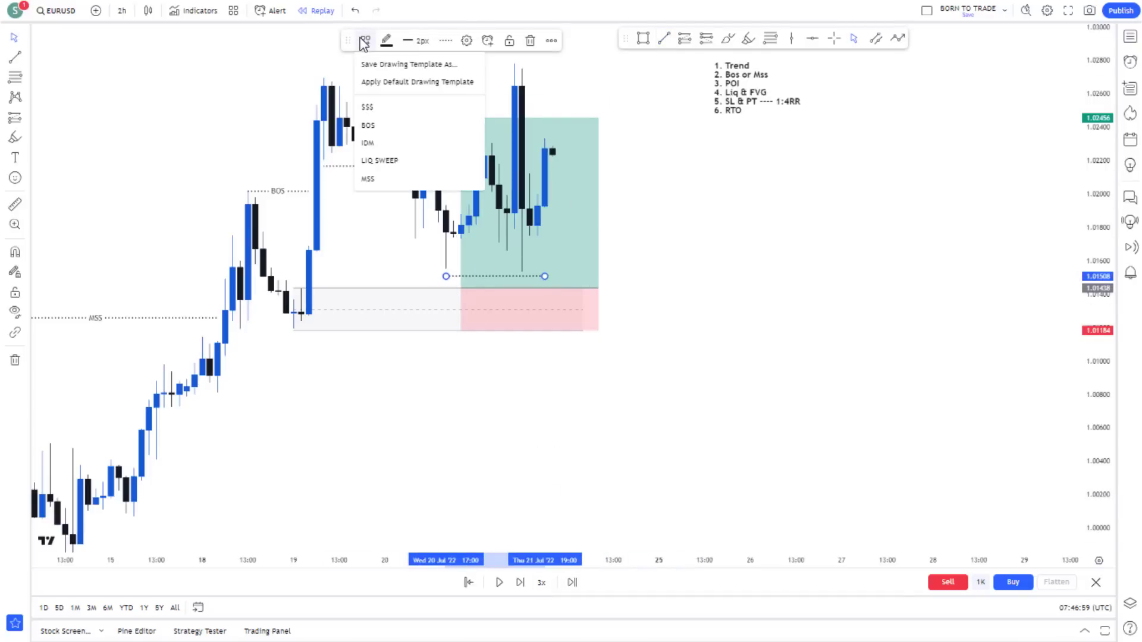
{"action": "left_click", "coordinate": [392, 144]}
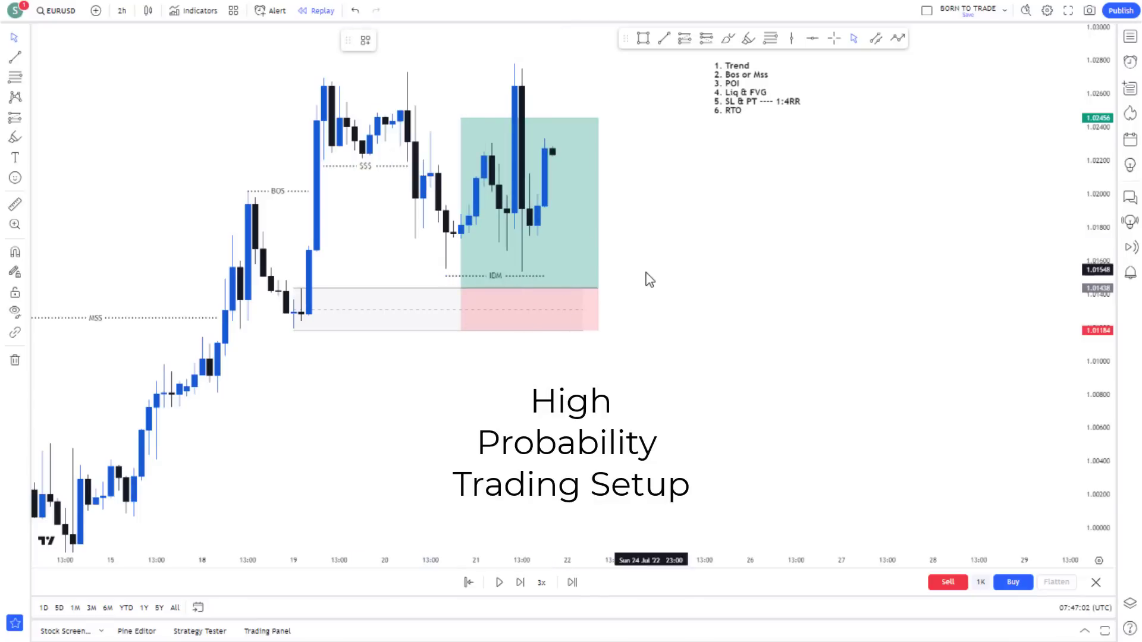
Shift the long position forward in time so it starts at the latest candles, with entry at 1.01431, stop at 1.01170 and target at 1.02449
{"action": "left_click_drag", "start_coordinate": [685, 279], "coordinate": [606, 280]}
{"action": "left_click", "coordinate": [384, 302]}
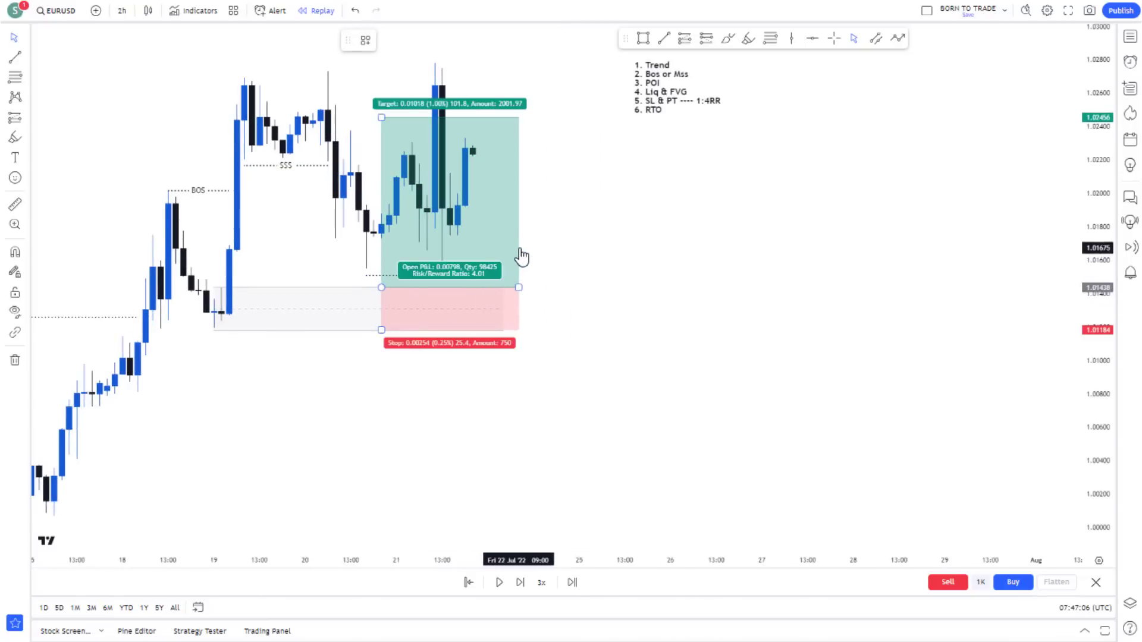
{"action": "left_click_drag", "start_coordinate": [523, 255], "coordinate": [578, 248]}
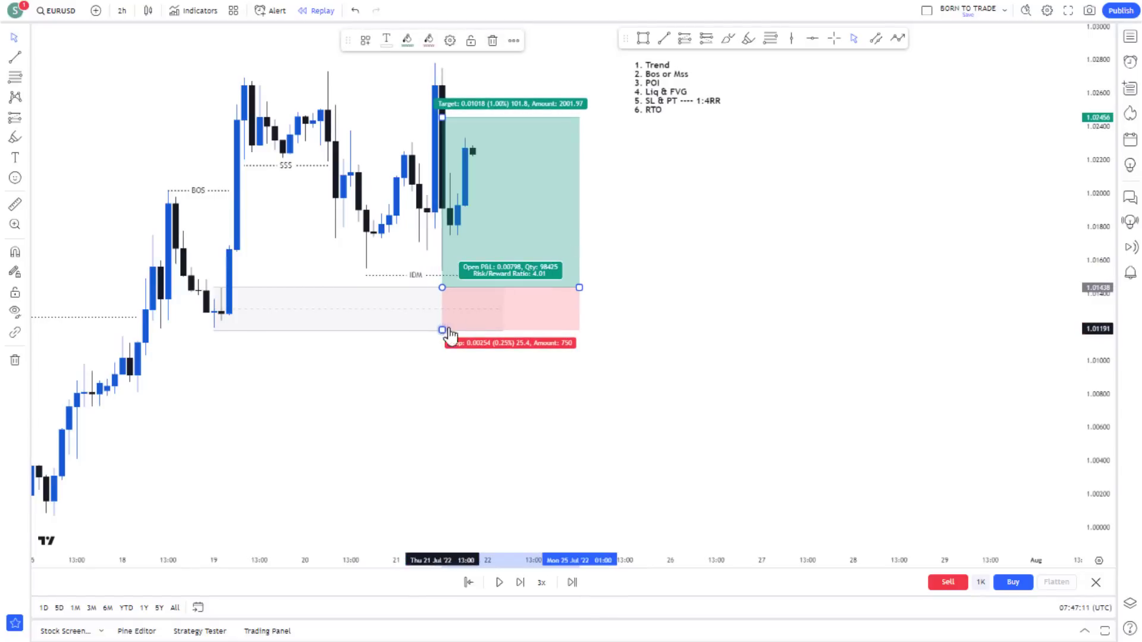
{"action": "left_click", "coordinate": [705, 272]}
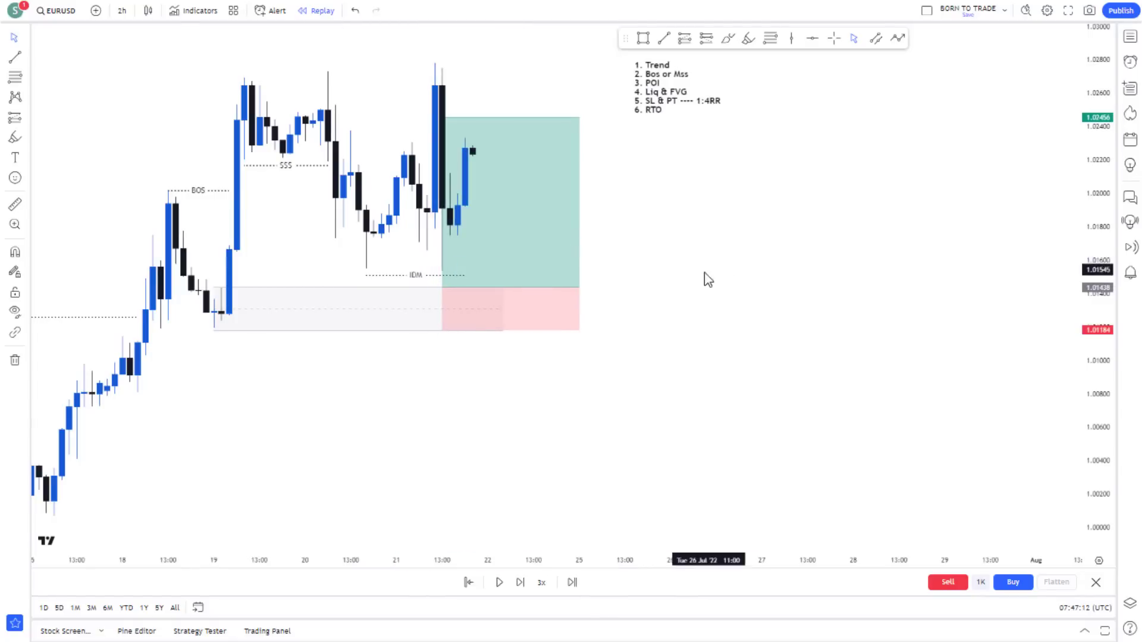
{"action": "left_click_drag", "start_coordinate": [677, 307], "coordinate": [687, 266]}
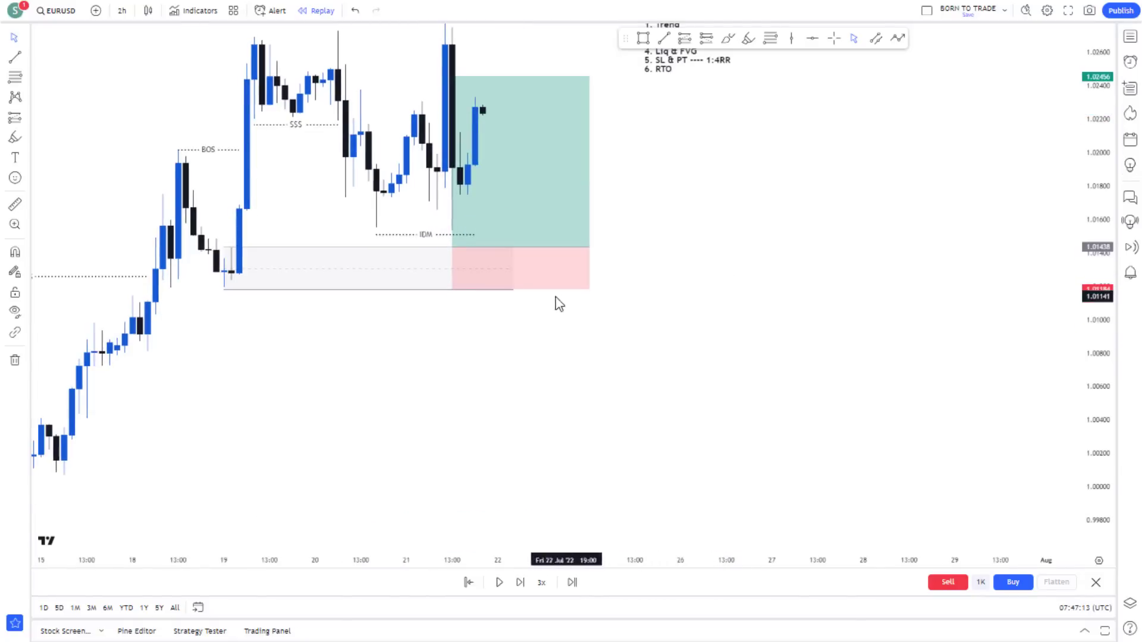
{"action": "left_click_drag", "start_coordinate": [588, 231], "coordinate": [613, 231]}
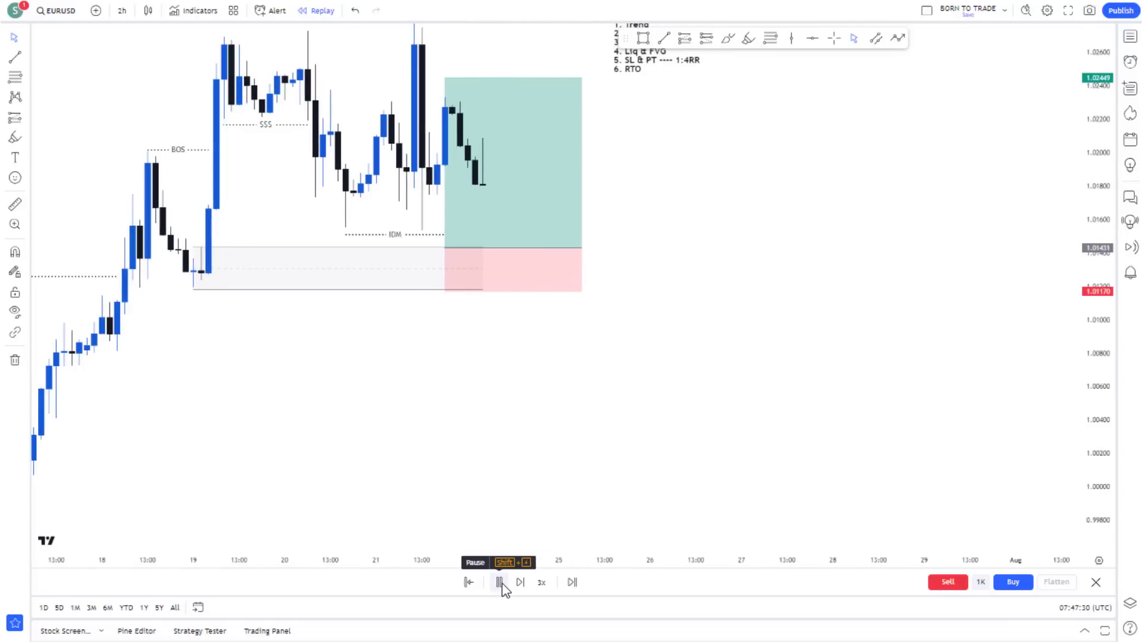
Play the replay at 3x until price passes the long position's target, and move the checklist note further from the position
{"action": "left_click", "coordinate": [501, 584]}
{"action": "left_click", "coordinate": [501, 584]}
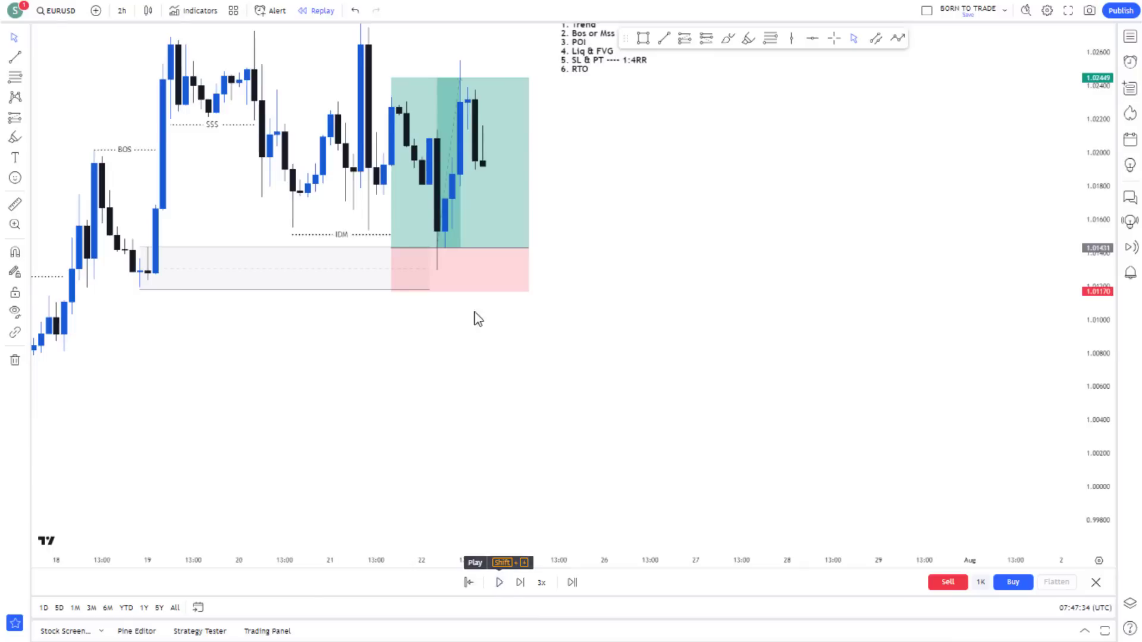
{"action": "scroll", "coordinate": [595, 173], "scroll_direction": "down", "scroll_amount": 2}
{"action": "left_click_drag", "start_coordinate": [656, 141], "coordinate": [711, 265]}
{"action": "scroll", "coordinate": [691, 280], "scroll_direction": "up", "scroll_amount": 2}
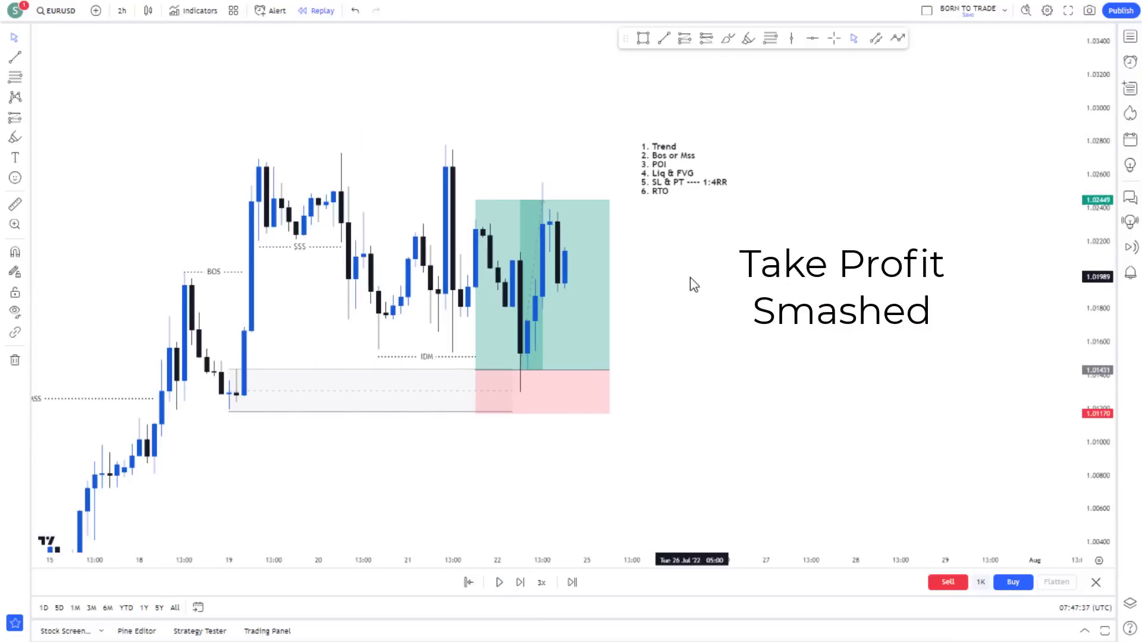
{"action": "left_click_drag", "start_coordinate": [643, 173], "coordinate": [808, 140]}
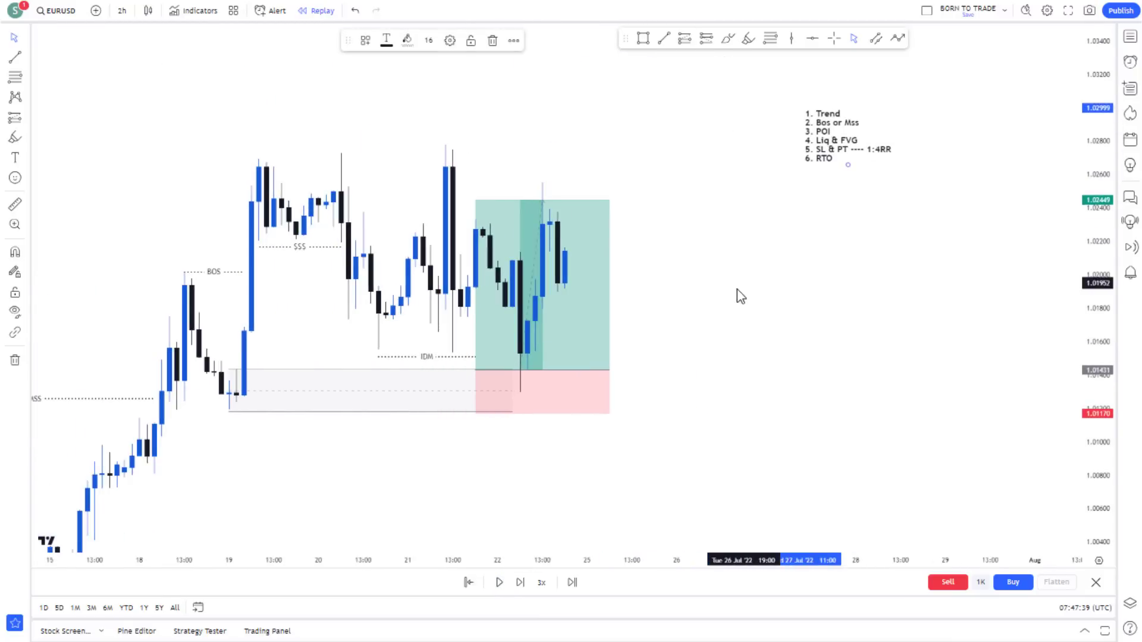
Raise the long position's stop loss to just below the entry price
{"action": "left_click_drag", "start_coordinate": [694, 319], "coordinate": [655, 230]}
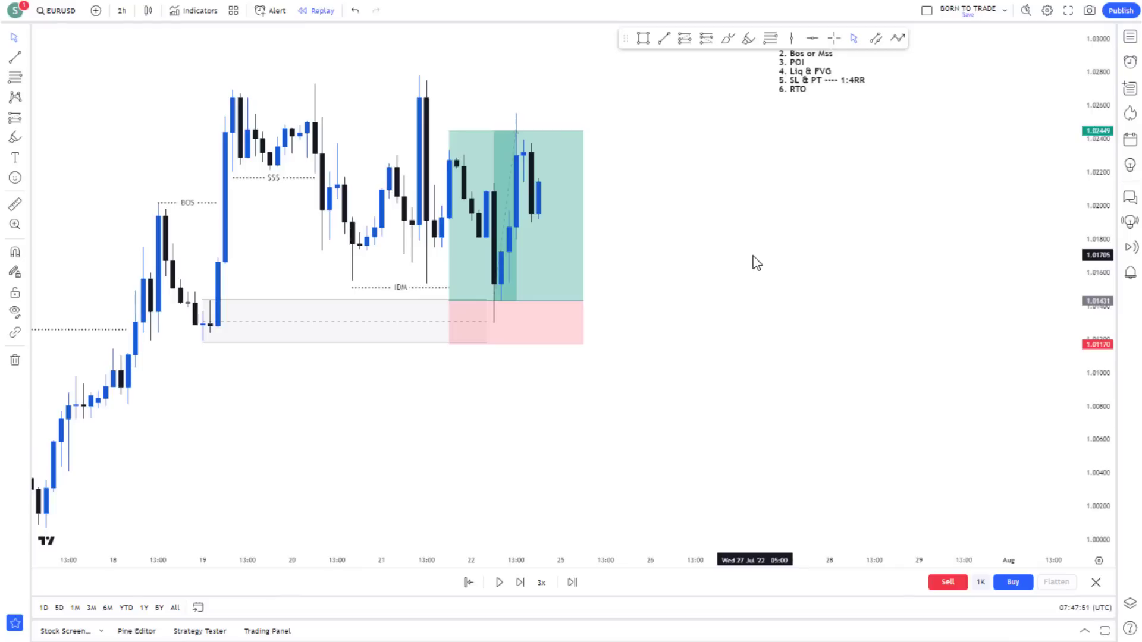
{"action": "mouse_move", "coordinate": [453, 343]}
{"action": "left_click_drag", "start_coordinate": [452, 344], "coordinate": [450, 301]}
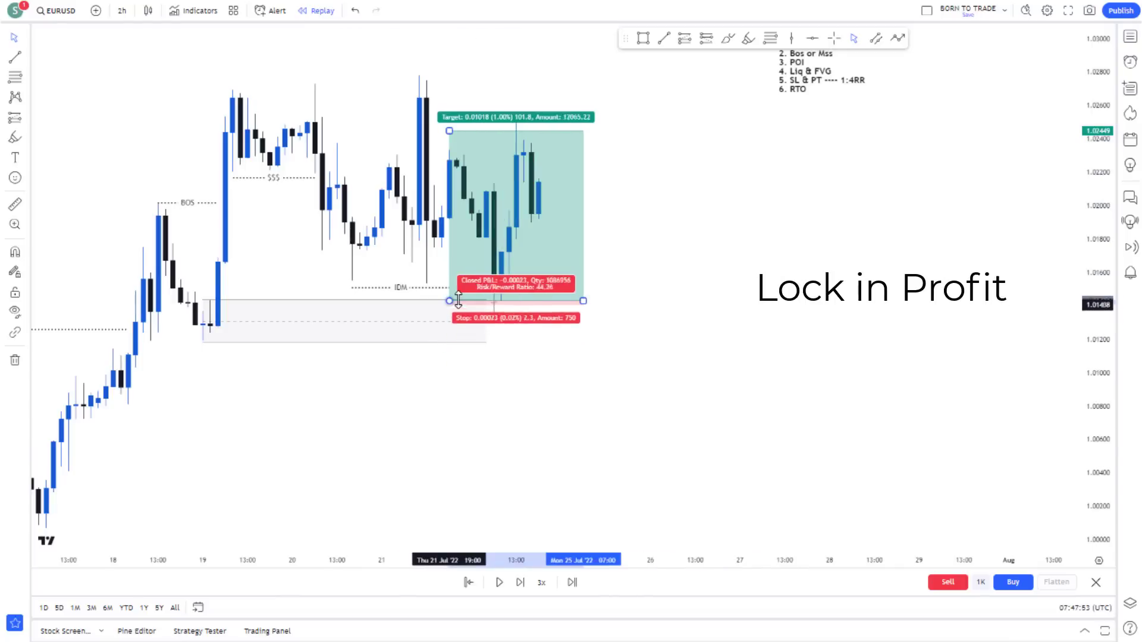
Draw a horizontal dotted trend line along the 20 and 21 July highs at about 1.0278 and extend it past the long position
{"action": "left_click", "coordinate": [617, 147]}
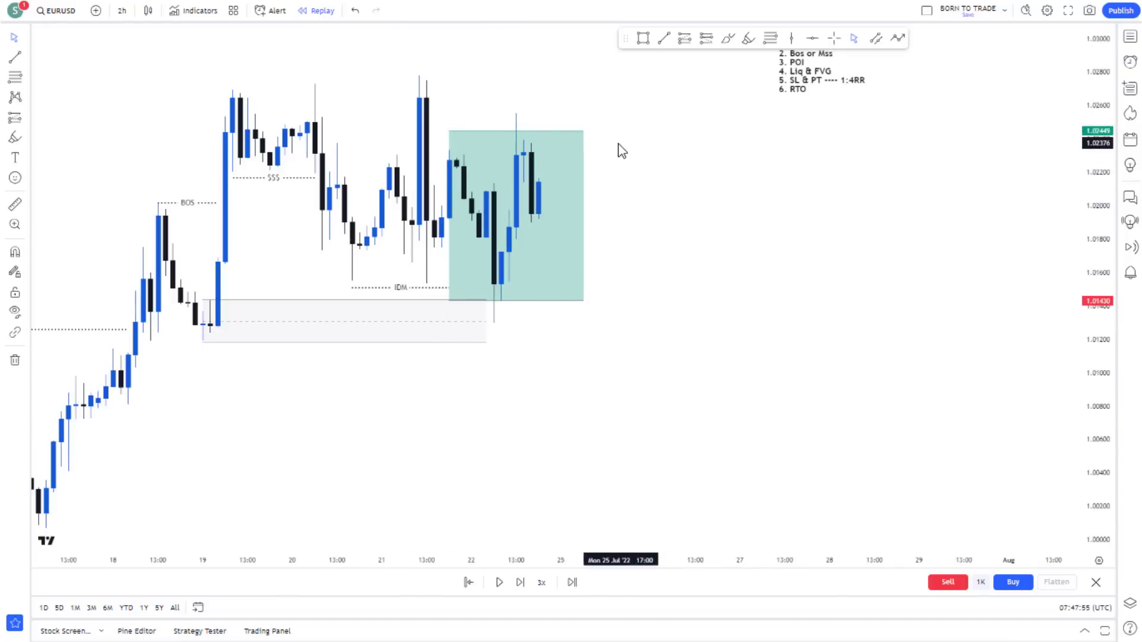
{"action": "left_click", "coordinate": [664, 38]}
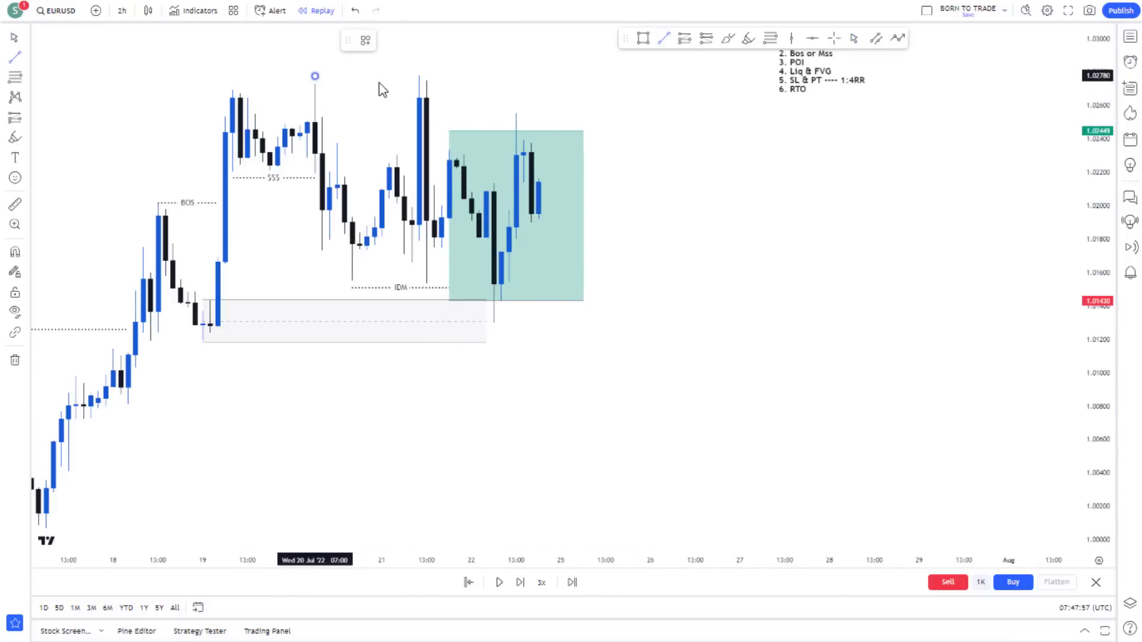
{"action": "left_click", "coordinate": [605, 95]}
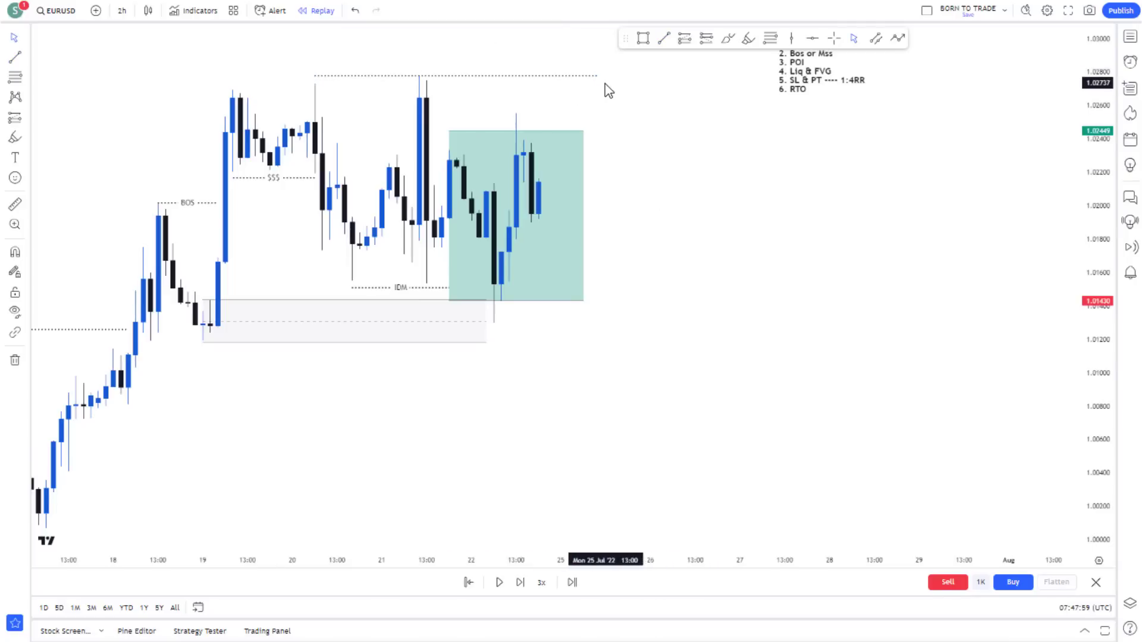
{"action": "left_click_drag", "start_coordinate": [596, 75], "coordinate": [713, 95]}
{"action": "left_click_drag", "start_coordinate": [708, 168], "coordinate": [605, 263]}
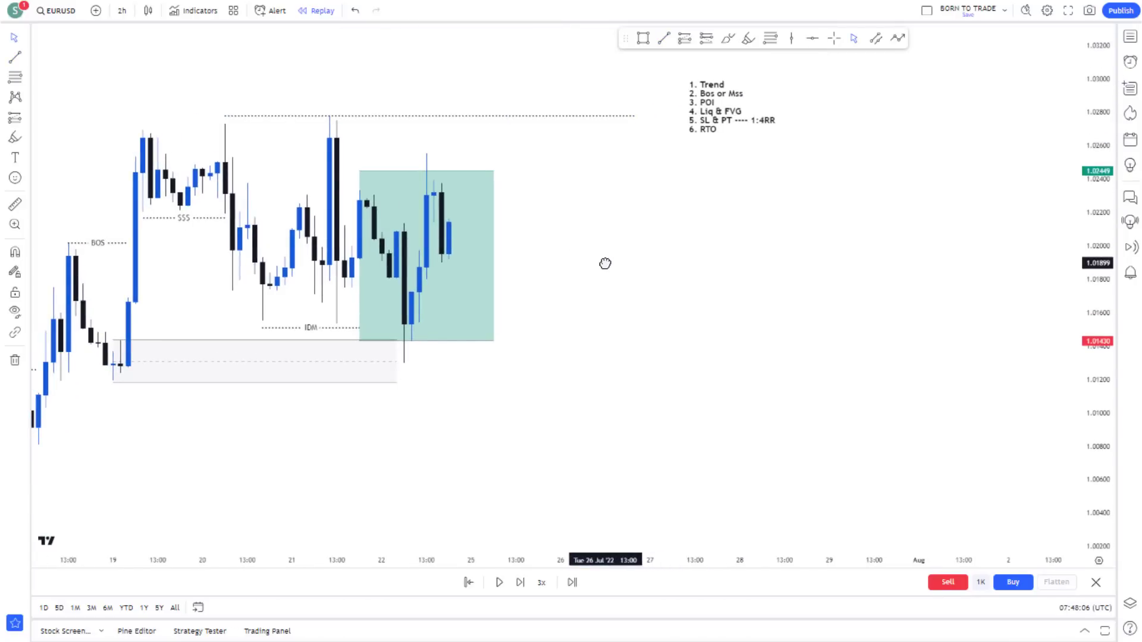
Play the replay at 3x to about 27 July and mark a parallel channel zone from 18 July between 1.01107 and 1.01187
{"action": "mouse_move", "coordinate": [546, 538]}
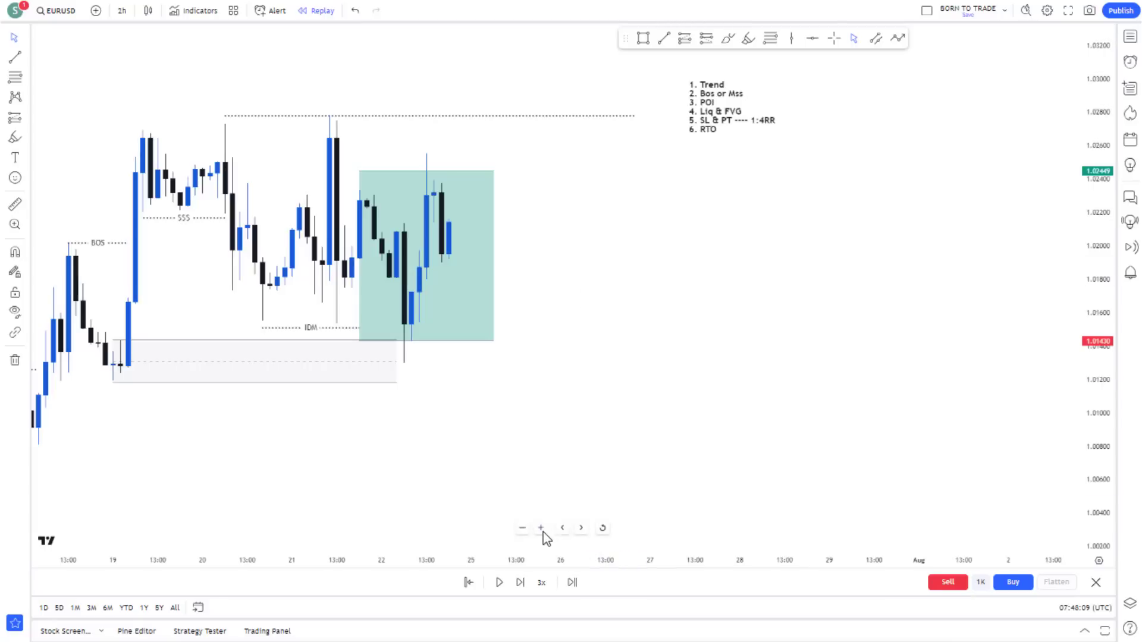
{"action": "left_click", "coordinate": [500, 585]}
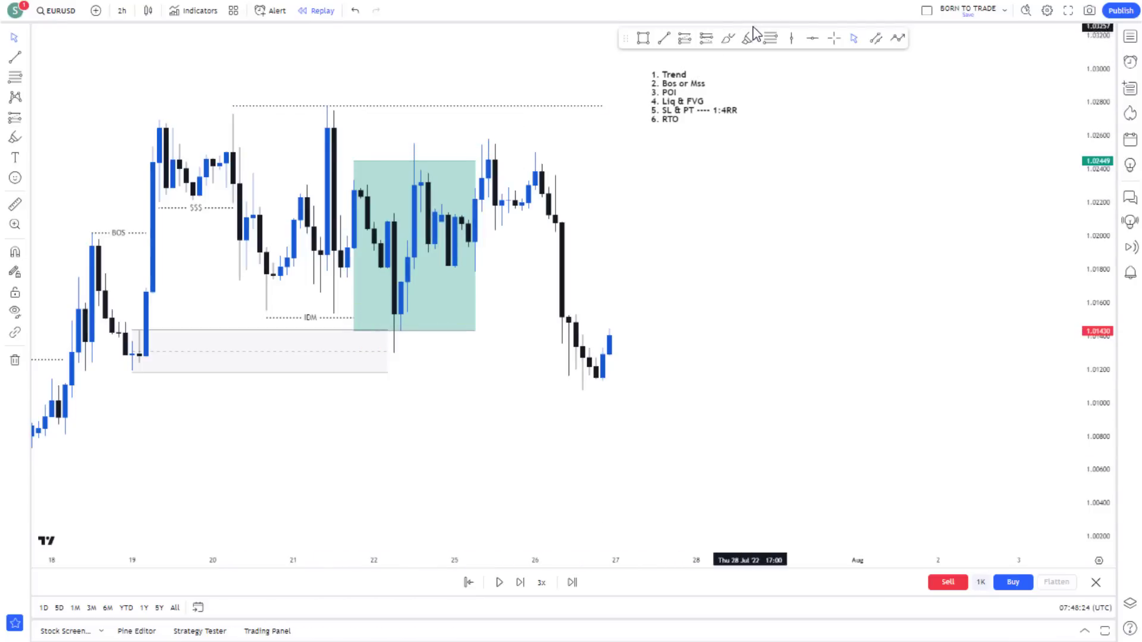
{"action": "left_click", "coordinate": [872, 39]}
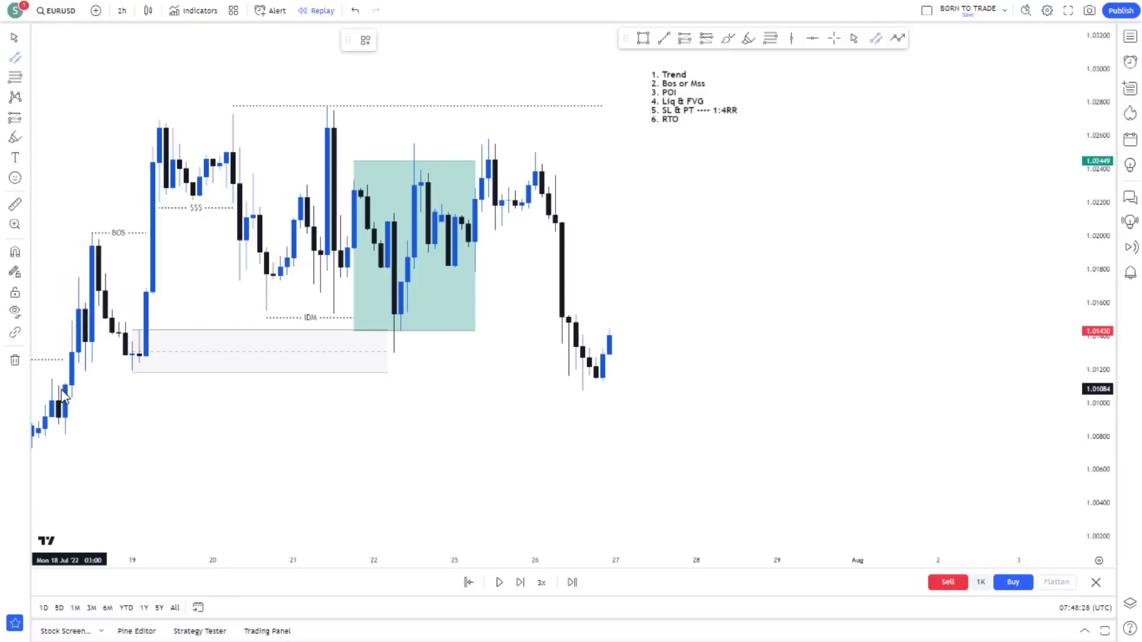
{"action": "mouse_move", "coordinate": [59, 387]}
{"action": "left_mouse_down"}
{"action": "mouse_move", "coordinate": [538, 418]}
{"action": "mouse_move", "coordinate": [627, 394]}
{"action": "left_mouse_up"}
{"action": "left_click", "coordinate": [650, 386]}
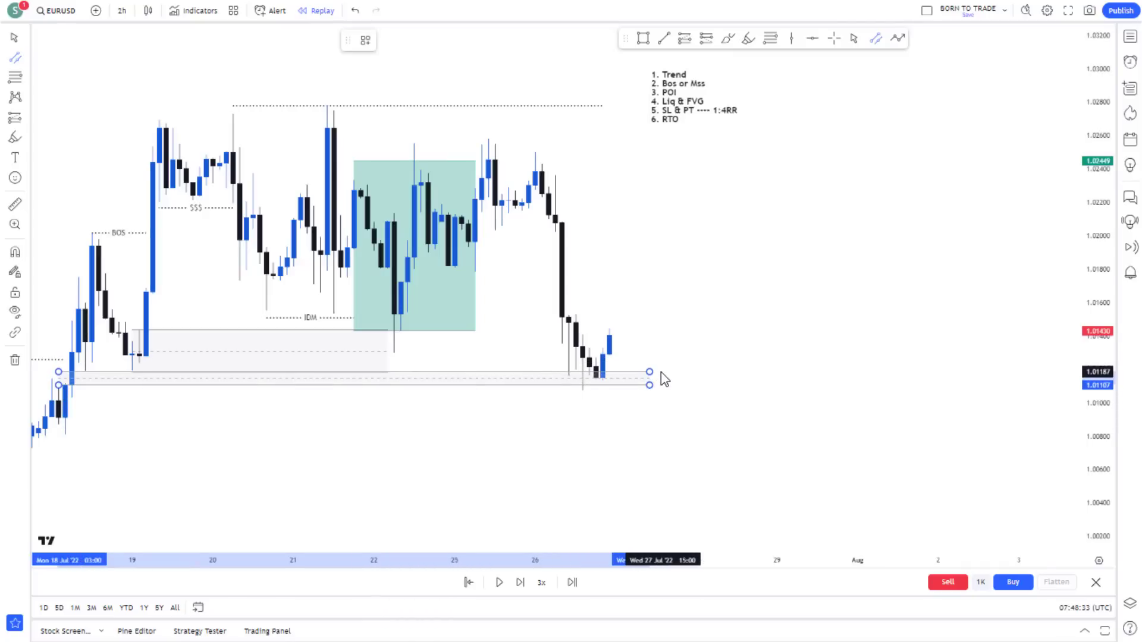
{"action": "left_click", "coordinate": [663, 372]}
{"action": "left_click", "coordinate": [735, 249]}
{"action": "scroll", "coordinate": [736, 249], "scroll_direction": "down", "scroll_amount": 1}
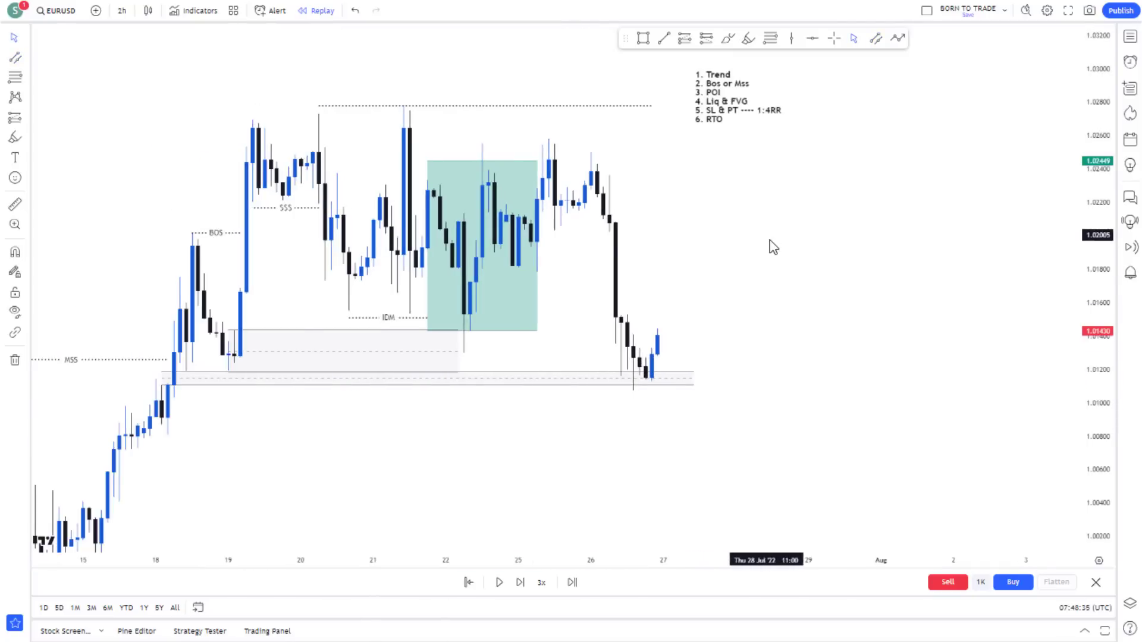
Extend the July high line past the latest candles and move the checklist note further away from price
{"action": "left_click_drag", "start_coordinate": [772, 236], "coordinate": [790, 282]}
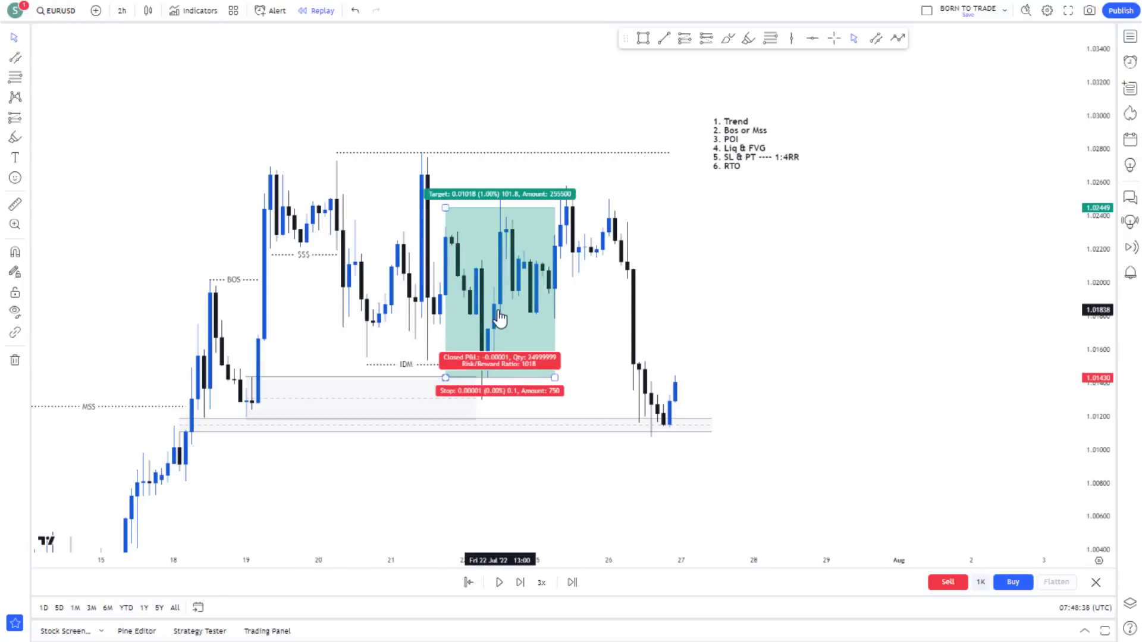
{"action": "left_click", "coordinate": [671, 156]}
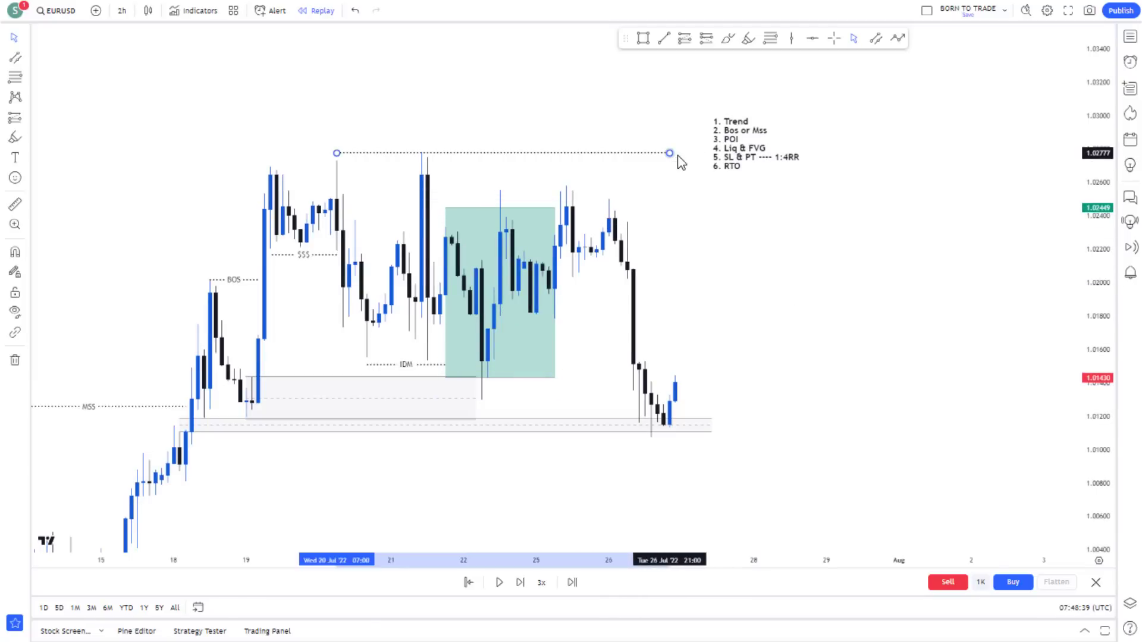
{"action": "left_click_drag", "start_coordinate": [773, 170], "coordinate": [949, 163]}
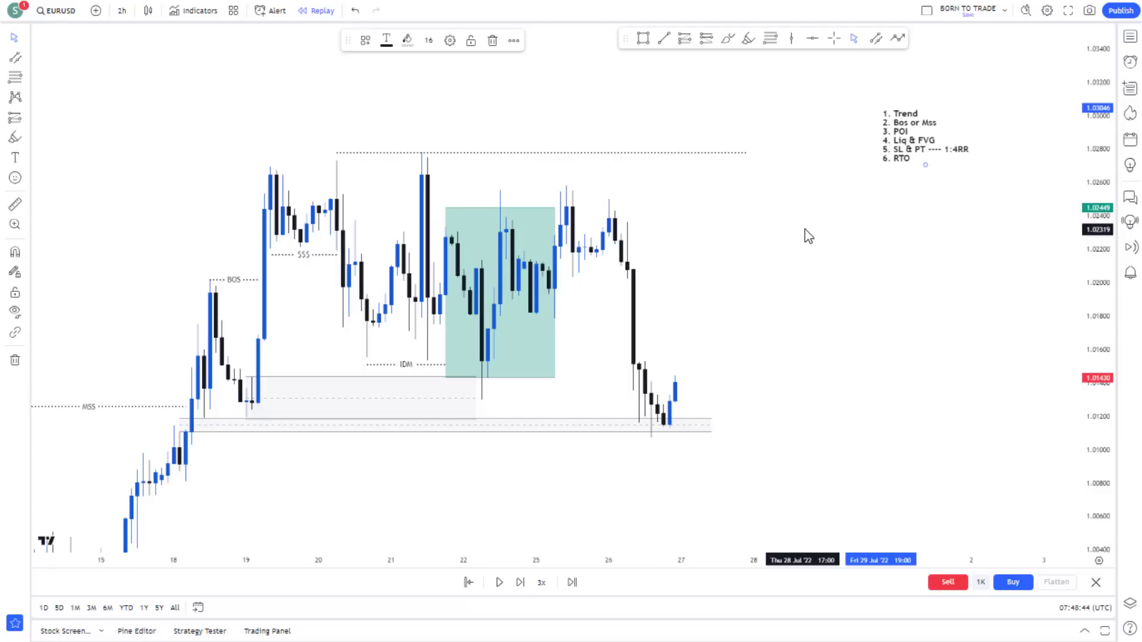
Play the replay at 3x to the end of 28 July and draw a short horizontal trend line at the 27 July swing high, 1.01725
{"action": "left_click", "coordinate": [499, 582]}
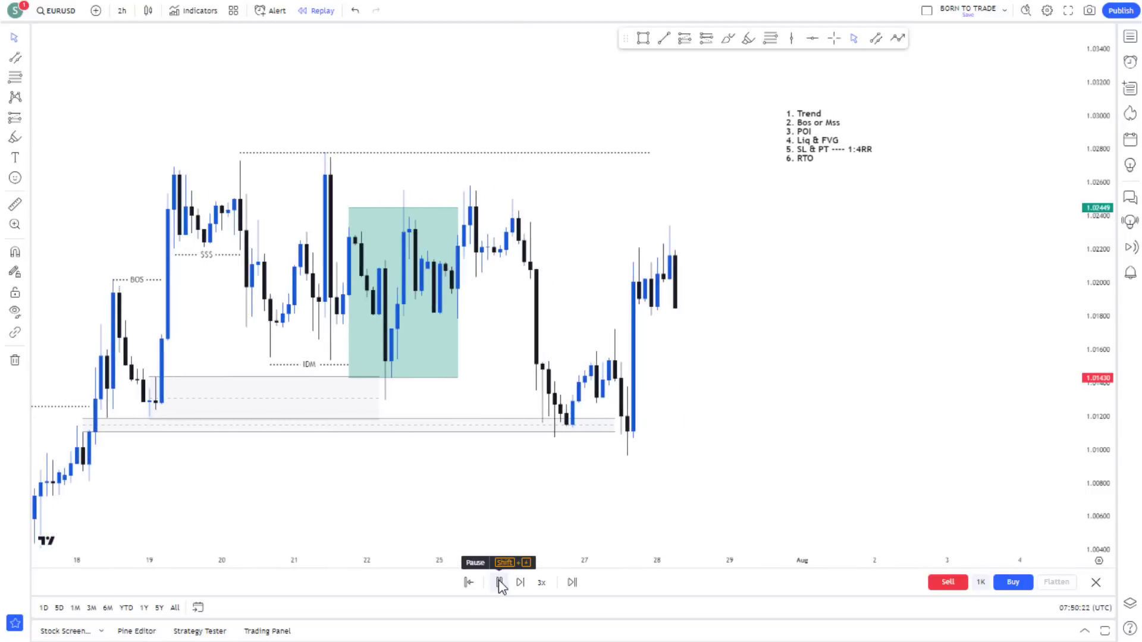
{"action": "left_click", "coordinate": [500, 582]}
{"action": "left_click", "coordinate": [665, 39]}
{"action": "left_click", "coordinate": [549, 328]}
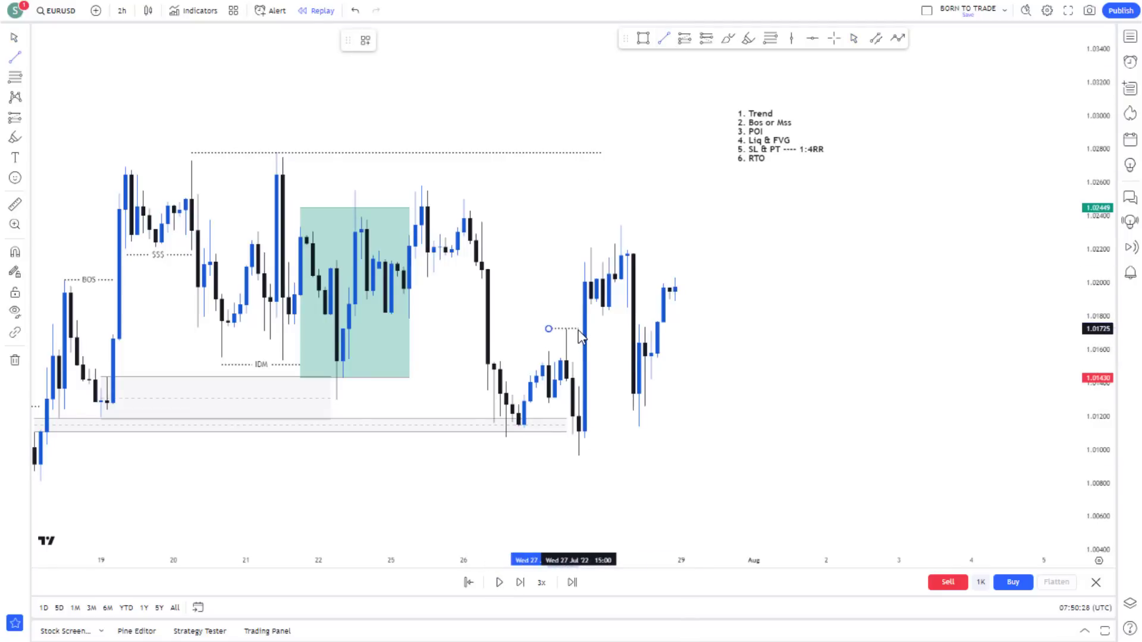
{"action": "left_click", "coordinate": [578, 329]}
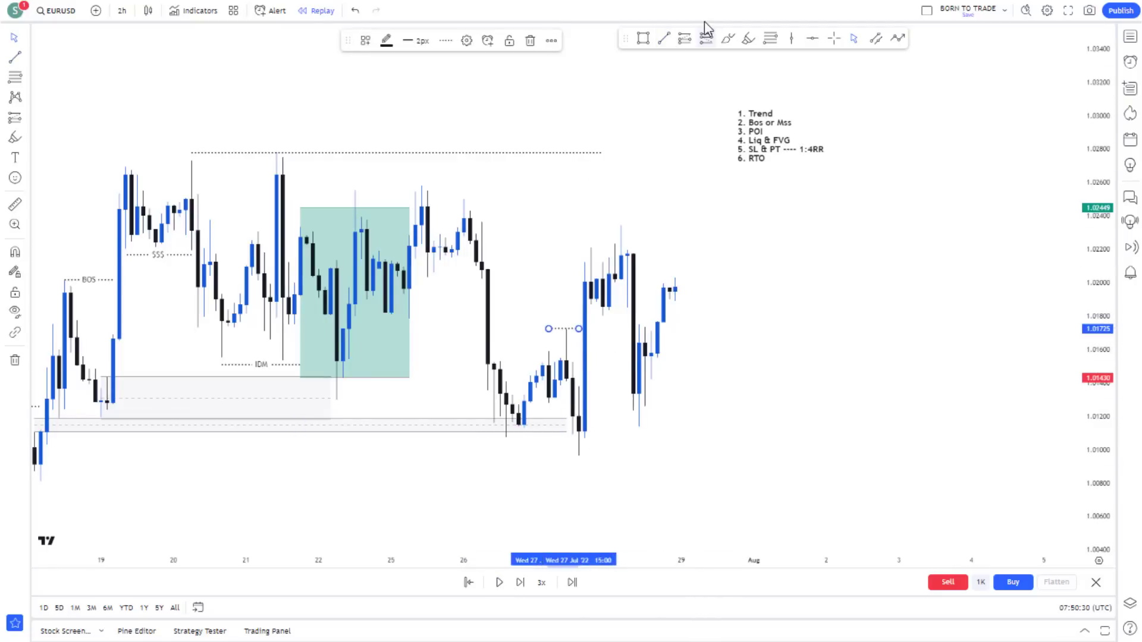
Draw a parallel channel zone from the 27 July low candle, about 1.0097 to 1.0120, ending at the 28 July retest
{"action": "left_click", "coordinate": [877, 40]}
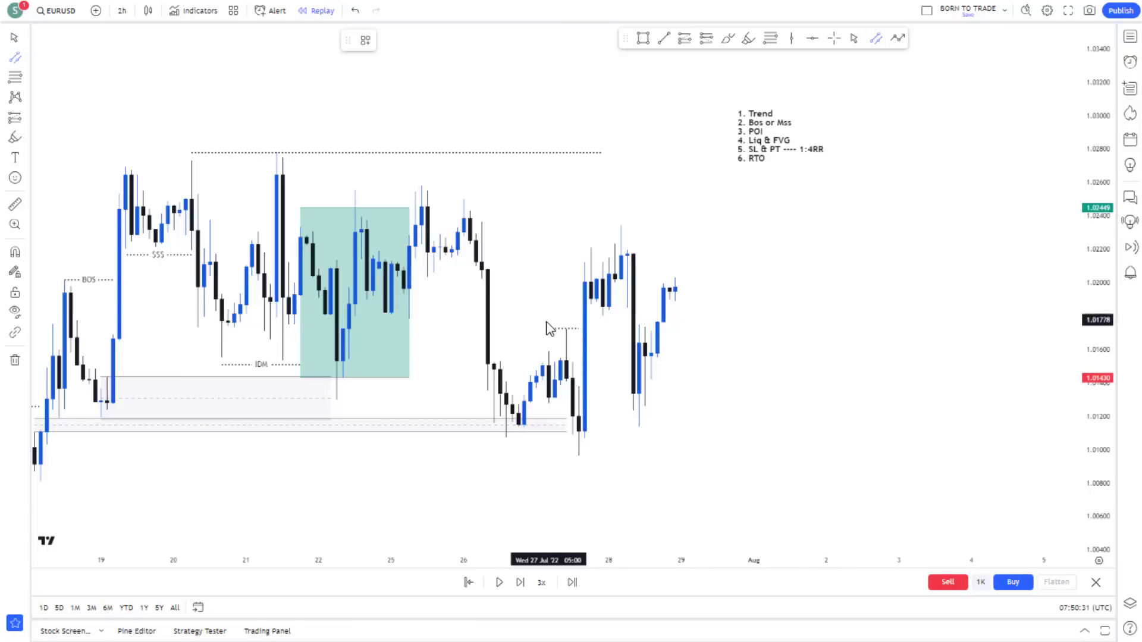
{"action": "left_click", "coordinate": [582, 422]}
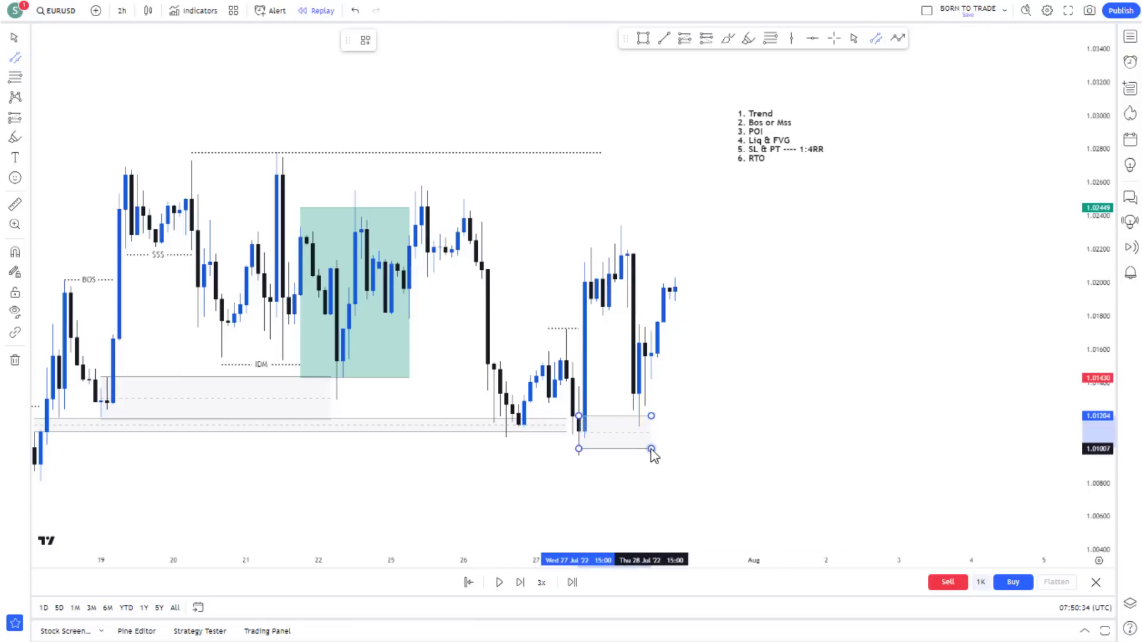
{"action": "left_click", "coordinate": [652, 456]}
{"action": "left_click_drag", "start_coordinate": [652, 416], "coordinate": [642, 418]}
{"action": "left_click", "coordinate": [669, 419]}
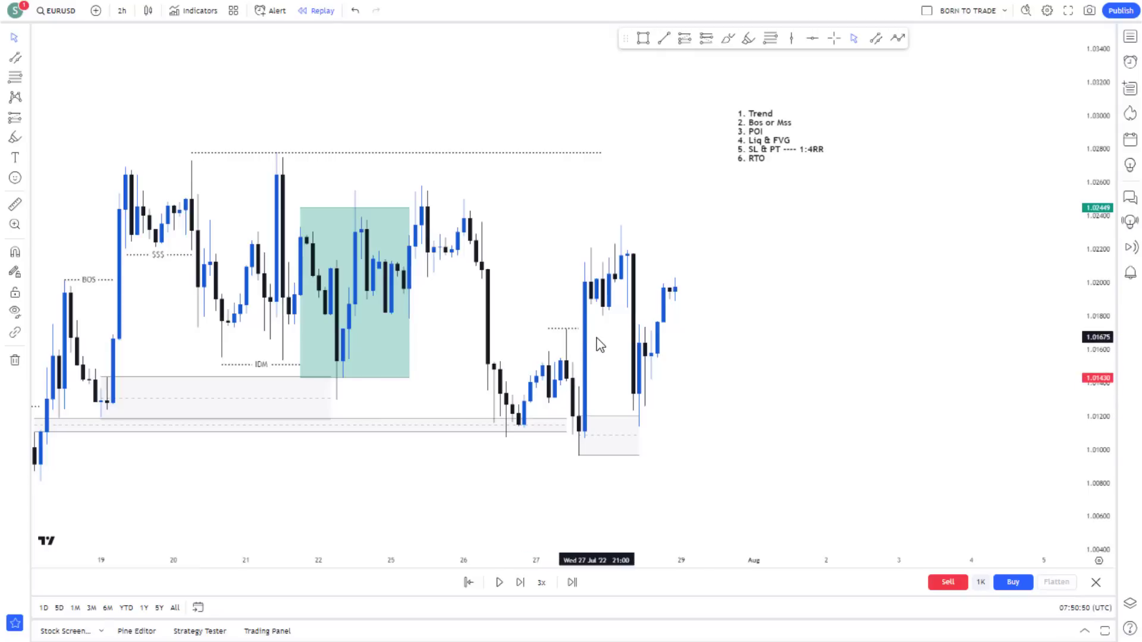
Lengthen the 1.0278 high line beyond the 28 July candles and move the checklist note further forward in time
{"action": "left_click_drag", "start_coordinate": [603, 153], "coordinate": [690, 194]}
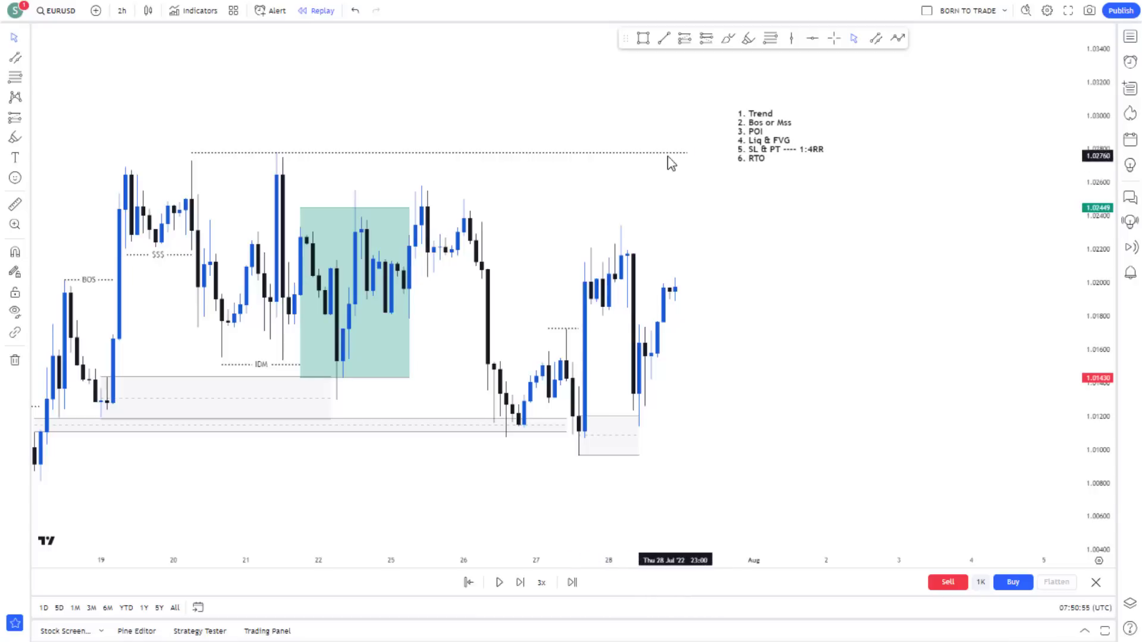
{"action": "left_click_drag", "start_coordinate": [674, 253], "coordinate": [633, 266]}
{"action": "left_click", "coordinate": [718, 143]}
{"action": "left_click_drag", "start_coordinate": [720, 148], "coordinate": [901, 120]}
{"action": "left_click", "coordinate": [790, 207]}
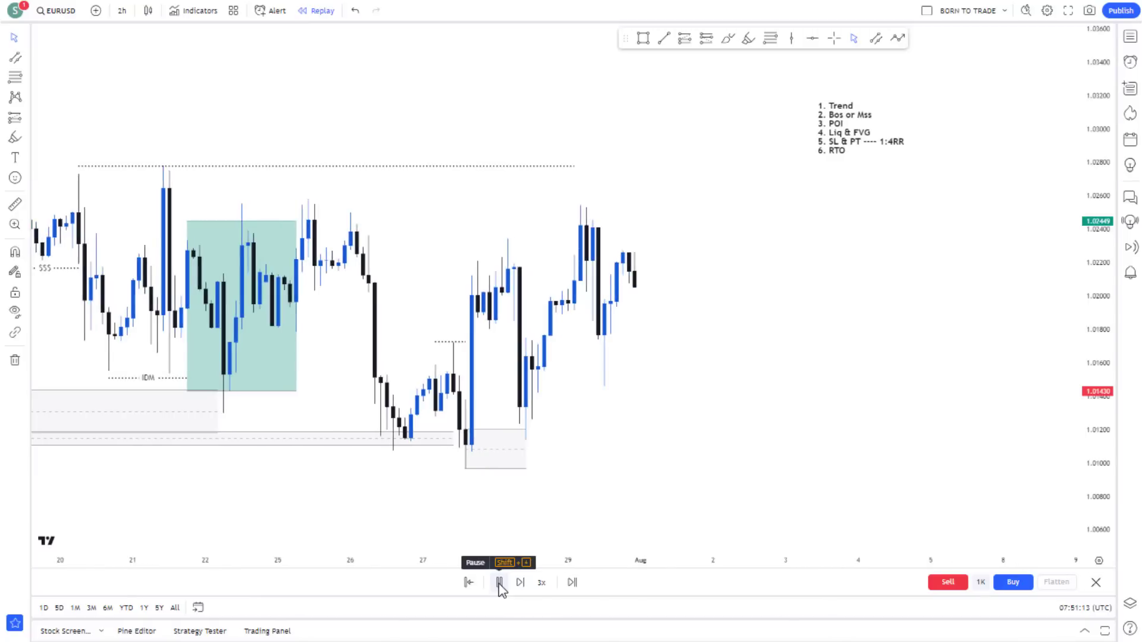
Play the replay to 2 August and extend the July high line to the 1 August candles that break it
{"action": "left_click", "coordinate": [500, 583]}
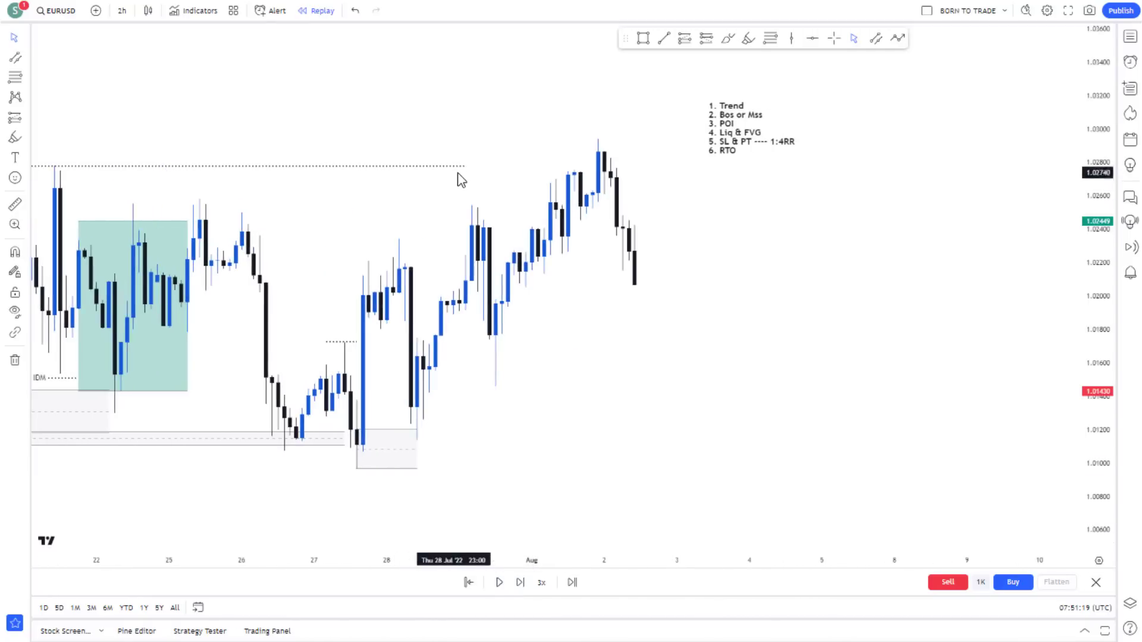
{"action": "left_click_drag", "start_coordinate": [466, 167], "coordinate": [584, 167]}
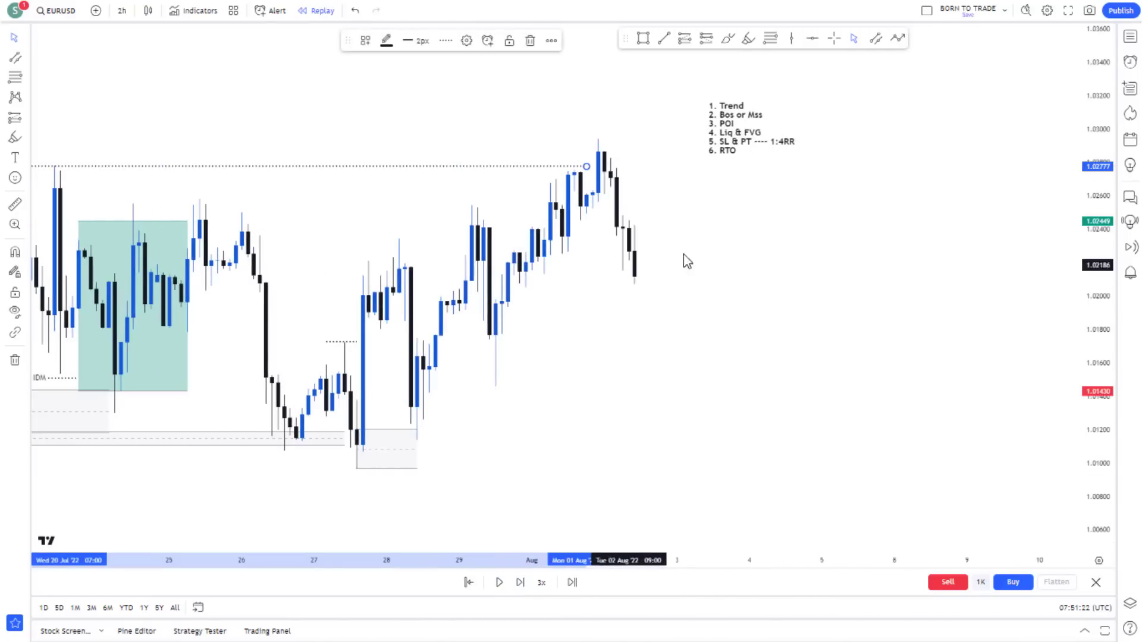
{"action": "left_click", "coordinate": [665, 338]}
{"action": "left_click_drag", "start_coordinate": [665, 338], "coordinate": [647, 345]}
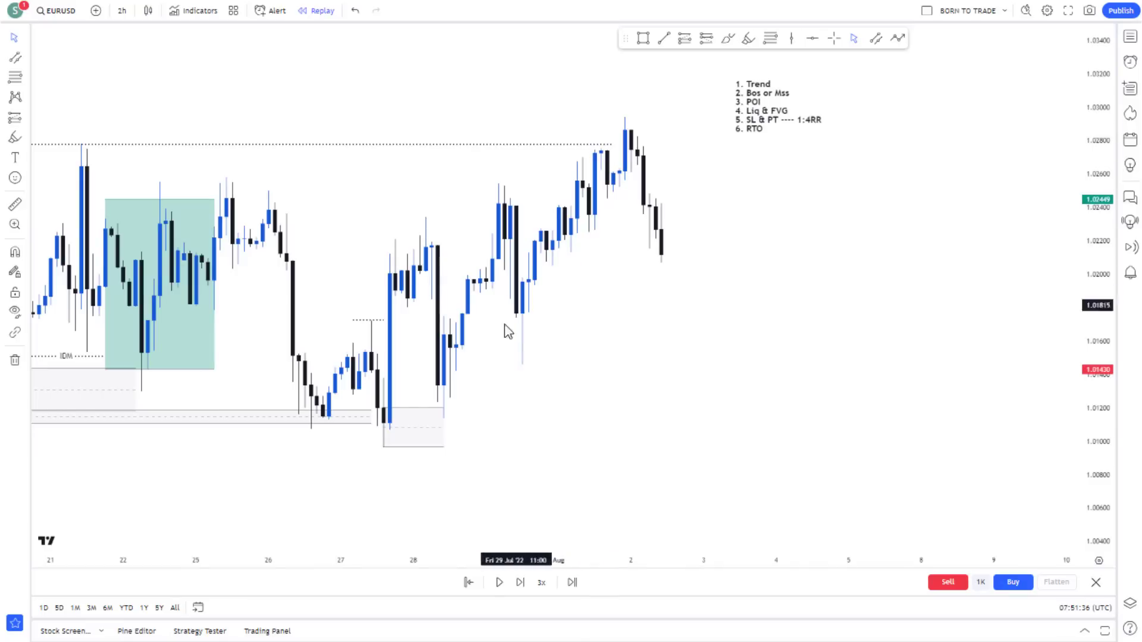
Draw a parallel channel zone from the 28 July 09:00 candle to 3 August, between 1.01338 and about 1.0114
{"action": "left_click", "coordinate": [878, 38]}
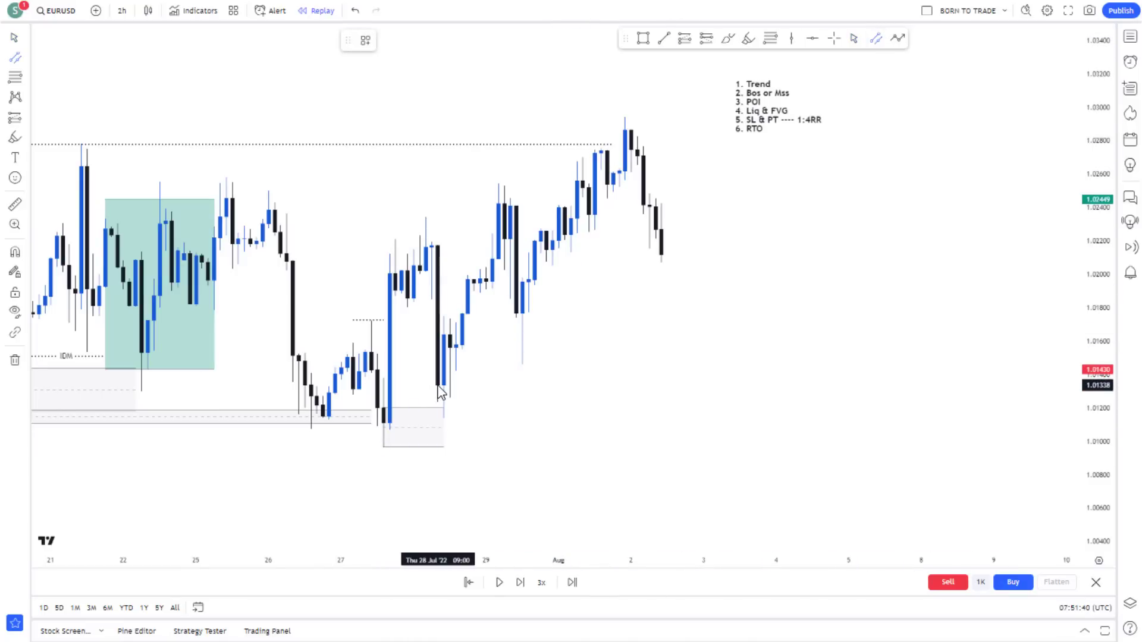
{"action": "left_click", "coordinate": [746, 373], "text": "shift"}
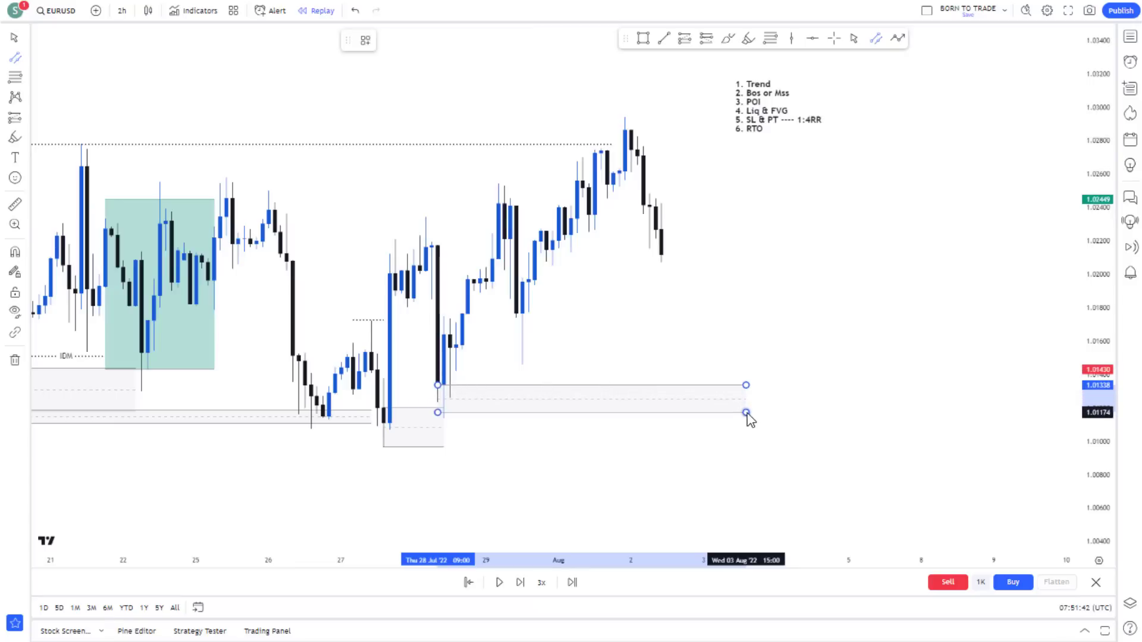
{"action": "left_click", "coordinate": [748, 419]}
{"action": "left_click", "coordinate": [704, 303]}
Draw a horizontal trend line under the 29 July low at 1.01455 through 1 August and apply the IDM template
{"action": "left_click", "coordinate": [664, 39]}
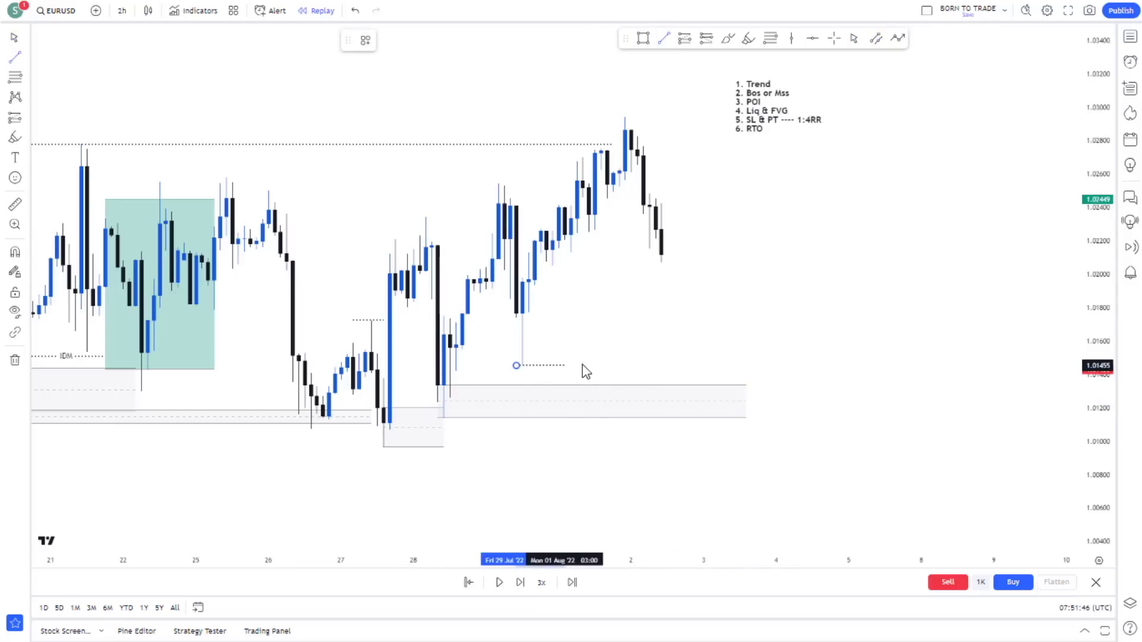
{"action": "left_click_drag", "start_coordinate": [583, 365], "coordinate": [602, 366]}
{"action": "left_click", "coordinate": [365, 40]}
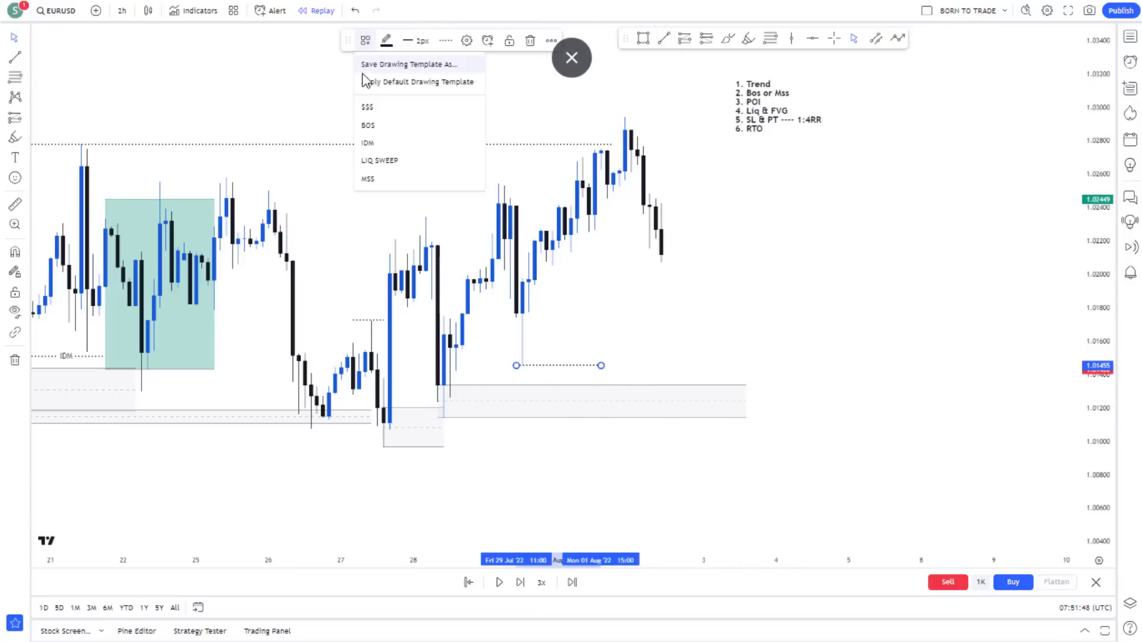
{"action": "left_click", "coordinate": [387, 146]}
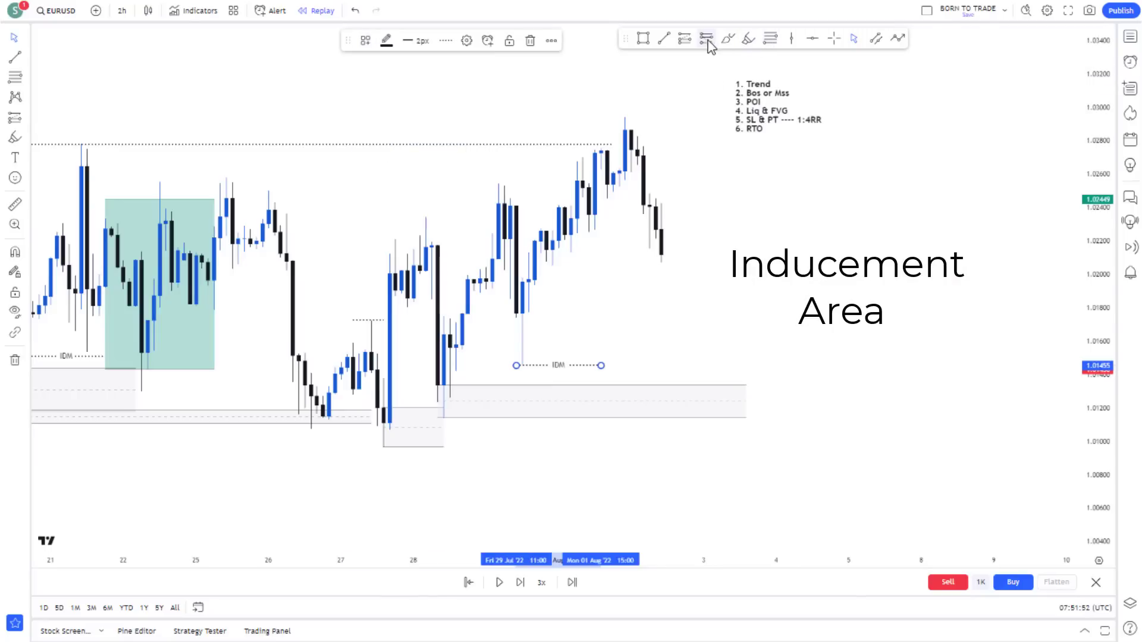
Place a long position on the new zone with entry at 1.01334, stop at 1.01134 and target at 1.02136
{"action": "left_click", "coordinate": [686, 38]}
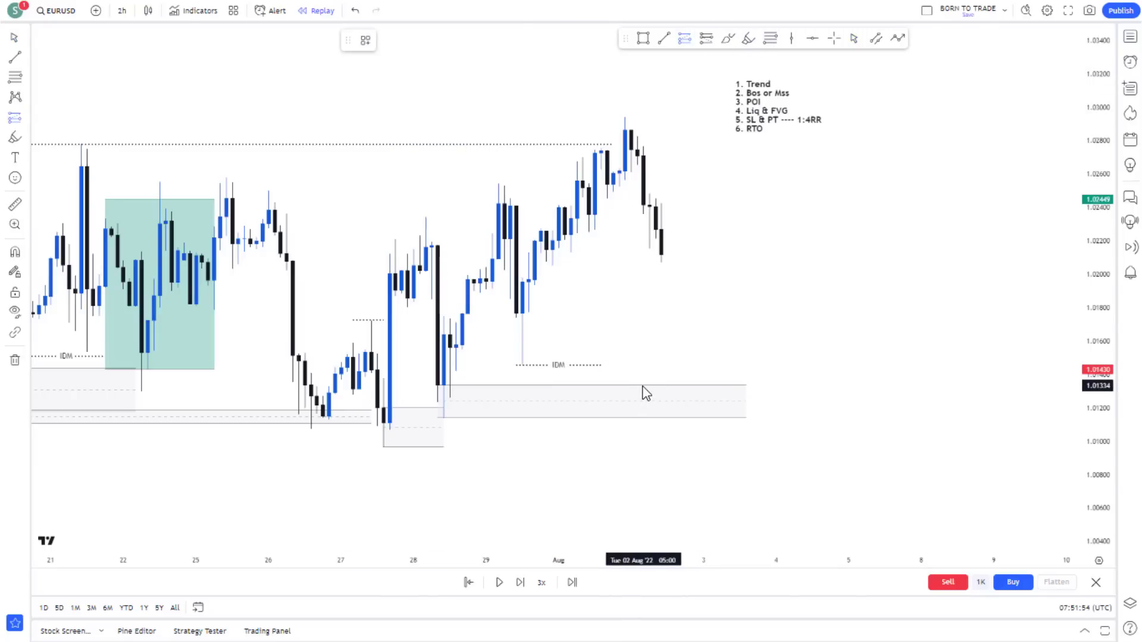
{"action": "left_click", "coordinate": [643, 386]}
{"action": "left_click_drag", "start_coordinate": [645, 454], "coordinate": [641, 419]}
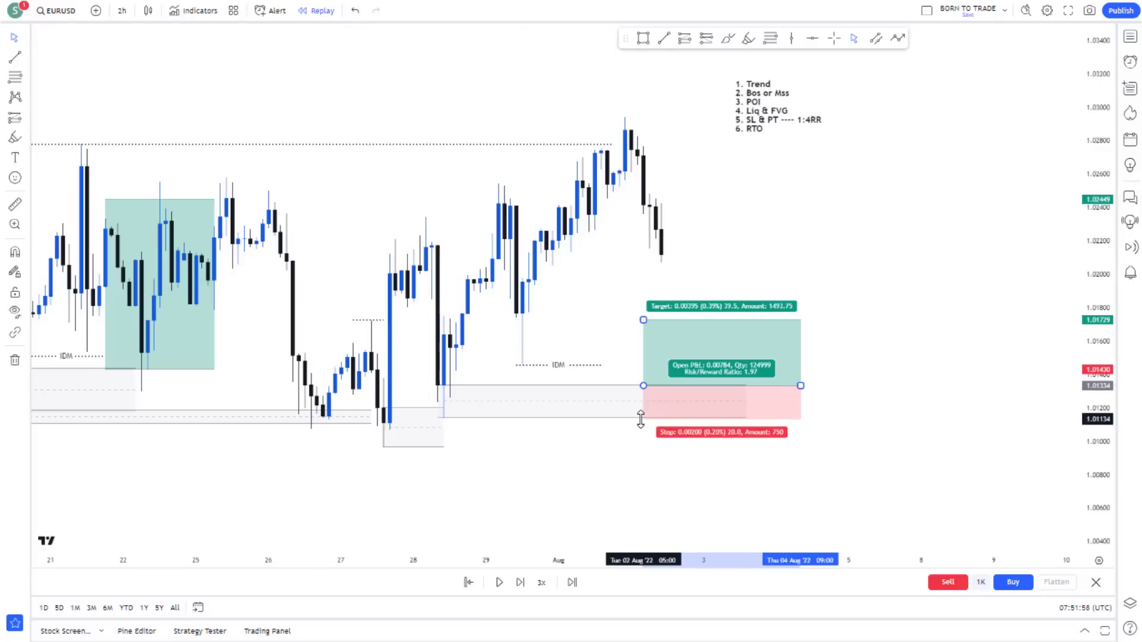
{"action": "left_click_drag", "start_coordinate": [643, 319], "coordinate": [649, 256]}
{"action": "left_click", "coordinate": [844, 234]}
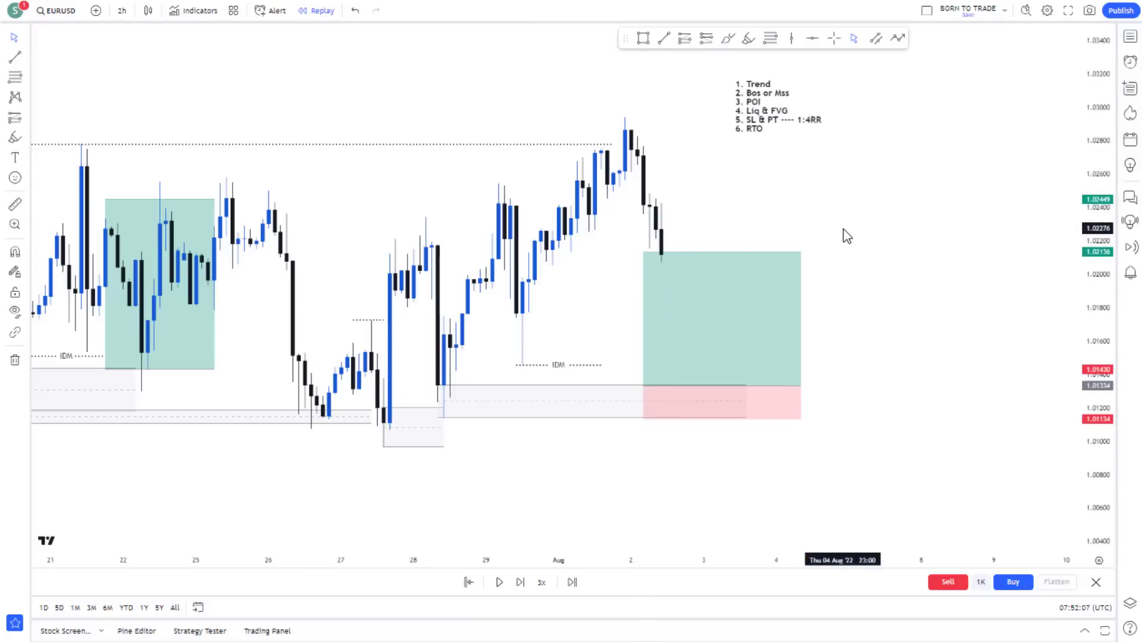
Play the replay at 3x until price enters the new long position, and extend the IDM line to the 3 August lows
{"action": "scroll", "coordinate": [867, 309], "scroll_direction": "down", "scroll_amount": 2}
{"action": "left_click_drag", "start_coordinate": [867, 308], "coordinate": [766, 289]}
{"action": "left_click", "coordinate": [639, 381]}
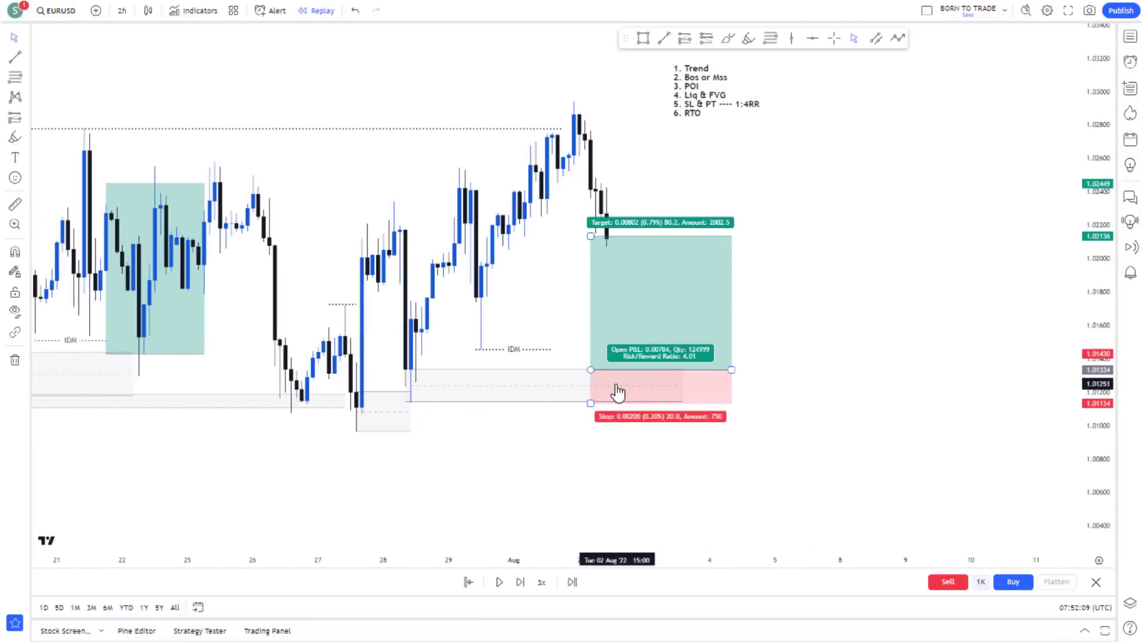
{"action": "left_click", "coordinate": [332, 383]}
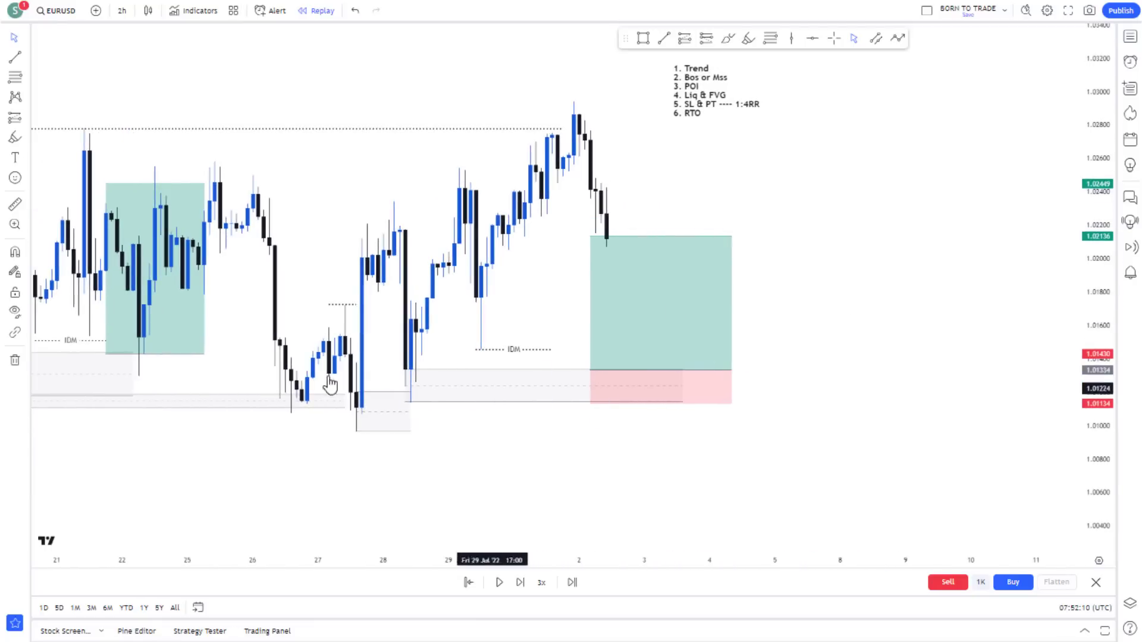
{"action": "left_click", "coordinate": [498, 583]}
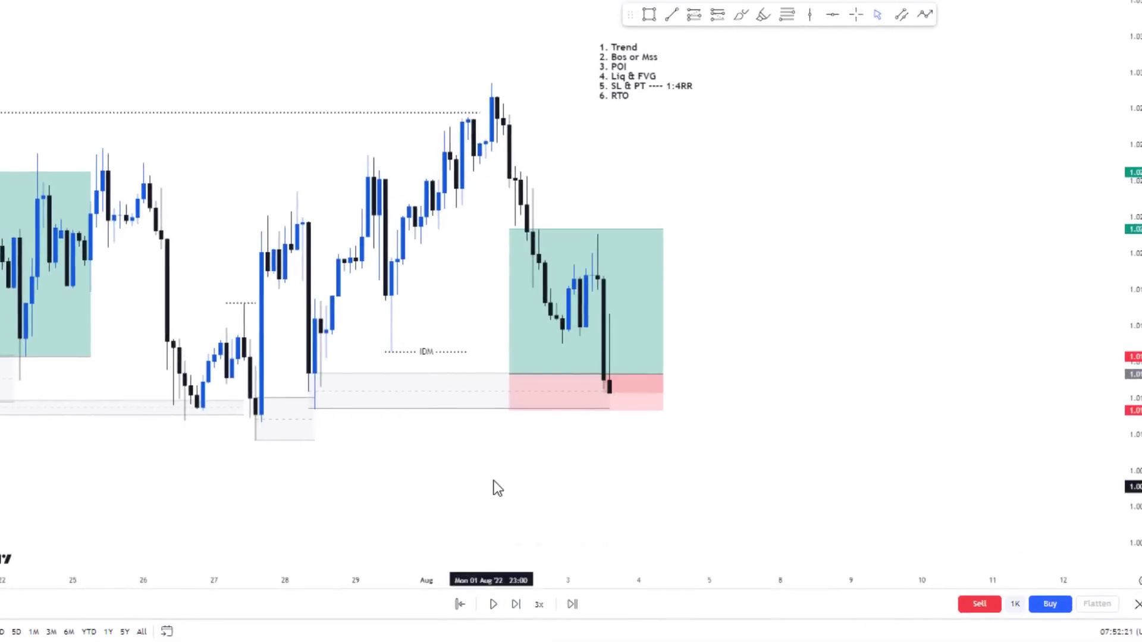
{"action": "left_click_drag", "start_coordinate": [447, 360], "coordinate": [609, 353]}
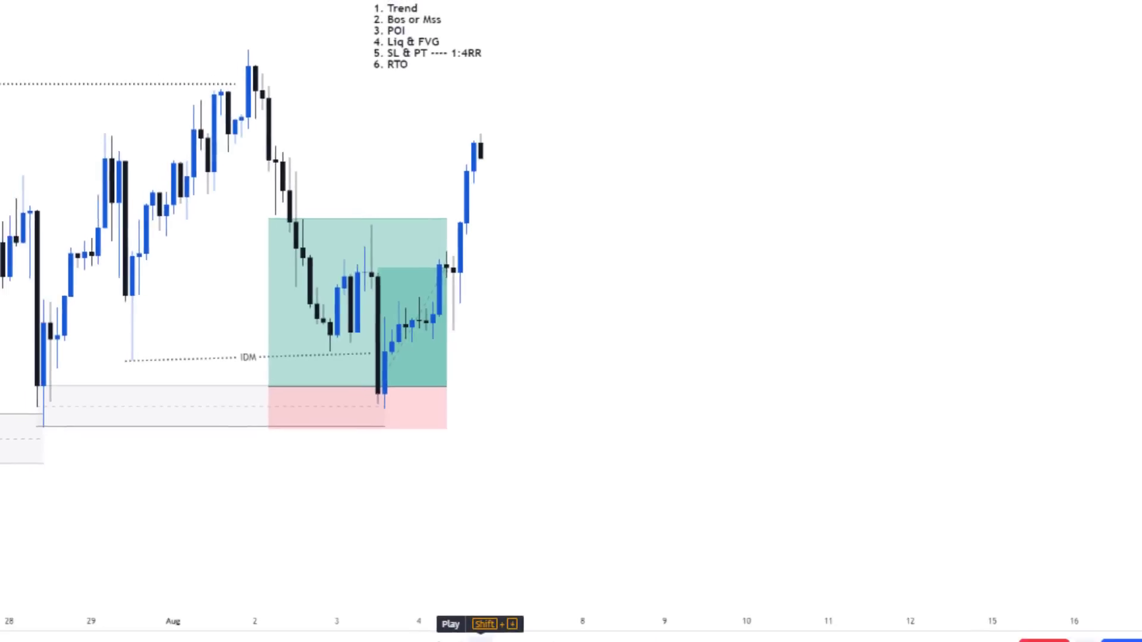
Extend the long position's right edge to 4 August 17:00 and collapse its stop to 1.01333, just under the entry
{"action": "left_click", "coordinate": [447, 232]}
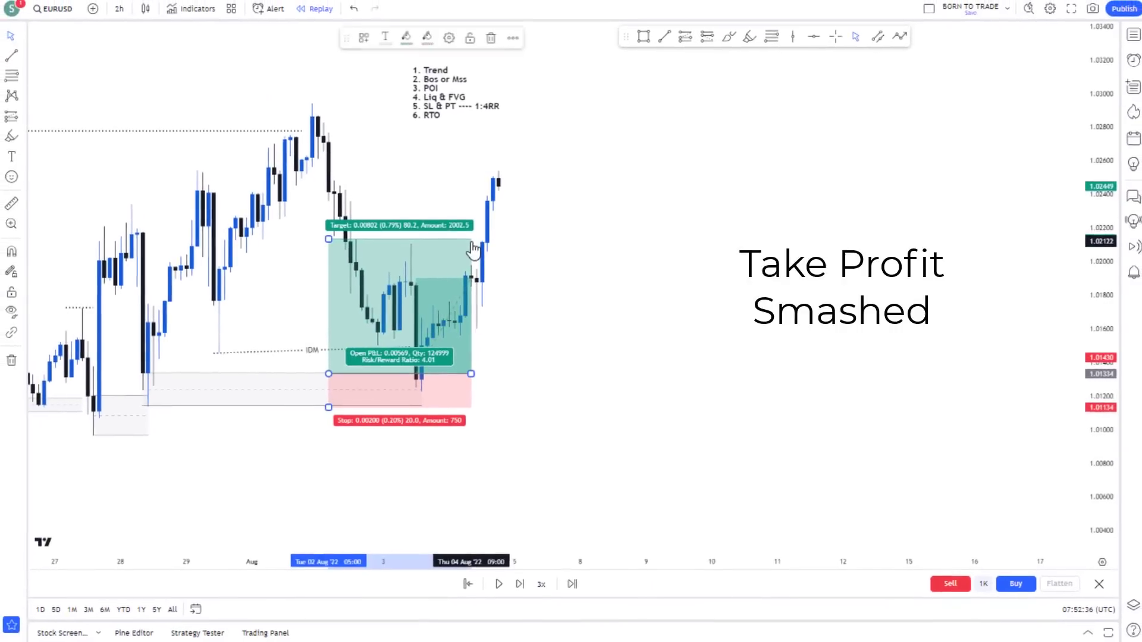
{"action": "left_click_drag", "start_coordinate": [472, 375], "coordinate": [491, 374]}
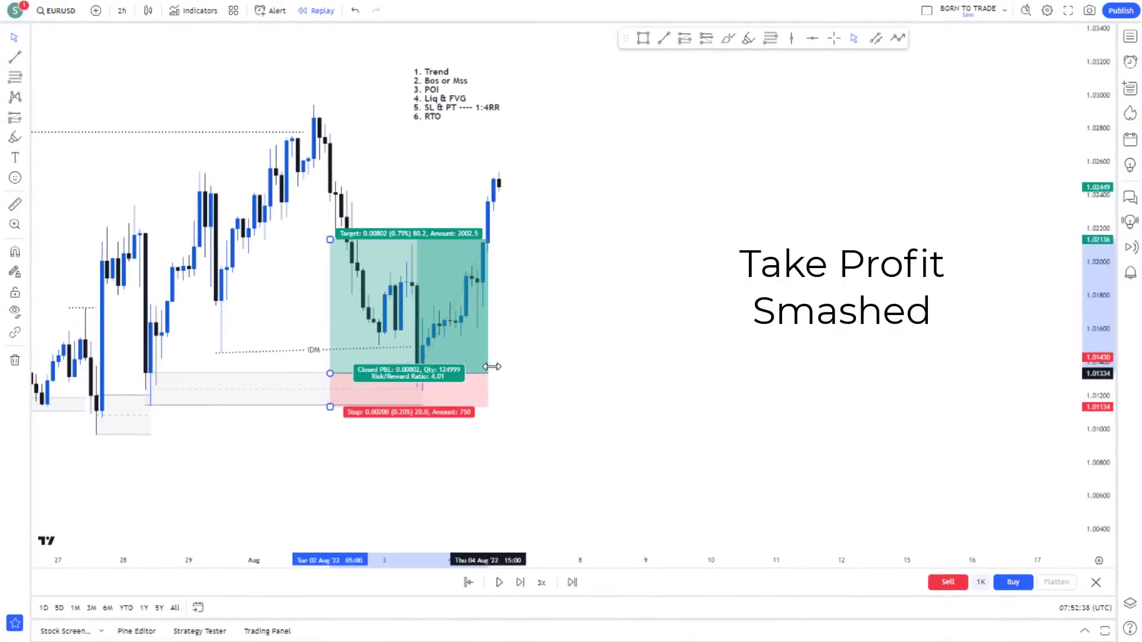
{"action": "scroll", "coordinate": [388, 295], "scroll_direction": "down", "scroll_amount": 2}
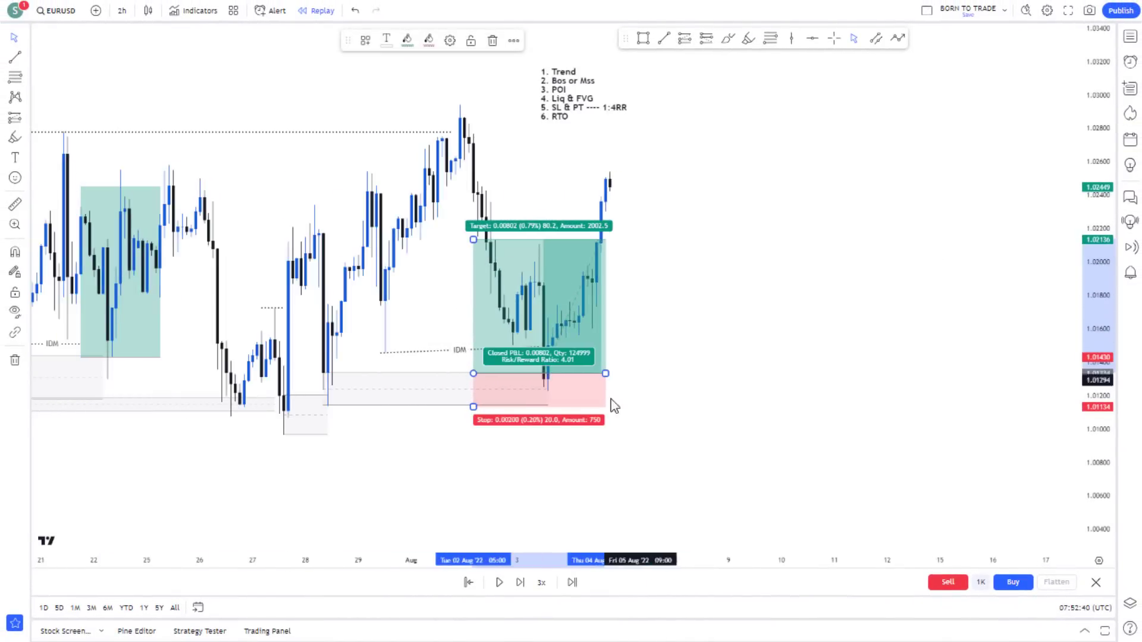
{"action": "scroll", "coordinate": [599, 260], "scroll_direction": "up", "scroll_amount": 1}
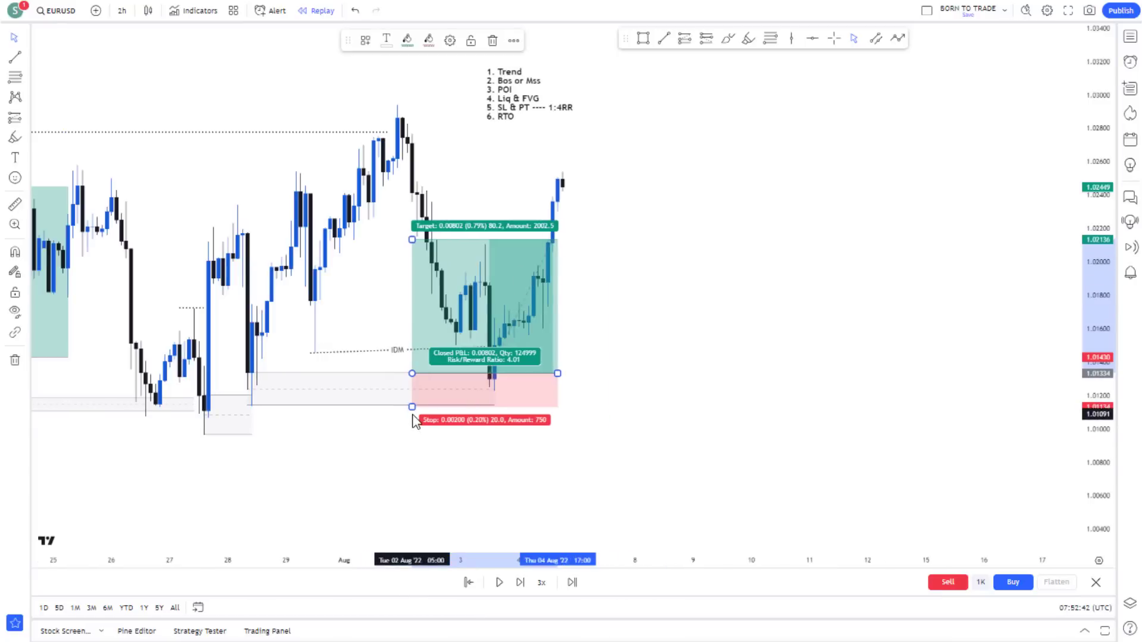
{"action": "left_click_drag", "start_coordinate": [412, 409], "coordinate": [447, 338]}
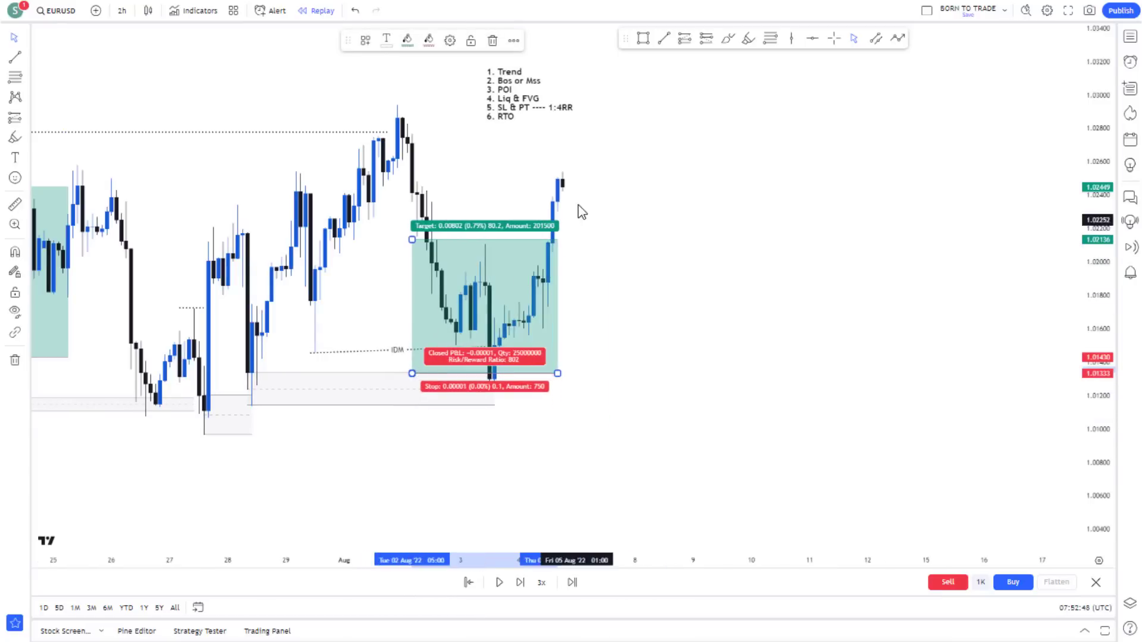
Draw a dotted horizontal trend line rightward from the swing high just before 2 August, at about 1.0295
{"action": "left_click_drag", "start_coordinate": [487, 146], "coordinate": [443, 199]}
{"action": "left_click", "coordinate": [664, 38]}
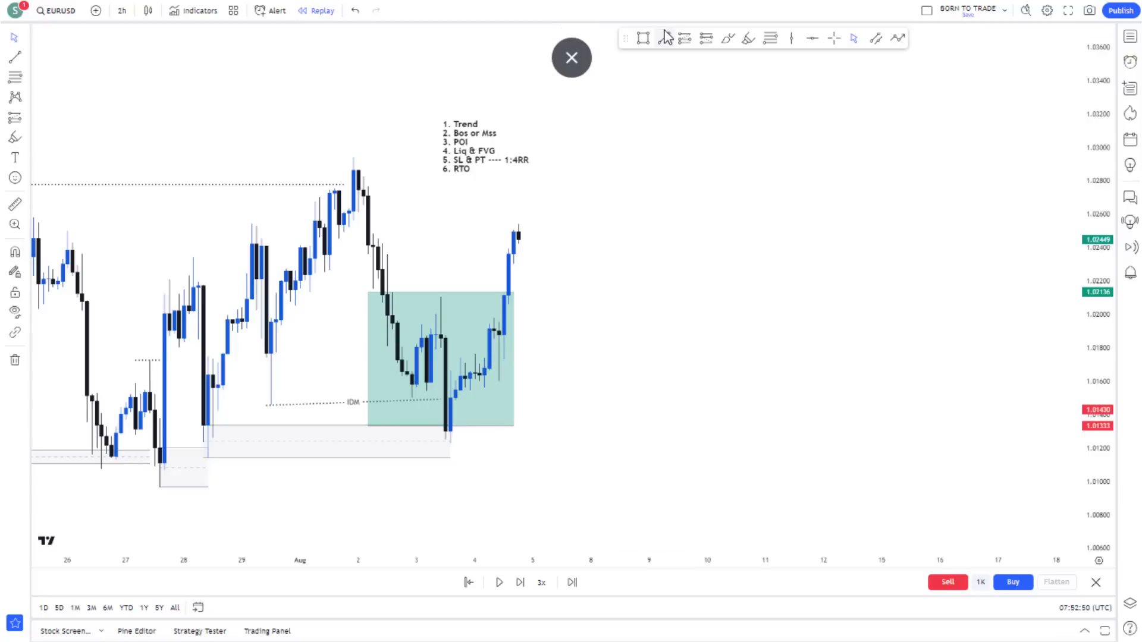
{"action": "left_click", "coordinate": [756, 152], "text": "shift"}
{"action": "left_click_drag", "start_coordinate": [469, 125], "coordinate": [600, 55]}
{"action": "left_click_drag", "start_coordinate": [615, 223], "coordinate": [494, 314]}
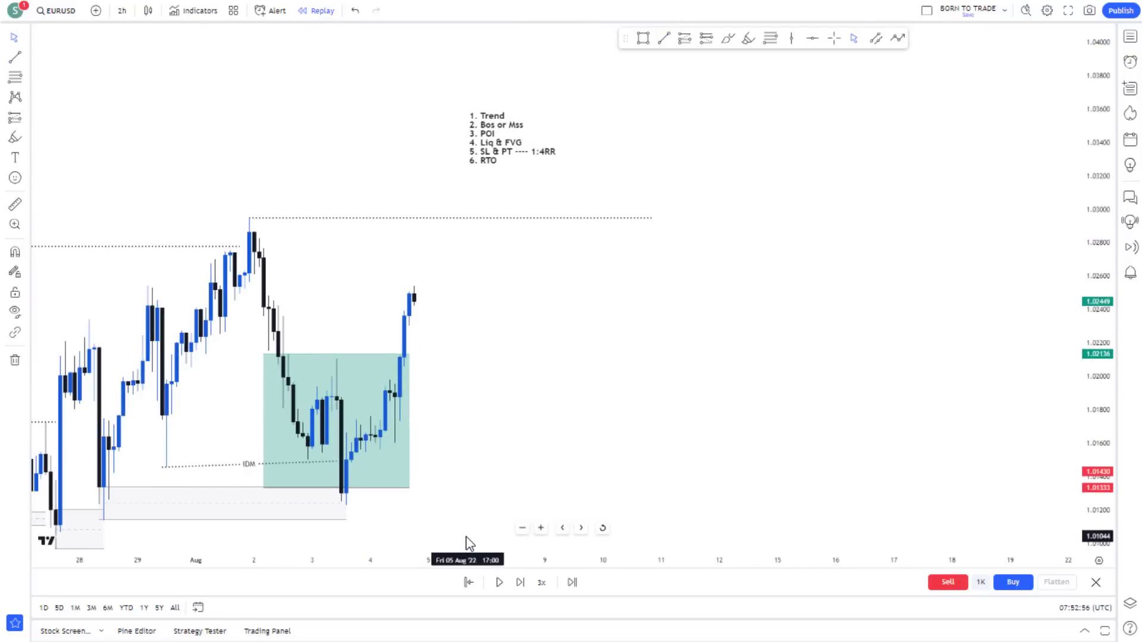
Play the replay at 3x until price breaks above the dotted line at the early-August high, and pause it
{"action": "left_click", "coordinate": [499, 583]}
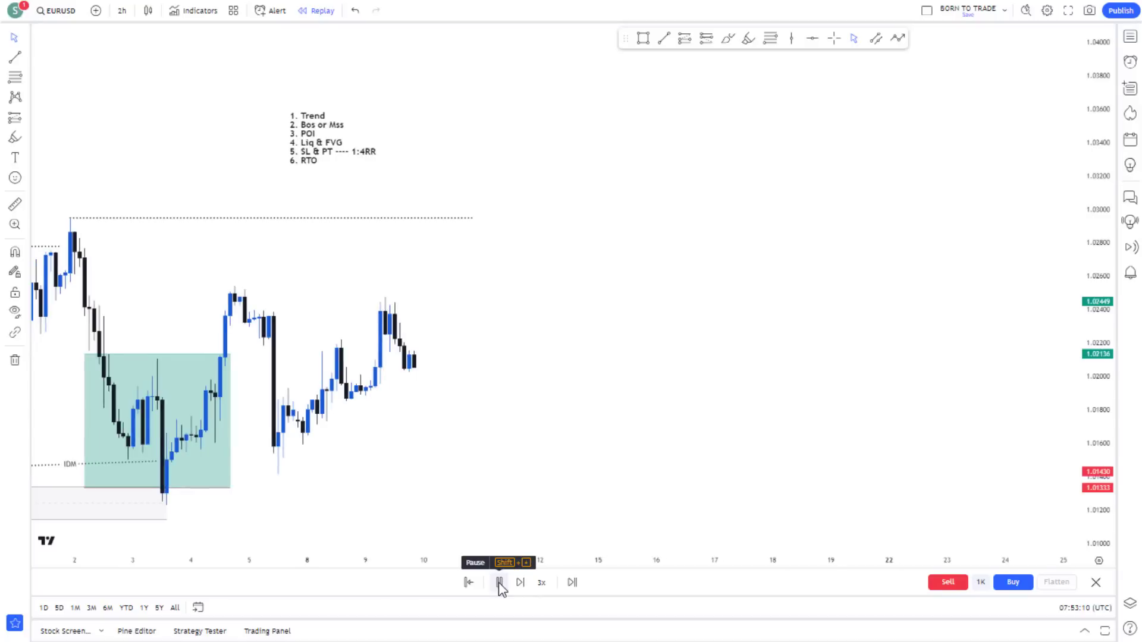
{"action": "left_click", "coordinate": [500, 584]}
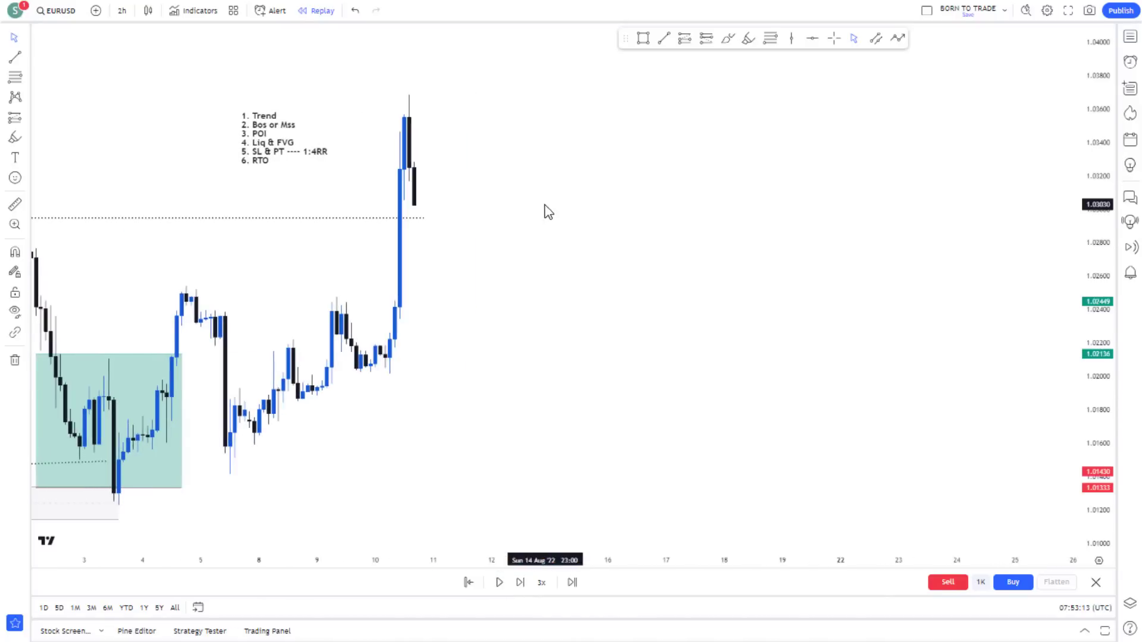
{"action": "scroll", "coordinate": [502, 208], "scroll_direction": "down", "scroll_amount": 3}
{"action": "left_click_drag", "start_coordinate": [400, 204], "coordinate": [517, 187]}
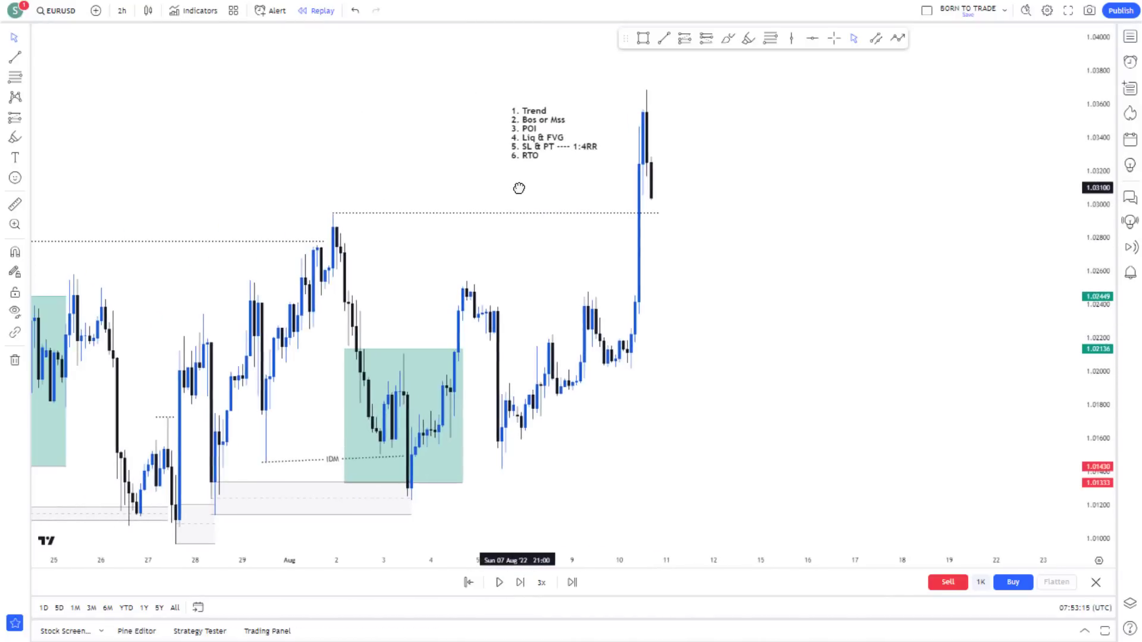
Draw a parallel channel zone from the 10 August 07:00 candle to about 16 August, between 1.02252 and about 1.0199
{"action": "left_click_drag", "start_coordinate": [696, 362], "coordinate": [696, 294]}
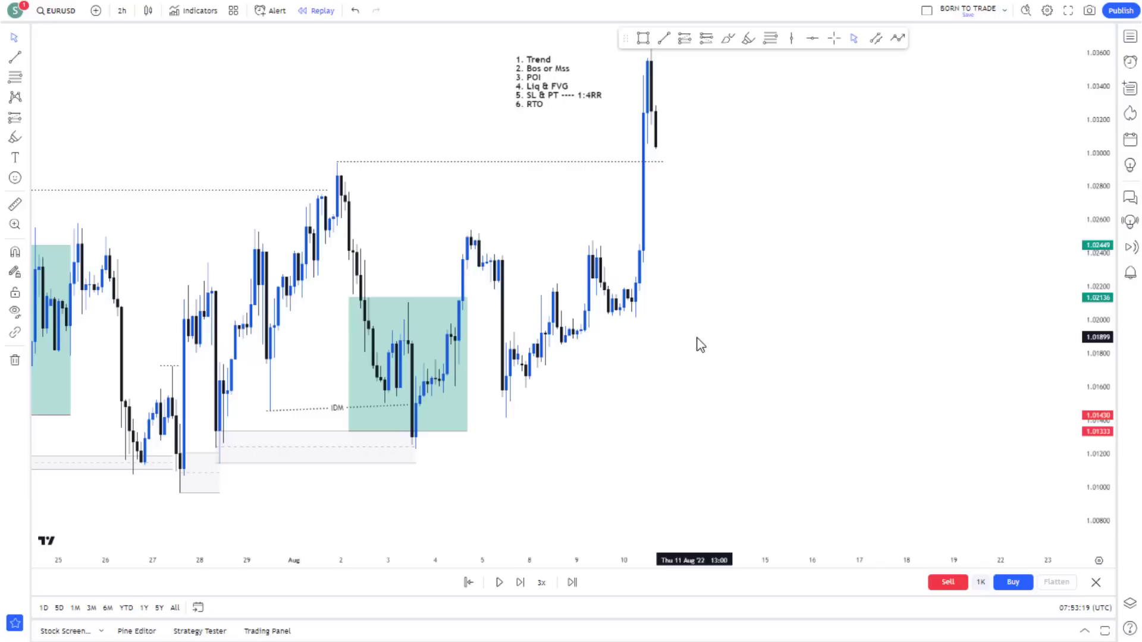
{"action": "left_click_drag", "start_coordinate": [714, 313], "coordinate": [653, 346]}
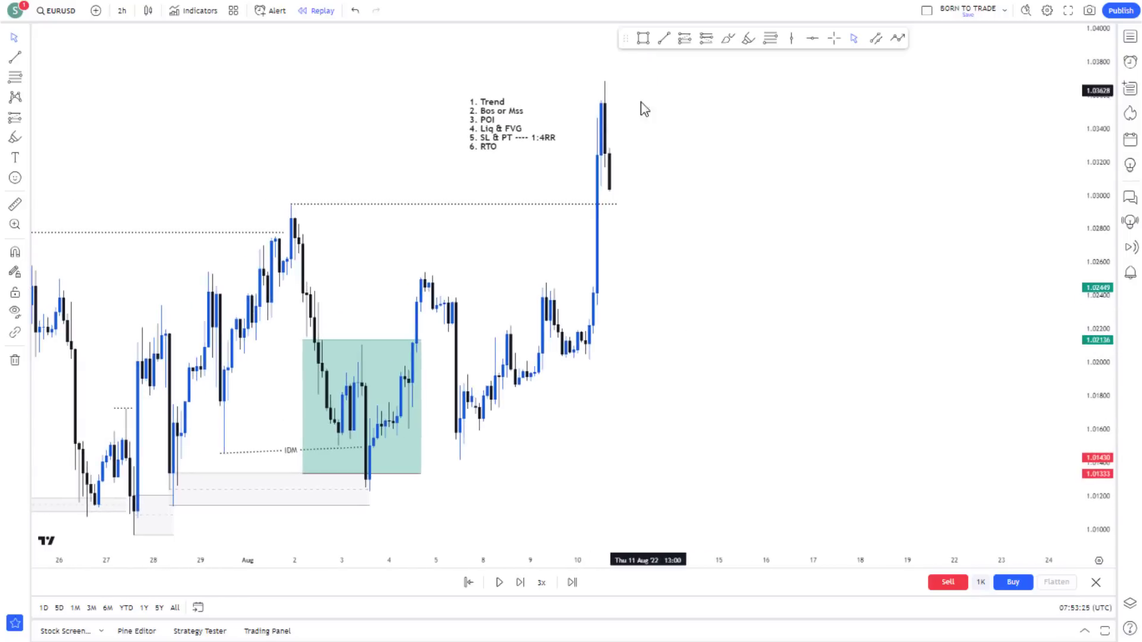
{"action": "left_click", "coordinate": [877, 39]}
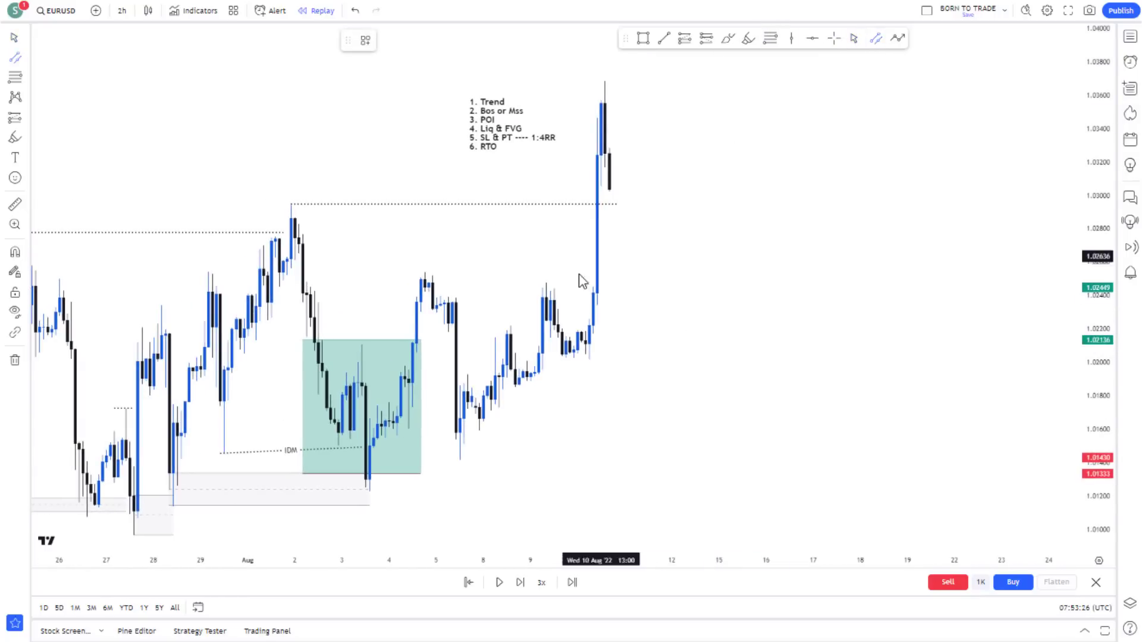
{"action": "left_click", "coordinate": [591, 321]}
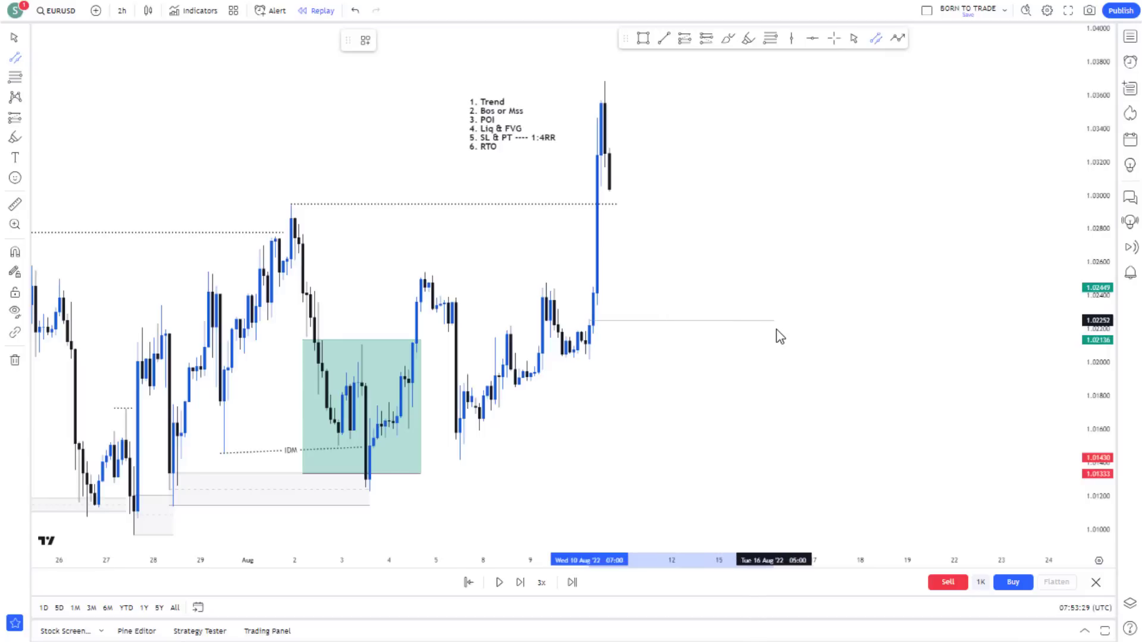
{"action": "left_click", "coordinate": [804, 366]}
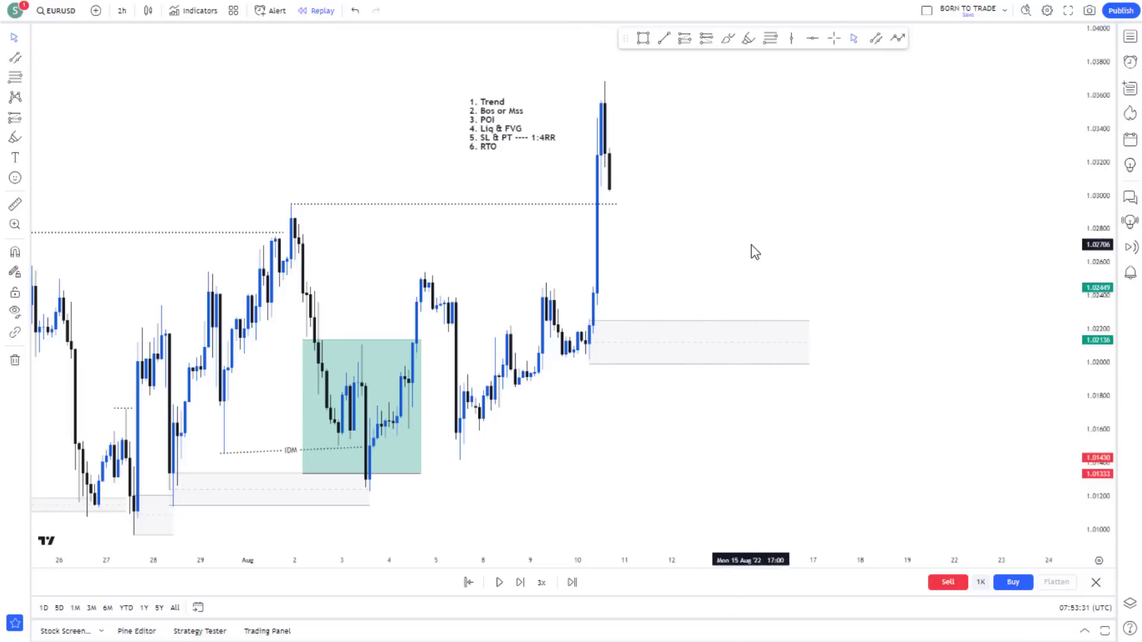
Draw a thin parallel channel zone from the 3 August 13:00 candle to 17 August 07:00, between 1.01301 and about 1.0124
{"action": "scroll", "coordinate": [666, 344], "scroll_direction": "up", "scroll_amount": 1}
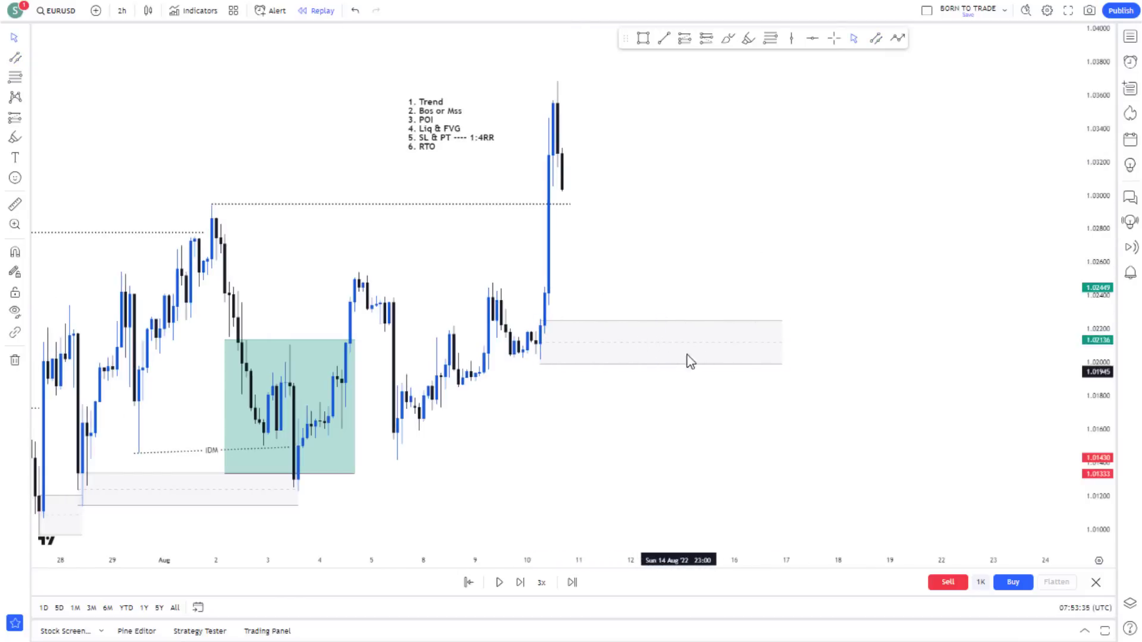
{"action": "left_click_drag", "start_coordinate": [635, 265], "coordinate": [641, 253]}
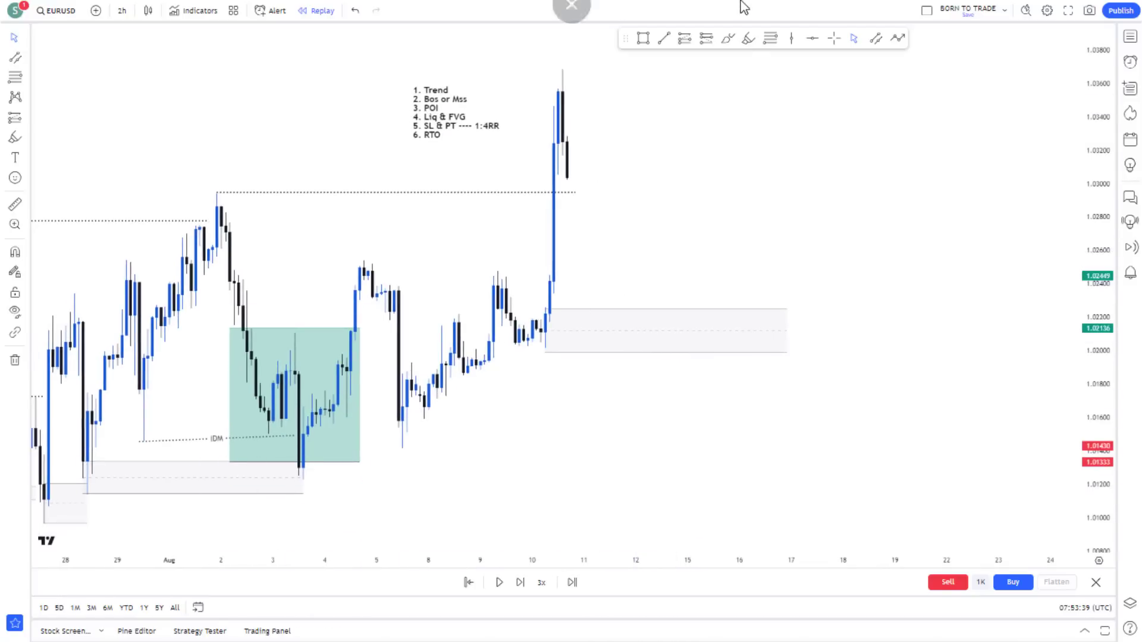
{"action": "left_click", "coordinate": [877, 40]}
{"action": "left_click", "coordinate": [299, 470]}
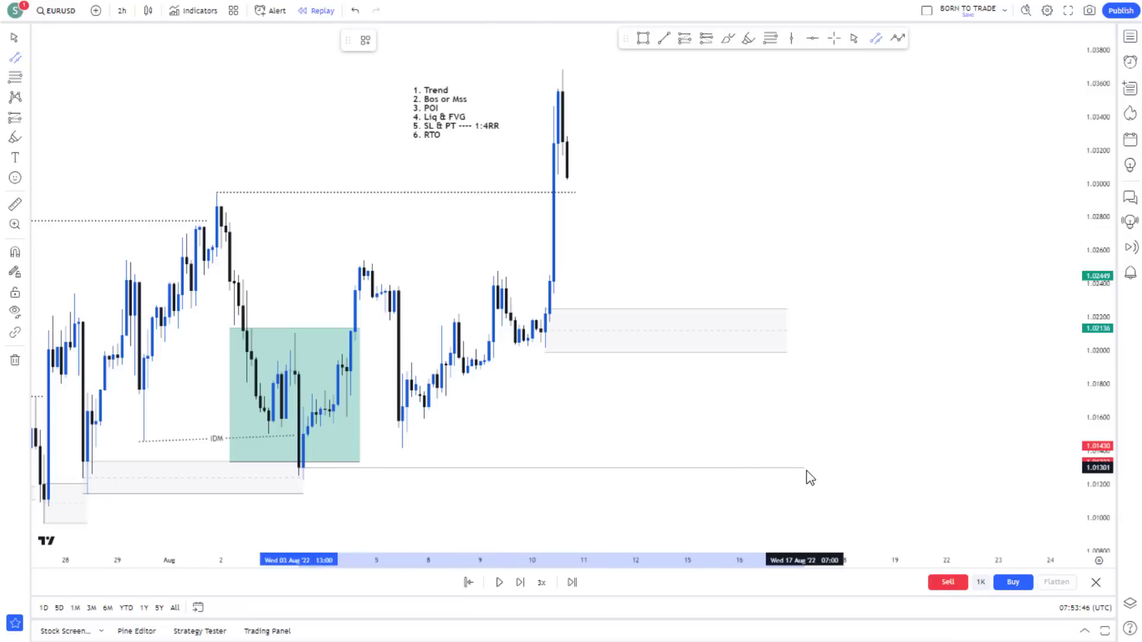
{"action": "left_click", "coordinate": [806, 469]}
{"action": "left_click", "coordinate": [806, 479]}
{"action": "left_click", "coordinate": [733, 406]}
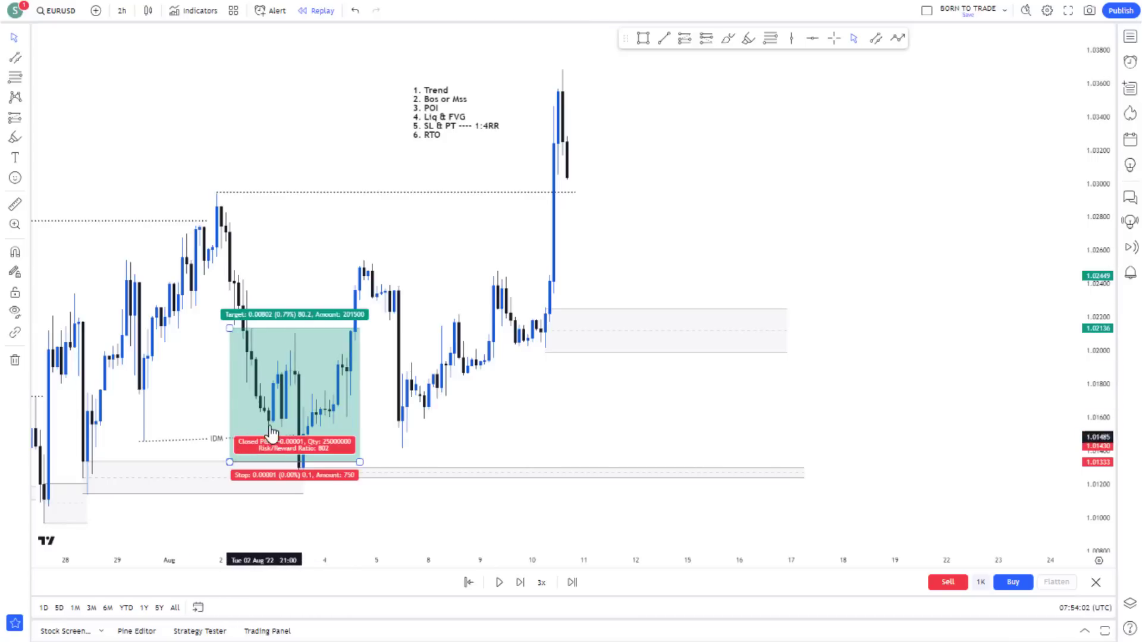
Level the IDM line at 1.01455 and lower the thin zone's bottom edge to the 3 August wick low
{"action": "left_click_drag", "start_coordinate": [297, 437], "coordinate": [299, 441]}
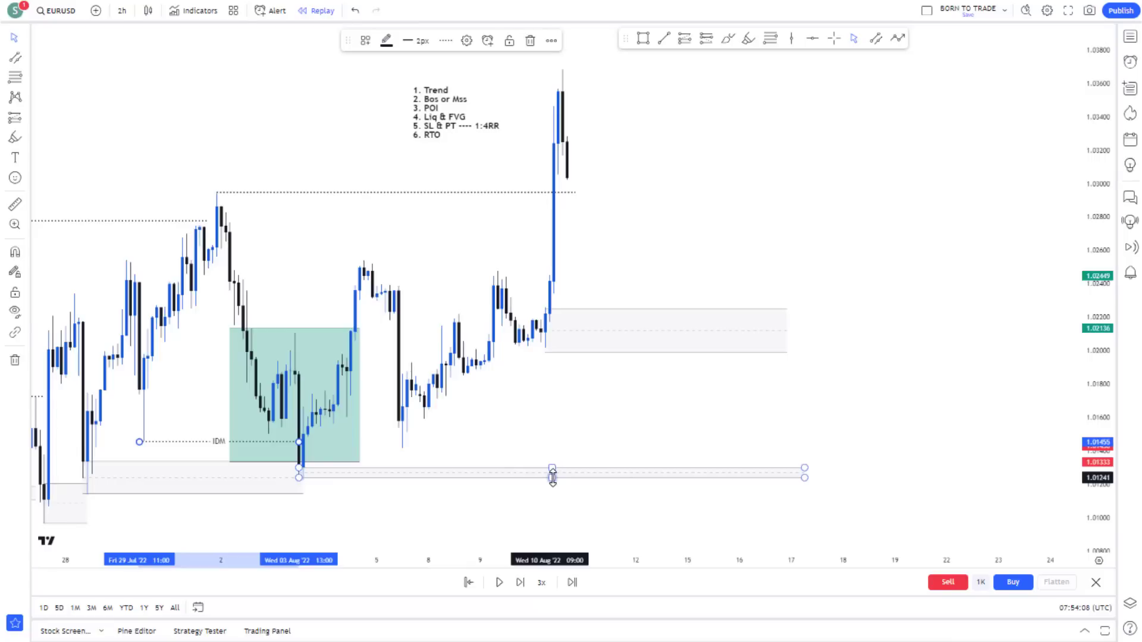
{"action": "left_click_drag", "start_coordinate": [552, 477], "coordinate": [558, 481]}
{"action": "left_click", "coordinate": [618, 440]}
Place a long position on the 10 August zone with entry at 1.02252, stop at 1.01982 and target at 1.03344
{"action": "scroll", "coordinate": [639, 363], "scroll_direction": "down", "scroll_amount": 1}
{"action": "left_click_drag", "start_coordinate": [683, 232], "coordinate": [665, 305]}
{"action": "scroll", "coordinate": [667, 305], "scroll_direction": "up", "scroll_amount": 1}
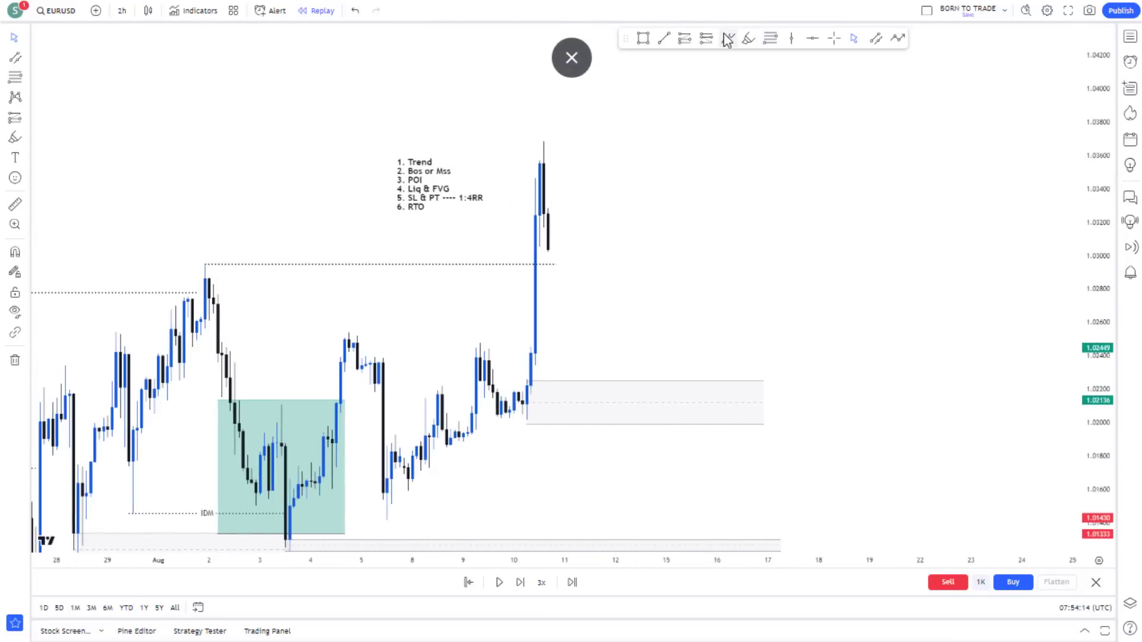
{"action": "left_click", "coordinate": [700, 39]}
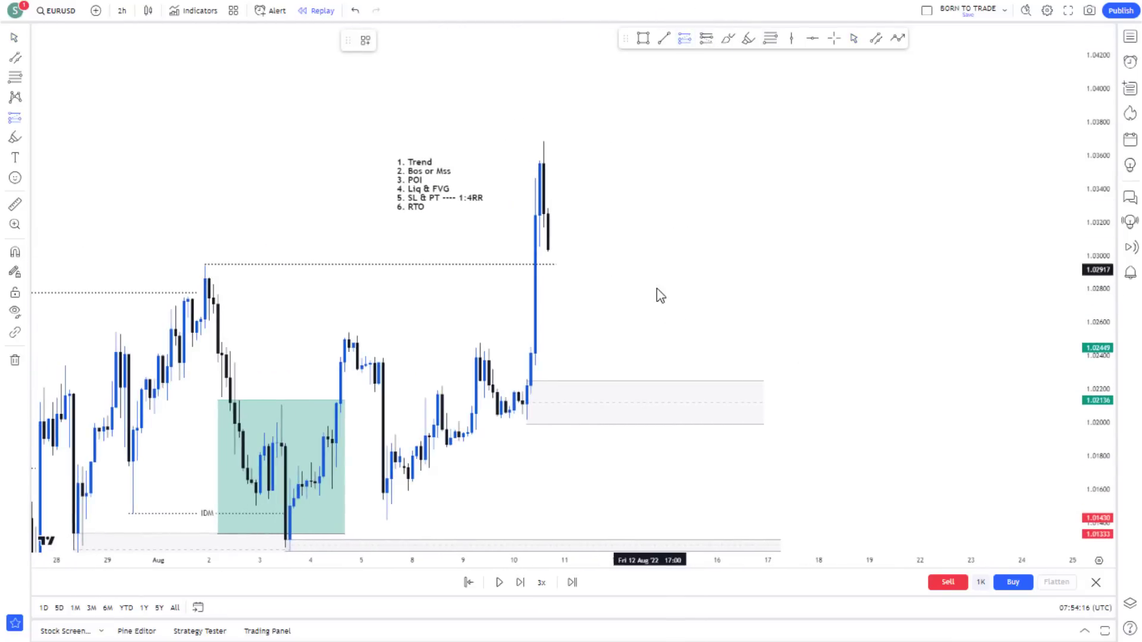
{"action": "left_click", "coordinate": [671, 381]}
{"action": "left_click_drag", "start_coordinate": [674, 472], "coordinate": [690, 425]}
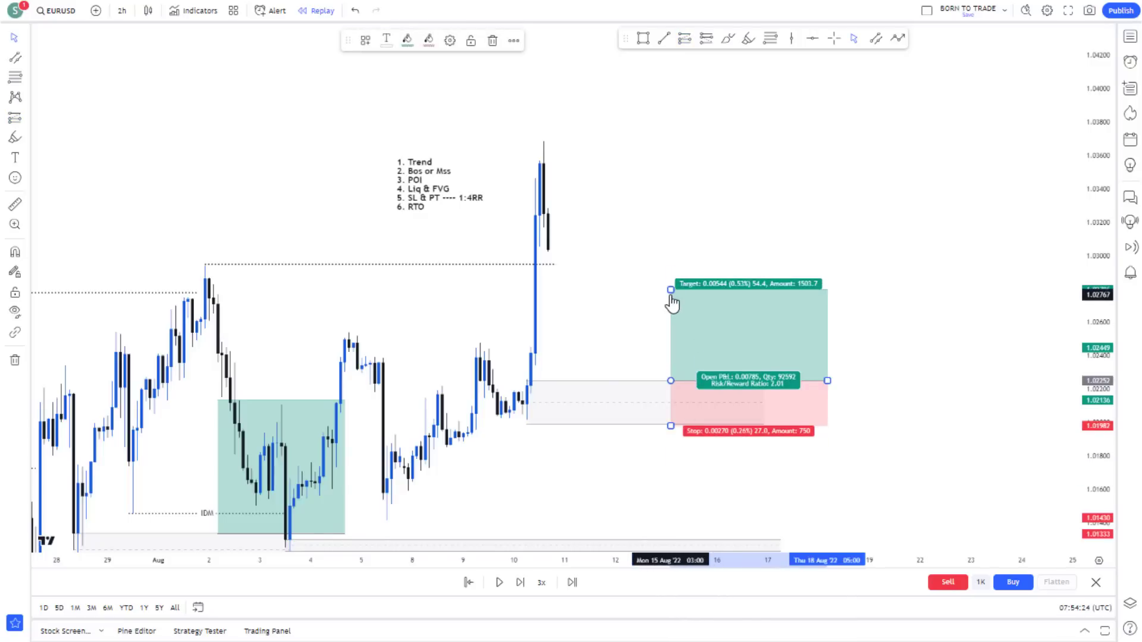
{"action": "left_click_drag", "start_coordinate": [671, 289], "coordinate": [680, 205]}
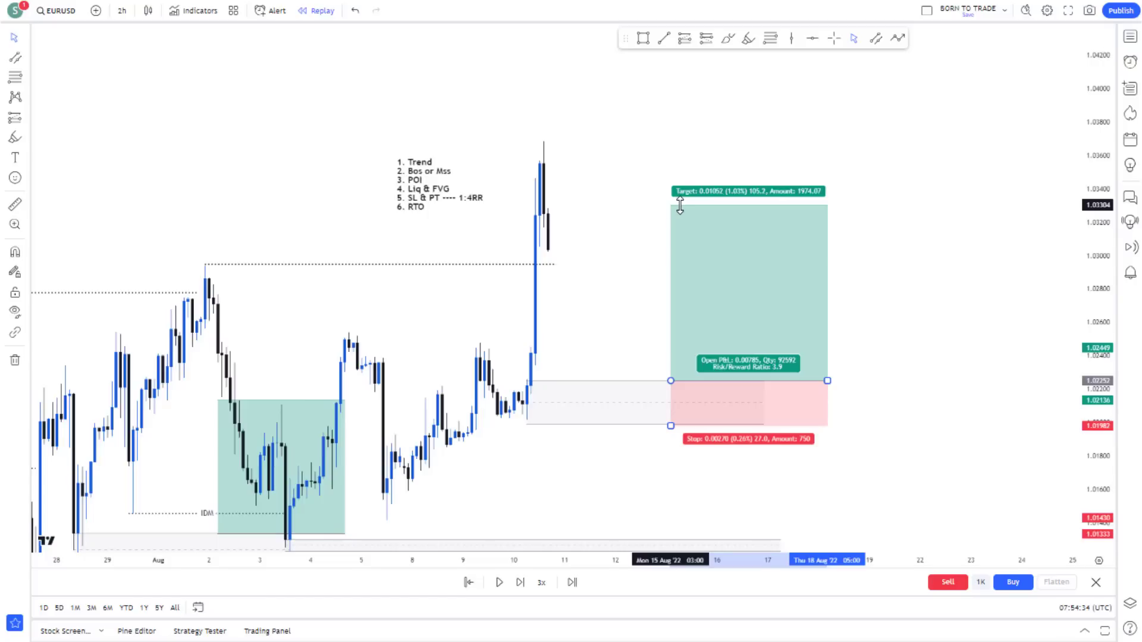
{"action": "left_click_drag", "start_coordinate": [680, 206], "coordinate": [678, 199]}
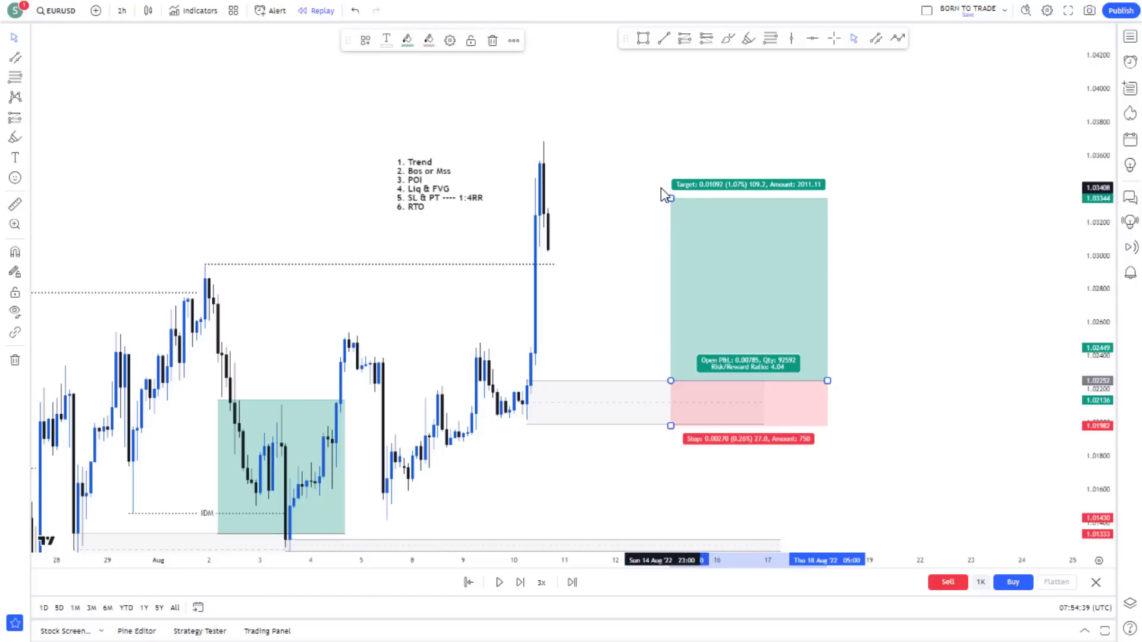
{"action": "left_click", "coordinate": [661, 188]}
Resume the replay at 3x to let price return toward the long position's entry at 1.02252
{"action": "scroll", "coordinate": [622, 280], "scroll_direction": "down", "scroll_amount": 2}
{"action": "left_click_drag", "start_coordinate": [620, 283], "coordinate": [692, 224]}
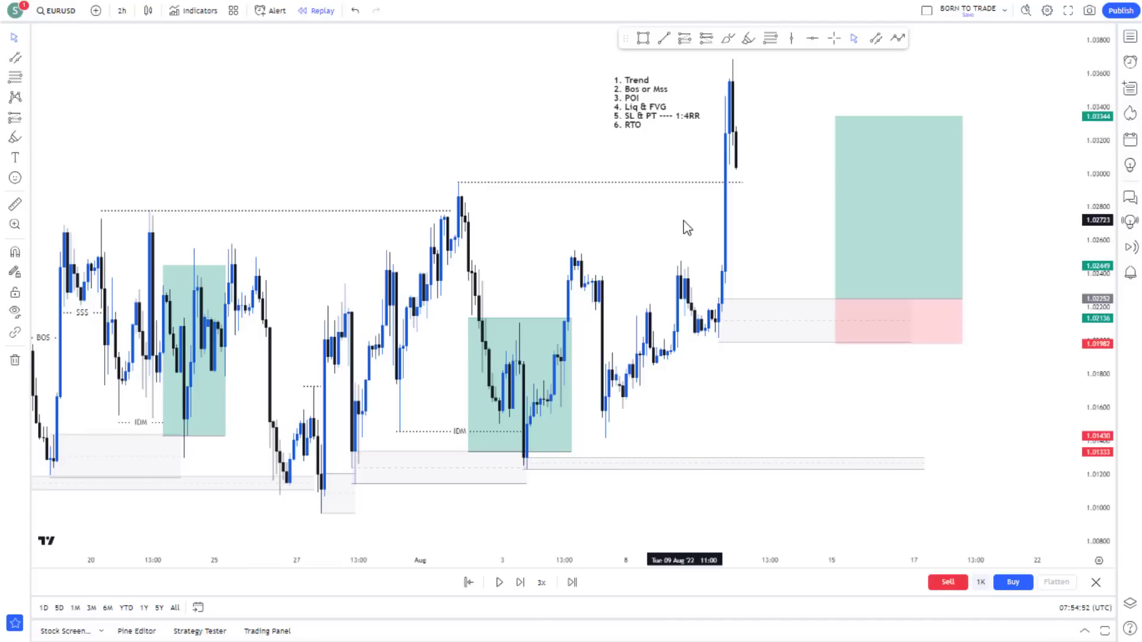
{"action": "left_click", "coordinate": [196, 301]}
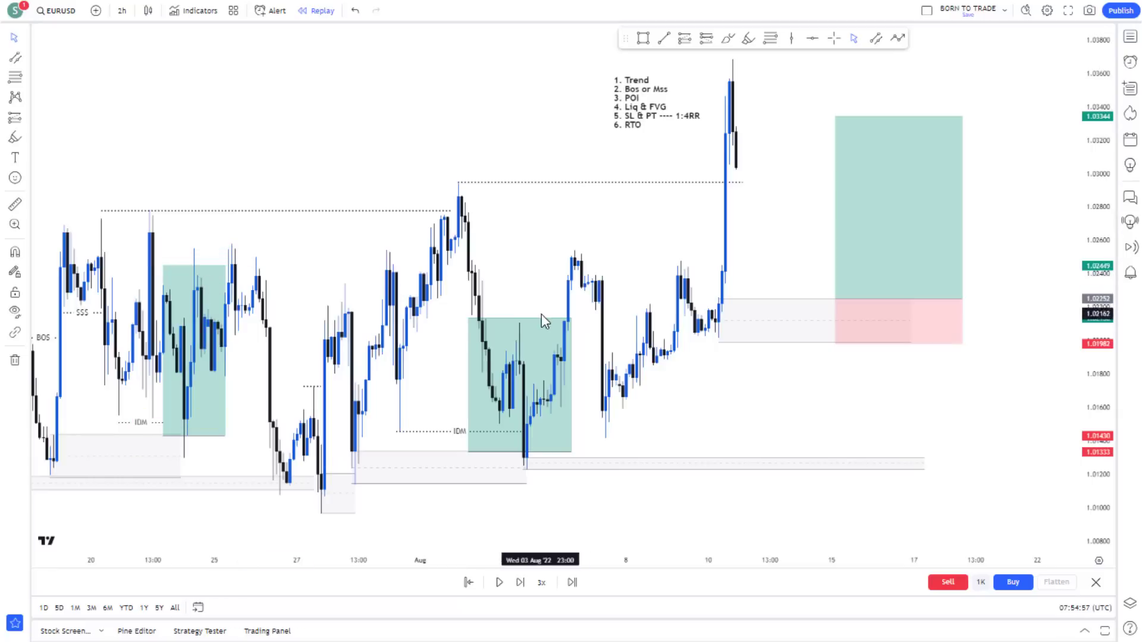
{"action": "left_click", "coordinate": [530, 350]}
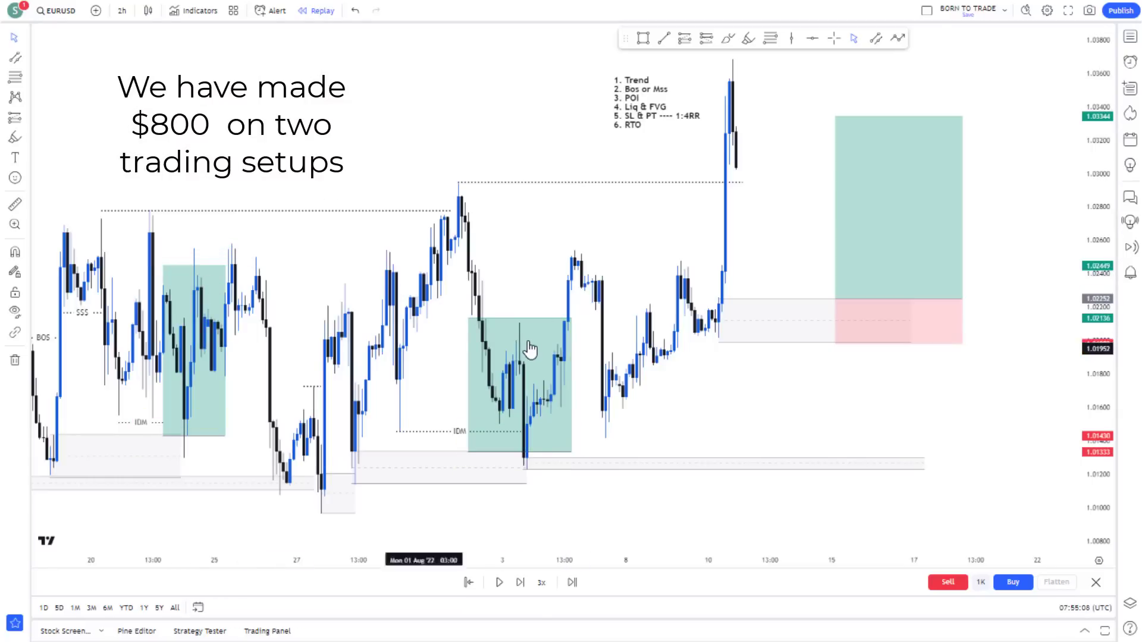
{"action": "left_click", "coordinate": [857, 226]}
{"action": "scroll", "coordinate": [869, 221], "scroll_direction": "up", "scroll_amount": 1}
{"action": "left_click_drag", "start_coordinate": [767, 201], "coordinate": [722, 225]}
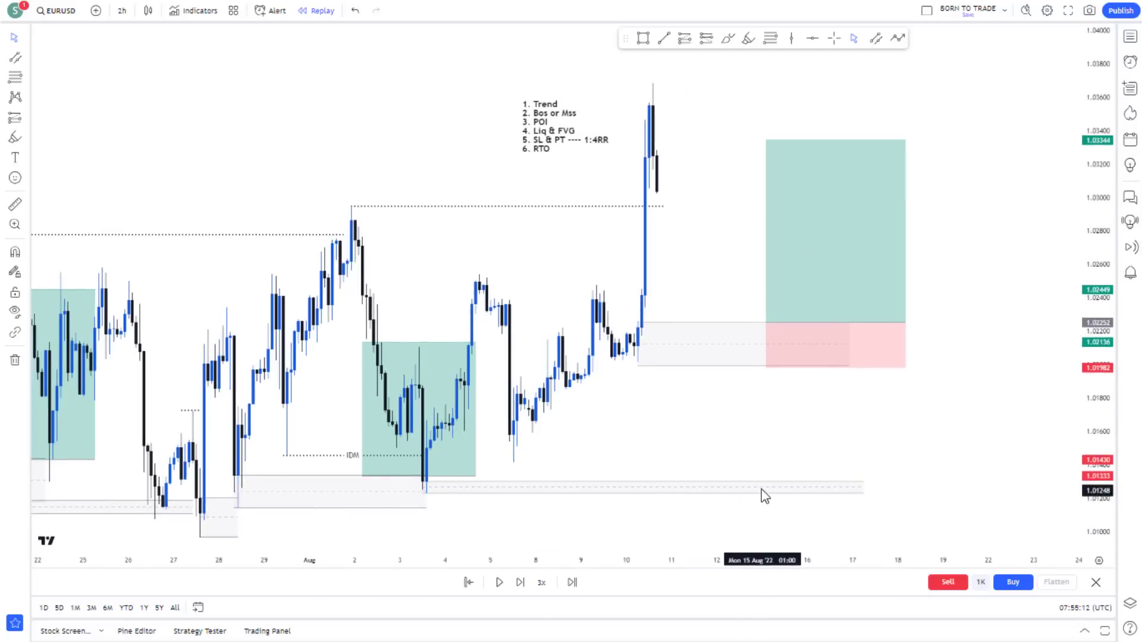
{"action": "left_click", "coordinate": [501, 583]}
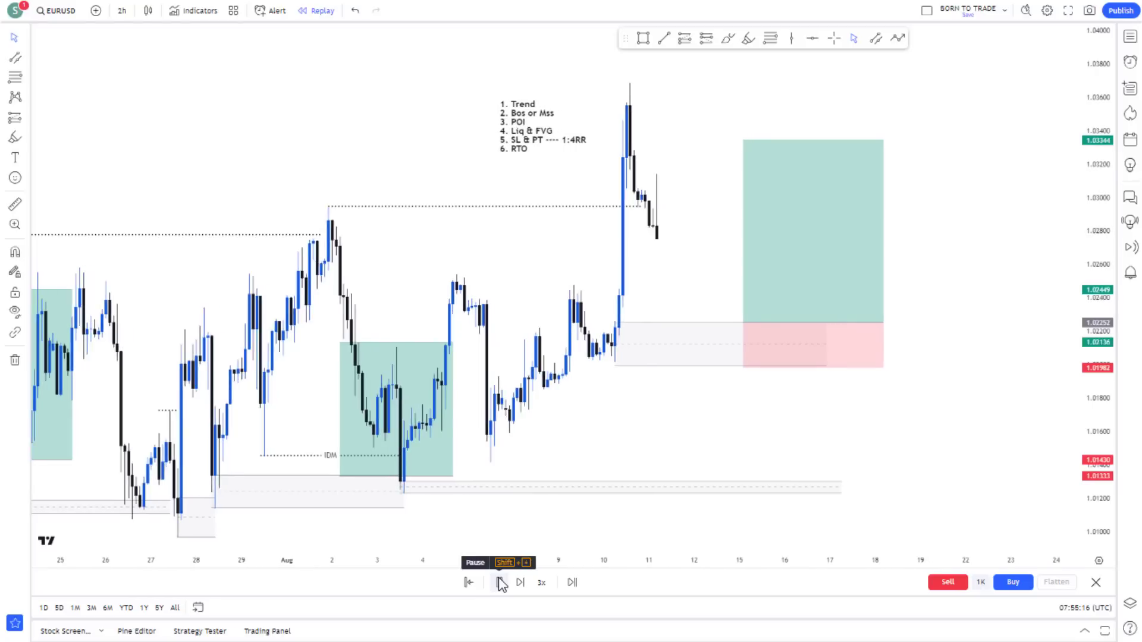
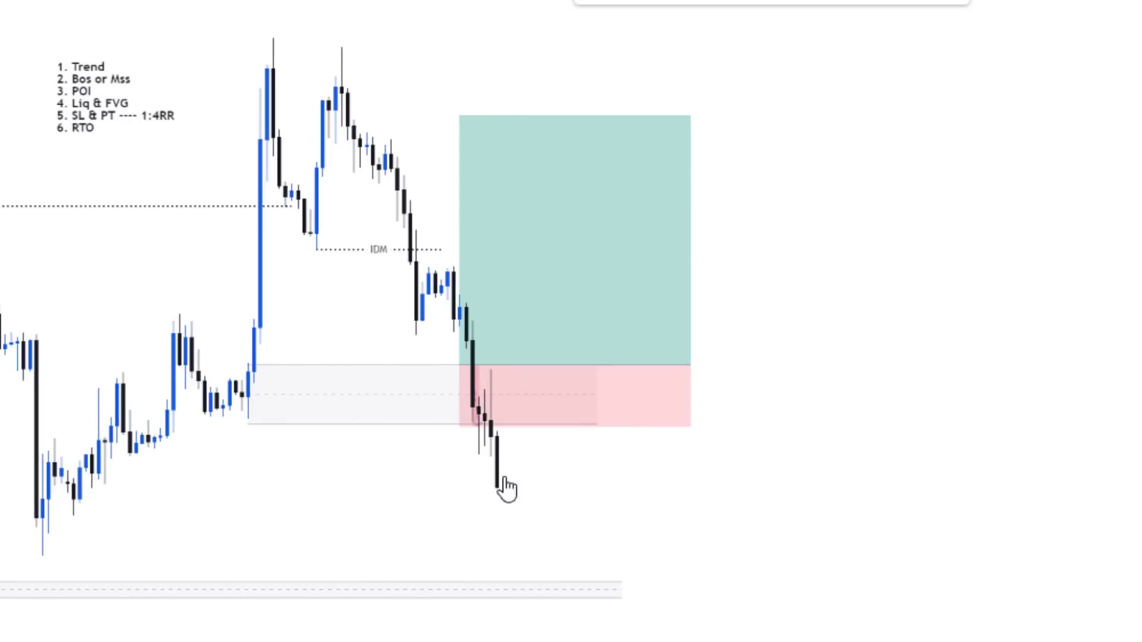
Shorten the 1.02252 long position so its end lies shortly after the latest candles
{"action": "left_click", "coordinate": [517, 402]}
{"action": "left_click_drag", "start_coordinate": [622, 456], "coordinate": [621, 368]}
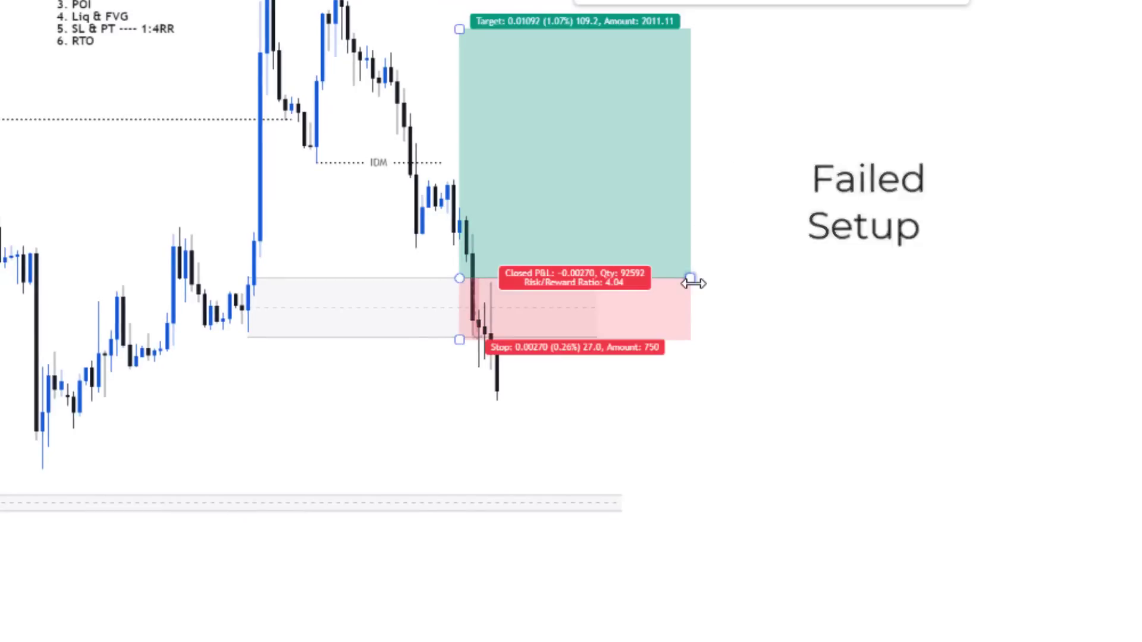
{"action": "left_click_drag", "start_coordinate": [694, 281], "coordinate": [540, 333]}
{"action": "left_click_drag", "start_coordinate": [601, 262], "coordinate": [603, 260]}
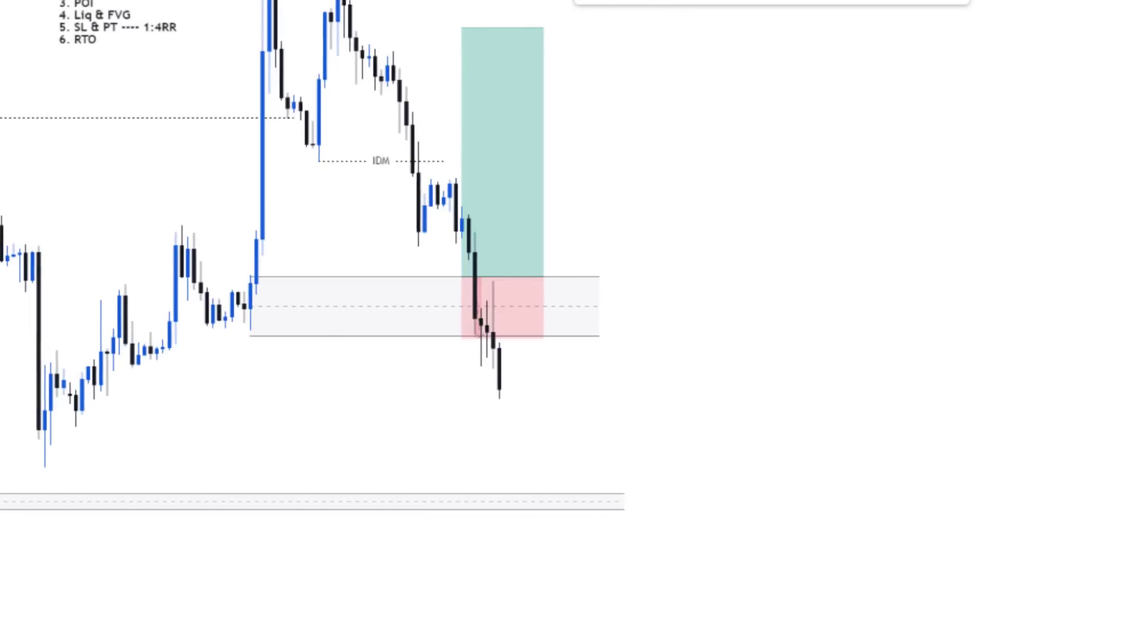
Extend the thin parallel channel zone at the 3 August low to about 19 August
{"action": "scroll", "coordinate": [571, 321], "scroll_direction": "down", "scroll_amount": 5}
{"action": "left_click_drag", "start_coordinate": [1139, 232], "coordinate": [1139, 316]}
{"action": "scroll", "coordinate": [973, 290], "scroll_direction": "up", "scroll_amount": 2}
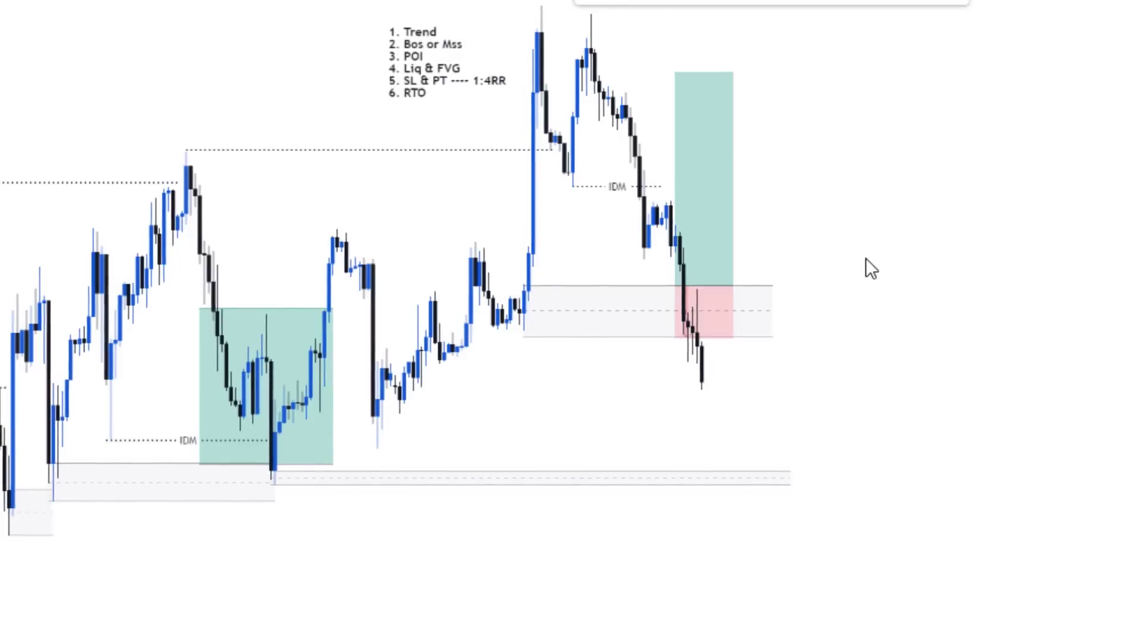
{"action": "scroll", "coordinate": [866, 271], "scroll_direction": "down", "scroll_amount": 1}
{"action": "left_click", "coordinate": [841, 431]}
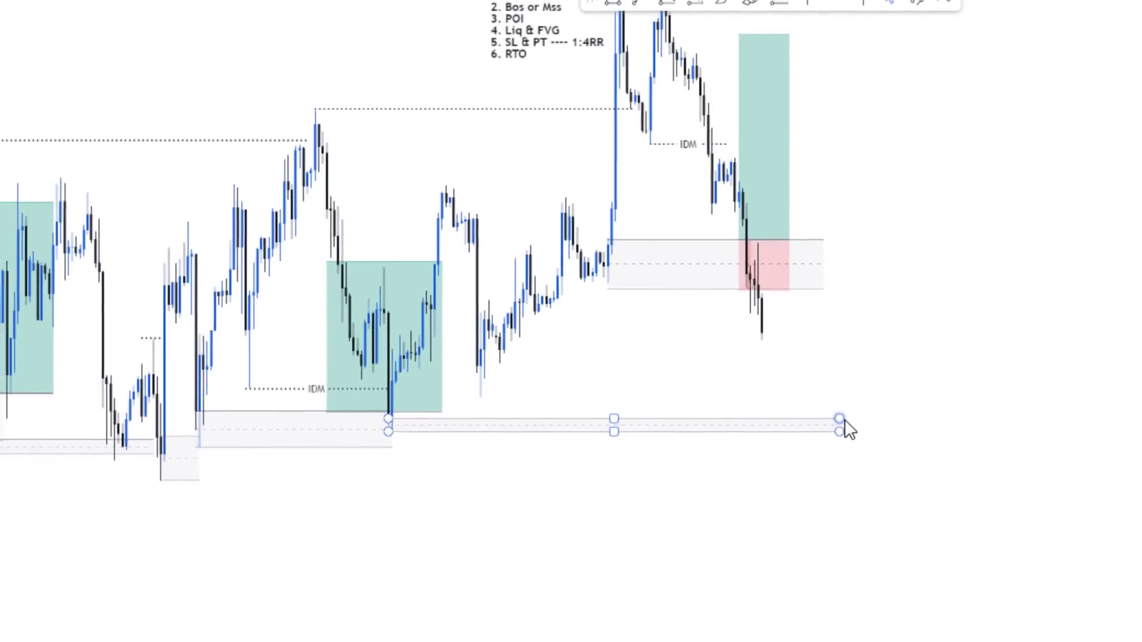
{"action": "left_click_drag", "start_coordinate": [841, 426], "coordinate": [913, 413]}
{"action": "left_click", "coordinate": [895, 363]}
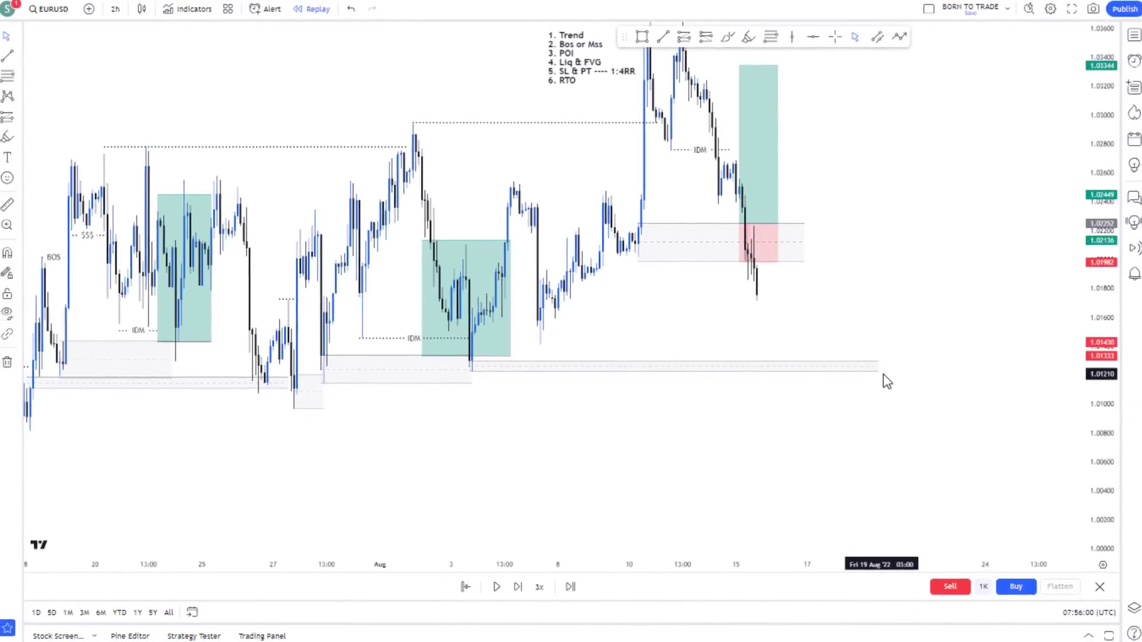
Measure the thin zone's height near its end
{"action": "left_click", "coordinate": [884, 369], "text": "shift"}
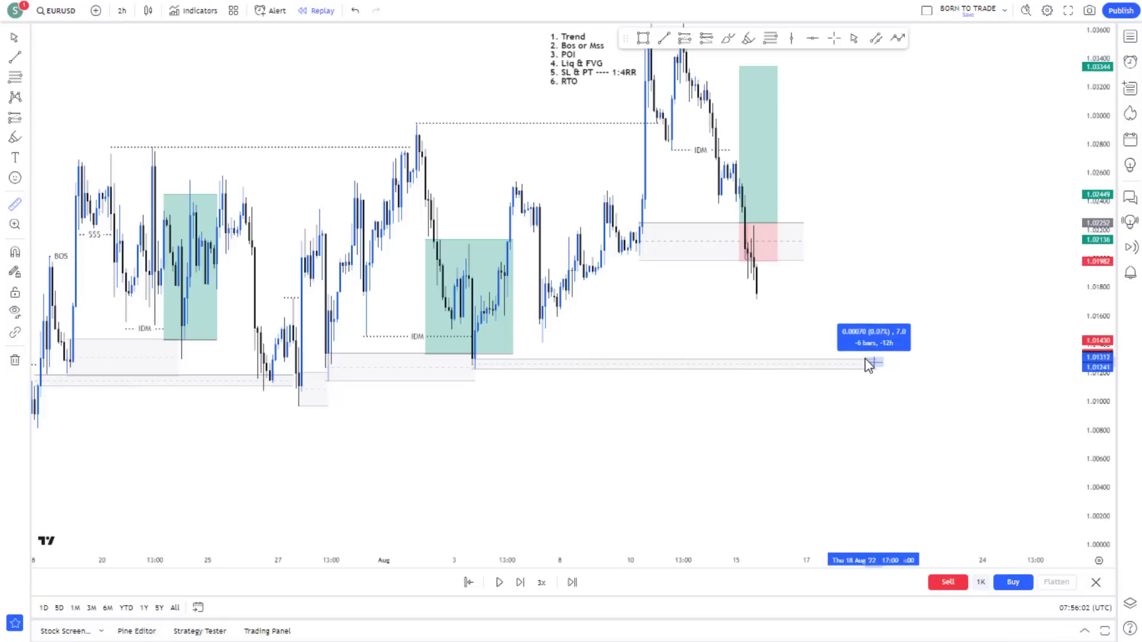
{"action": "double_click", "coordinate": [865, 363]}
{"action": "left_click", "coordinate": [822, 322]}
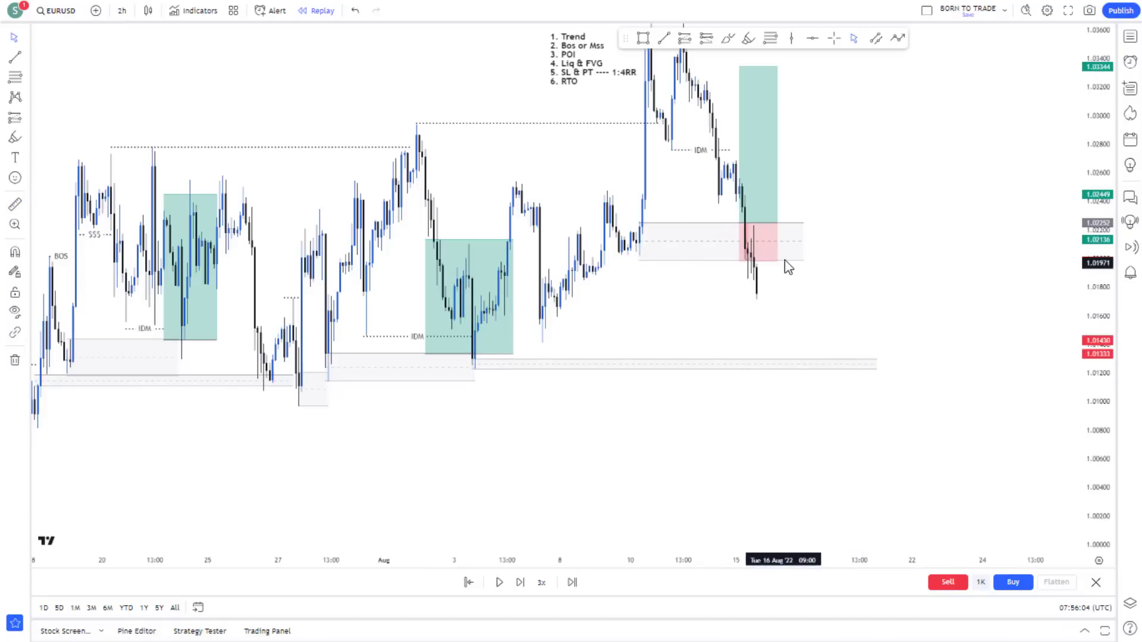
Place a long position on the thin zone with entry 1.01292, stop 1.01218 and target 1.01593, and run the replay forward
{"action": "left_click", "coordinate": [704, 40]}
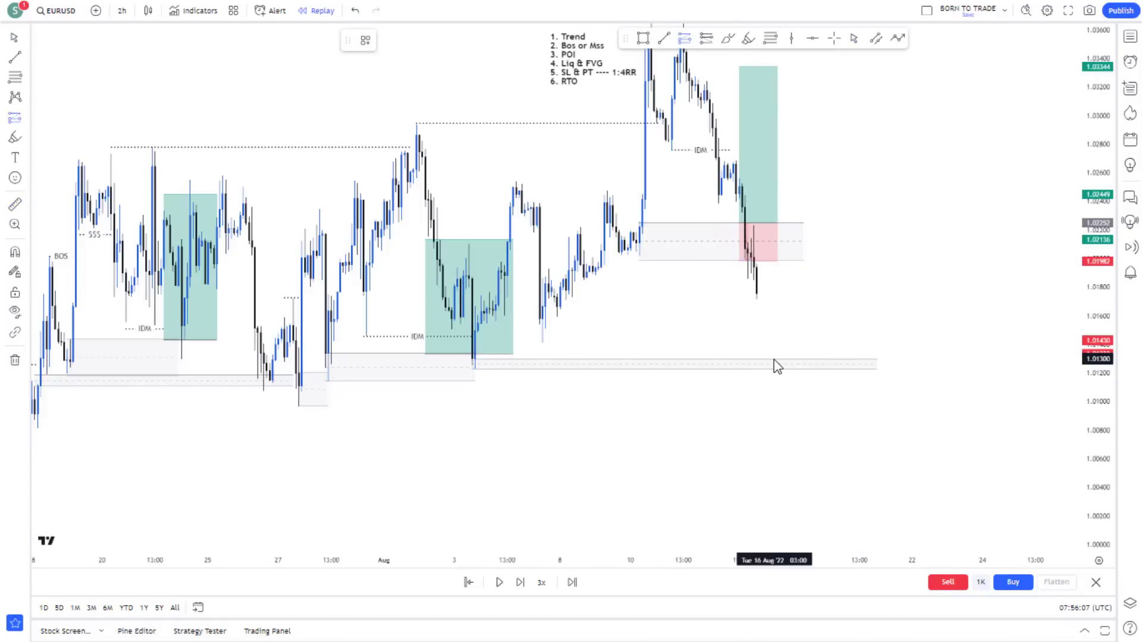
{"action": "left_click", "coordinate": [773, 360]}
{"action": "left_click_drag", "start_coordinate": [770, 442], "coordinate": [785, 369]}
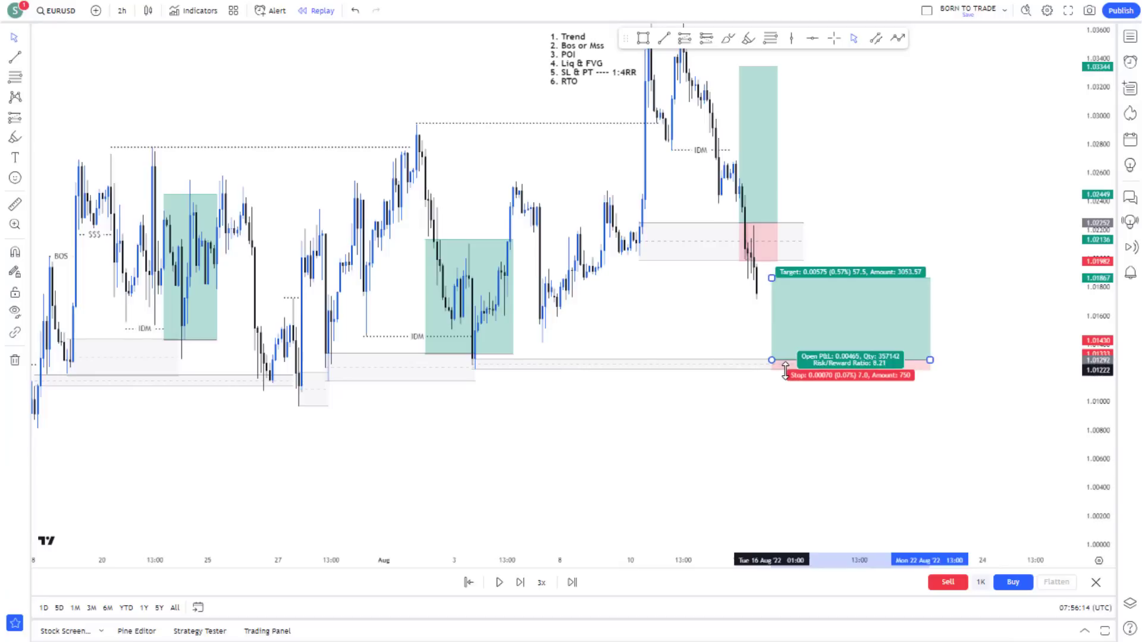
{"action": "left_click_drag", "start_coordinate": [770, 277], "coordinate": [773, 318]}
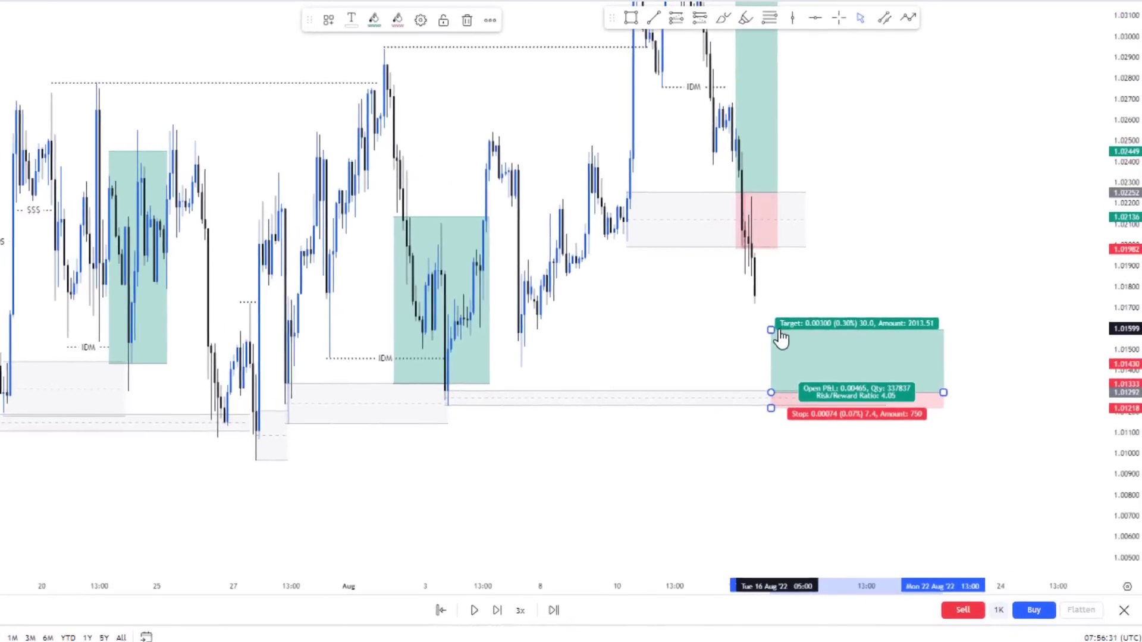
{"action": "left_click", "coordinate": [813, 296]}
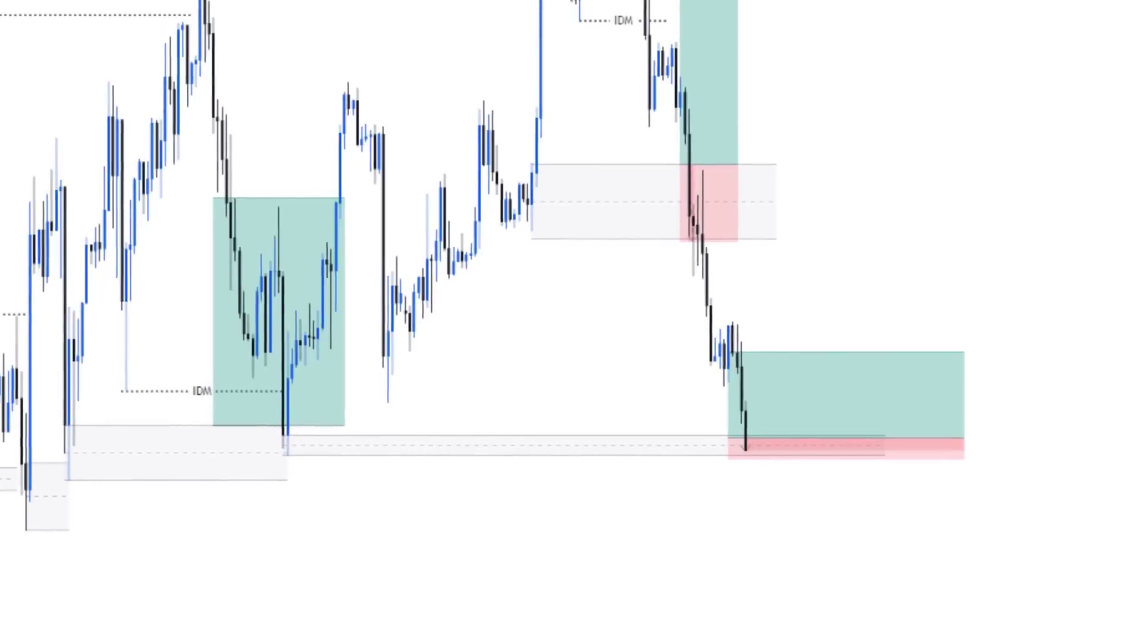
{"action": "left_click", "coordinate": [730, 461]}
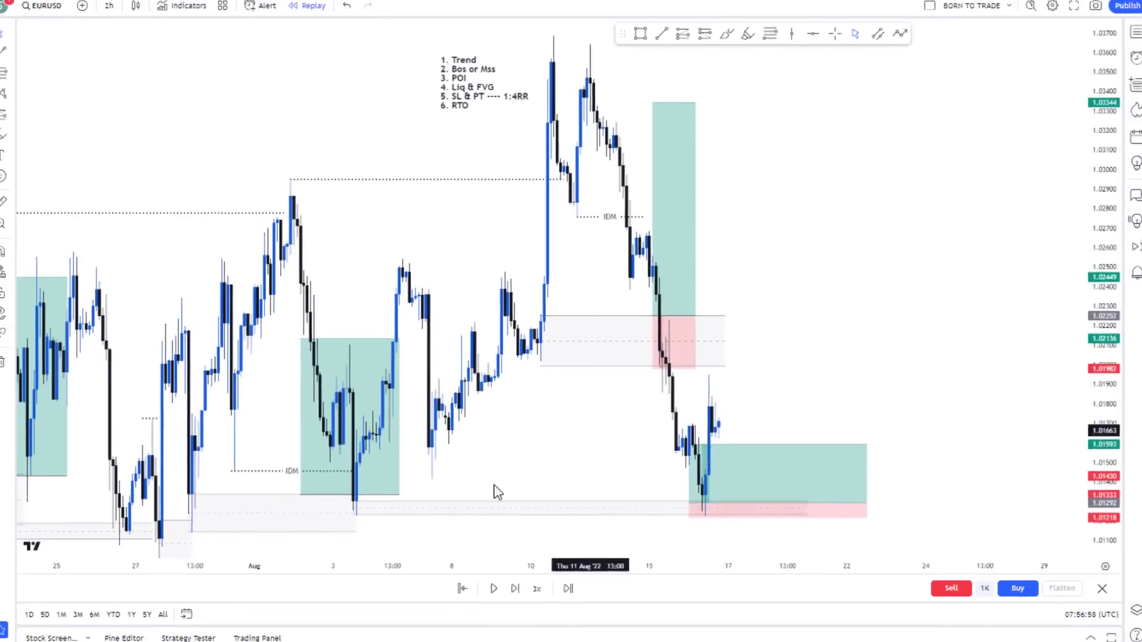
Highlight the 3 August low and 10 August high with circles and long strokes across the chart, and undo the highlights
{"action": "left_click", "coordinate": [748, 38]}
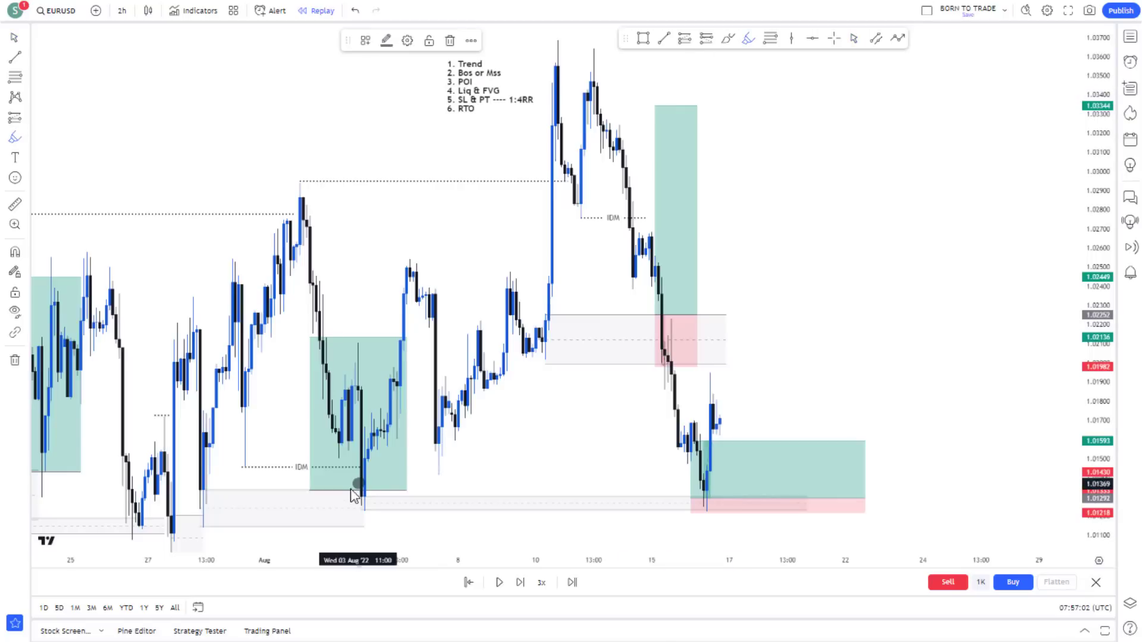
{"action": "left_click_drag", "start_coordinate": [370, 480], "coordinate": [369, 479]}
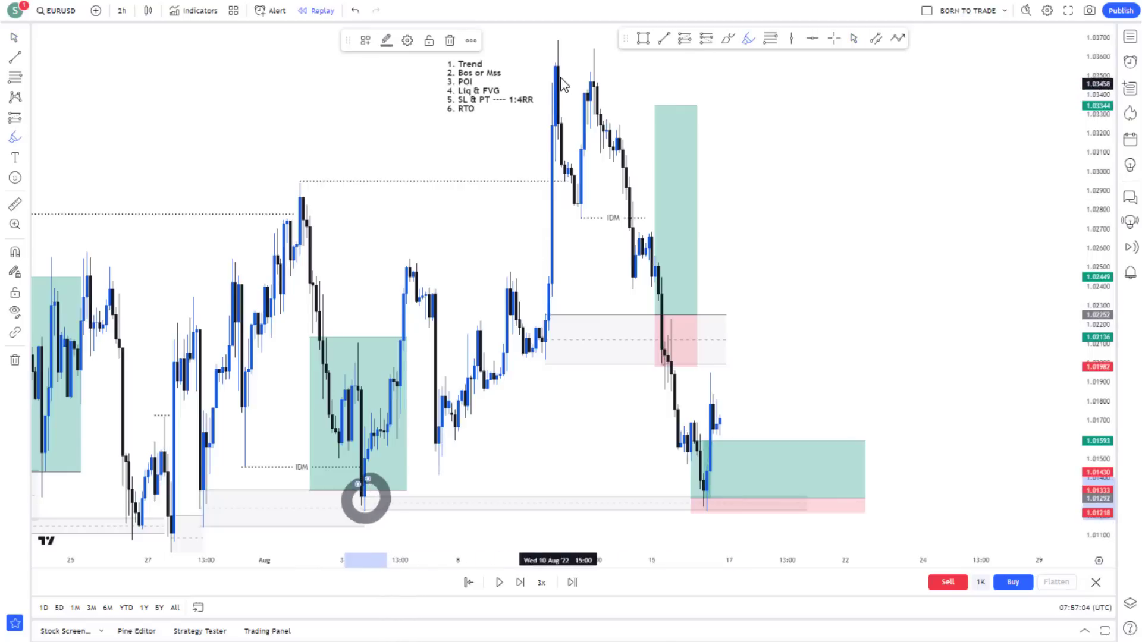
{"action": "mouse_move", "coordinate": [558, 48]}
{"action": "left_mouse_down"}
{"action": "mouse_move", "coordinate": [546, 51]}
{"action": "mouse_move", "coordinate": [569, 62]}
{"action": "left_mouse_up"}
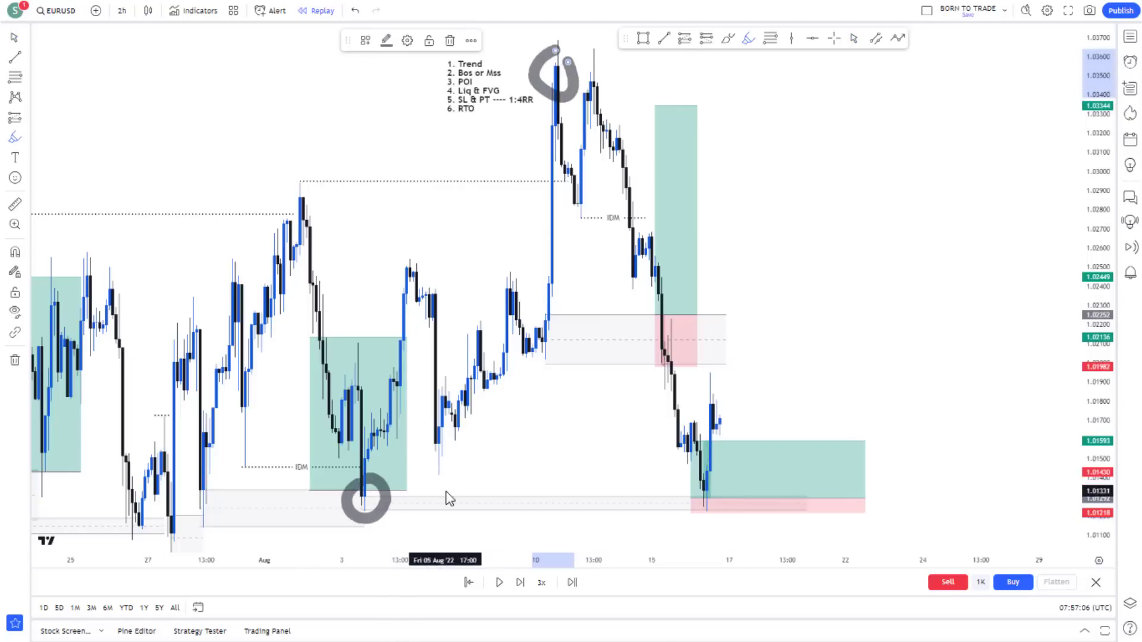
{"action": "left_click_drag", "start_coordinate": [376, 527], "coordinate": [1081, 517]}
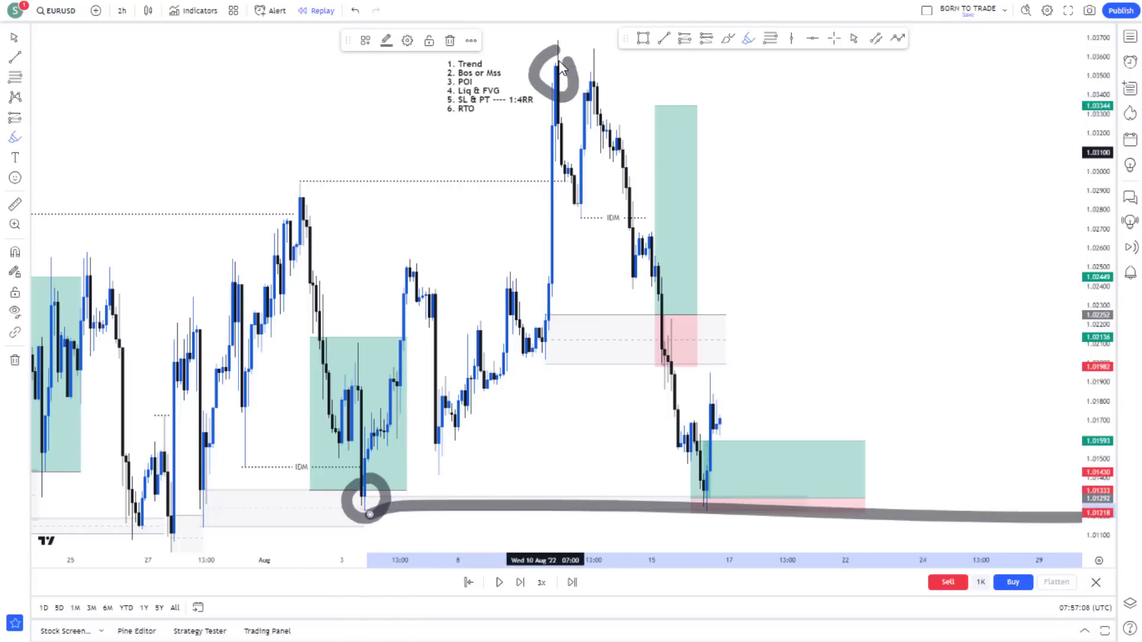
{"action": "left_click_drag", "start_coordinate": [580, 66], "coordinate": [1020, 102]}
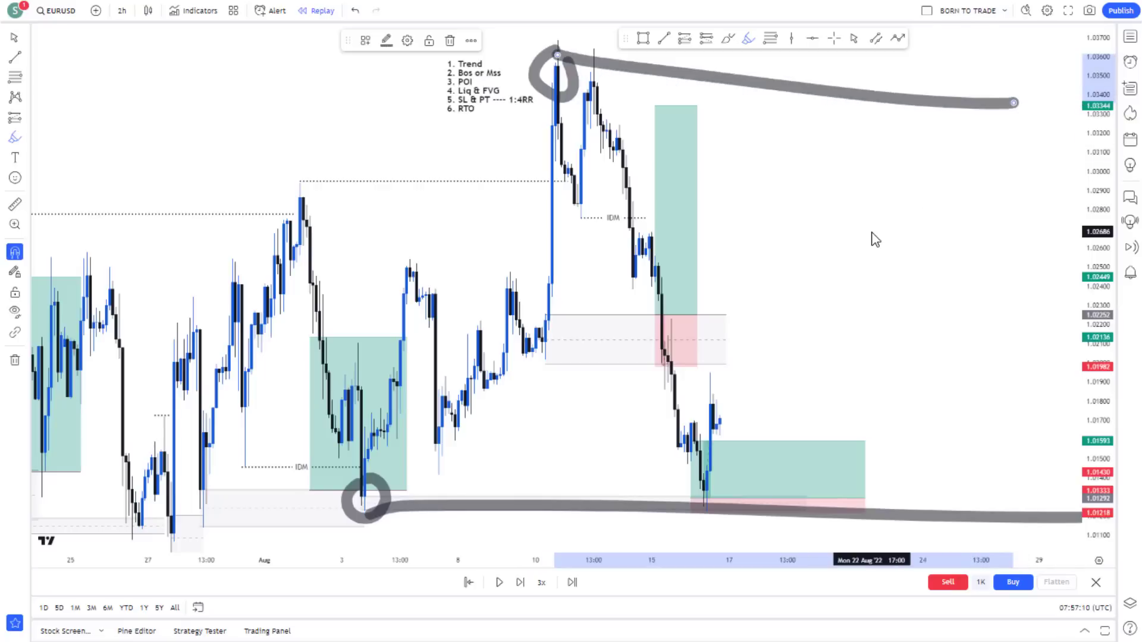
{"action": "key", "text": "ctrl+z"}
{"action": "key", "text": "ctrl+z"}
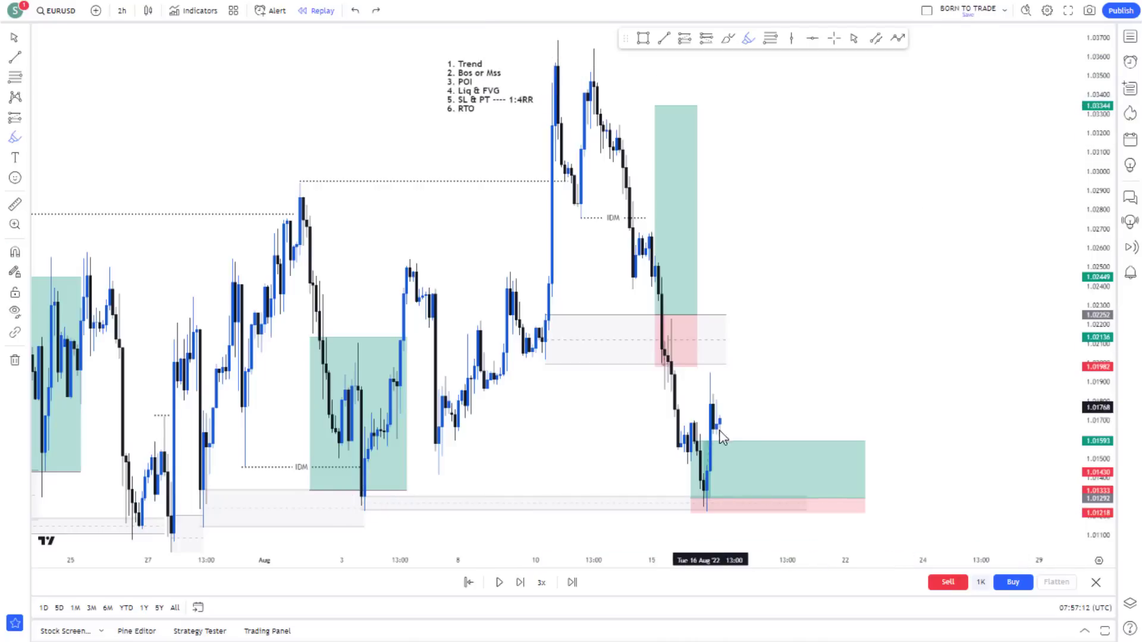
{"action": "left_click", "coordinate": [15, 38]}
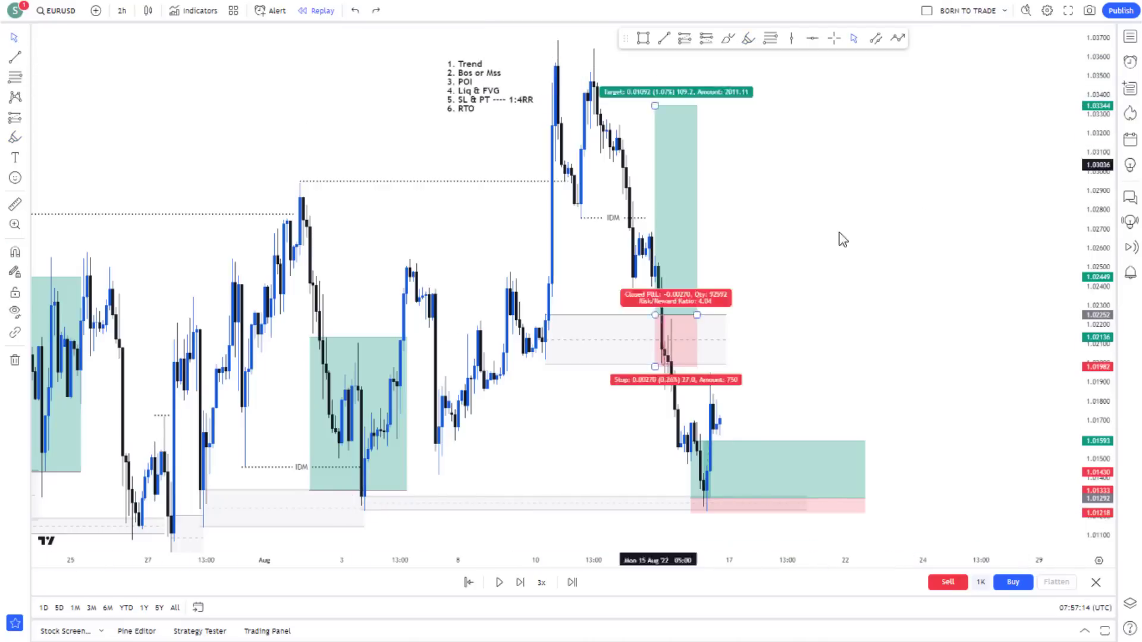
Draw one highlighter stroke starting at the 10 August high and undo it
{"action": "scroll", "coordinate": [849, 352], "scroll_direction": "up", "scroll_amount": 4}
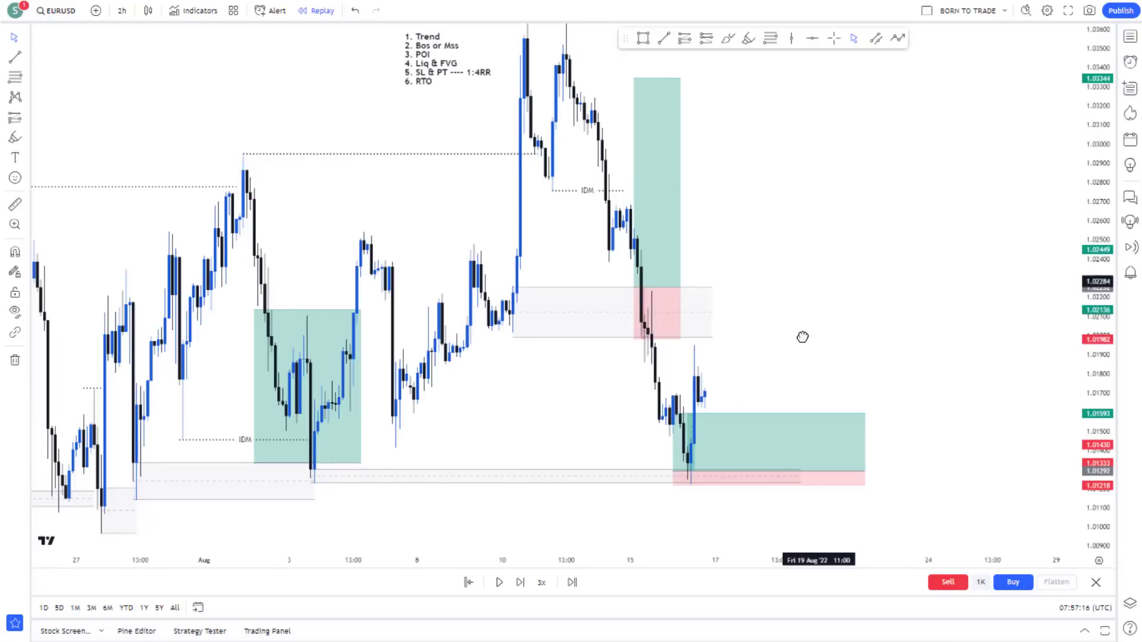
{"action": "left_click", "coordinate": [749, 39]}
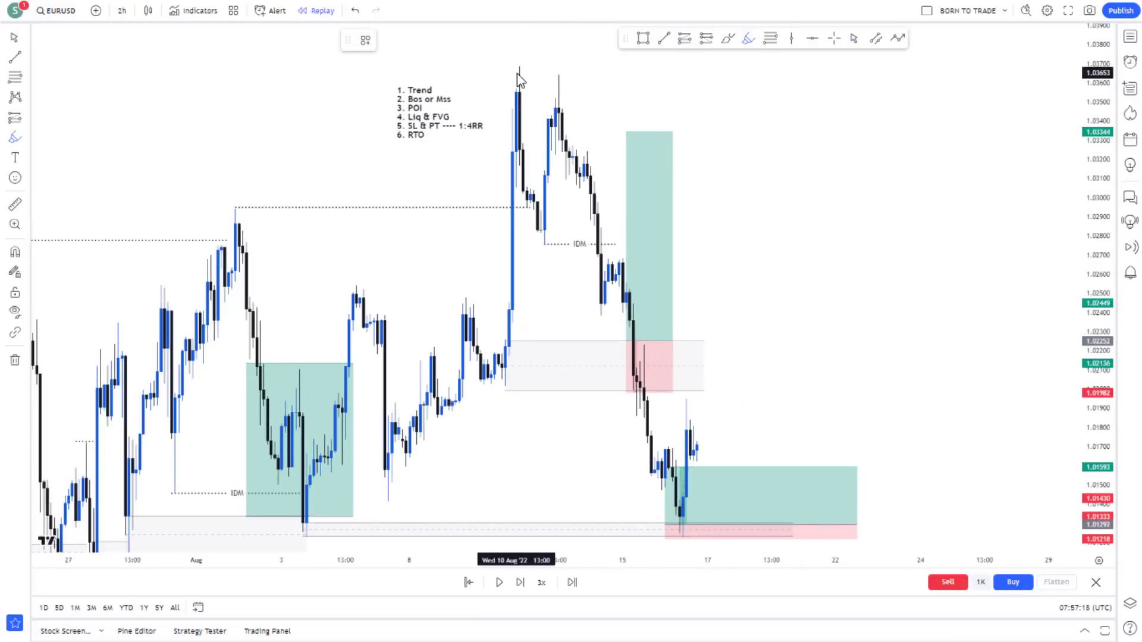
{"action": "left_click_drag", "start_coordinate": [514, 68], "coordinate": [740, 101]}
{"action": "key", "text": "ctrl+z"}
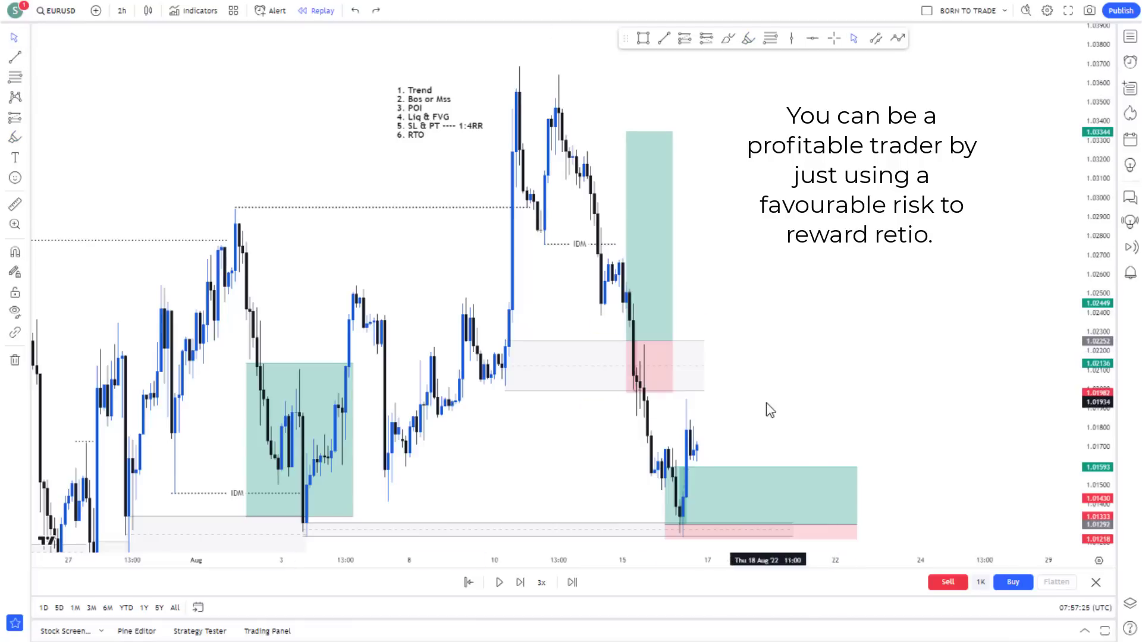
Raise the thin-zone long position's stop to 1.01291 and shorten the position to end late on 17 August
{"action": "left_click_drag", "start_coordinate": [765, 408], "coordinate": [935, 305]}
{"action": "scroll", "coordinate": [888, 332], "scroll_direction": "up", "scroll_amount": 3}
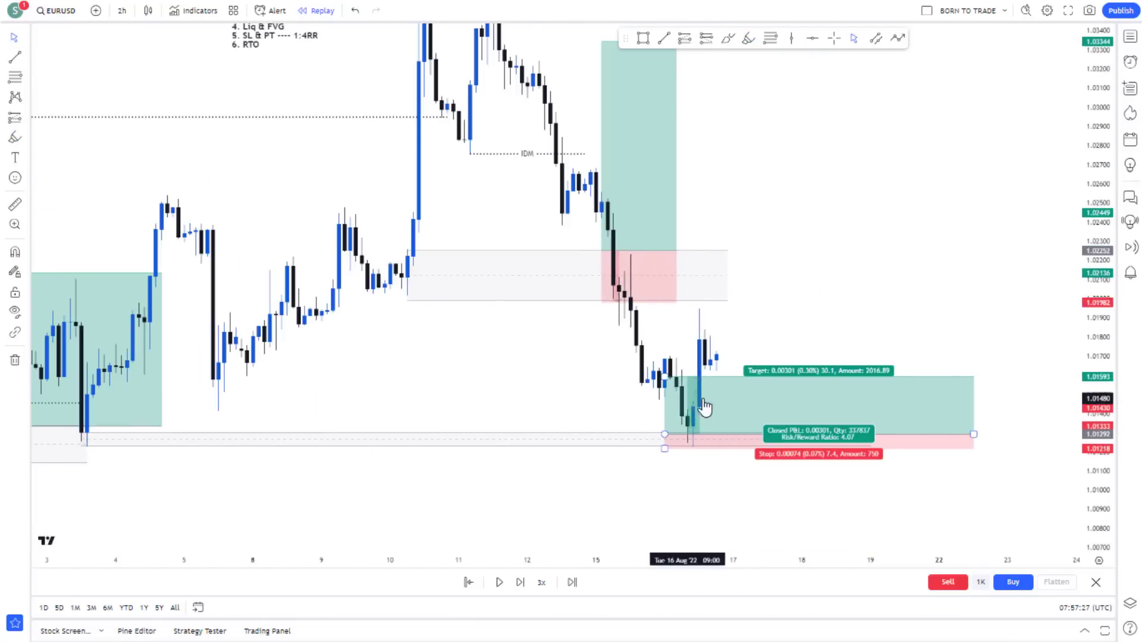
{"action": "left_click_drag", "start_coordinate": [665, 449], "coordinate": [668, 435]}
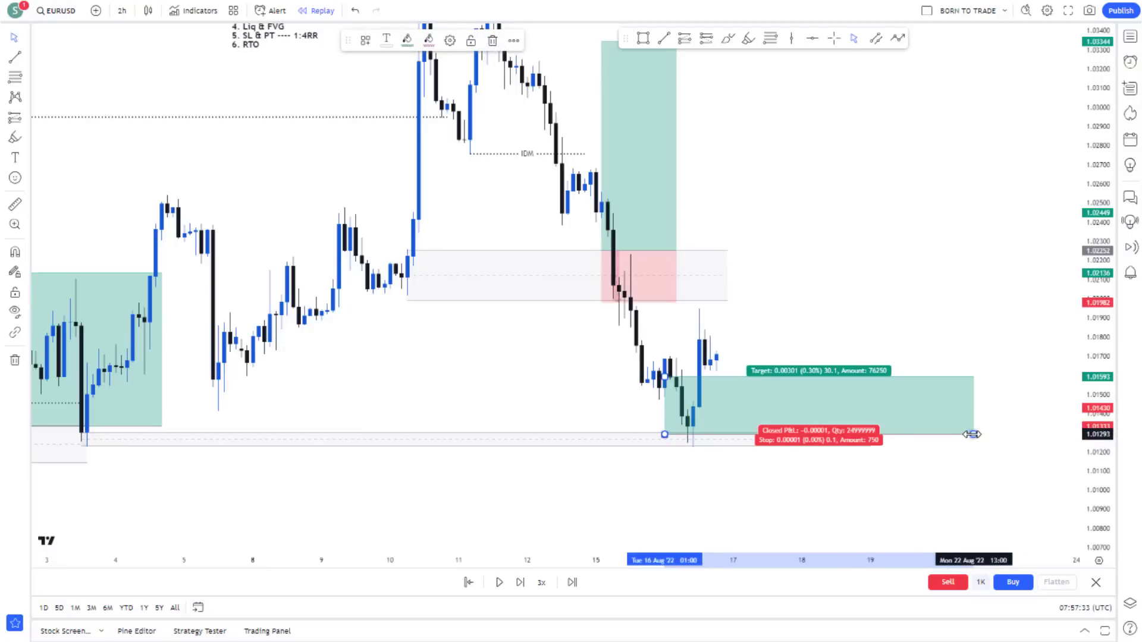
{"action": "left_click_drag", "start_coordinate": [972, 435], "coordinate": [792, 438]}
Run the replay at 3x through 18 August and pause it once price has dropped below the thin zone
{"action": "scroll", "coordinate": [867, 268], "scroll_direction": "down", "scroll_amount": 3}
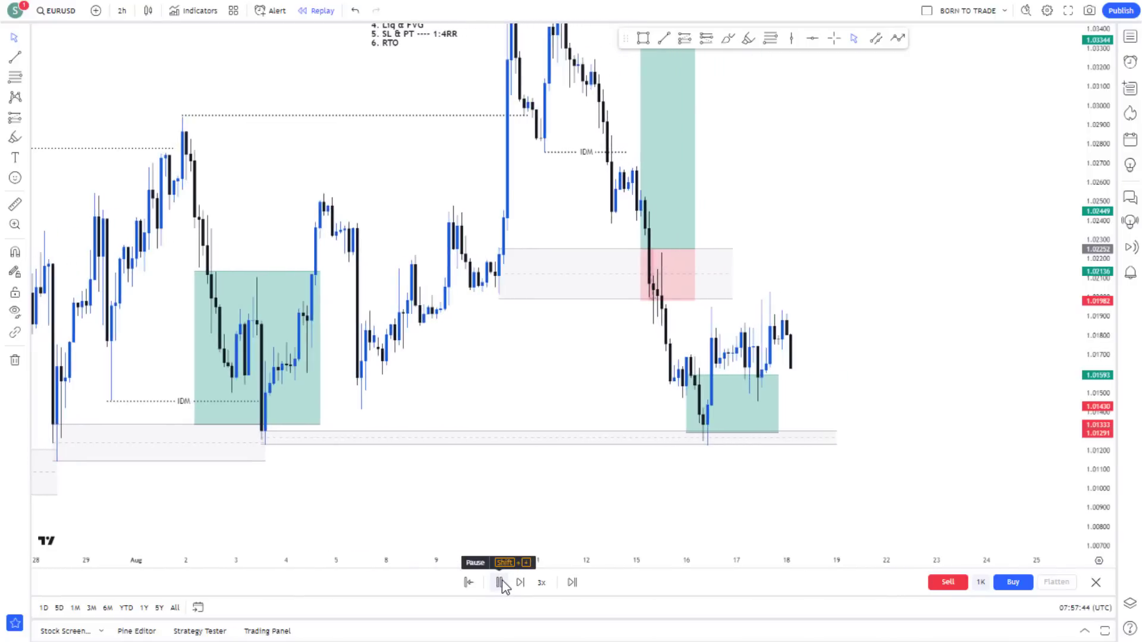
{"action": "left_click", "coordinate": [502, 585]}
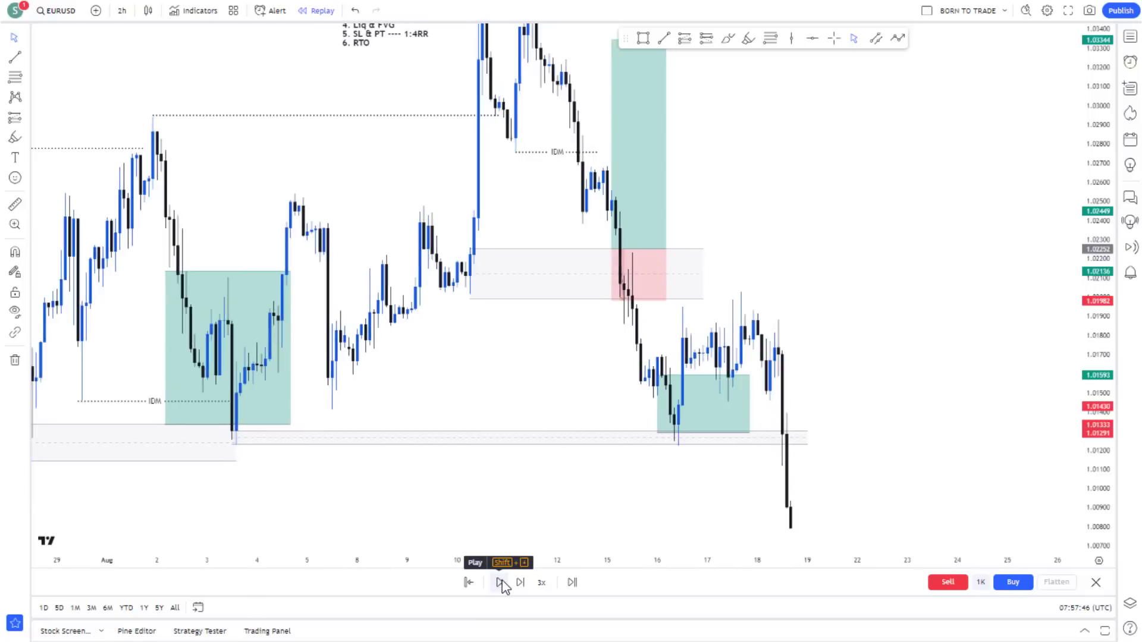
{"action": "scroll", "coordinate": [708, 416], "scroll_direction": "down", "scroll_amount": 2}
{"action": "left_click_drag", "start_coordinate": [872, 382], "coordinate": [719, 400]}
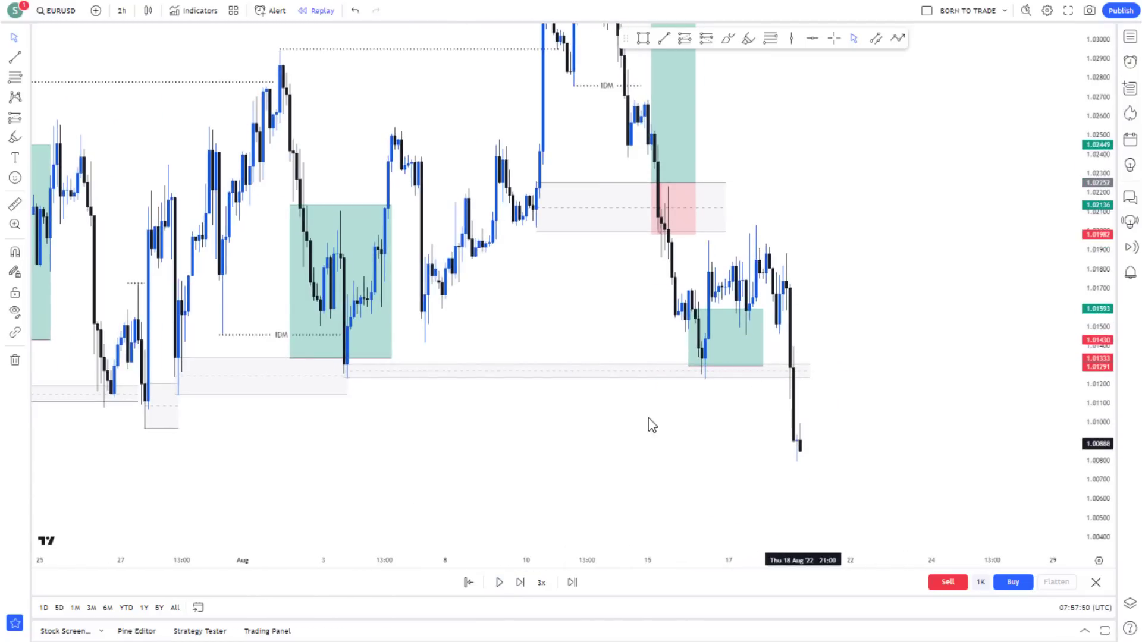
{"action": "left_click_drag", "start_coordinate": [854, 233], "coordinate": [829, 322]}
{"action": "left_click_drag", "start_coordinate": [1103, 189], "coordinate": [954, 235]}
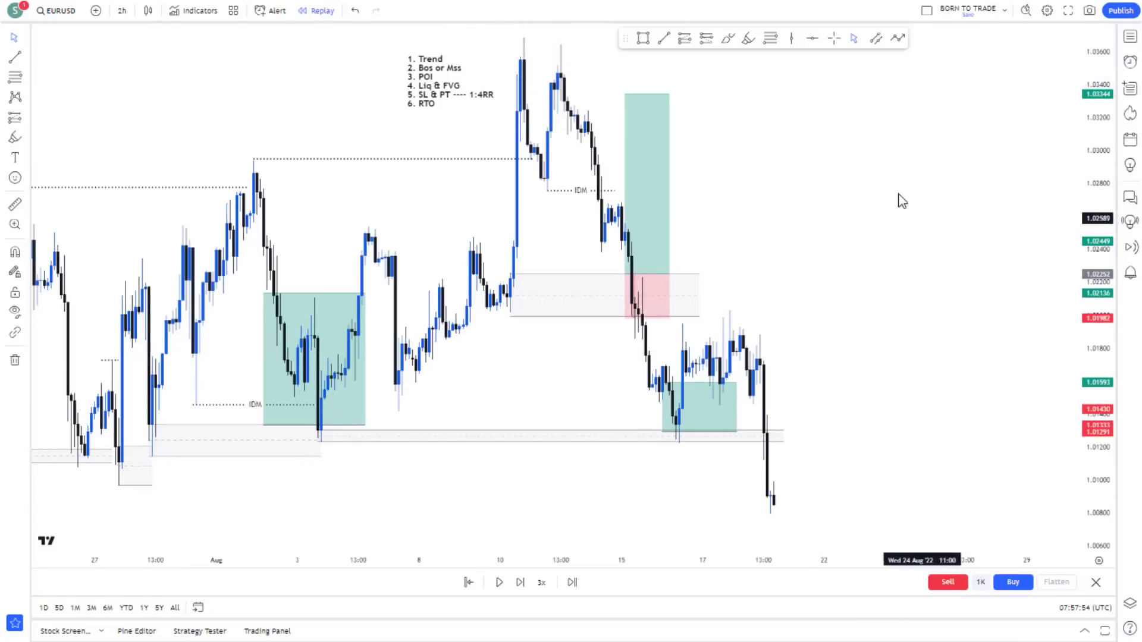
Highlight the 3 August low with a circle and the 10–11 August highs with a stroke, and undo both highlights
{"action": "left_click", "coordinate": [325, 437]}
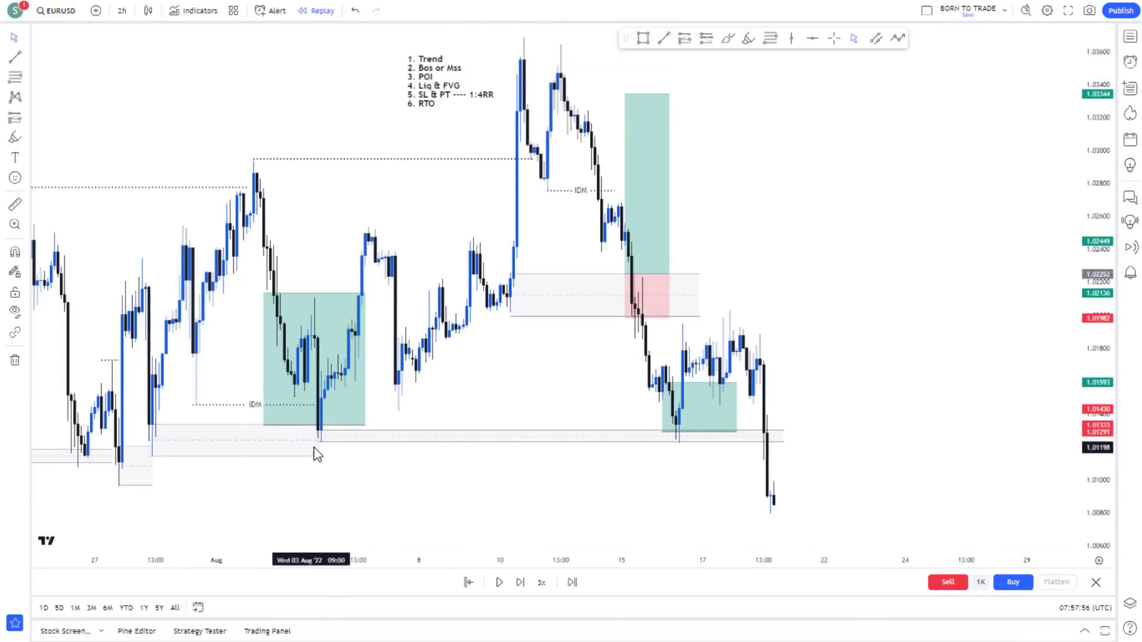
{"action": "mouse_move", "coordinate": [317, 455]}
{"action": "left_mouse_down"}
{"action": "mouse_move", "coordinate": [490, 452]}
{"action": "mouse_move", "coordinate": [404, 456]}
{"action": "left_mouse_up"}
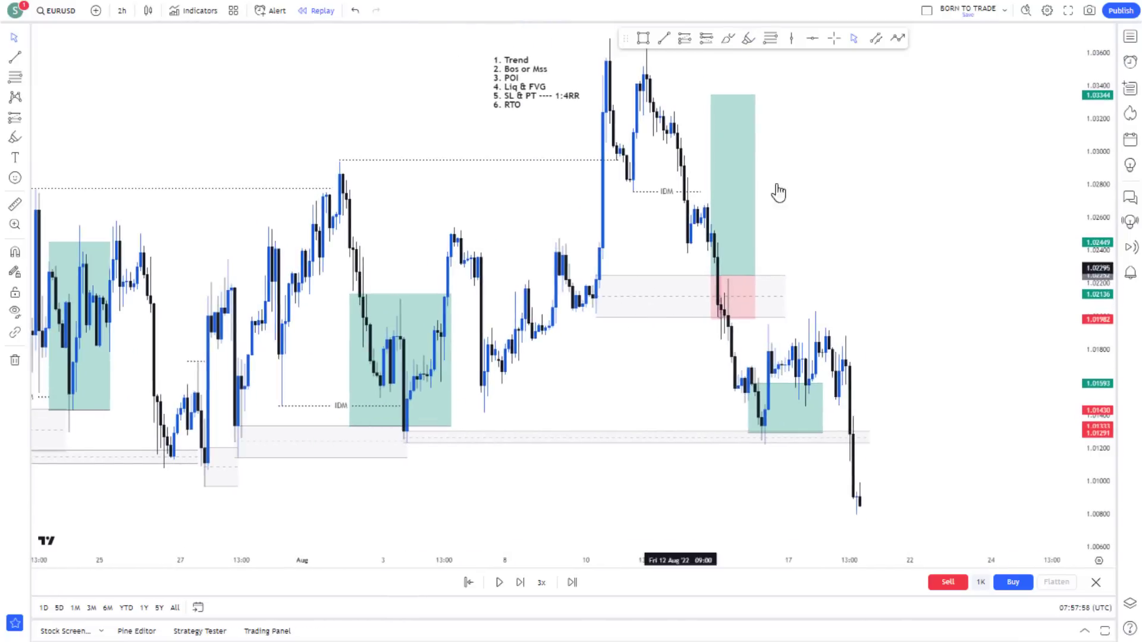
{"action": "left_click", "coordinate": [749, 39]}
{"action": "left_click_drag", "start_coordinate": [402, 399], "coordinate": [409, 406]}
{"action": "left_click_drag", "start_coordinate": [596, 58], "coordinate": [662, 69]}
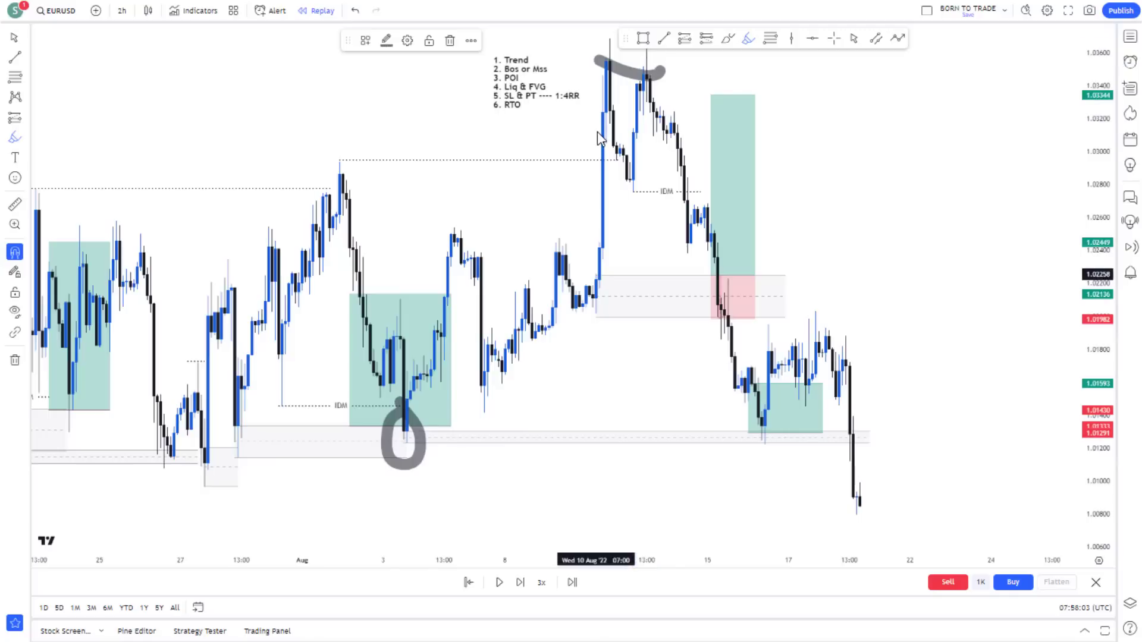
{"action": "key", "text": "ctrl+z"}
{"action": "key", "text": "ctrl+z"}
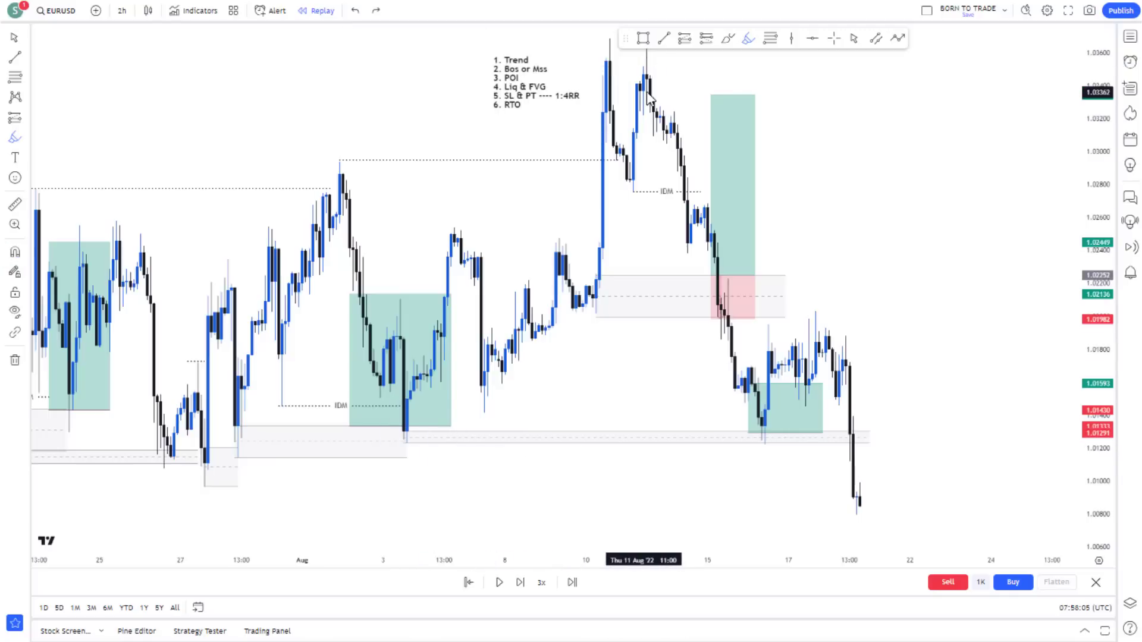
Draw a dotted line from 3 August 15:00 to 18 August 09:00 at about 1.0119 and apply the MSS template
{"action": "left_click", "coordinate": [407, 449]}
{"action": "left_click", "coordinate": [845, 472]}
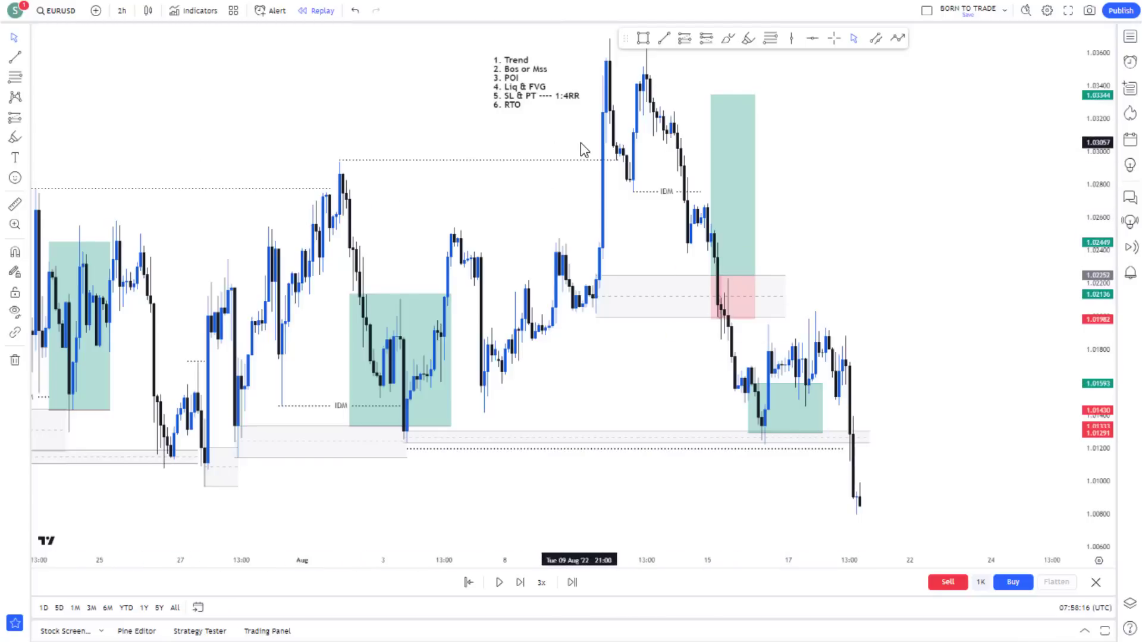
{"action": "left_click", "coordinate": [556, 451]}
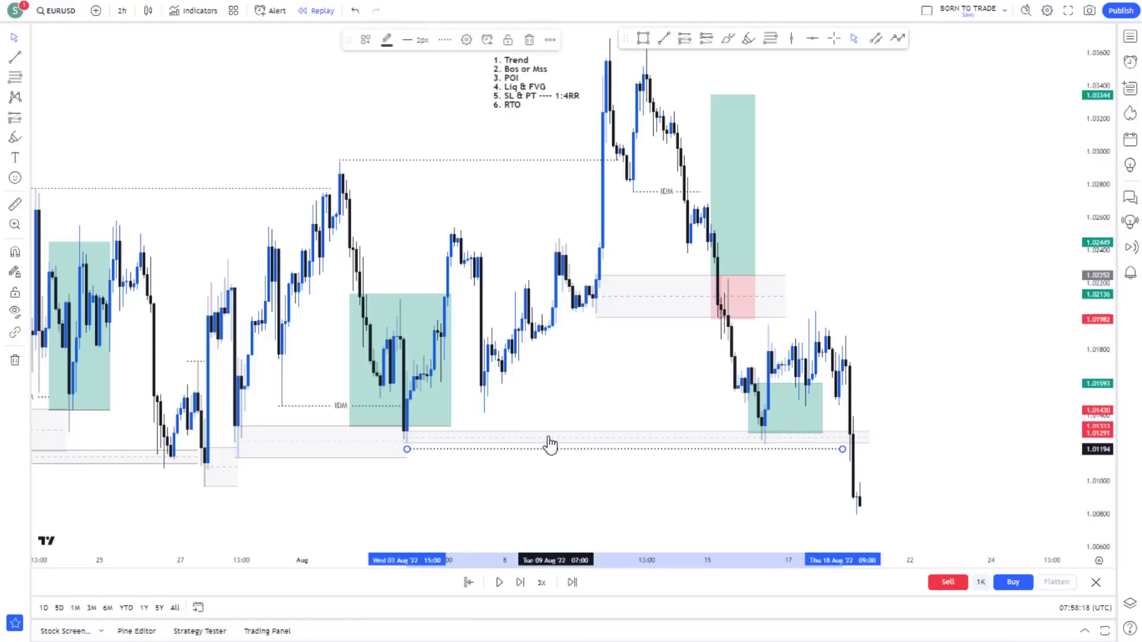
{"action": "left_click", "coordinate": [365, 40]}
{"action": "left_click", "coordinate": [387, 176]}
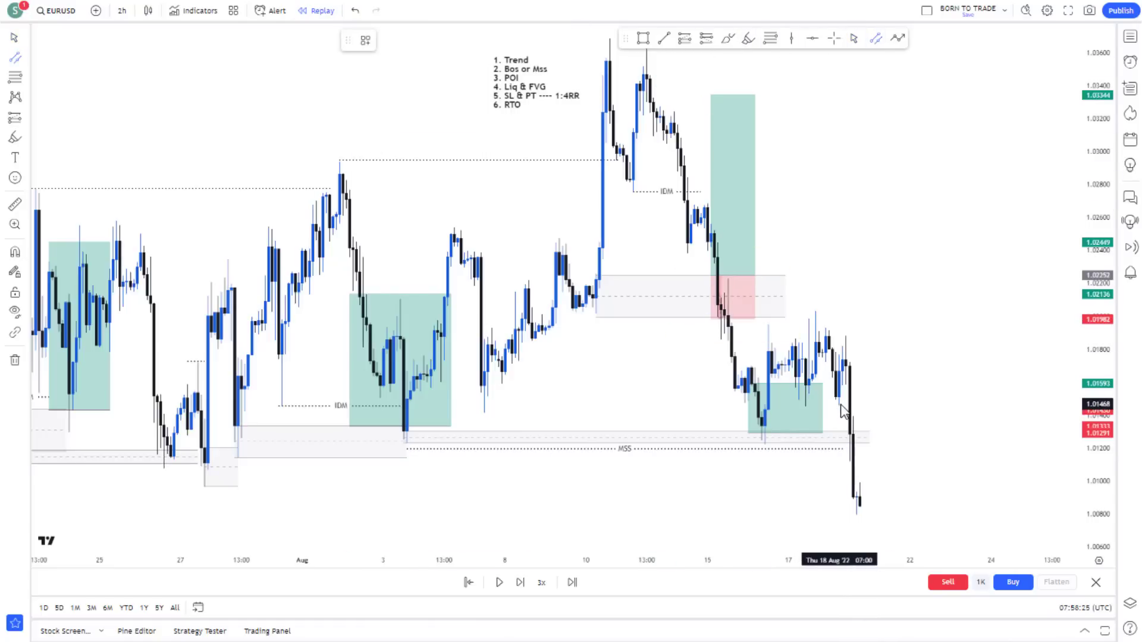
Draw a channel zone between about 1.0146 and 1.0205 and shift it to span 17 August to 24 August 19:00
{"action": "mouse_move", "coordinate": [934, 415]}
{"action": "left_mouse_down"}
{"action": "mouse_move", "coordinate": [1026, 430]}
{"action": "mouse_move", "coordinate": [1030, 307]}
{"action": "left_mouse_up"}
{"action": "double_click", "coordinate": [950, 311]}
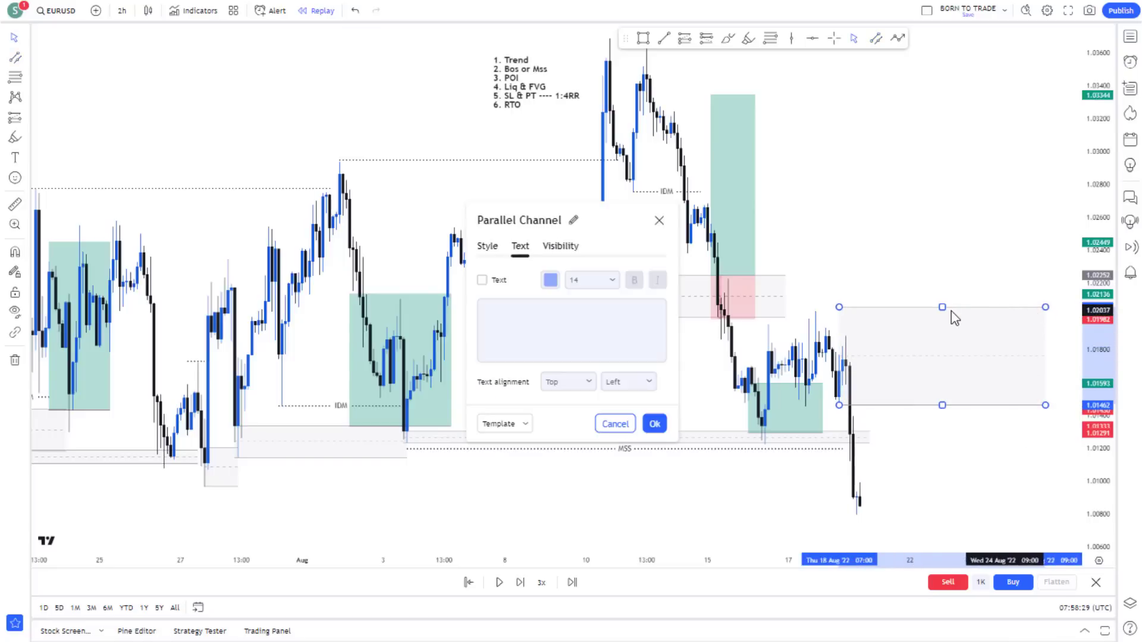
{"action": "left_click", "coordinate": [659, 222]}
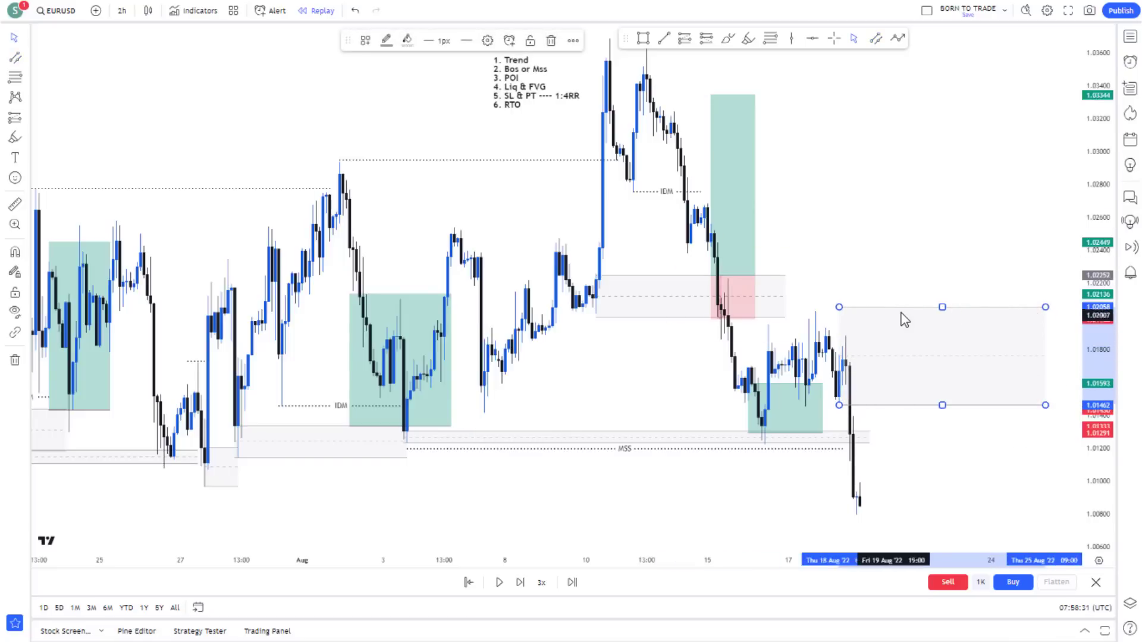
{"action": "left_click_drag", "start_coordinate": [904, 317], "coordinate": [876, 309]}
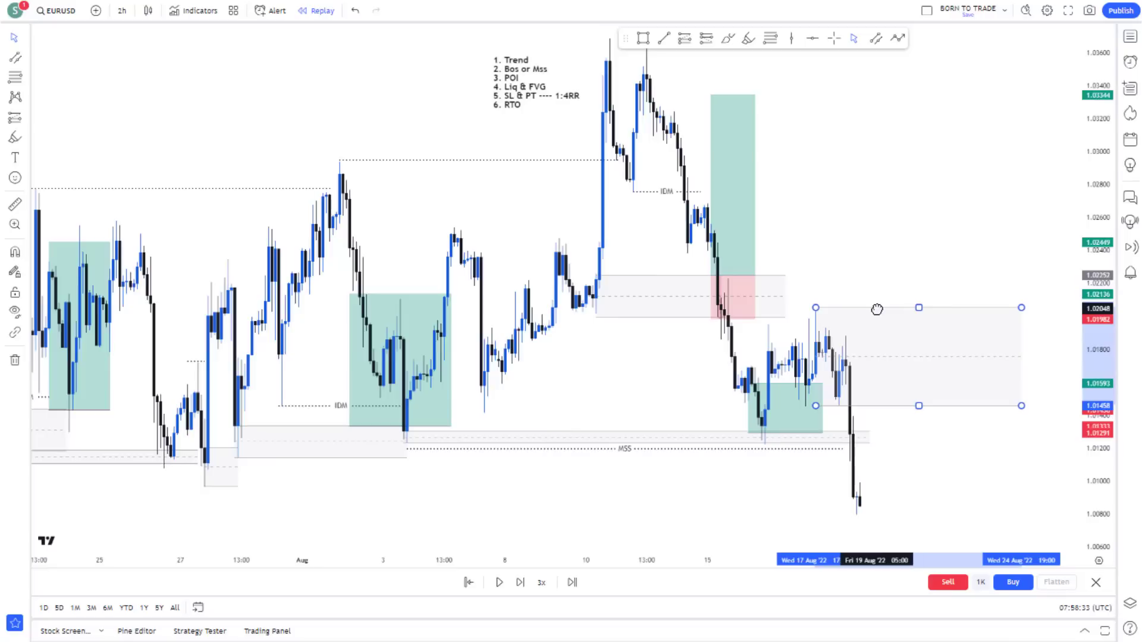
{"action": "left_click", "coordinate": [933, 445]}
Draw a dotted line from the 11 August 05:00 low to 25 August 19:00 at about 1.0276 and delete it
{"action": "scroll", "coordinate": [859, 326], "scroll_direction": "up", "scroll_amount": 2}
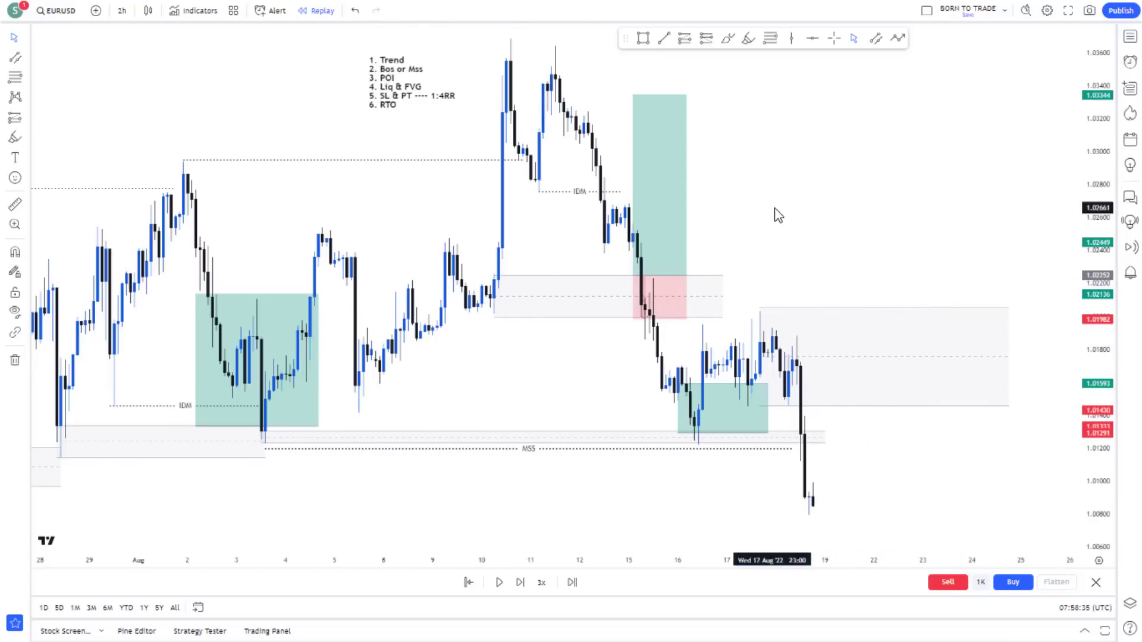
{"action": "scroll", "coordinate": [764, 230], "scroll_direction": "up", "scroll_amount": 2}
{"action": "left_click_drag", "start_coordinate": [625, 382], "coordinate": [586, 338]}
{"action": "left_click_drag", "start_coordinate": [1100, 283], "coordinate": [1100, 273]}
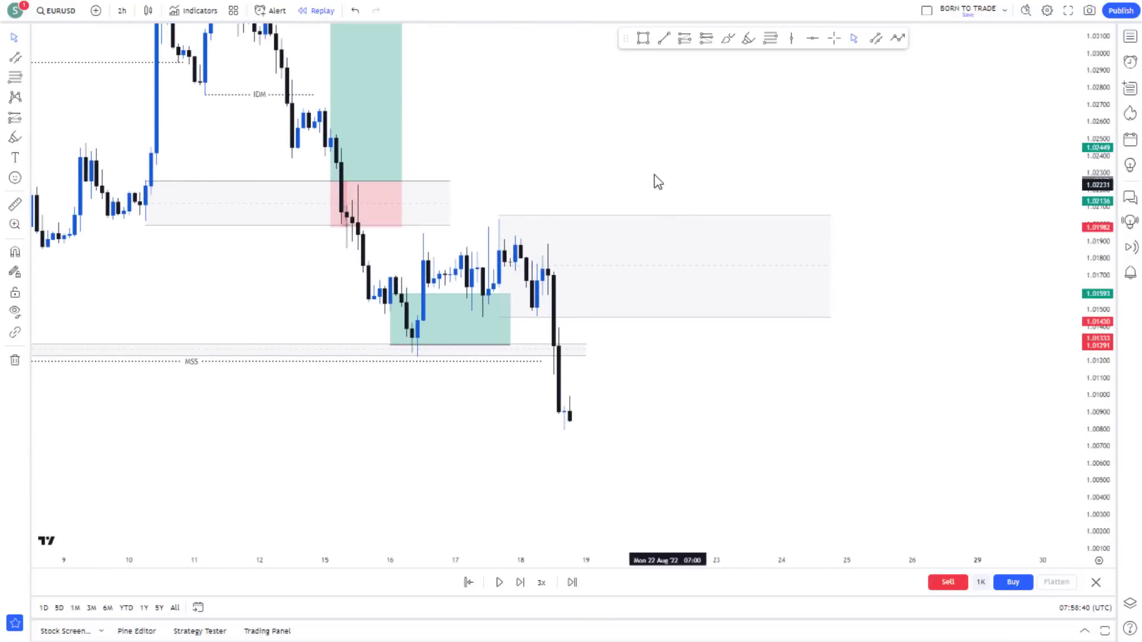
{"action": "left_click_drag", "start_coordinate": [656, 188], "coordinate": [724, 348]}
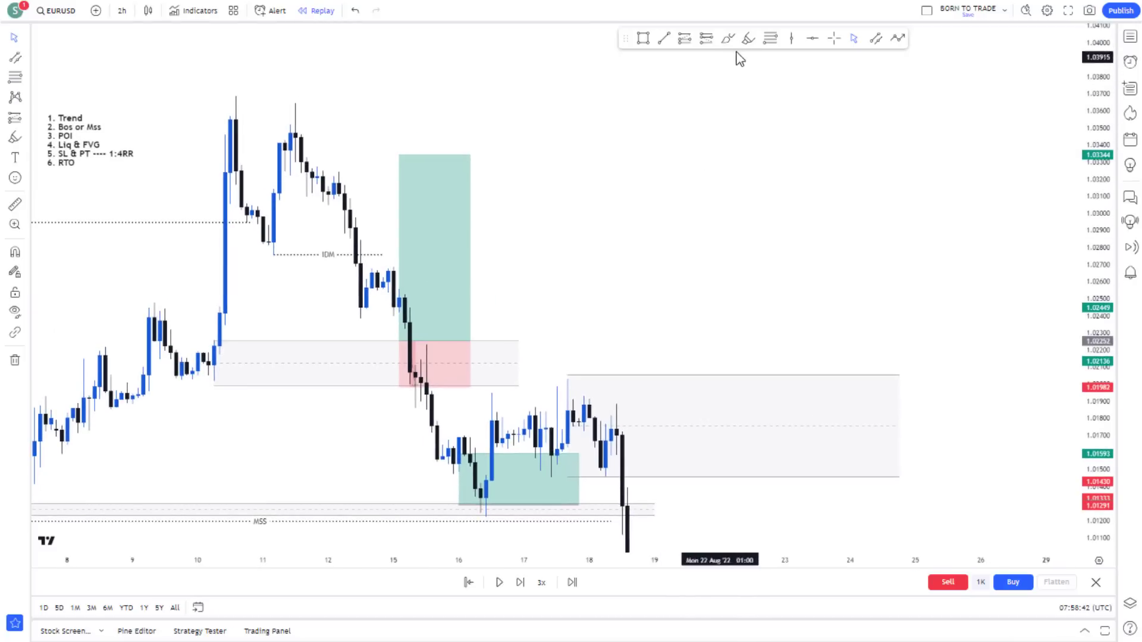
{"action": "left_click_drag", "start_coordinate": [273, 256], "coordinate": [888, 309]}
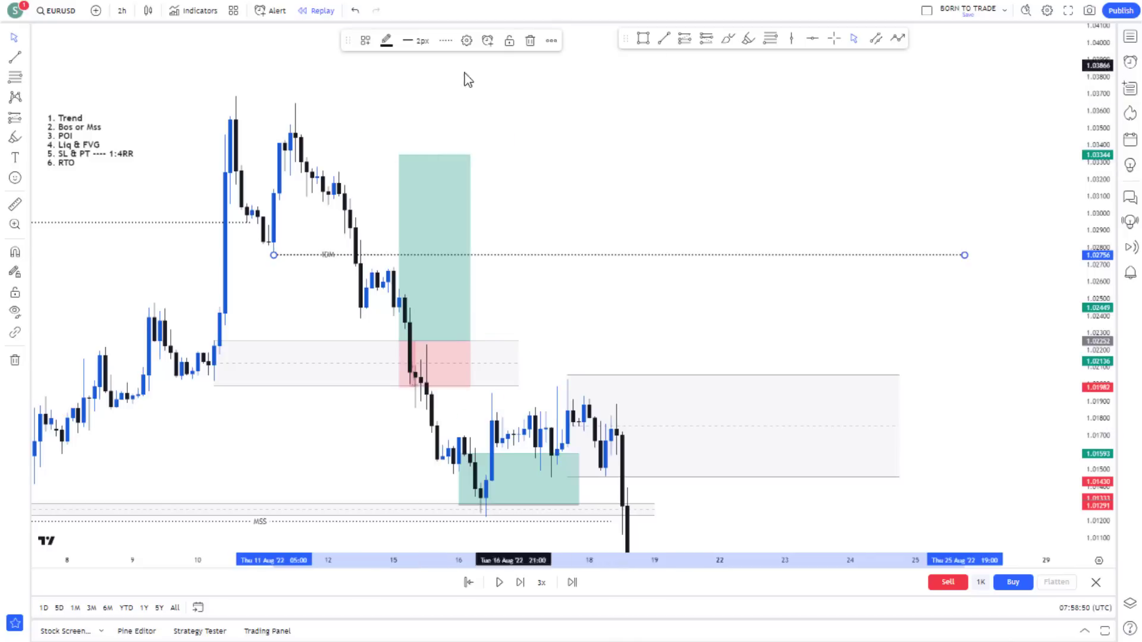
{"action": "left_click", "coordinate": [531, 41]}
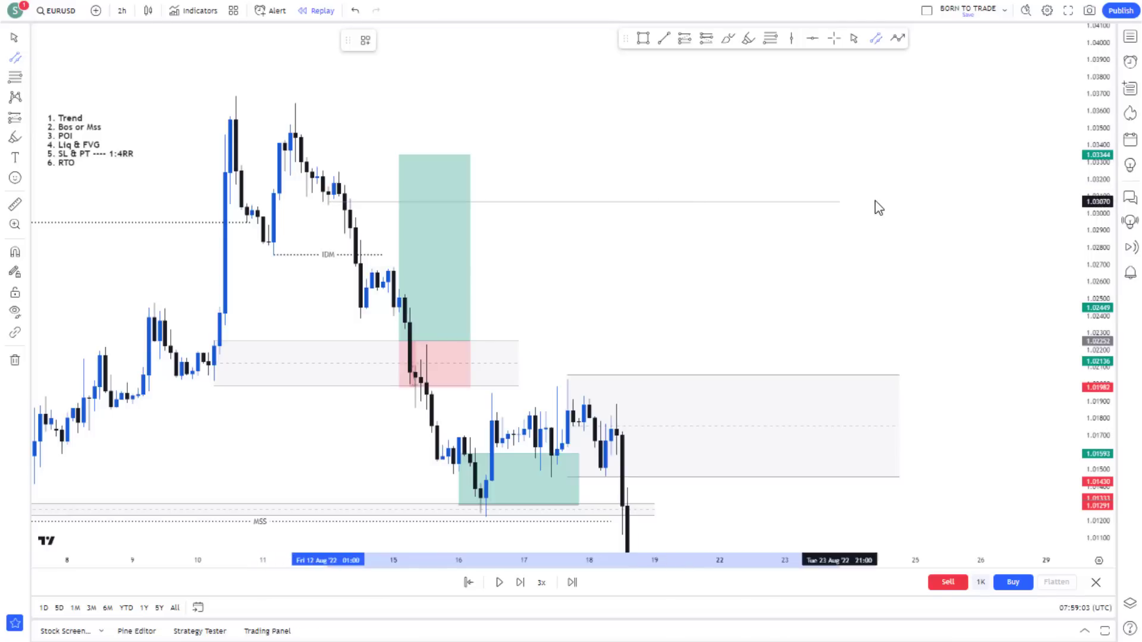
Draw a channel zone over the 11 August highs between about 1.0304 and 1.0365, extending it to late August
{"action": "left_click_drag", "start_coordinate": [933, 204], "coordinate": [933, 199]}
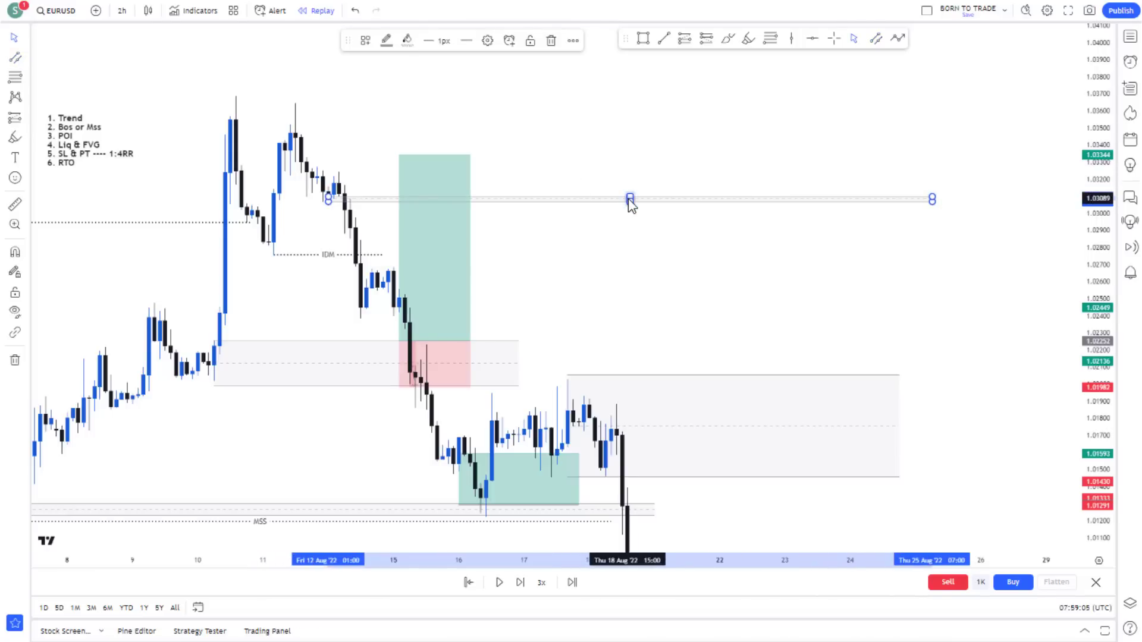
{"action": "mouse_move", "coordinate": [630, 200]}
{"action": "left_mouse_down"}
{"action": "mouse_move", "coordinate": [667, 94]}
{"action": "mouse_move", "coordinate": [622, 98]}
{"action": "left_mouse_up"}
{"action": "left_click_drag", "start_coordinate": [1104, 179], "coordinate": [1104, 233]}
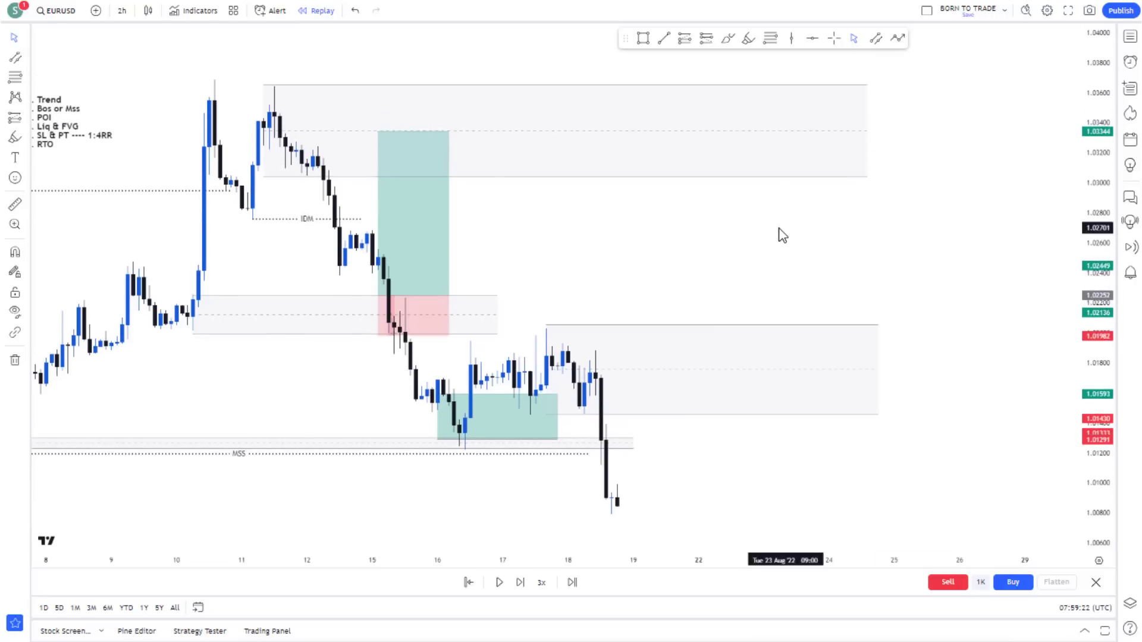
Move the six-rule text note to the empty area around 25 August at about 1.0337
{"action": "scroll", "coordinate": [778, 236], "scroll_direction": "down", "scroll_amount": 1}
{"action": "left_click_drag", "start_coordinate": [179, 100], "coordinate": [987, 132]}
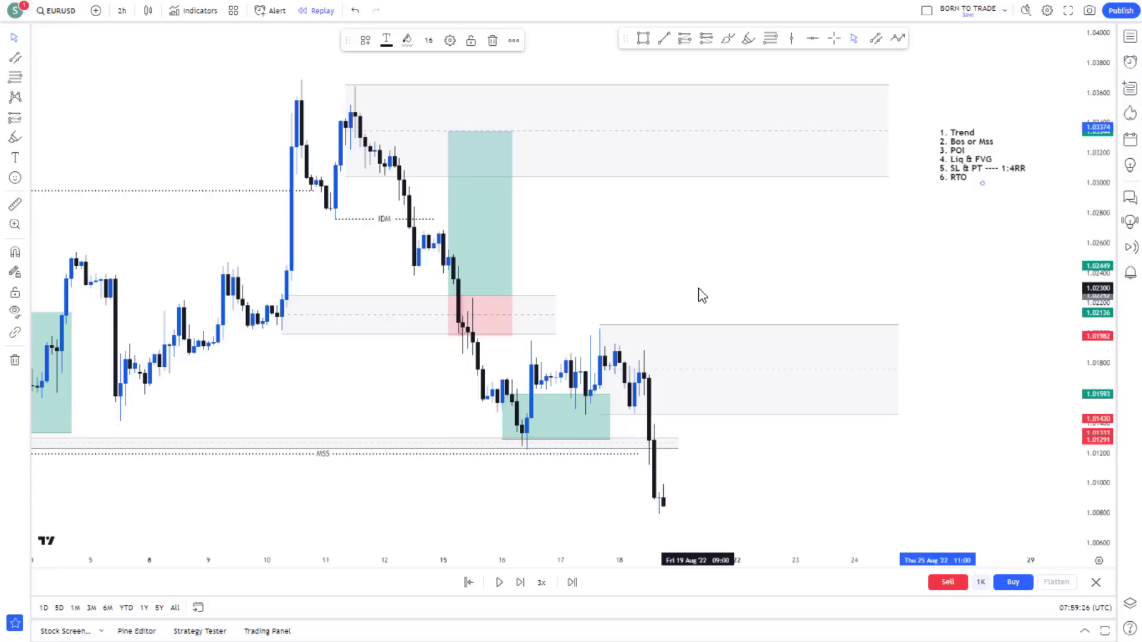
{"action": "left_click", "coordinate": [734, 492]}
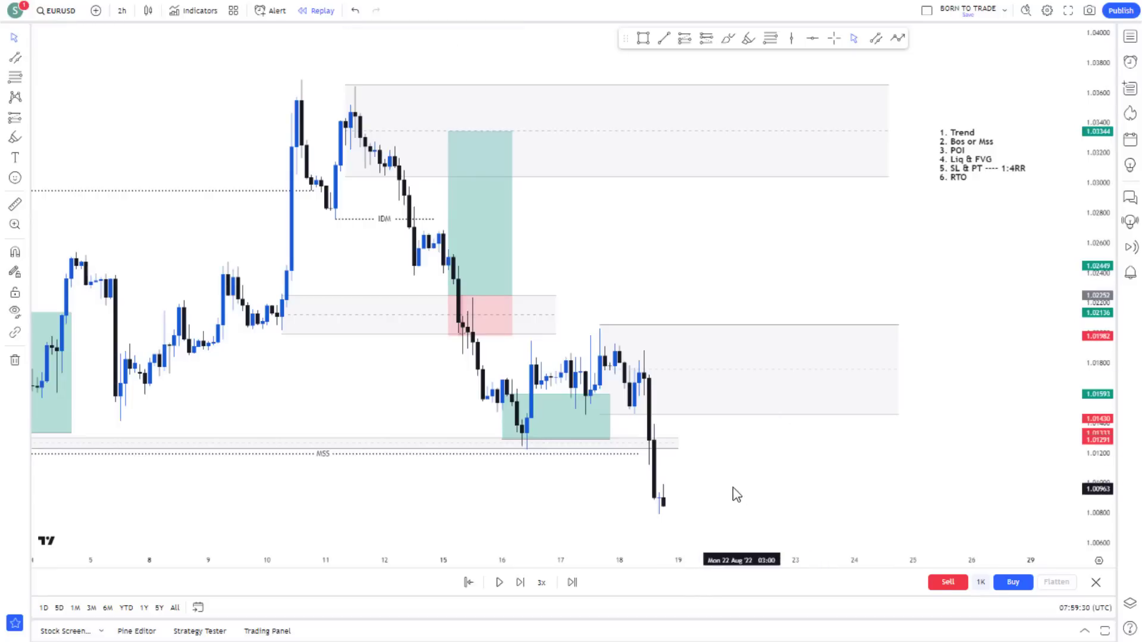
Run the replay at 3x through 19 August, keeping the newest candles in view
{"action": "left_click_drag", "start_coordinate": [734, 491], "coordinate": [688, 387]}
{"action": "scroll", "coordinate": [702, 384], "scroll_direction": "down", "scroll_amount": 2}
{"action": "left_click_drag", "start_coordinate": [759, 383], "coordinate": [766, 459]}
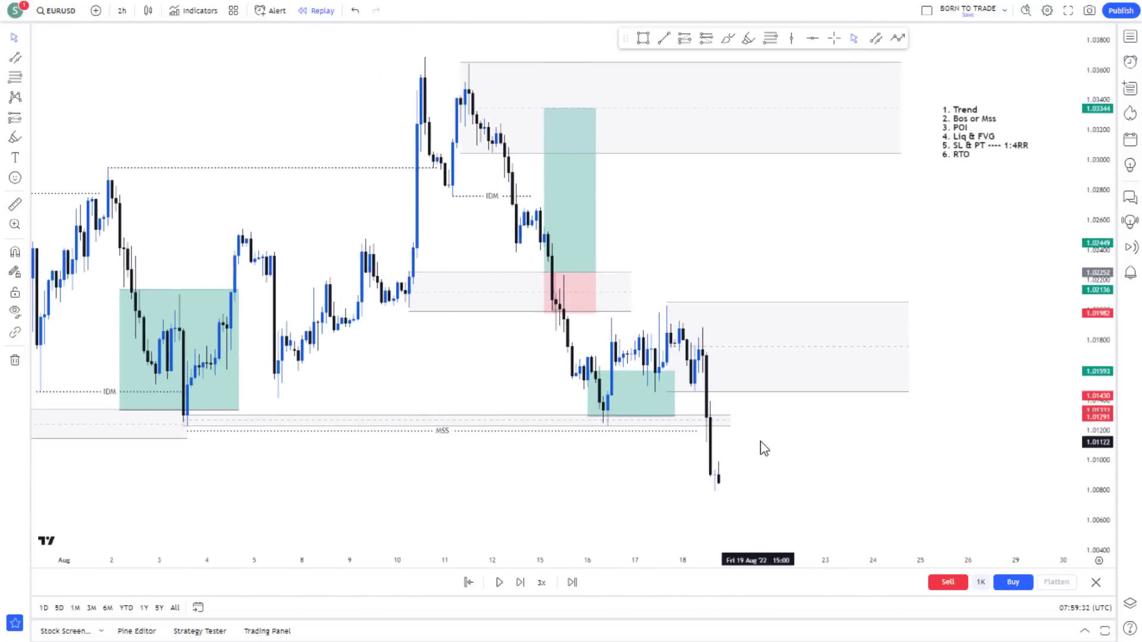
{"action": "scroll", "coordinate": [762, 444], "scroll_direction": "down", "scroll_amount": 2}
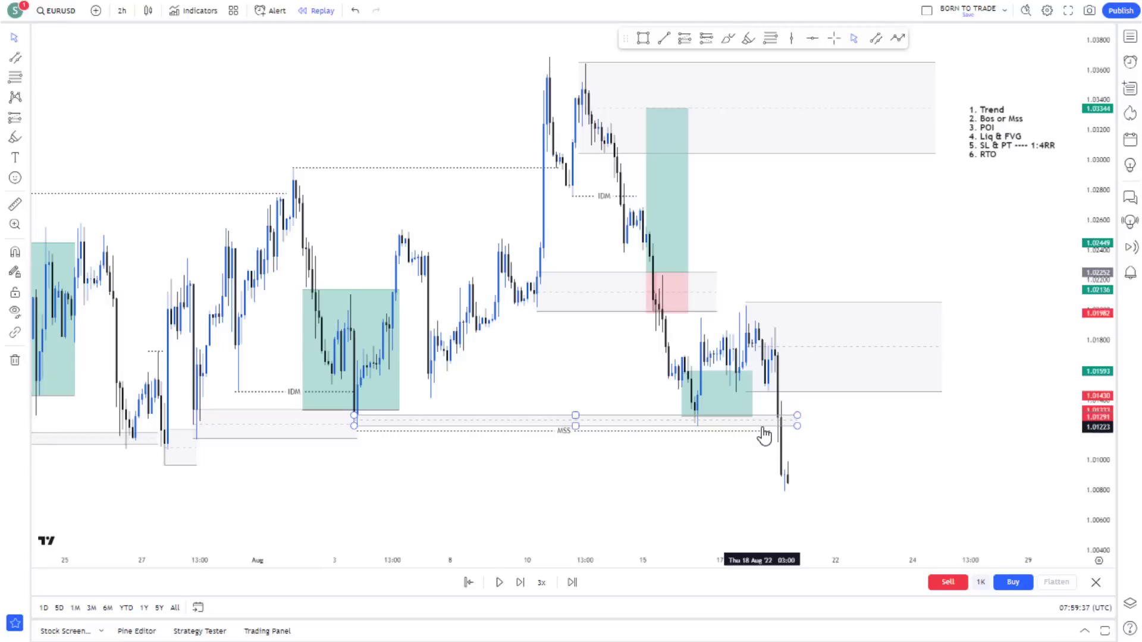
{"action": "scroll", "coordinate": [830, 433], "scroll_direction": "up", "scroll_amount": 1}
{"action": "left_click_drag", "start_coordinate": [834, 456], "coordinate": [746, 462]}
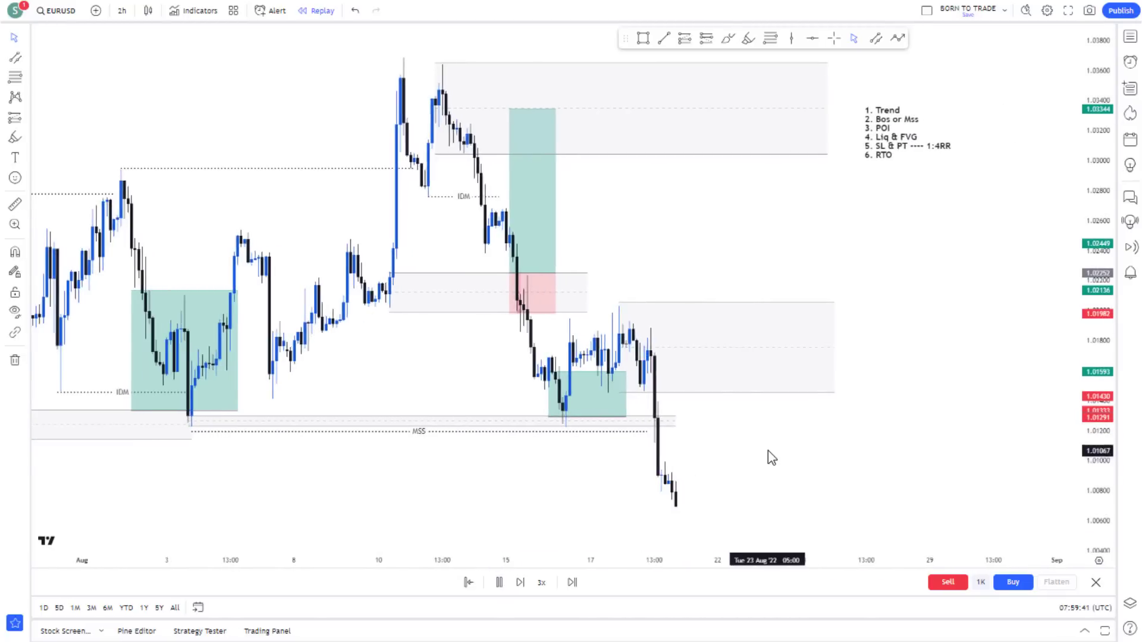
{"action": "left_click_drag", "start_coordinate": [768, 456], "coordinate": [750, 322]}
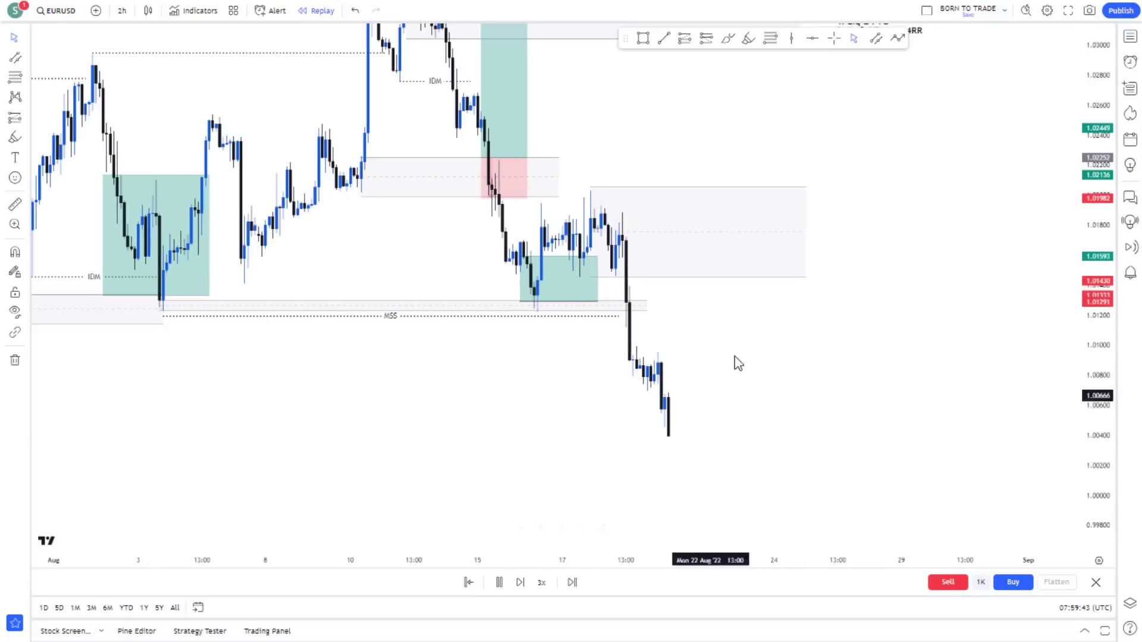
Draw a dotted line from 18 August 23:00 to about 25 August at about 1.0099 and pause the replay on 24 August
{"action": "left_click", "coordinate": [664, 38]}
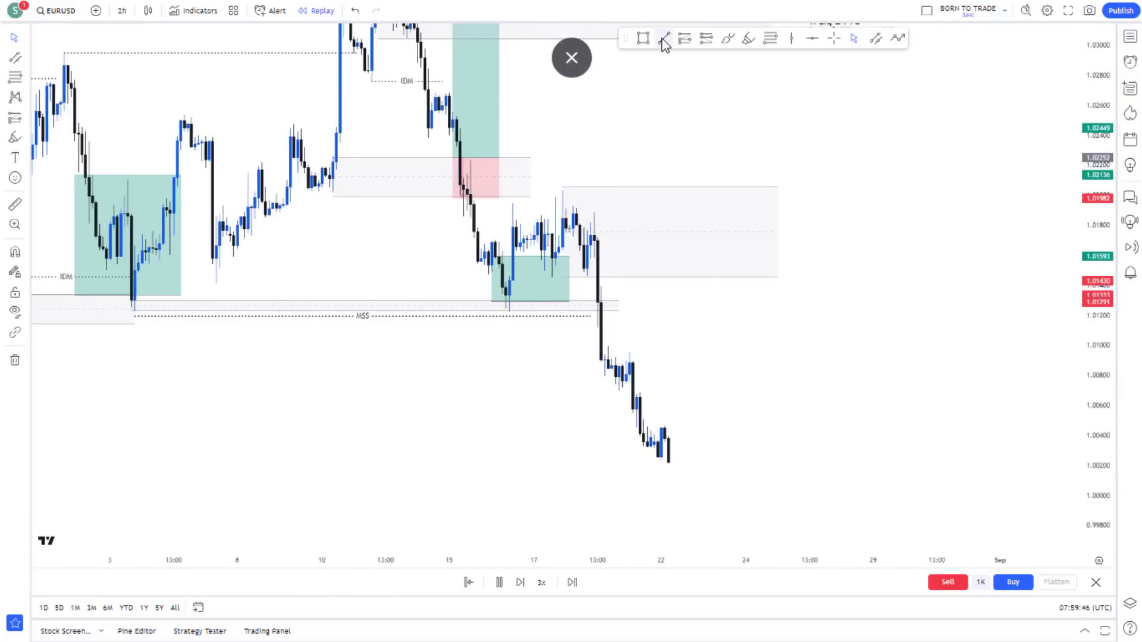
{"action": "double_click", "coordinate": [597, 347]}
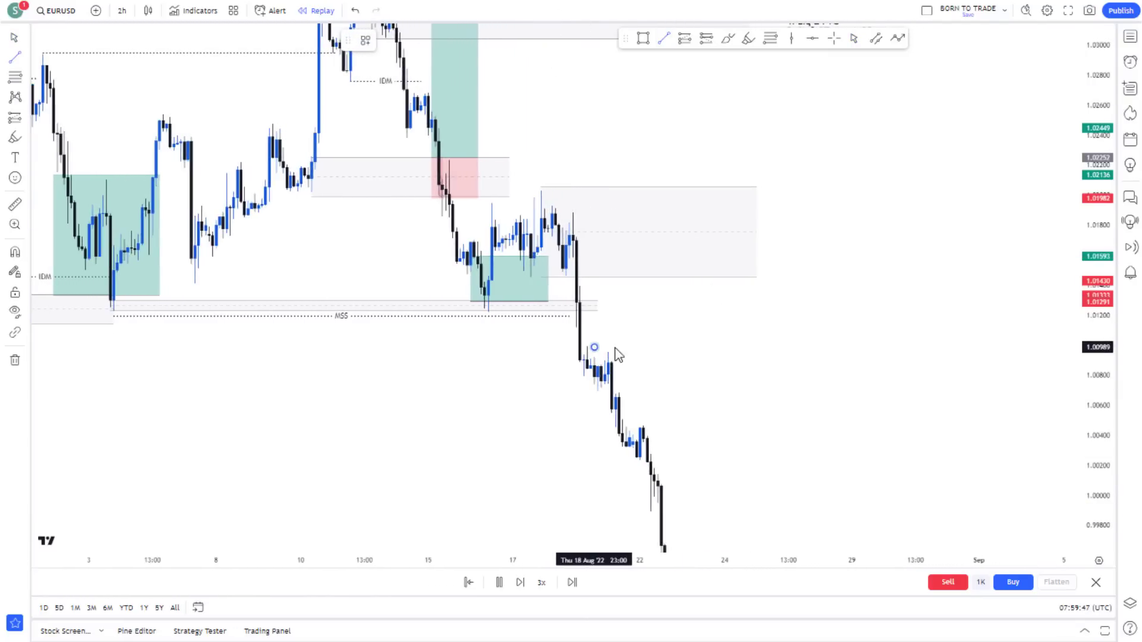
{"action": "left_click_drag", "start_coordinate": [535, 248], "coordinate": [704, 248]}
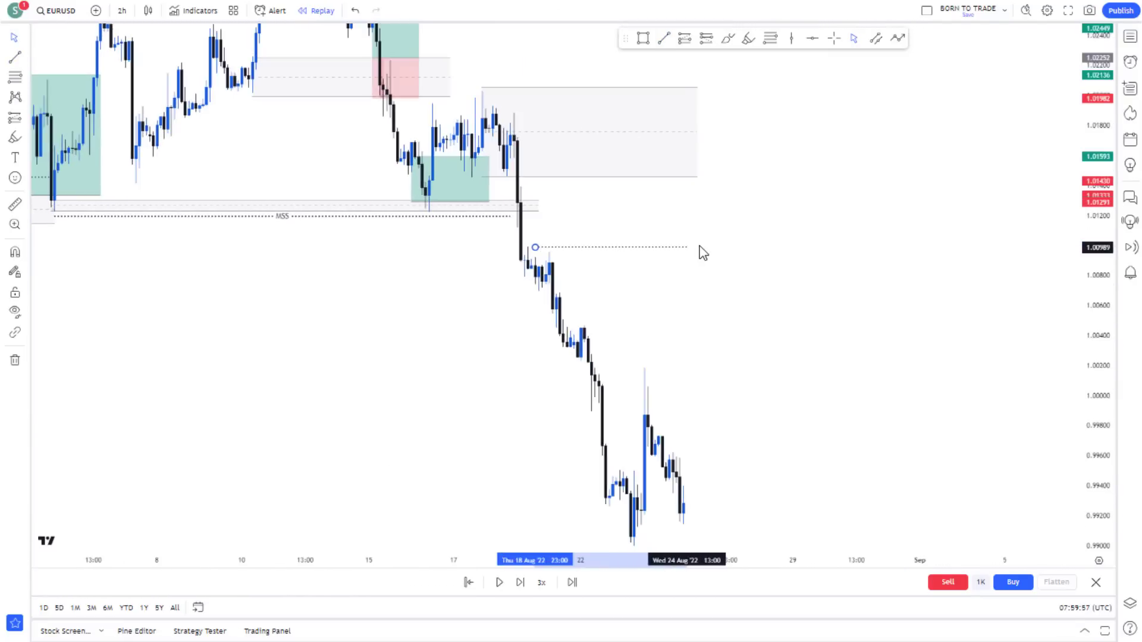
{"action": "left_click", "coordinate": [698, 306]}
Draw a short dotted line from the 22 August high to the 23 August break at about 0.9954
{"action": "left_click_drag", "start_coordinate": [694, 339], "coordinate": [652, 236]}
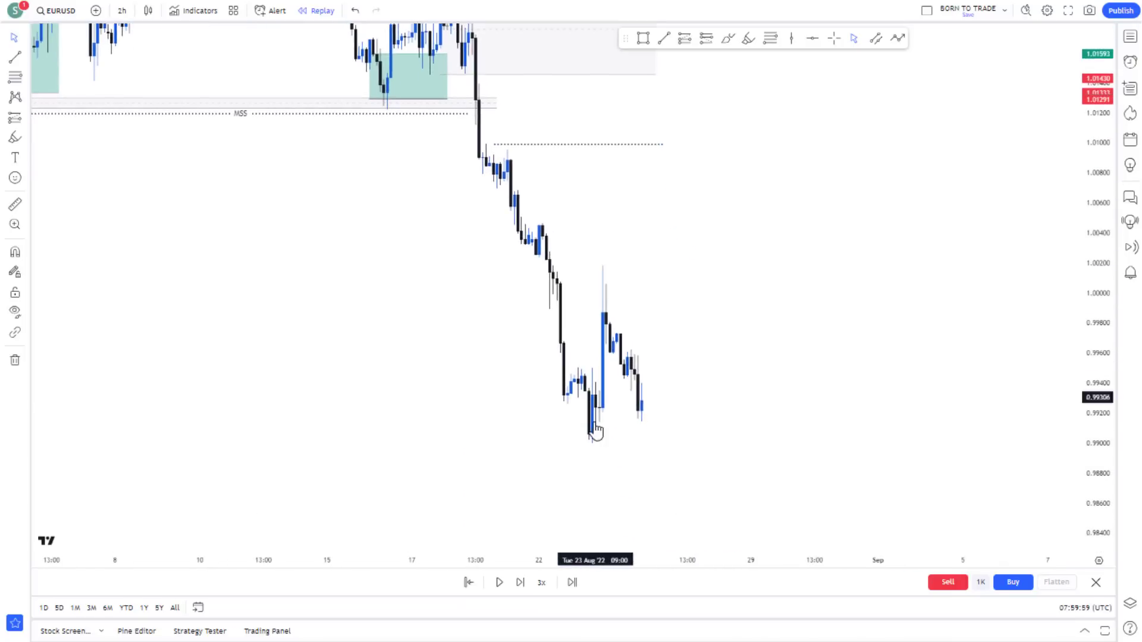
{"action": "left_click", "coordinate": [604, 363]}
{"action": "left_click", "coordinate": [707, 317]}
{"action": "left_click_drag", "start_coordinate": [719, 347], "coordinate": [733, 335]}
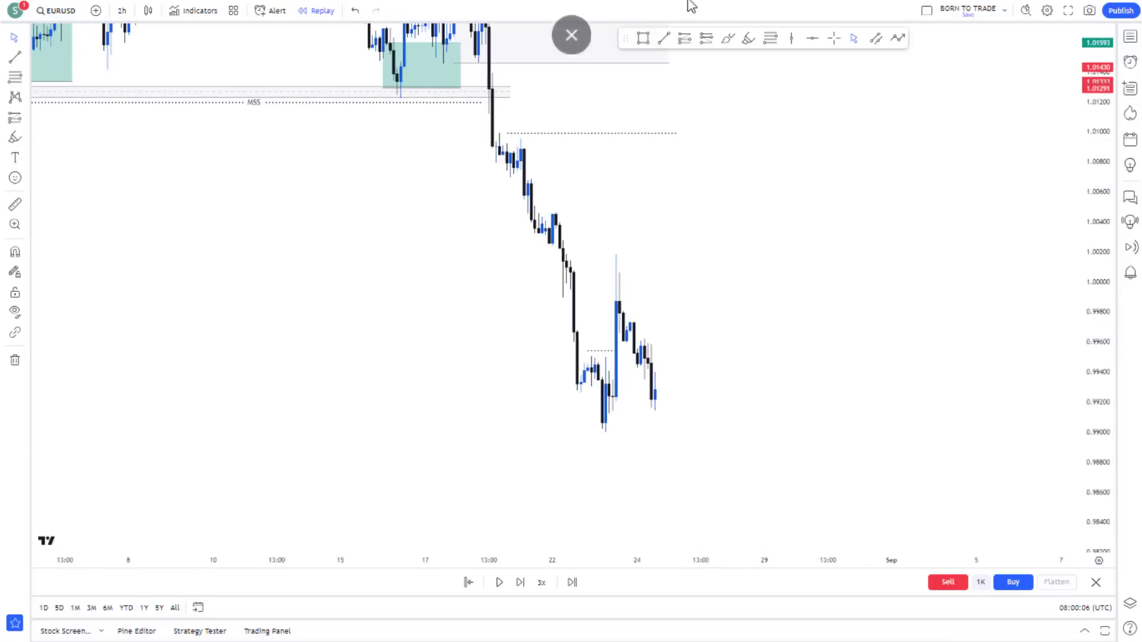
Draw a channel zone at the 23 August low between about 0.9900 and 0.9933, extending it to 25 August
{"action": "left_click", "coordinate": [876, 38]}
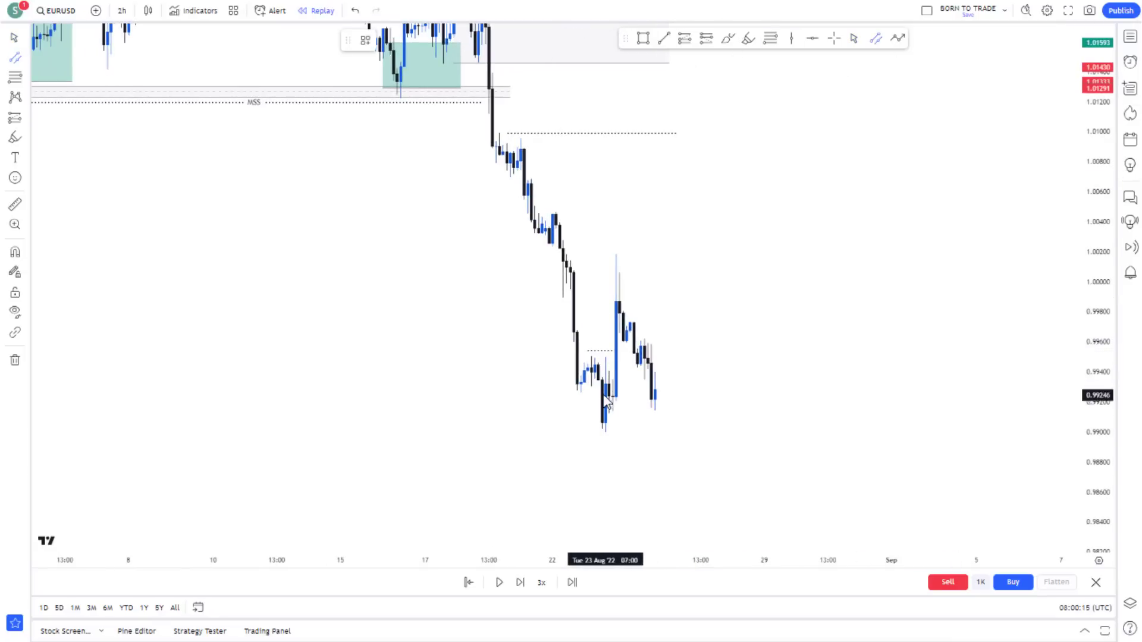
{"action": "mouse_move", "coordinate": [605, 381]}
{"action": "left_mouse_down"}
{"action": "mouse_move", "coordinate": [706, 392]}
{"action": "mouse_move", "coordinate": [705, 432]}
{"action": "left_mouse_up"}
{"action": "left_click_drag", "start_coordinate": [697, 301], "coordinate": [689, 209]}
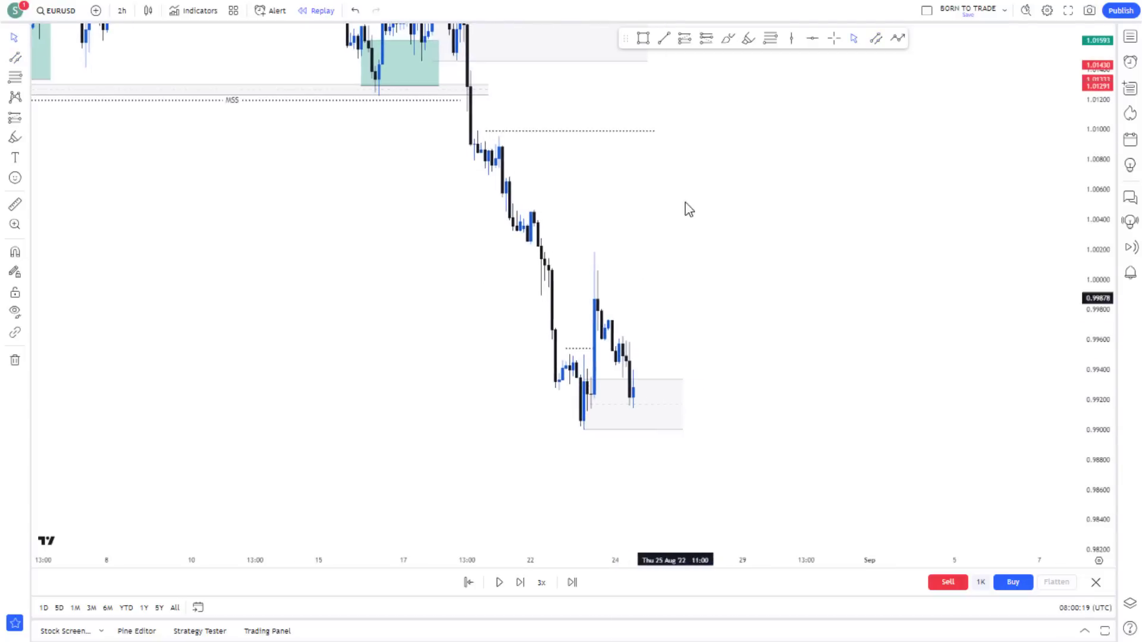
{"action": "scroll", "coordinate": [646, 337], "scroll_direction": "up", "scroll_amount": 1}
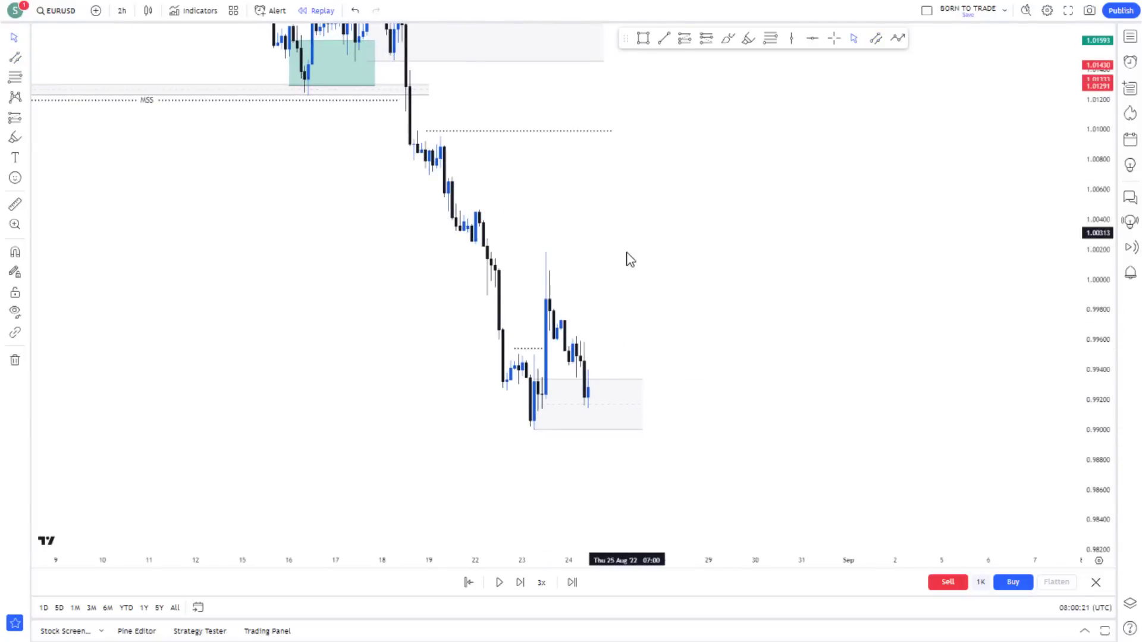
Run the replay at 3x until late on 25 August and pause it
{"action": "left_click_drag", "start_coordinate": [627, 253], "coordinate": [637, 296]}
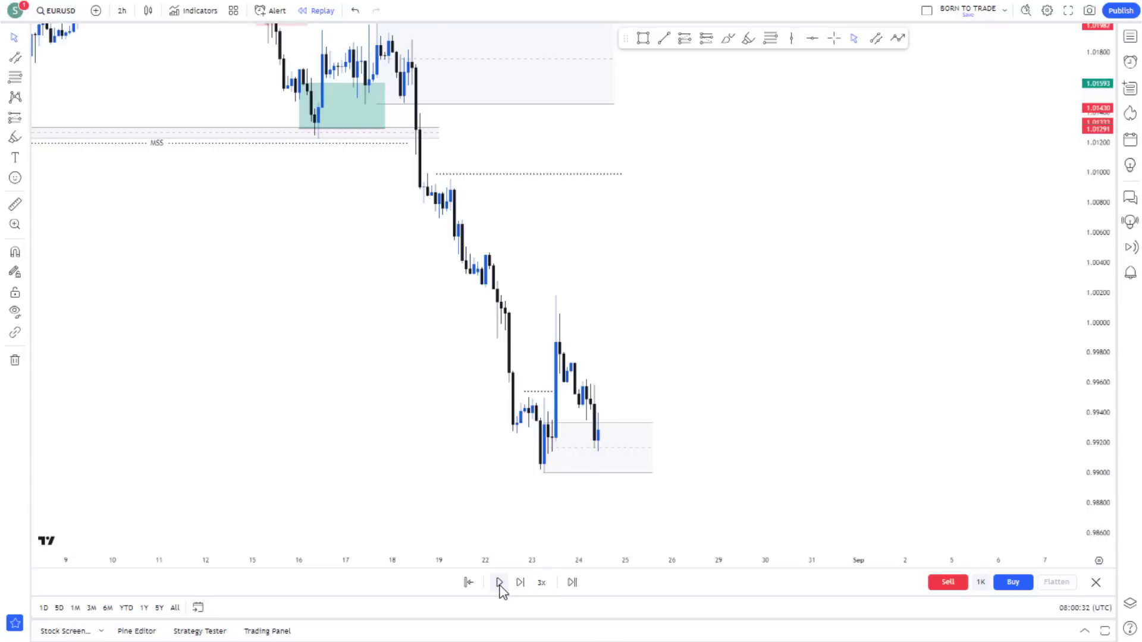
{"action": "left_click_drag", "start_coordinate": [627, 292], "coordinate": [629, 309]}
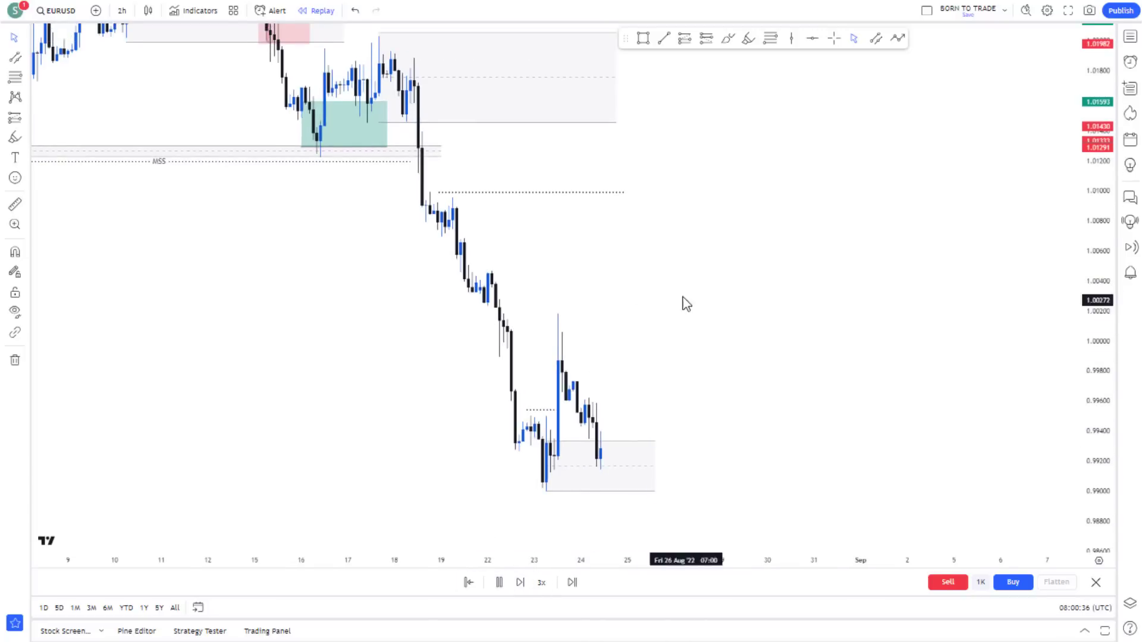
{"action": "left_click", "coordinate": [500, 583]}
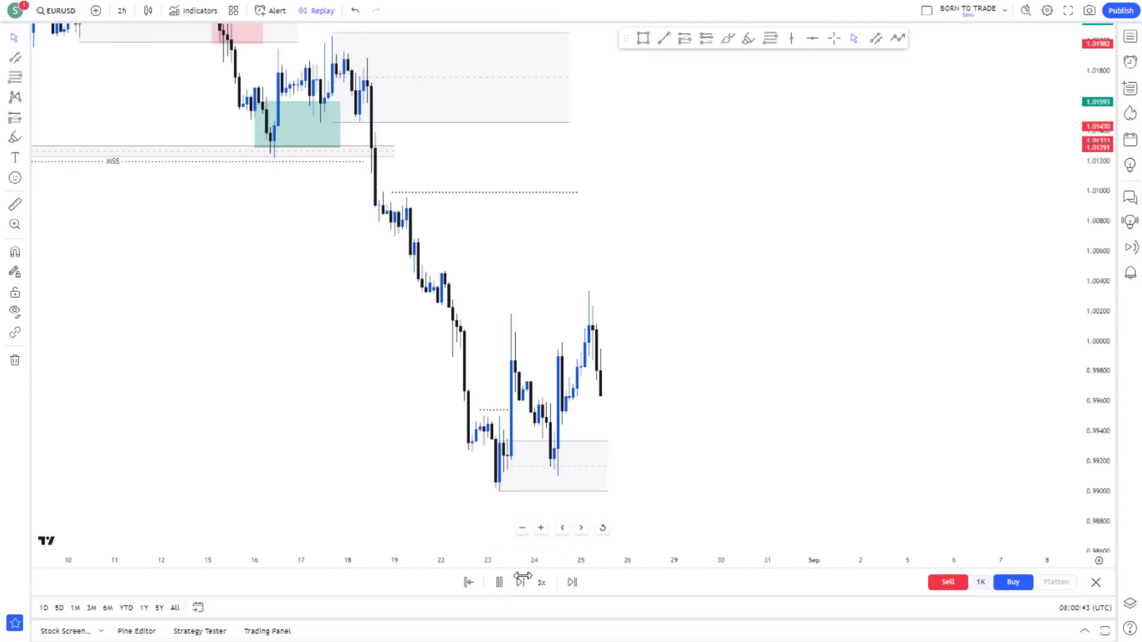
{"action": "left_click", "coordinate": [500, 583]}
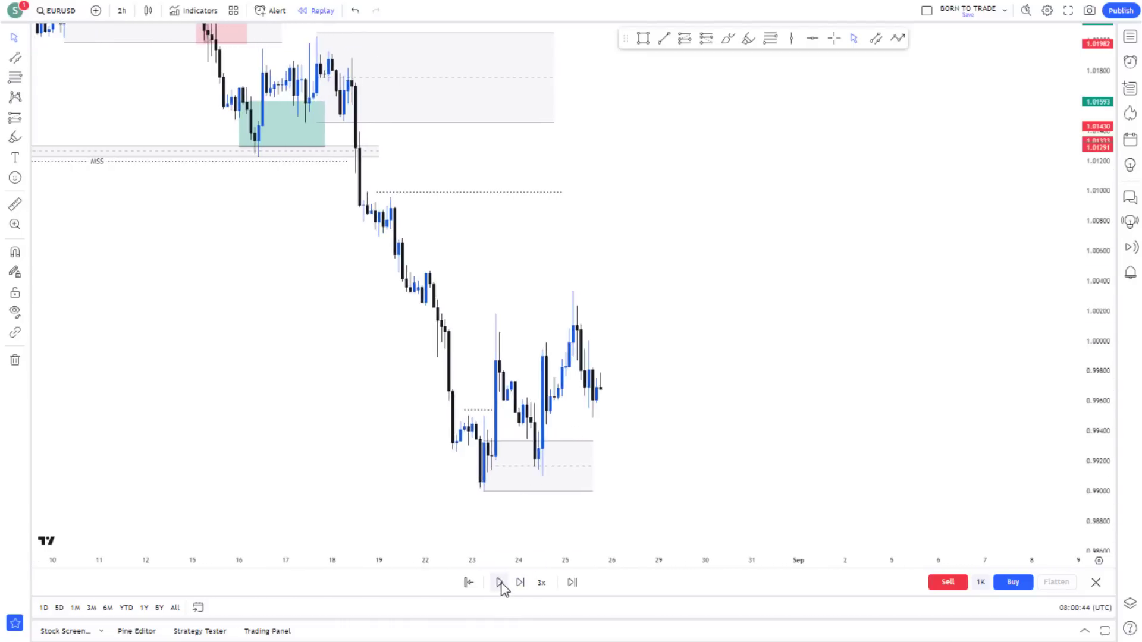
Draw a dotted line from the 23 August 15:00 high to 25 August 07:00 at about 1.0019
{"action": "left_click", "coordinate": [661, 44]}
{"action": "left_click", "coordinate": [500, 313]}
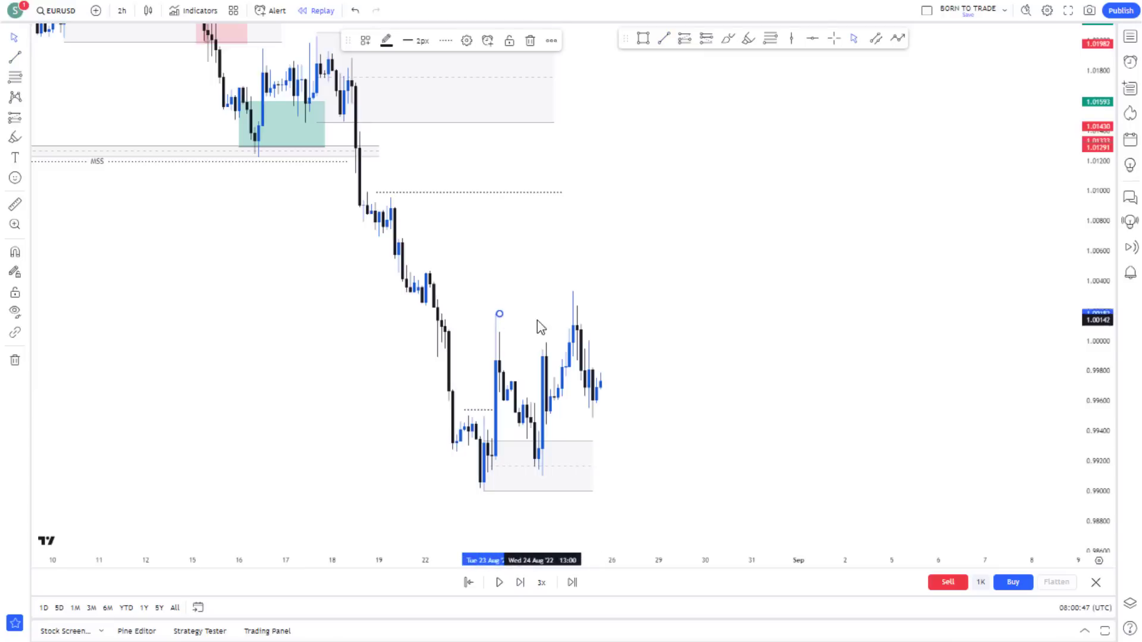
{"action": "left_click", "coordinate": [574, 315]}
{"action": "left_click", "coordinate": [615, 316]}
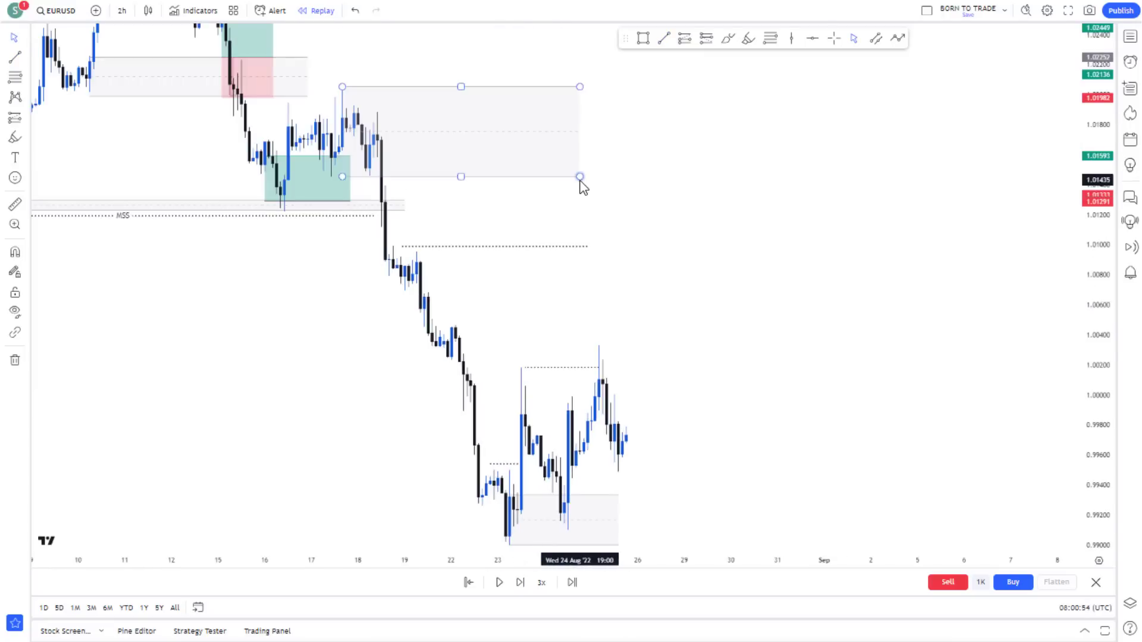
Extend the zone starting on 17 August so that it ends on about 31 August
{"action": "left_click_drag", "start_coordinate": [579, 177], "coordinate": [809, 176]}
{"action": "left_click", "coordinate": [697, 390]}
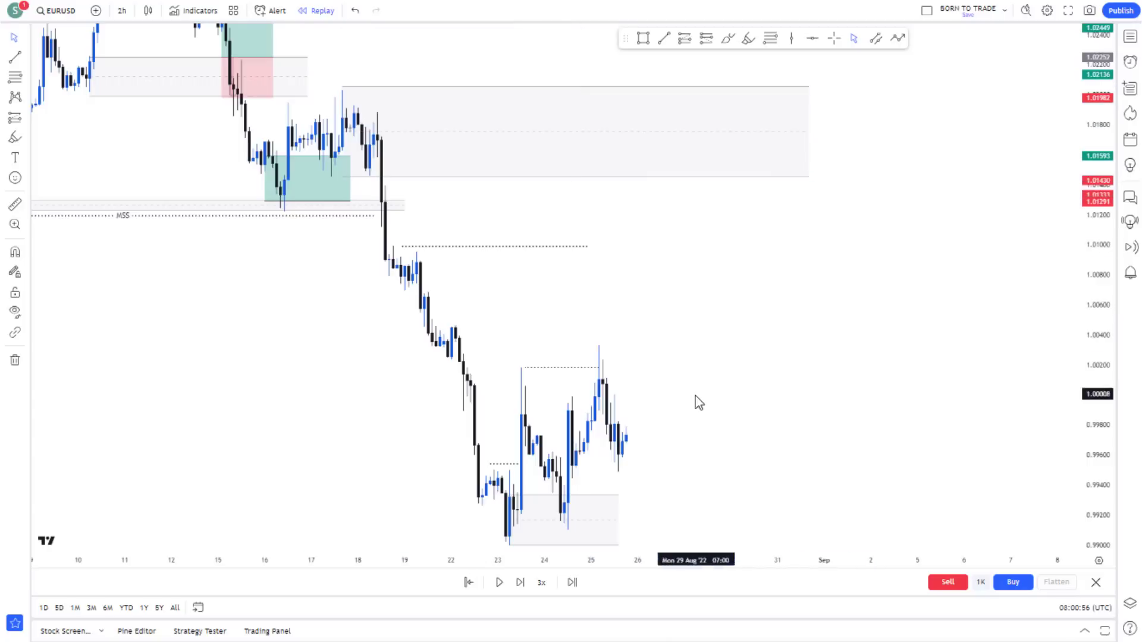
Run the replay at 3x to 9 September, keeping the newest candles in view, and pause it
{"action": "scroll", "coordinate": [655, 370], "scroll_direction": "up", "scroll_amount": 1}
{"action": "left_click_drag", "start_coordinate": [693, 265], "coordinate": [730, 202]}
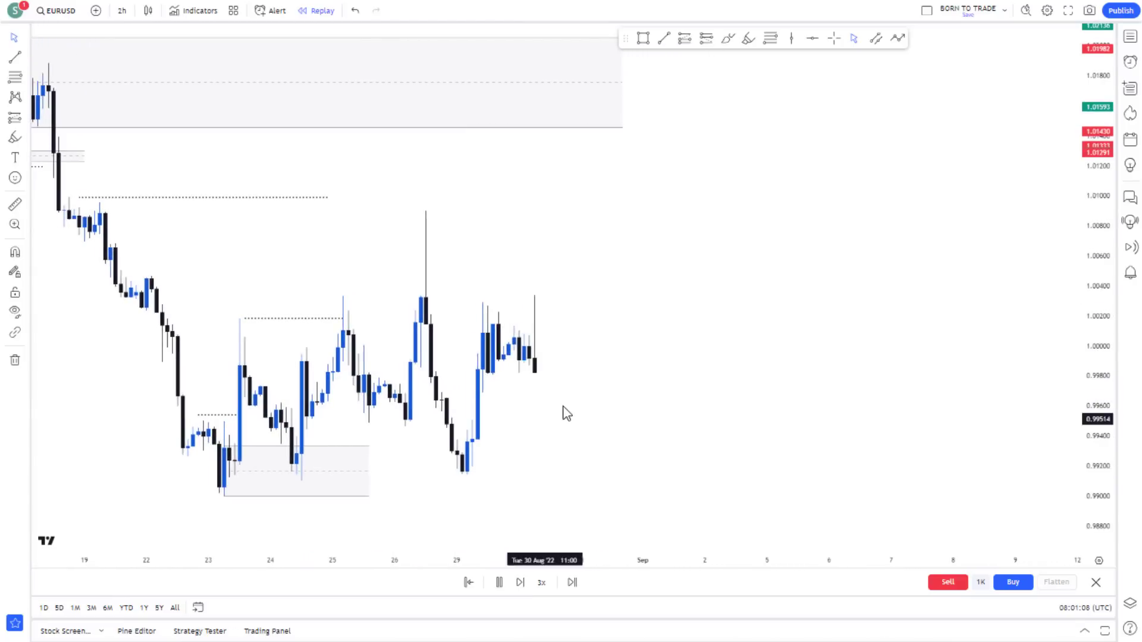
{"action": "left_click_drag", "start_coordinate": [576, 402], "coordinate": [609, 374]}
{"action": "scroll", "coordinate": [601, 234], "scroll_direction": "down", "scroll_amount": 1}
{"action": "left_click_drag", "start_coordinate": [638, 216], "coordinate": [641, 252]}
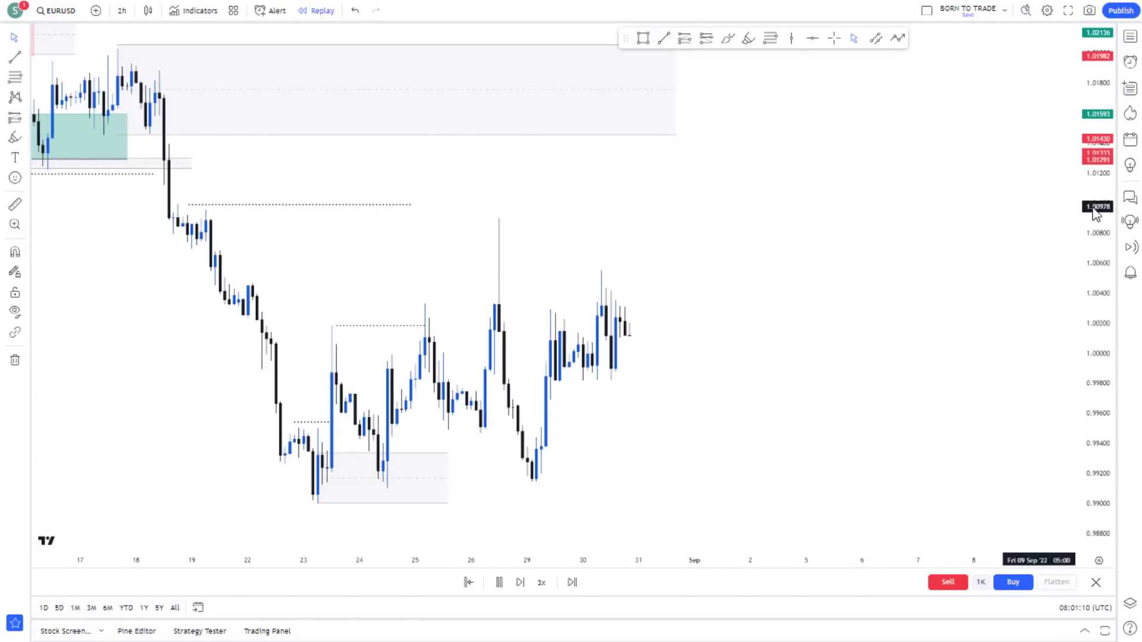
{"action": "scroll", "coordinate": [1104, 236], "scroll_direction": "down", "scroll_amount": 1}
{"action": "scroll", "coordinate": [951, 215], "scroll_direction": "down", "scroll_amount": 2}
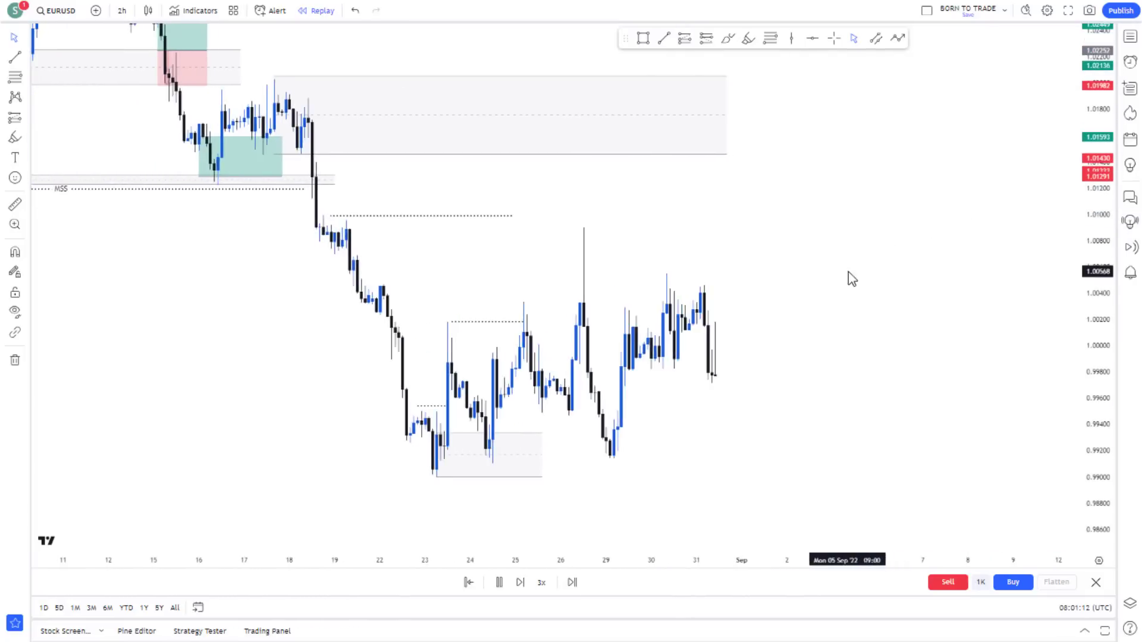
{"action": "left_click_drag", "start_coordinate": [838, 273], "coordinate": [878, 293]}
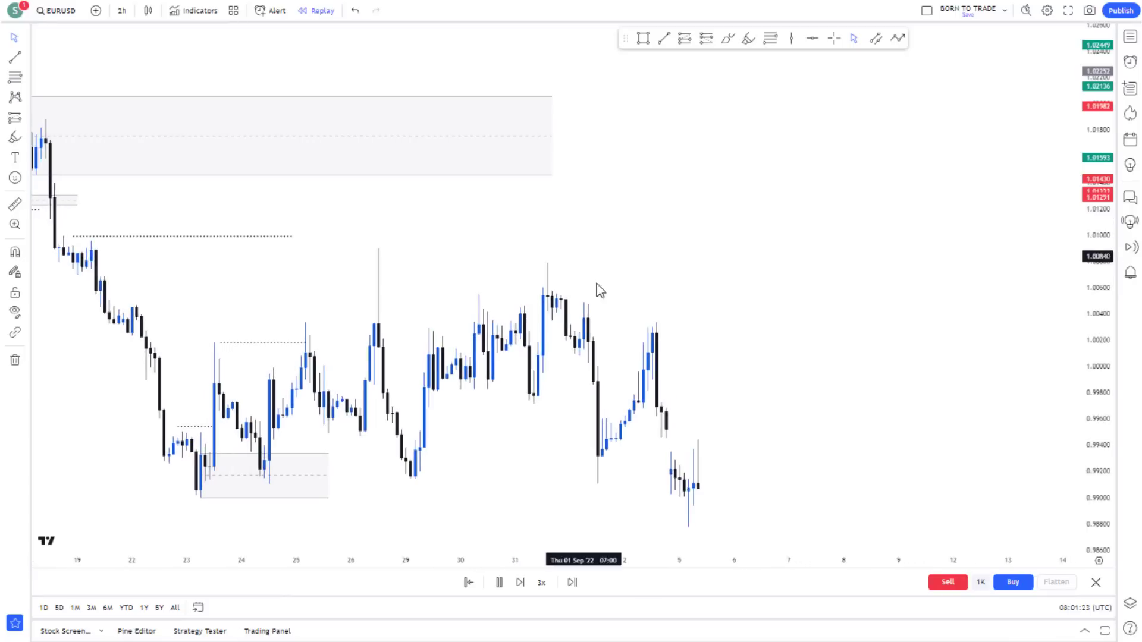
{"action": "left_click_drag", "start_coordinate": [689, 270], "coordinate": [633, 285]}
{"action": "left_click", "coordinate": [499, 582]}
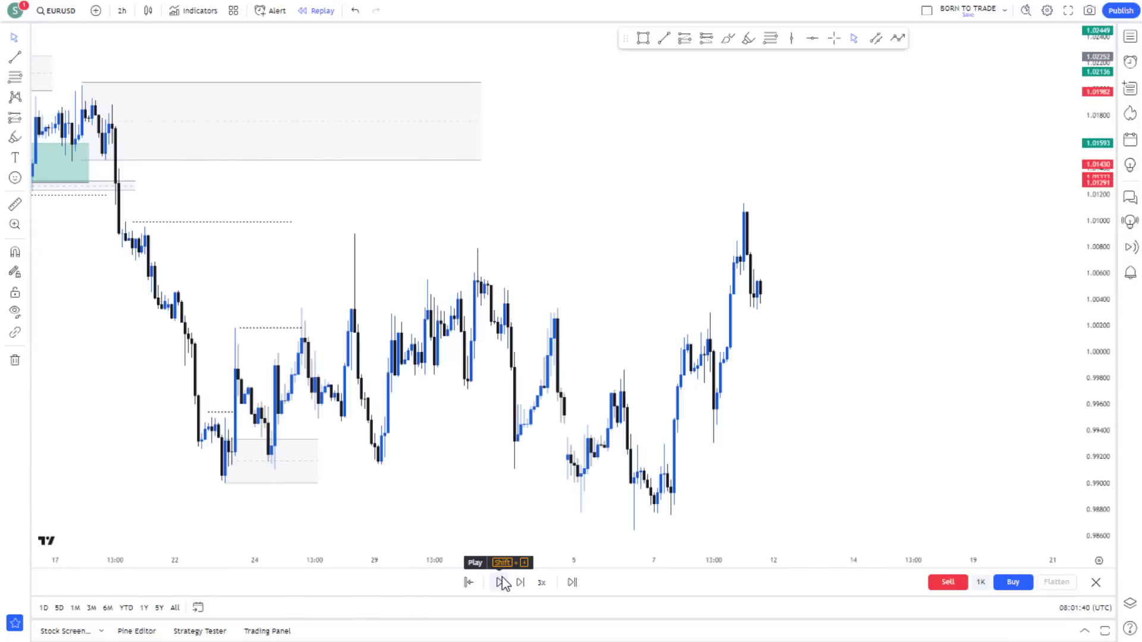
Run the replay at 3x to 12 September and extend the supply zone starting on 17 August to about 13 September
{"action": "left_click", "coordinate": [500, 583]}
{"action": "left_click_drag", "start_coordinate": [455, 162], "coordinate": [785, 132]}
{"action": "left_click", "coordinate": [819, 211]}
{"action": "scroll", "coordinate": [241, 198], "scroll_direction": "down", "scroll_amount": 2}
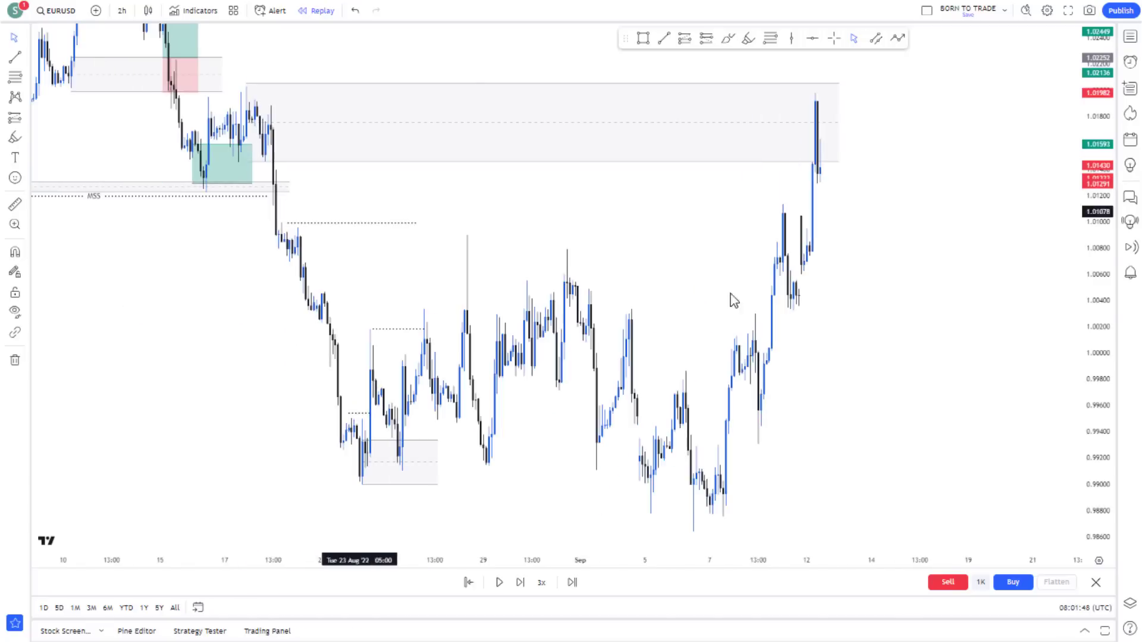
{"action": "left_click", "coordinate": [686, 38]}
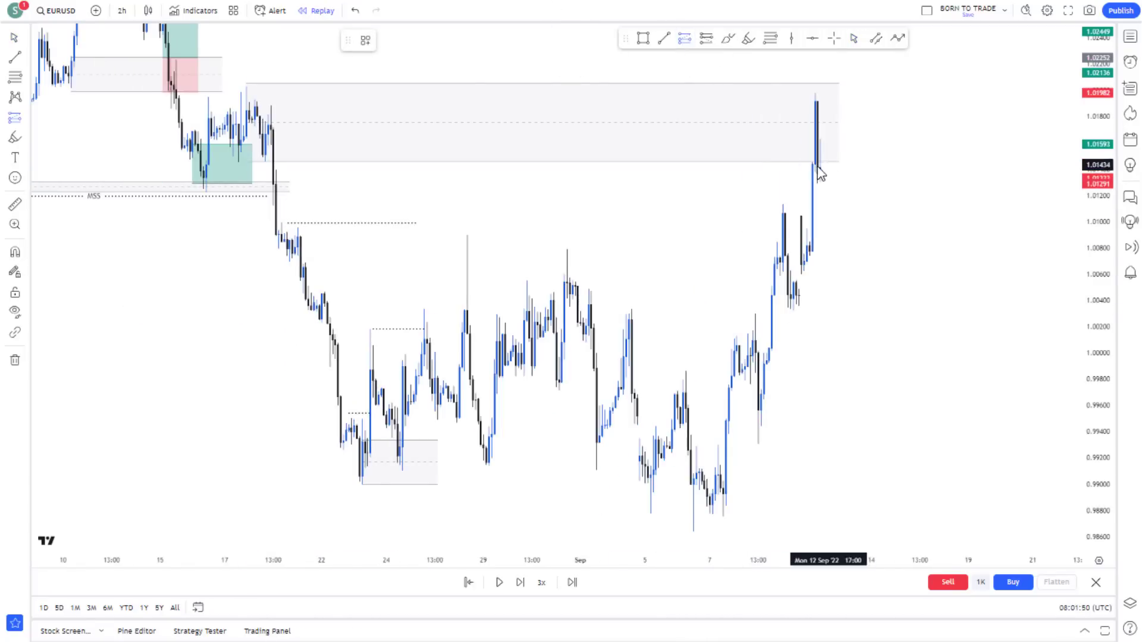
{"action": "left_click", "coordinate": [810, 162]}
{"action": "key", "text": "Delete"}
Place a short position on 12 September with entry at 1.01460 on the supply zone's lower edge and stop at 1.02055
{"action": "left_click", "coordinate": [706, 38]}
{"action": "left_click", "coordinate": [812, 162]}
{"action": "double_click", "coordinate": [912, 145]}
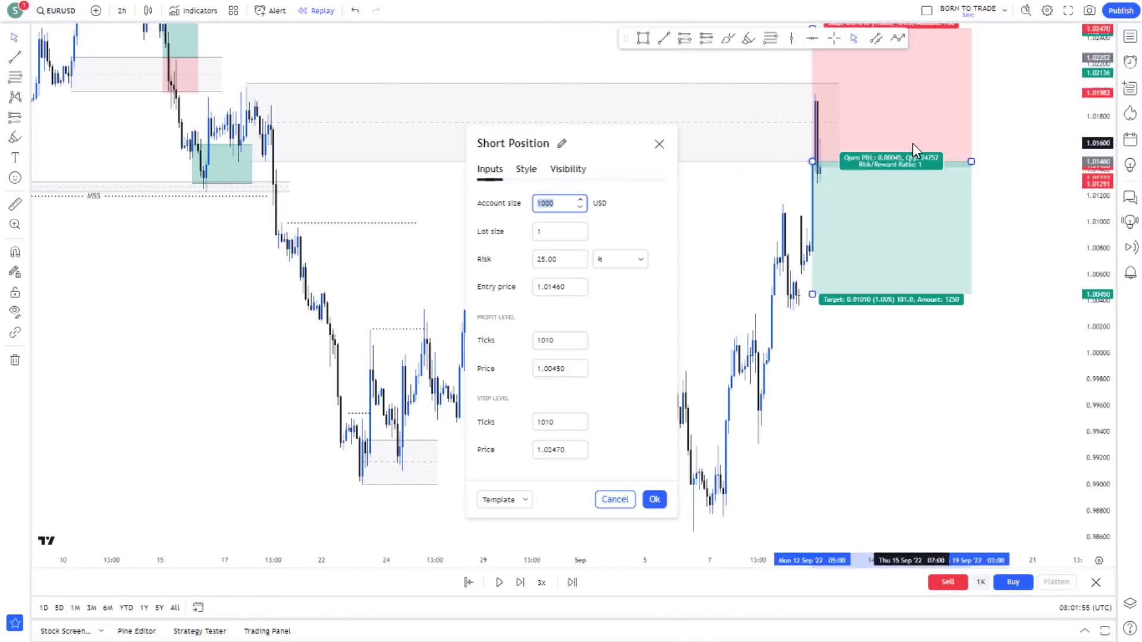
{"action": "left_click", "coordinate": [1024, 100]}
{"action": "left_click_drag", "start_coordinate": [1010, 100], "coordinate": [1016, 152]}
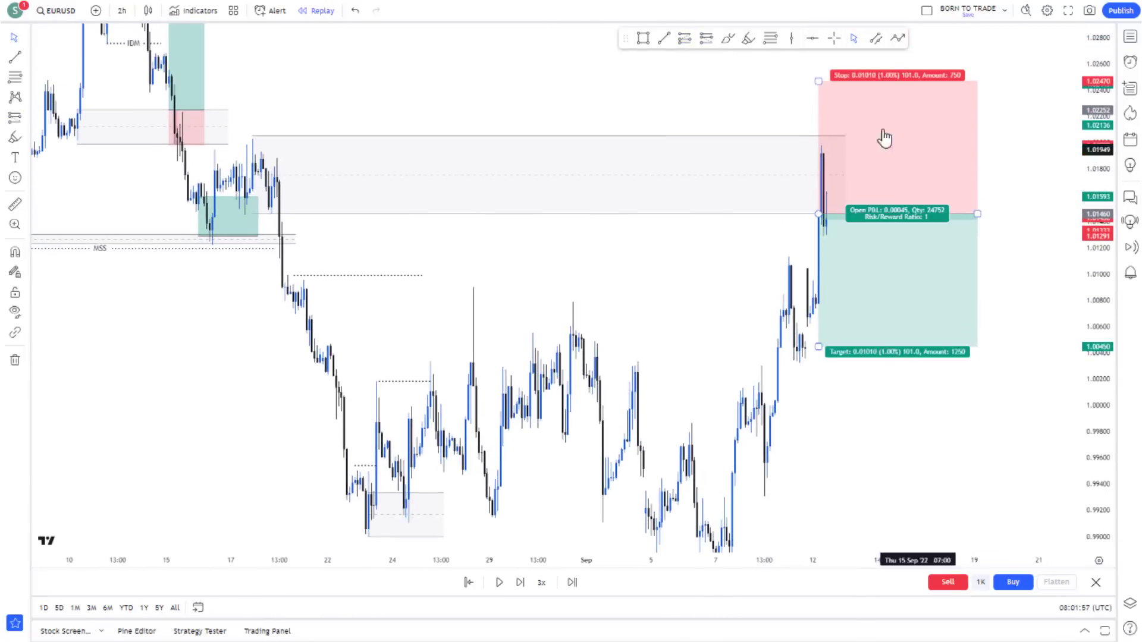
{"action": "left_click_drag", "start_coordinate": [819, 81], "coordinate": [831, 135]}
Set the short position's profit target at 0.99055 for a risk/reward of about 1:4
{"action": "left_click_drag", "start_coordinate": [845, 389], "coordinate": [778, 254]}
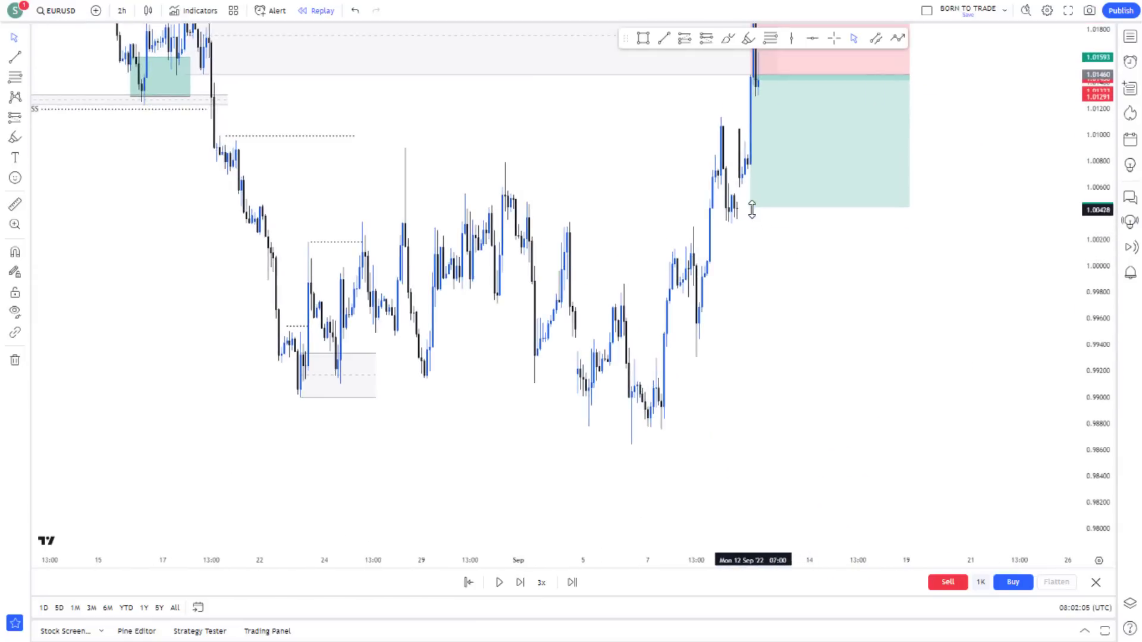
{"action": "left_click_drag", "start_coordinate": [752, 209], "coordinate": [777, 390]}
{"action": "left_click", "coordinate": [967, 269]}
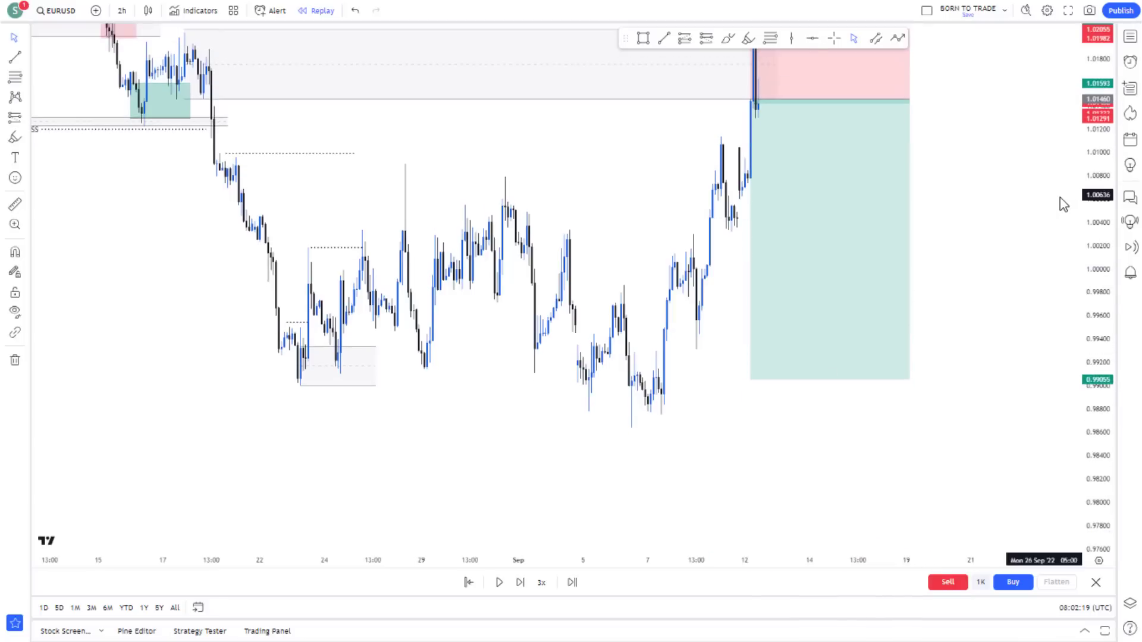
Run the replay at 3x to 21 September, keeping the short position in view, and pause it
{"action": "scroll", "coordinate": [1053, 178], "scroll_direction": "down", "scroll_amount": 3}
{"action": "left_click_drag", "start_coordinate": [1043, 160], "coordinate": [898, 263]}
{"action": "scroll", "coordinate": [880, 298], "scroll_direction": "up", "scroll_amount": 2}
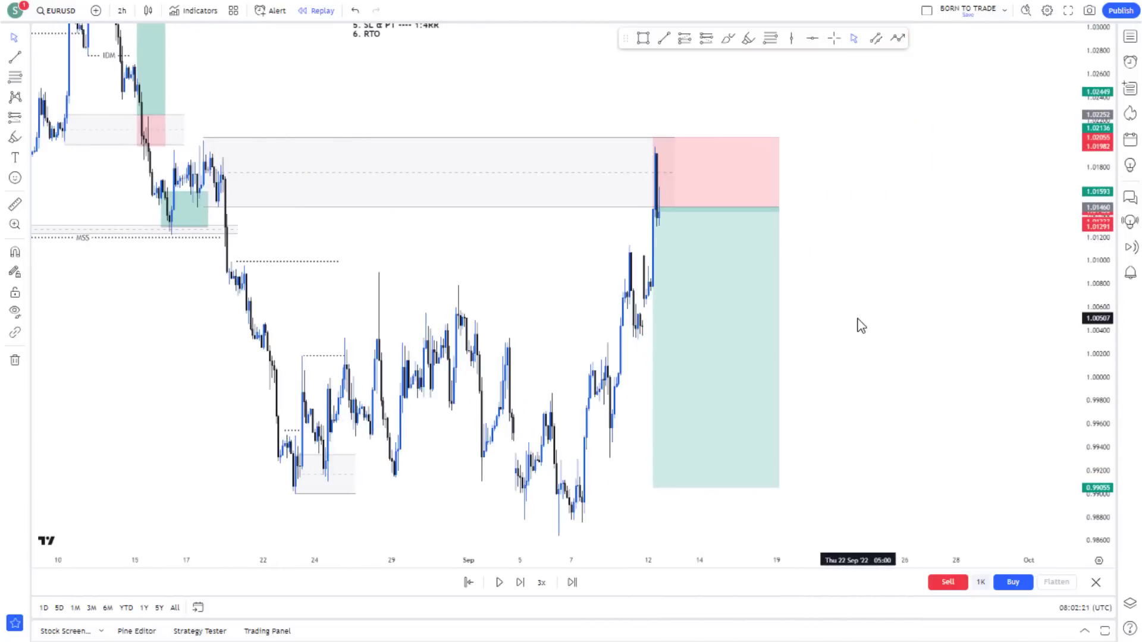
{"action": "left_click_drag", "start_coordinate": [859, 324], "coordinate": [847, 298]}
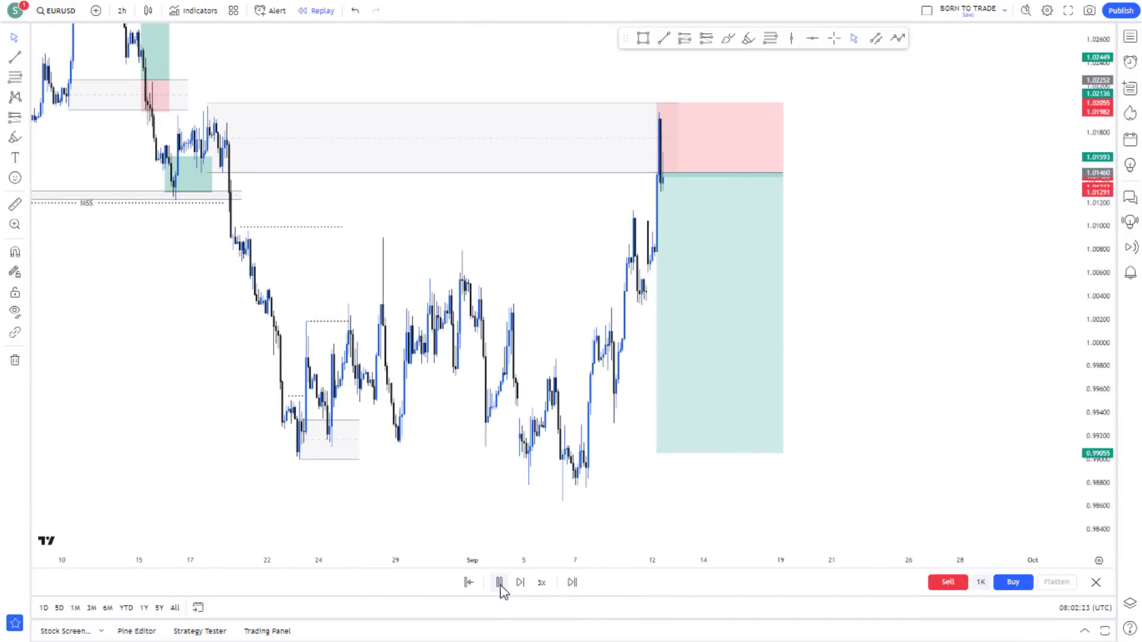
{"action": "scroll", "coordinate": [440, 267], "scroll_direction": "up", "scroll_amount": 2}
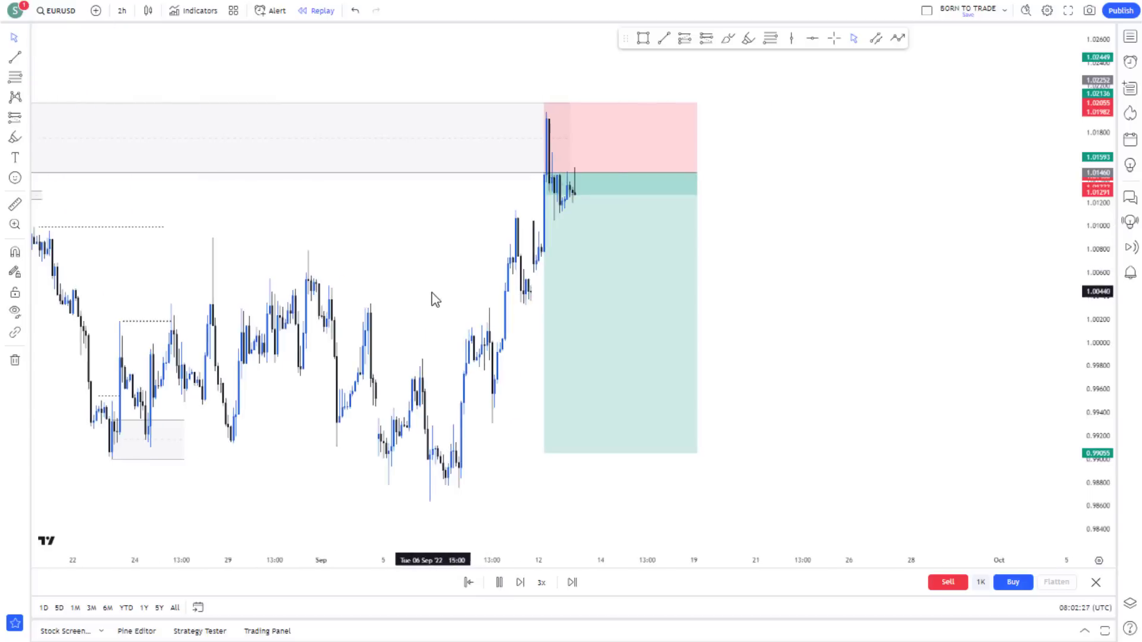
{"action": "left_click_drag", "start_coordinate": [434, 298], "coordinate": [479, 189]}
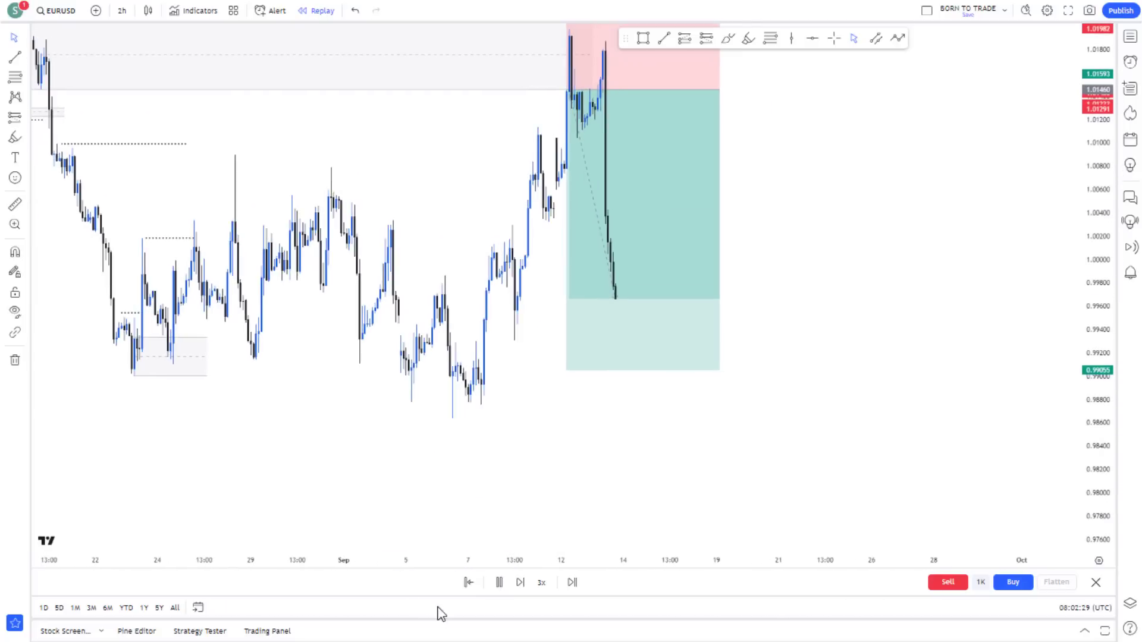
{"action": "left_click", "coordinate": [501, 584]}
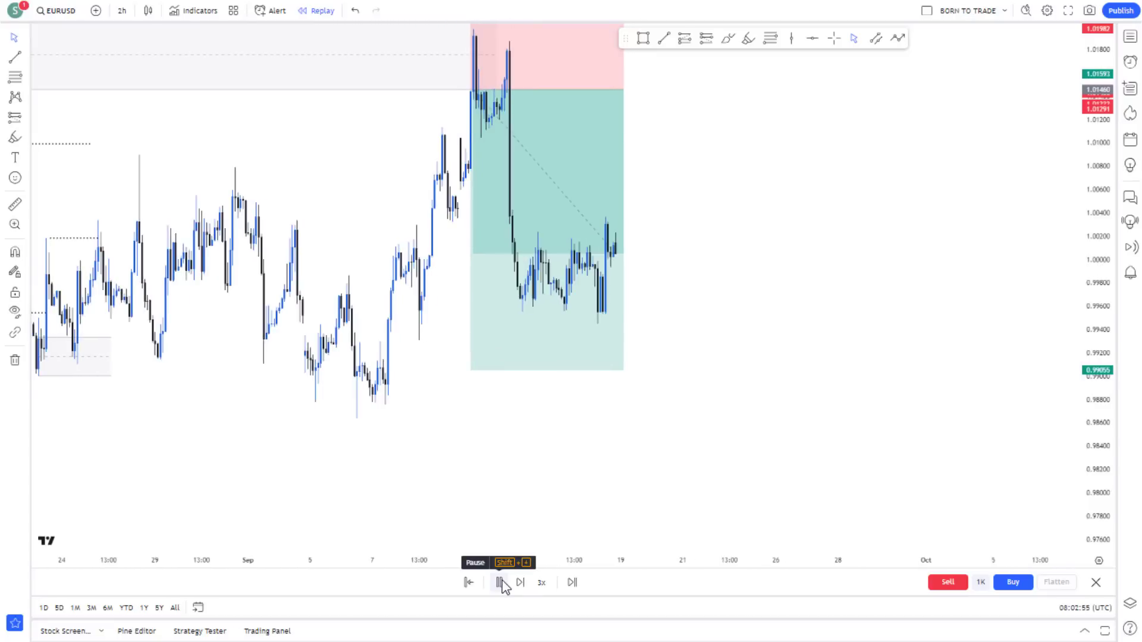
{"action": "left_click", "coordinate": [502, 583]}
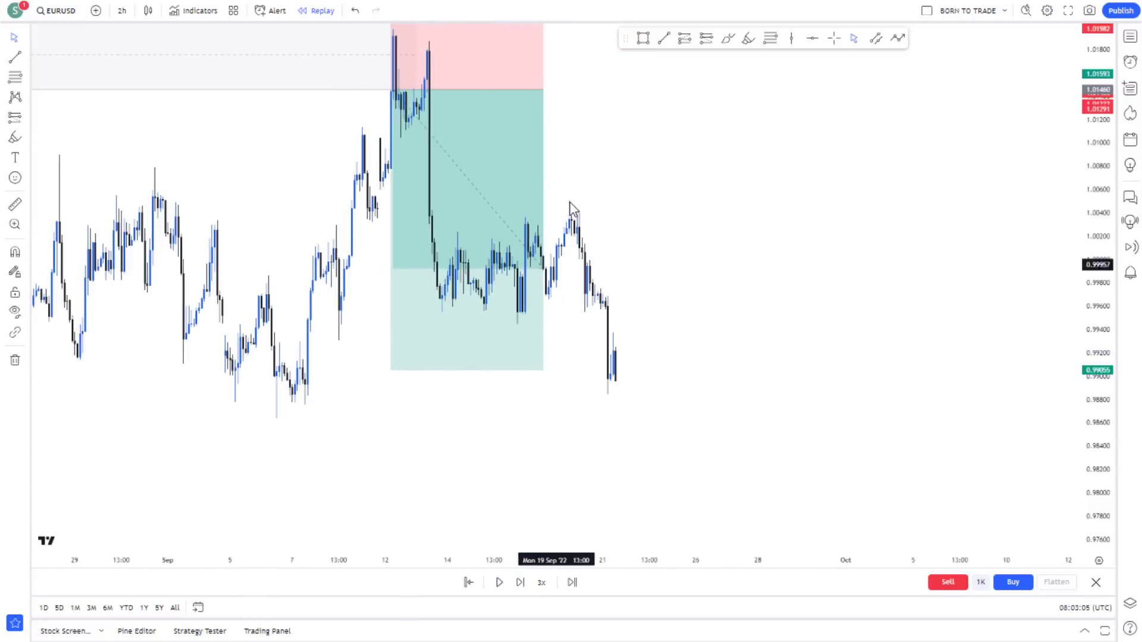
Extend the short position so that it ends at 21 September 09:00
{"action": "left_click_drag", "start_coordinate": [543, 91], "coordinate": [613, 95]}
{"action": "scroll", "coordinate": [728, 140], "scroll_direction": "down", "scroll_amount": 6}
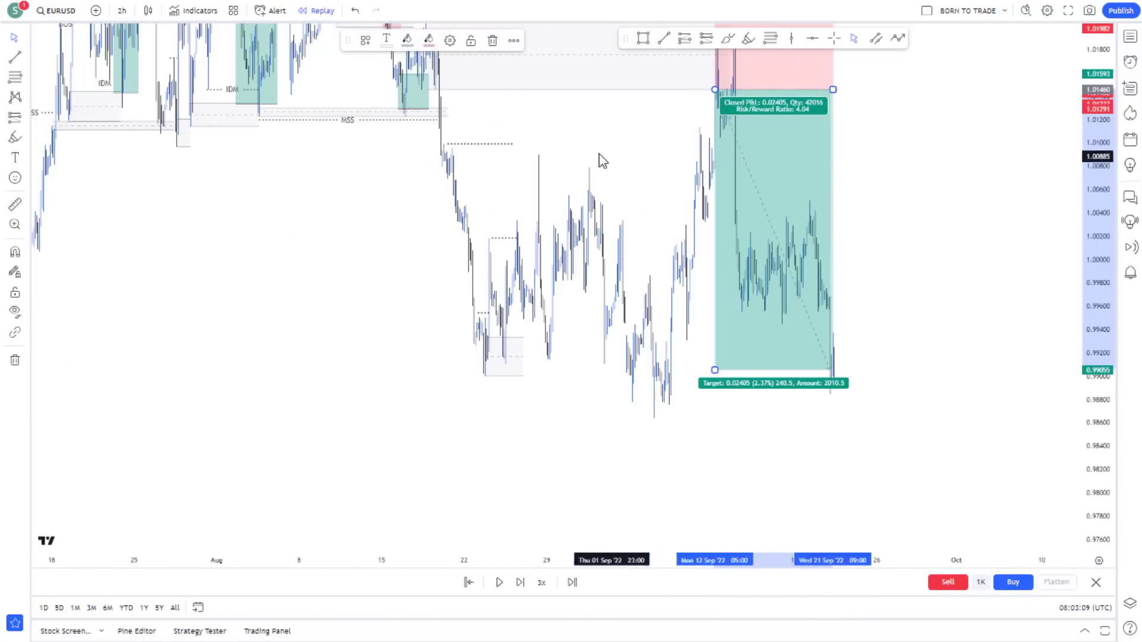
{"action": "mouse_move", "coordinate": [597, 160]}
{"action": "left_mouse_down"}
{"action": "mouse_move", "coordinate": [760, 312]}
{"action": "mouse_move", "coordinate": [554, 238]}
{"action": "left_mouse_up"}
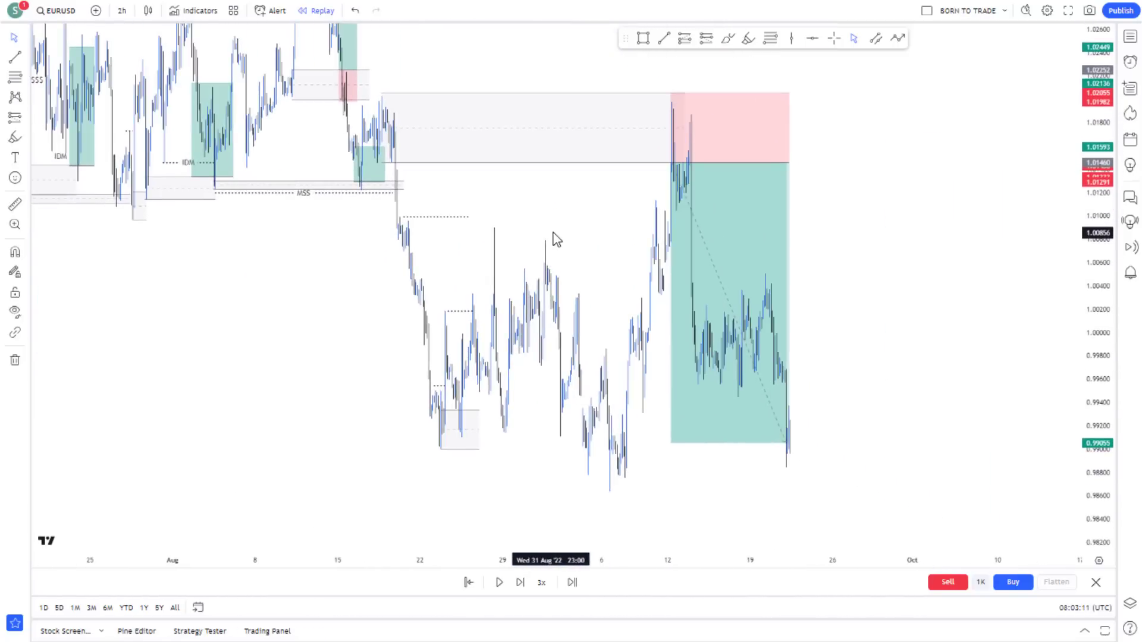
Move the short position's stop down to 1.01461, right at the entry price
{"action": "left_click", "coordinate": [683, 121]}
{"action": "left_click_drag", "start_coordinate": [671, 94], "coordinate": [682, 167]}
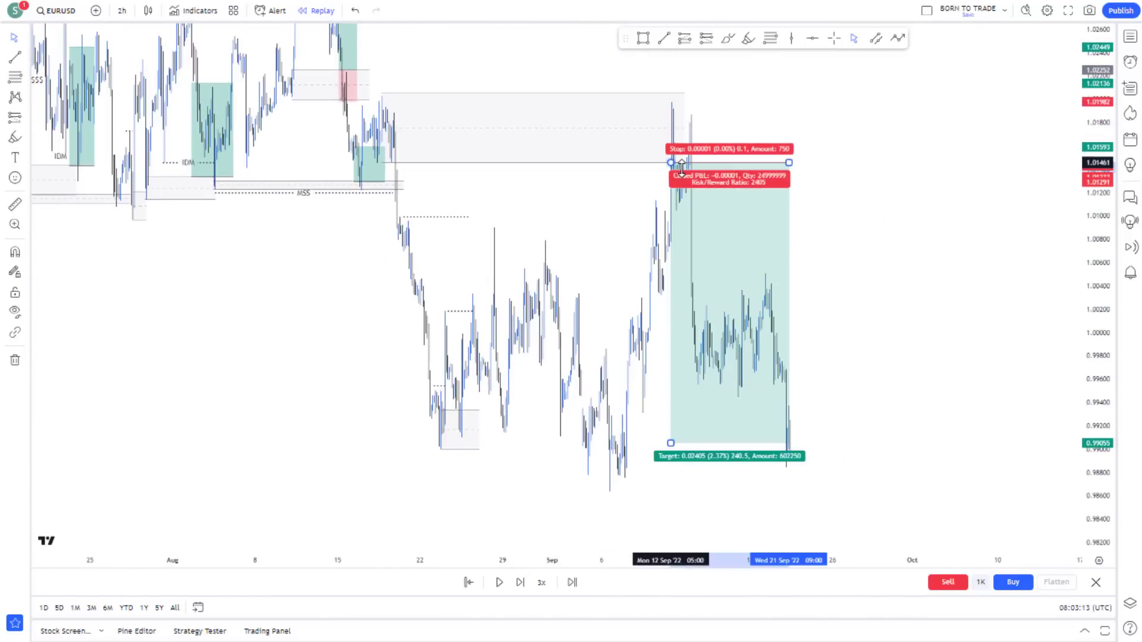
{"action": "left_click", "coordinate": [812, 279]}
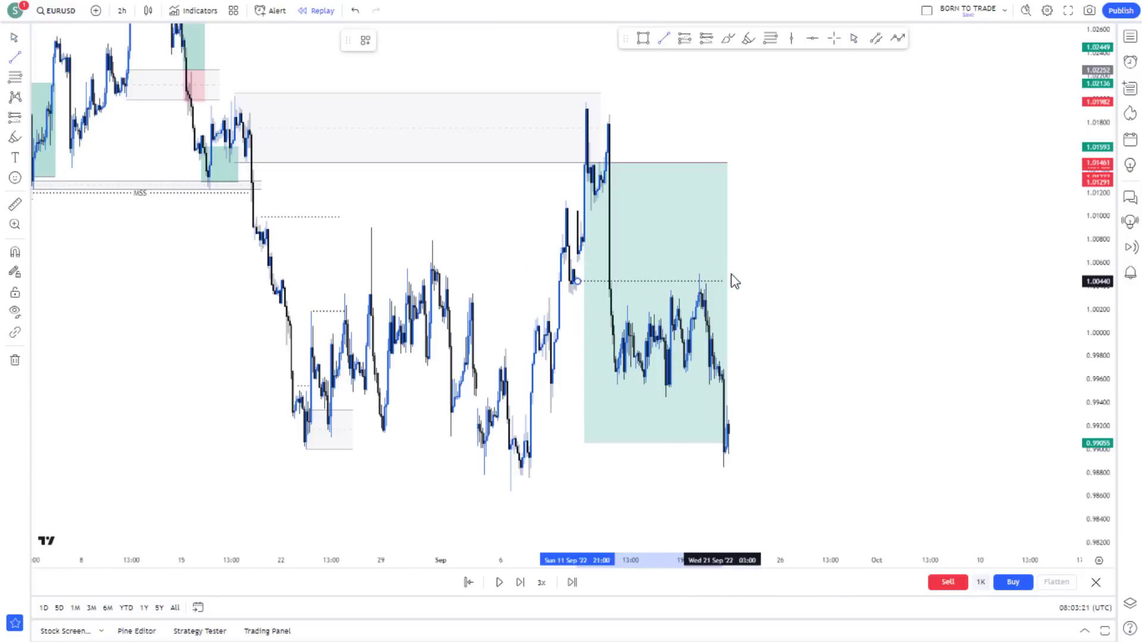
Draw a dotted line at about 1.0050 from 9 September 17:00 to about 22 September
{"action": "left_click", "coordinate": [747, 280], "text": "shift"}
{"action": "left_click_drag", "start_coordinate": [717, 281], "coordinate": [717, 278]}
{"action": "left_click_drag", "start_coordinate": [796, 229], "coordinate": [676, 170]}
{"action": "left_click_drag", "start_coordinate": [1097, 179], "coordinate": [1097, 259]}
{"action": "scroll", "coordinate": [922, 256], "scroll_direction": "down", "scroll_amount": 2}
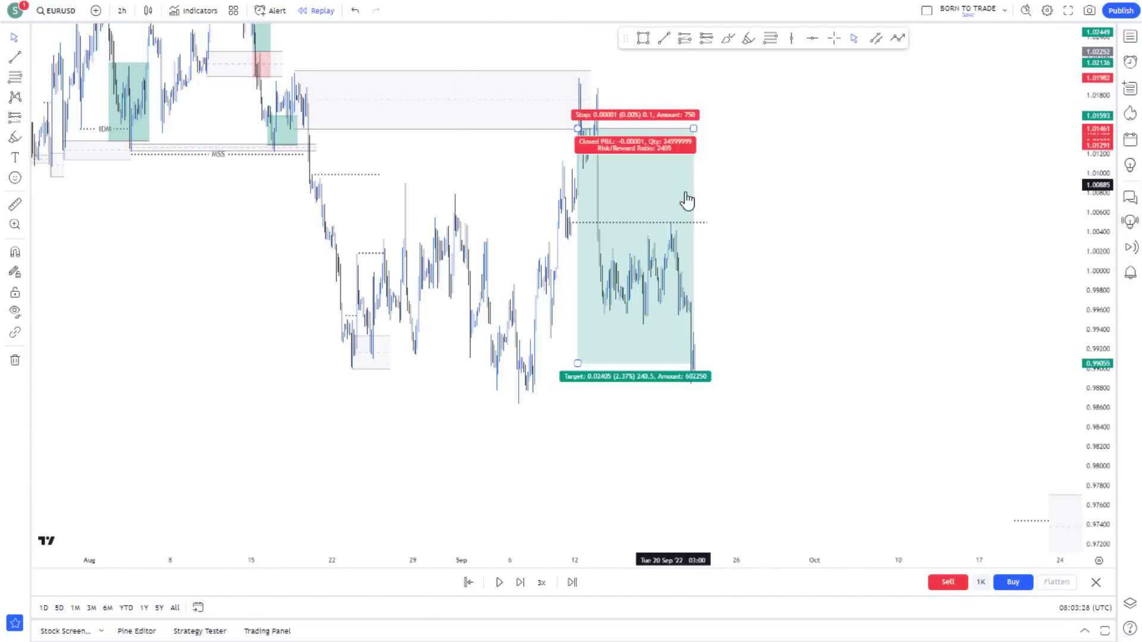
Draw a dotted line at 0.98605 from the 6 September low to about 28 September
{"action": "left_click_drag", "start_coordinate": [761, 203], "coordinate": [672, 190]}
{"action": "scroll", "coordinate": [725, 276], "scroll_direction": "up", "scroll_amount": 1}
{"action": "left_click", "coordinate": [664, 38]}
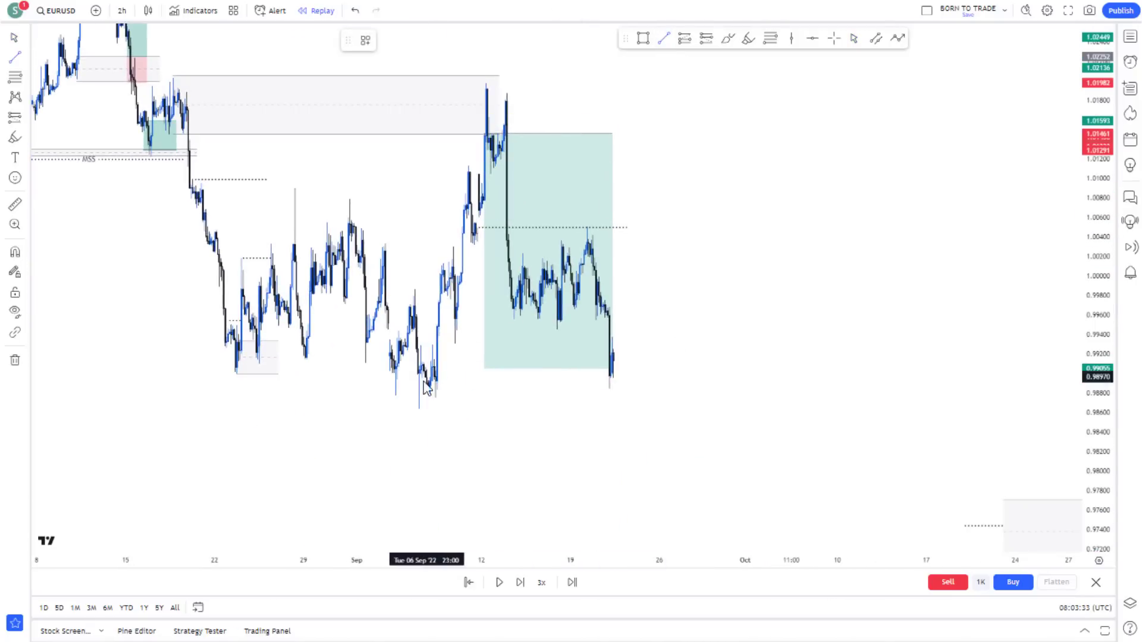
{"action": "left_click", "coordinate": [415, 413]}
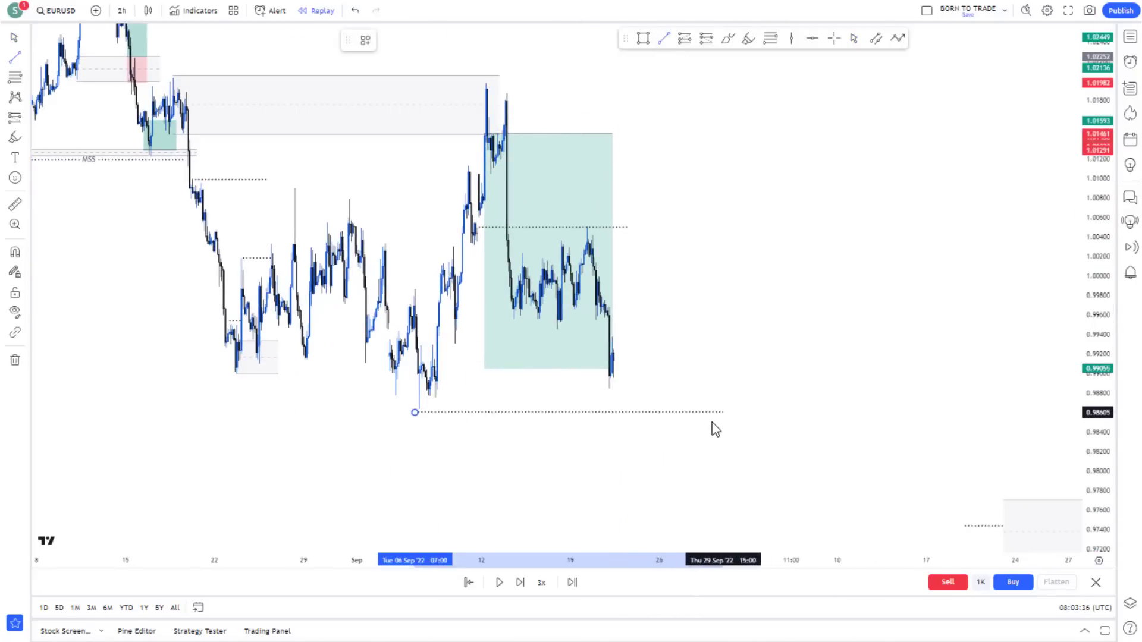
{"action": "left_click", "coordinate": [710, 413]}
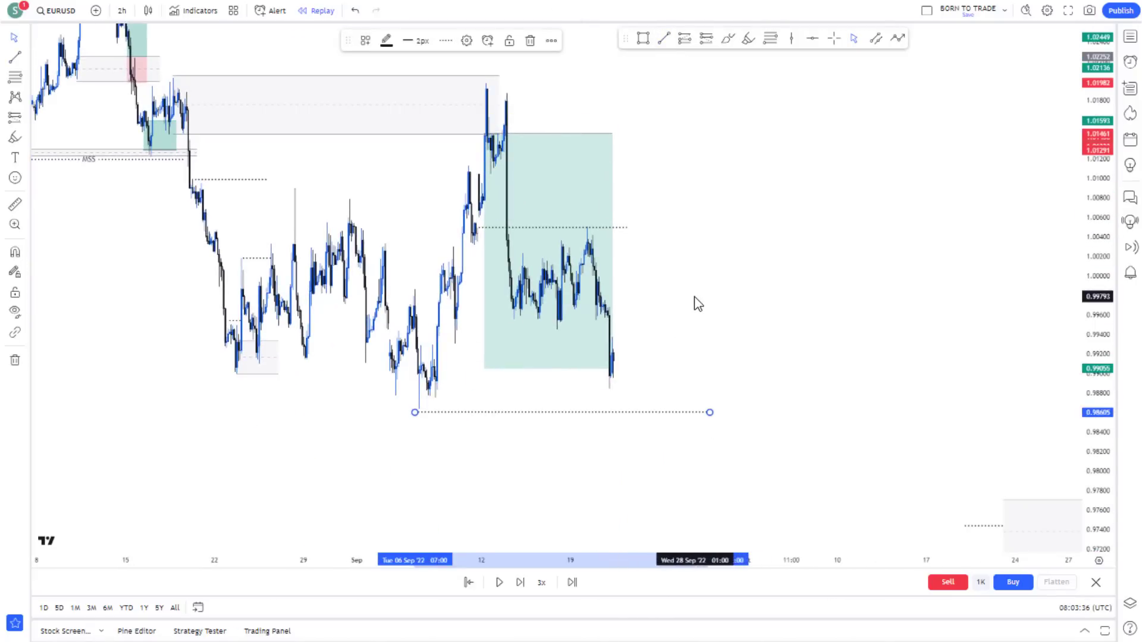
Circle the 12–13 September highs with the Highlighter and undo the stroke
{"action": "left_click", "coordinate": [748, 39]}
{"action": "mouse_move", "coordinate": [503, 88]}
{"action": "left_mouse_down"}
{"action": "mouse_move", "coordinate": [473, 100]}
{"action": "mouse_move", "coordinate": [512, 98]}
{"action": "left_mouse_up"}
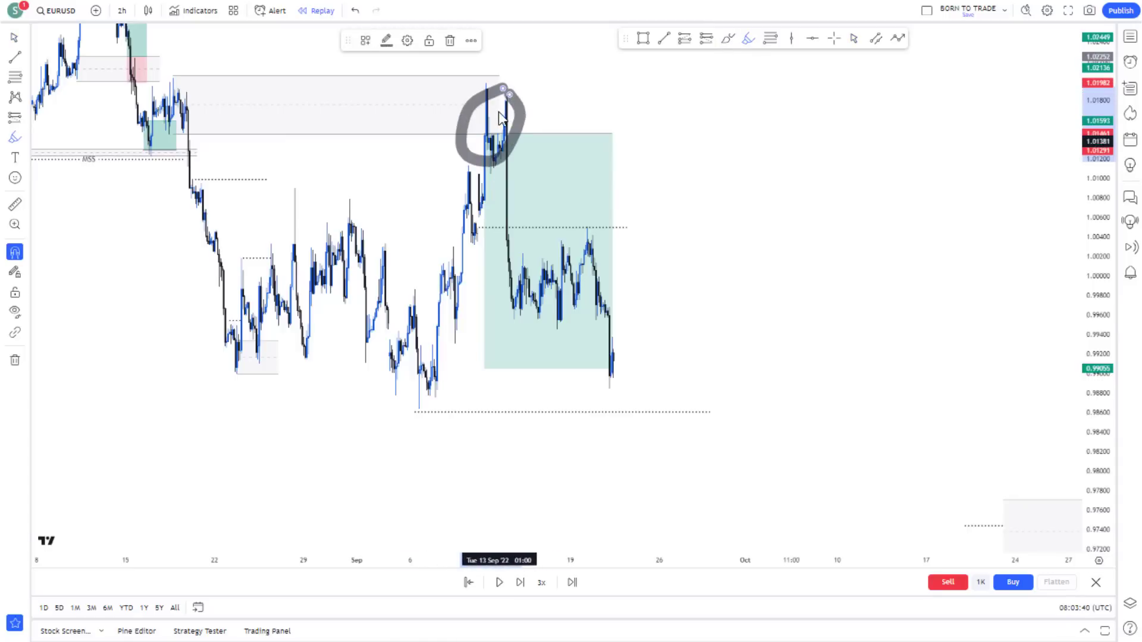
{"action": "key", "text": "ctrl+z"}
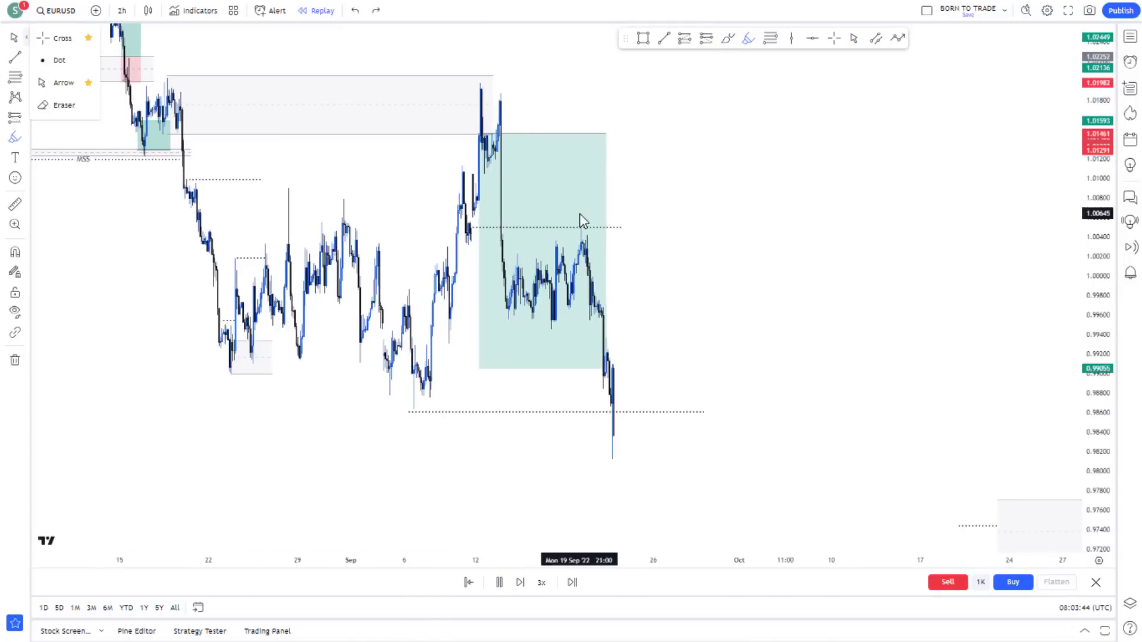
Run the replay at 3x to 22 September and pause it
{"action": "scroll", "coordinate": [486, 130], "scroll_direction": "up", "scroll_amount": 2}
{"action": "left_click_drag", "start_coordinate": [486, 130], "coordinate": [618, 143]}
Delete the dotted line at about 1.0050 and shorten the short position so that it ends late on 12 September
{"action": "left_click", "coordinate": [567, 242]}
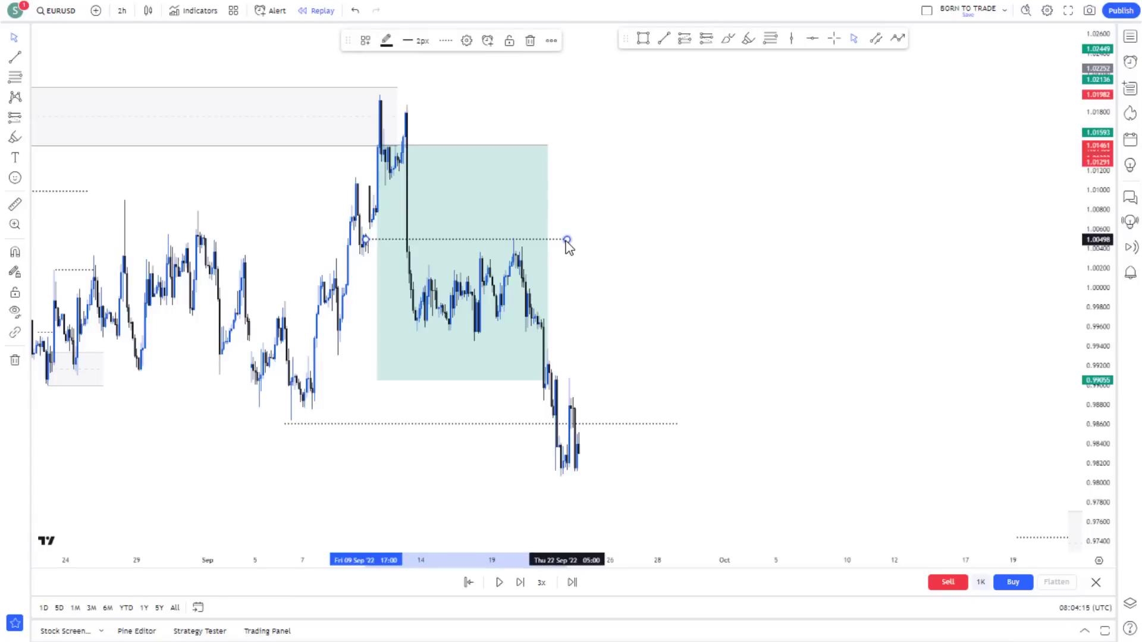
{"action": "left_click", "coordinate": [552, 254]}
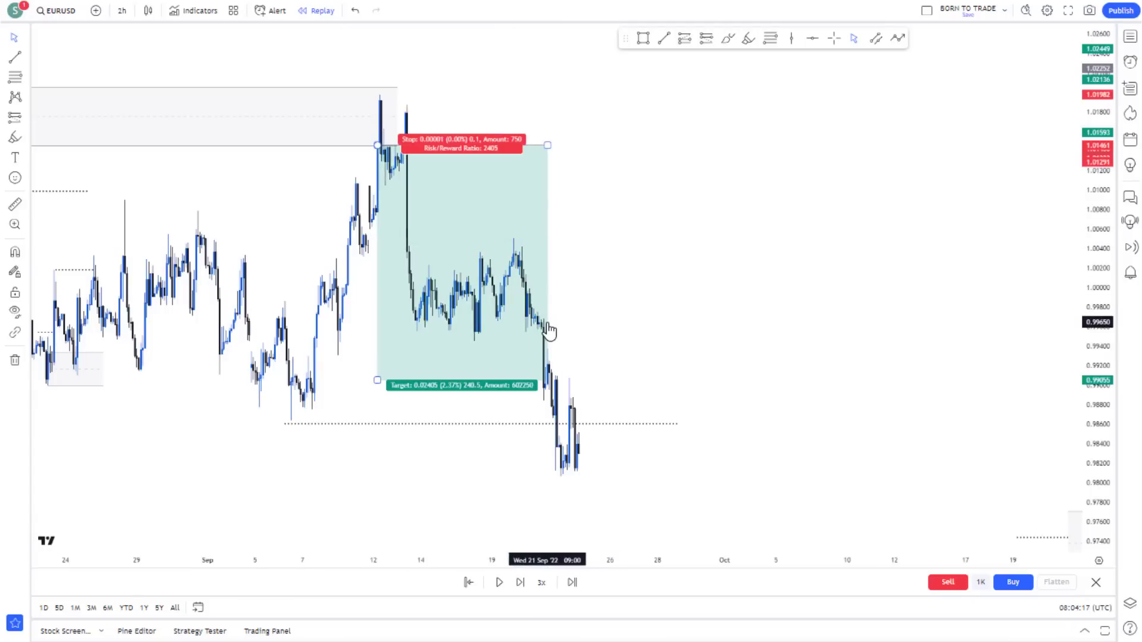
{"action": "left_click_drag", "start_coordinate": [547, 145], "coordinate": [395, 149]}
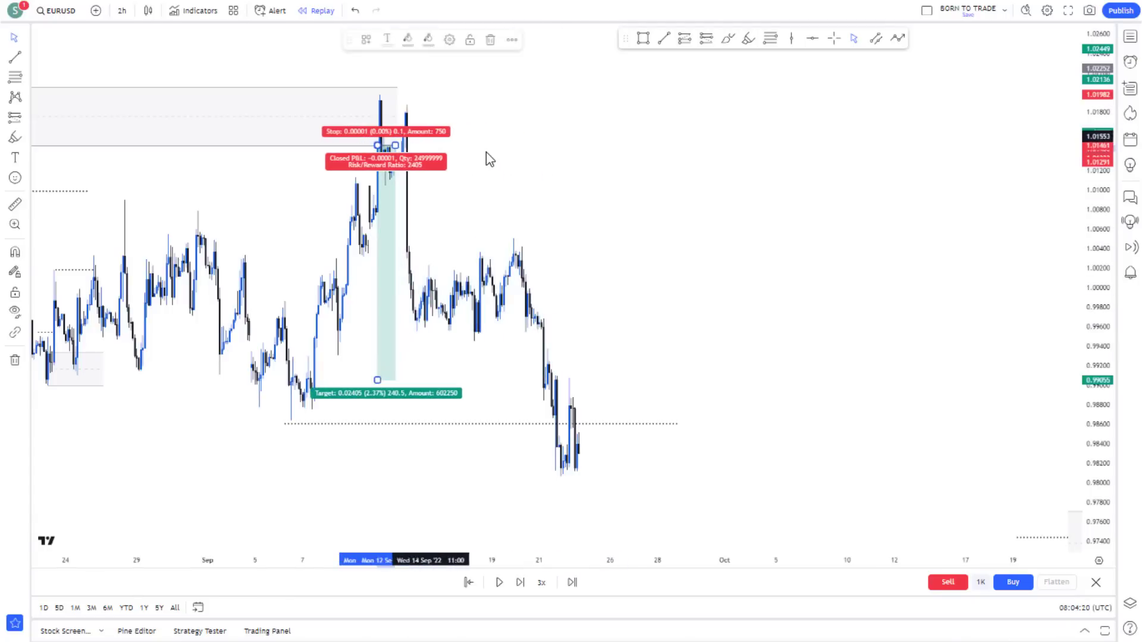
Draw a short dotted line at 1.00387 from the 16 September high to 19 September 21:00
{"action": "left_click", "coordinate": [661, 40]}
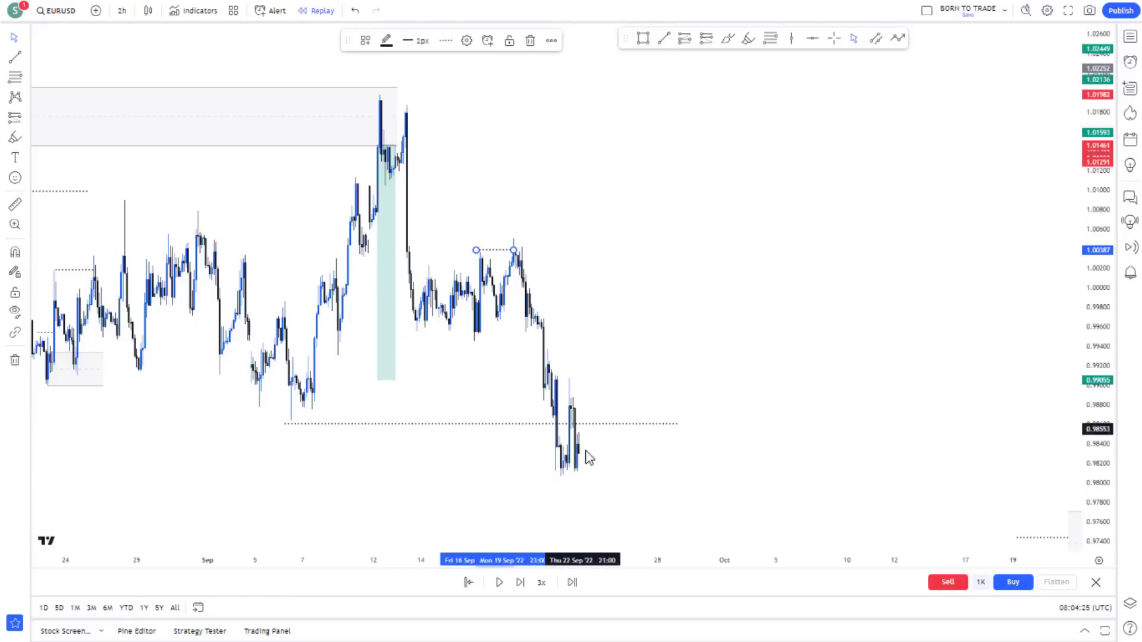
{"action": "scroll", "coordinate": [591, 309], "scroll_direction": "up", "scroll_amount": 1}
{"action": "left_click_drag", "start_coordinate": [543, 319], "coordinate": [657, 305]}
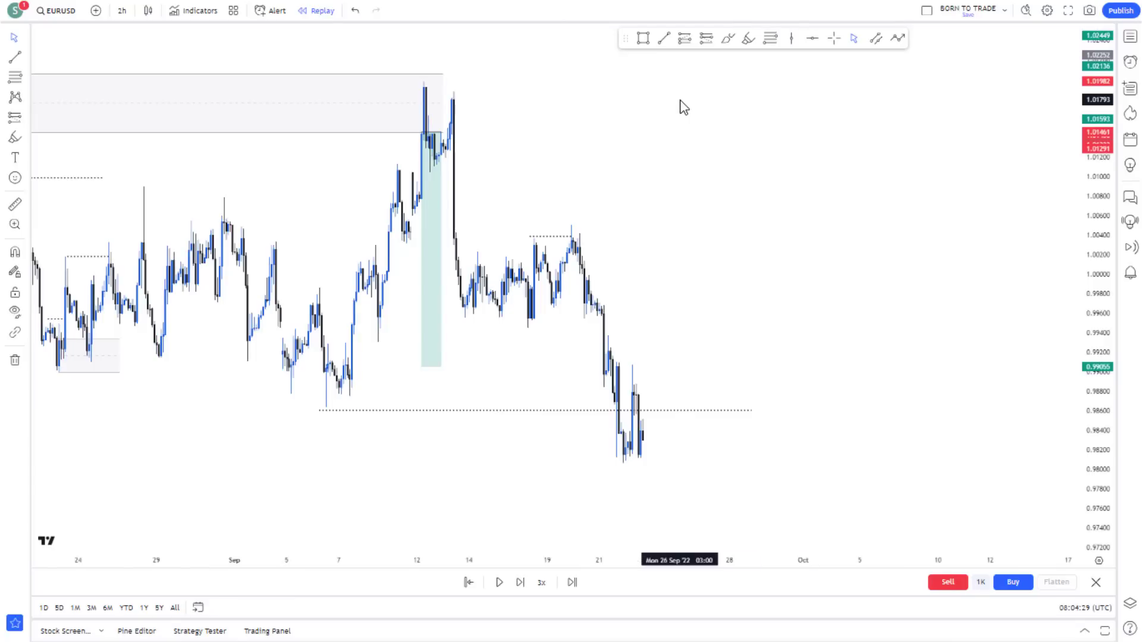
Draw a supply zone from 0.99656 to 1.00513, starting at 19 September 05:00 and ending on about 29 September
{"action": "left_click", "coordinate": [553, 307]}
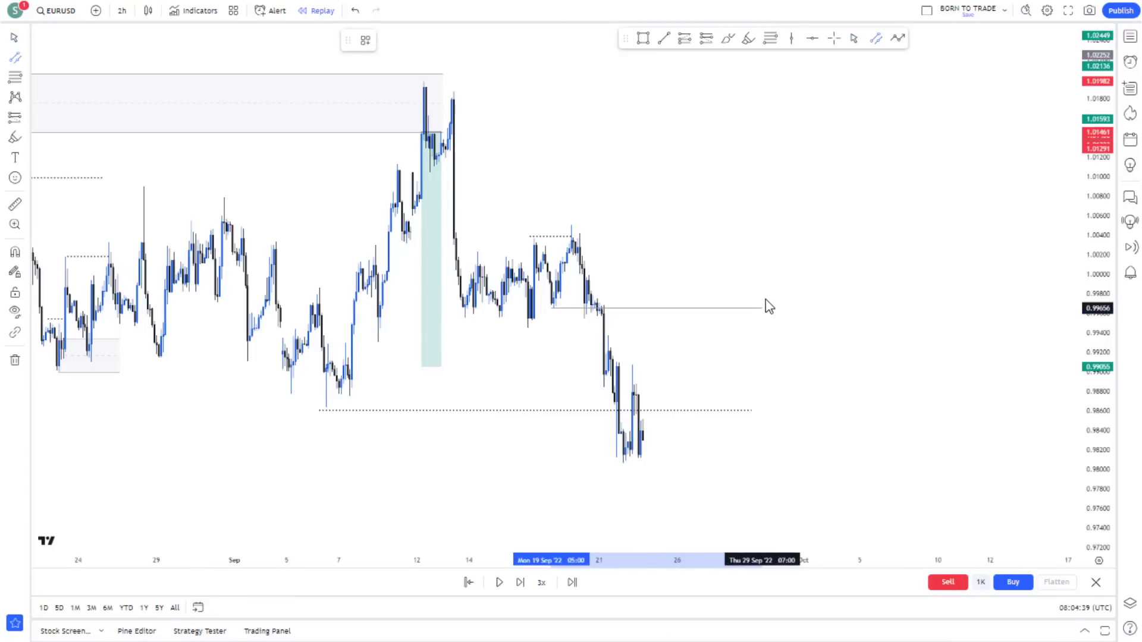
{"action": "left_click_drag", "start_coordinate": [765, 299], "coordinate": [766, 223]}
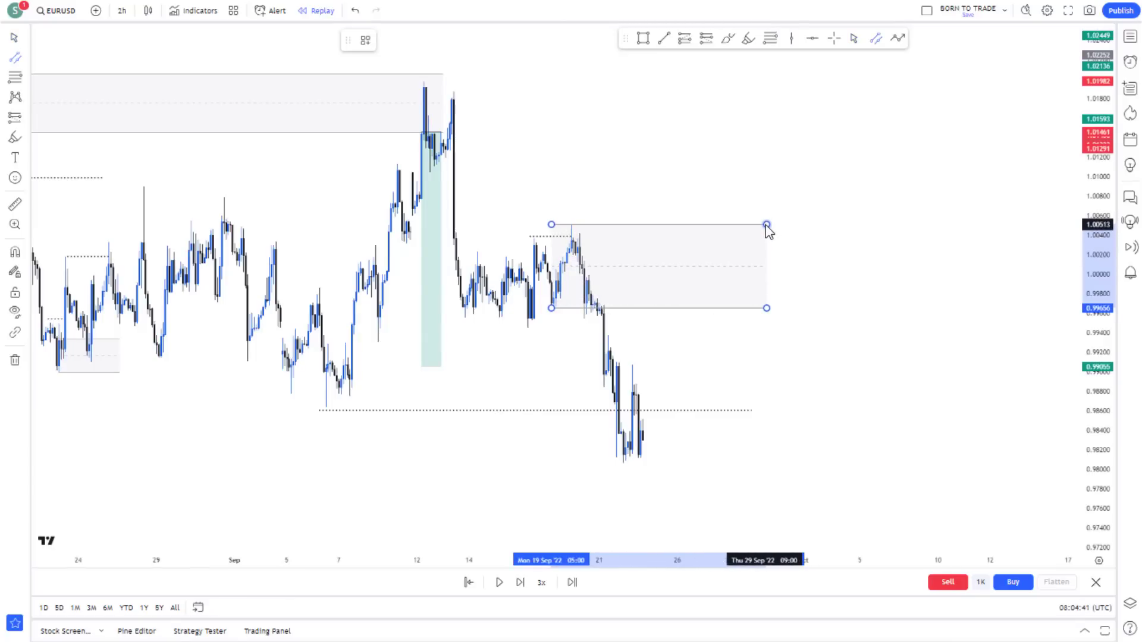
{"action": "double_click", "coordinate": [766, 225]}
{"action": "key", "text": "Escape"}
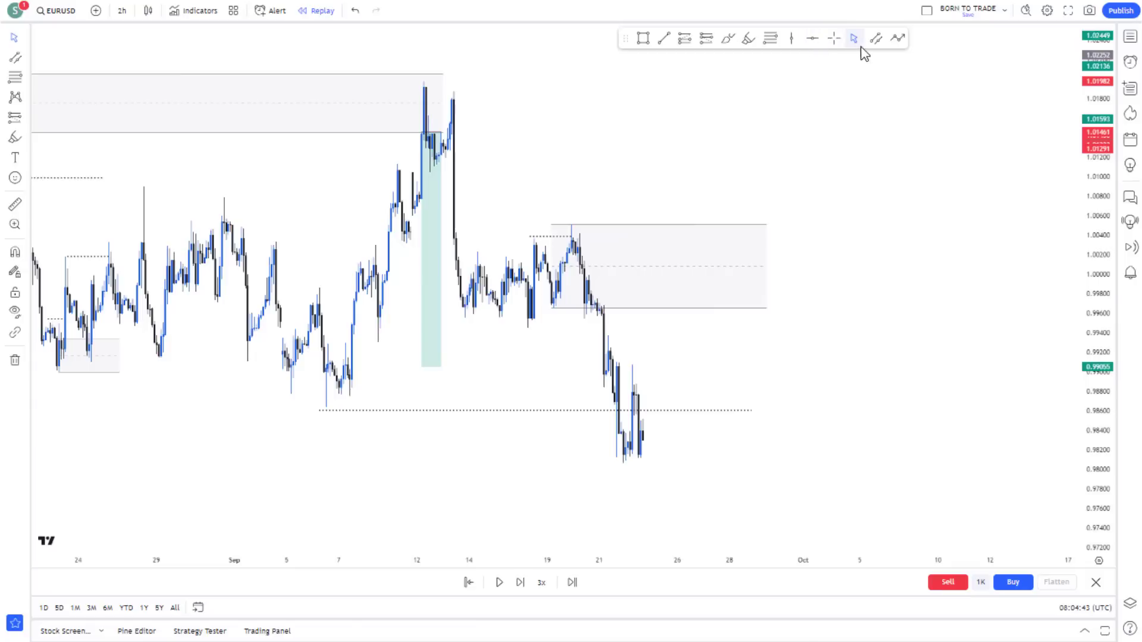
Draw a supply zone from 1.01062 to 1.01947, starting at 12 September 13:00 and ending on 4 October
{"action": "left_click", "coordinate": [430, 171]}
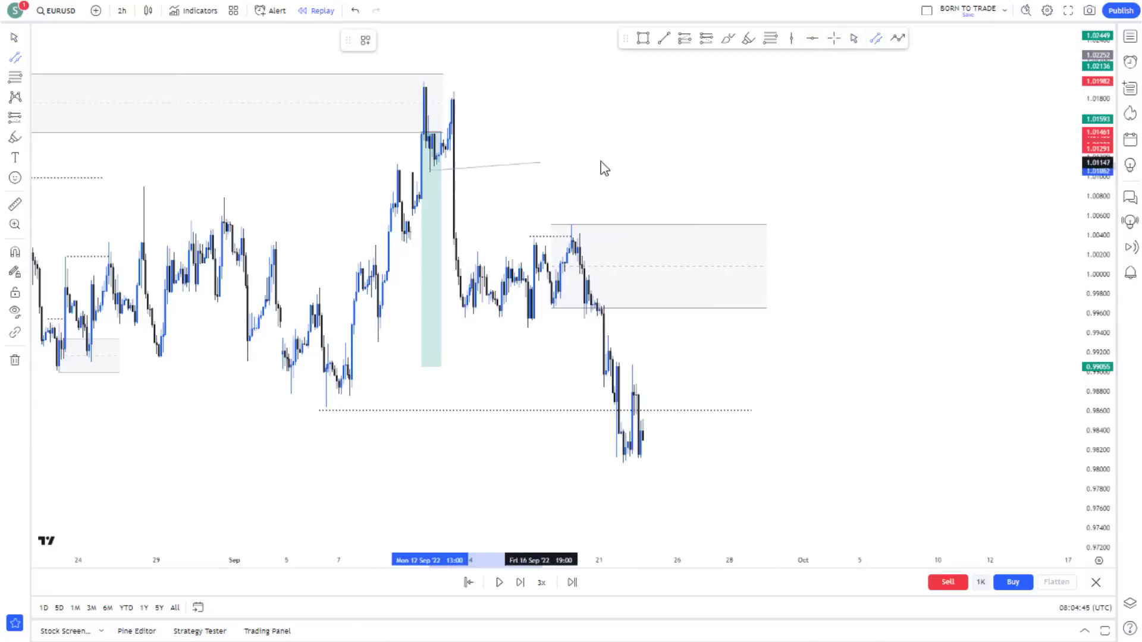
{"action": "left_click", "coordinate": [834, 171]}
{"action": "left_click", "coordinate": [835, 158]}
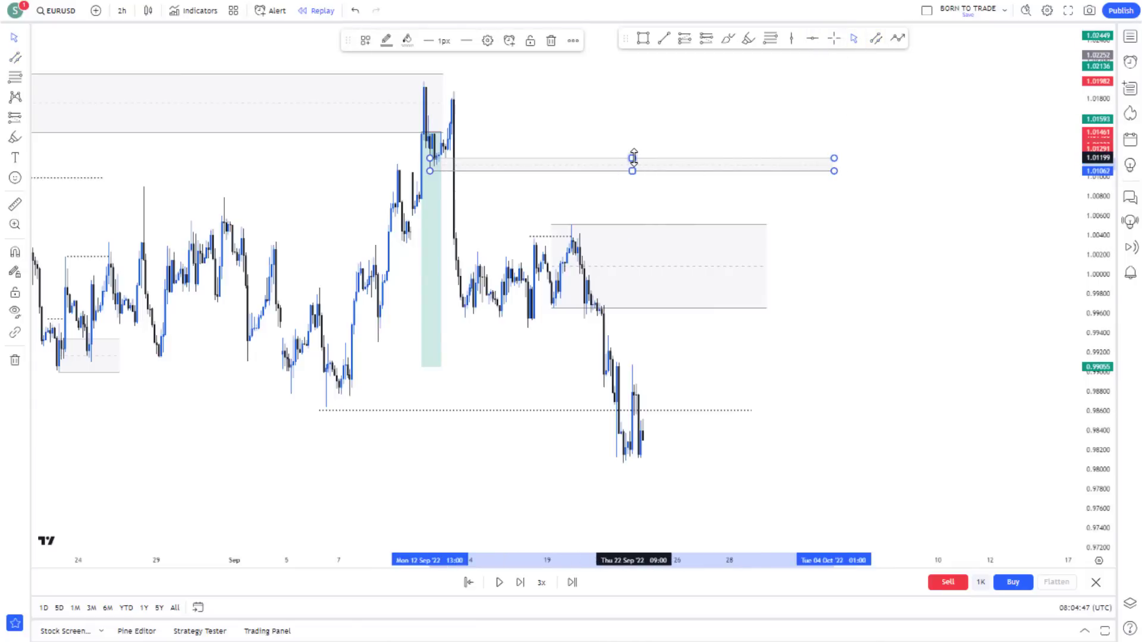
{"action": "left_click_drag", "start_coordinate": [634, 157], "coordinate": [635, 84]}
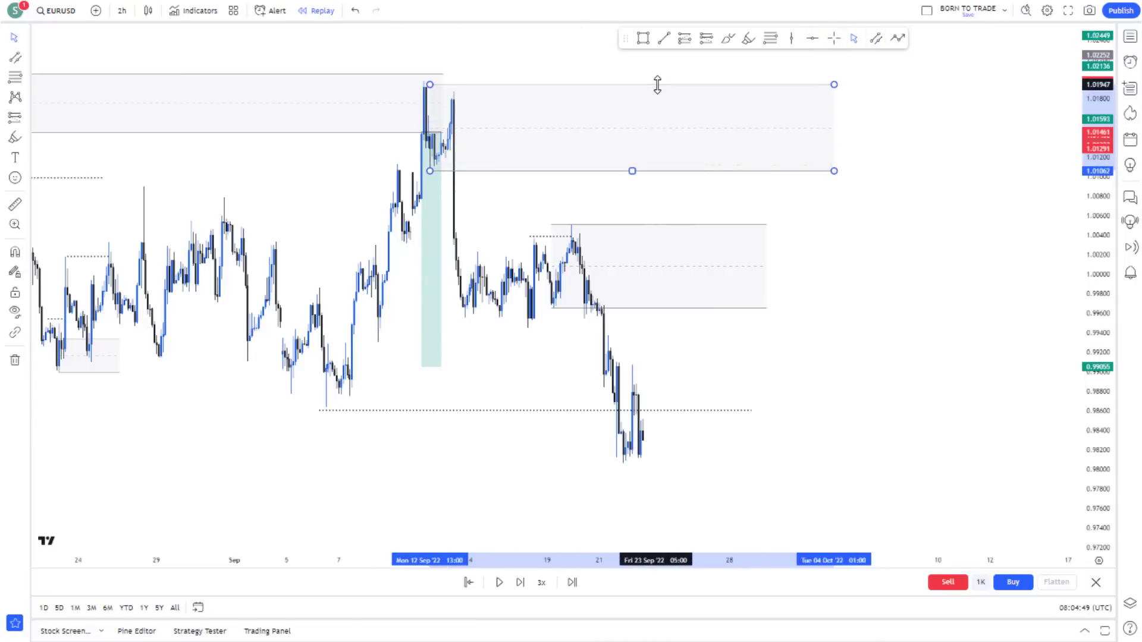
{"action": "left_click", "coordinate": [702, 193]}
Place a short position at the lower supply zone's bottom edge, starting 26 September 07:00, with entry 0.99650 and stop 1.00519
{"action": "scroll", "coordinate": [706, 204], "scroll_direction": "up", "scroll_amount": 3}
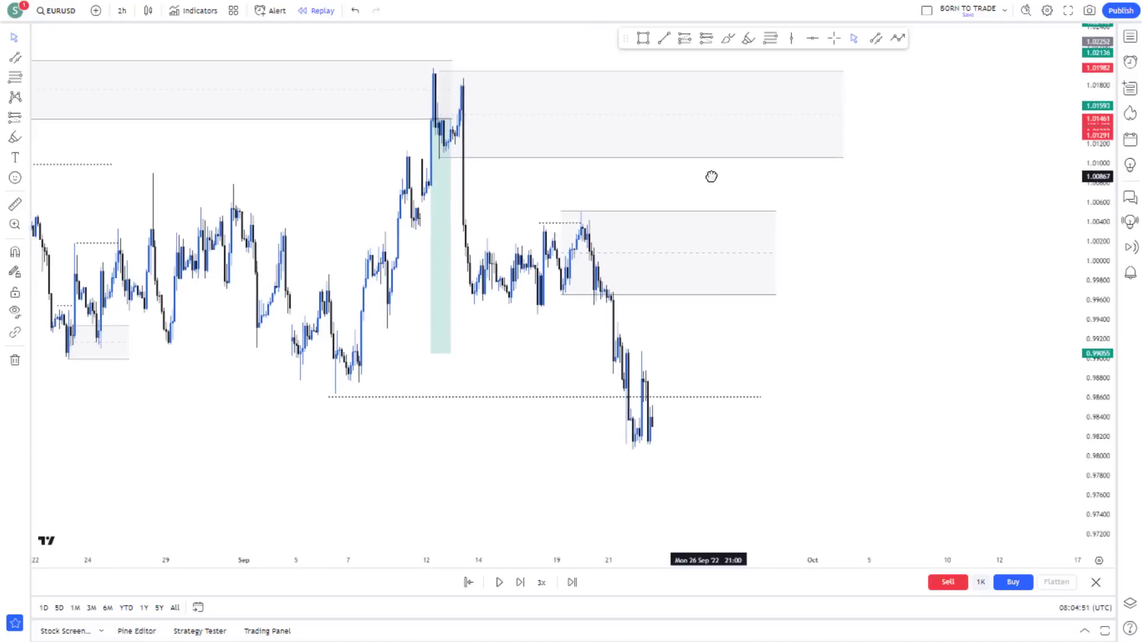
{"action": "left_click", "coordinate": [705, 40]}
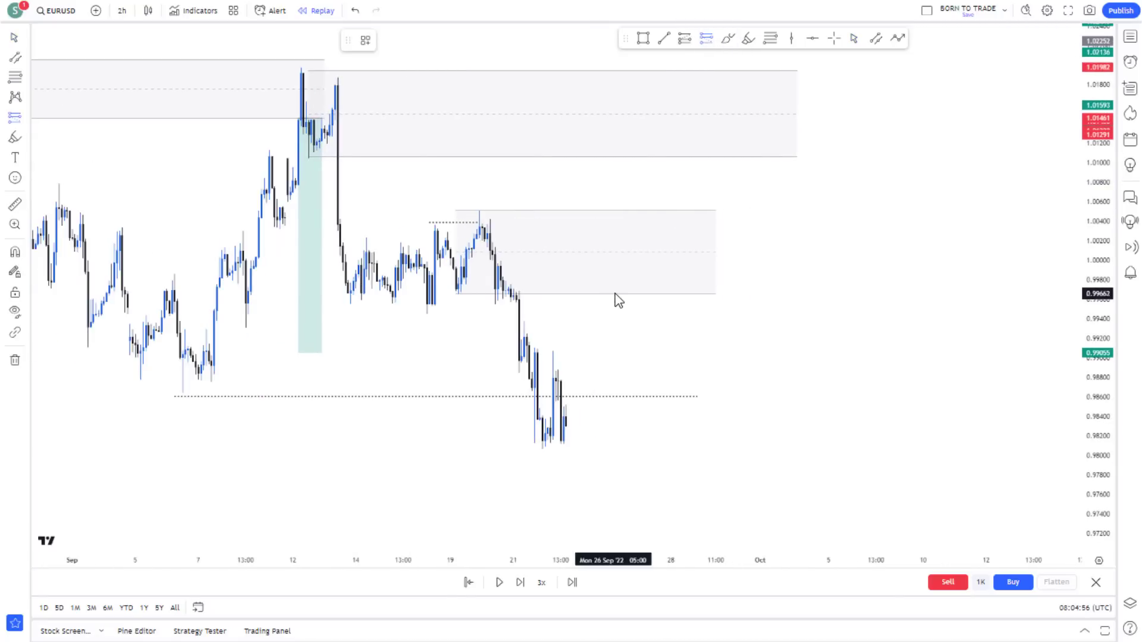
{"action": "left_click", "coordinate": [616, 295]}
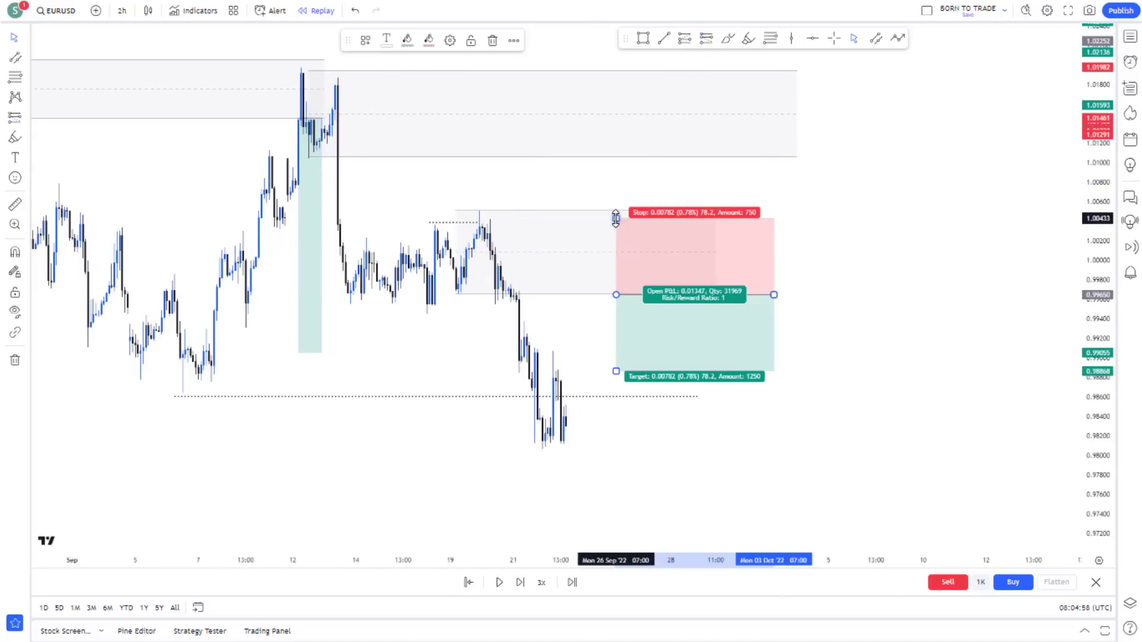
{"action": "left_click_drag", "start_coordinate": [615, 218], "coordinate": [623, 209]}
Extend the short position's target down to 0.96177 for a risk/reward ratio of 4
{"action": "left_click_drag", "start_coordinate": [812, 387], "coordinate": [823, 264]}
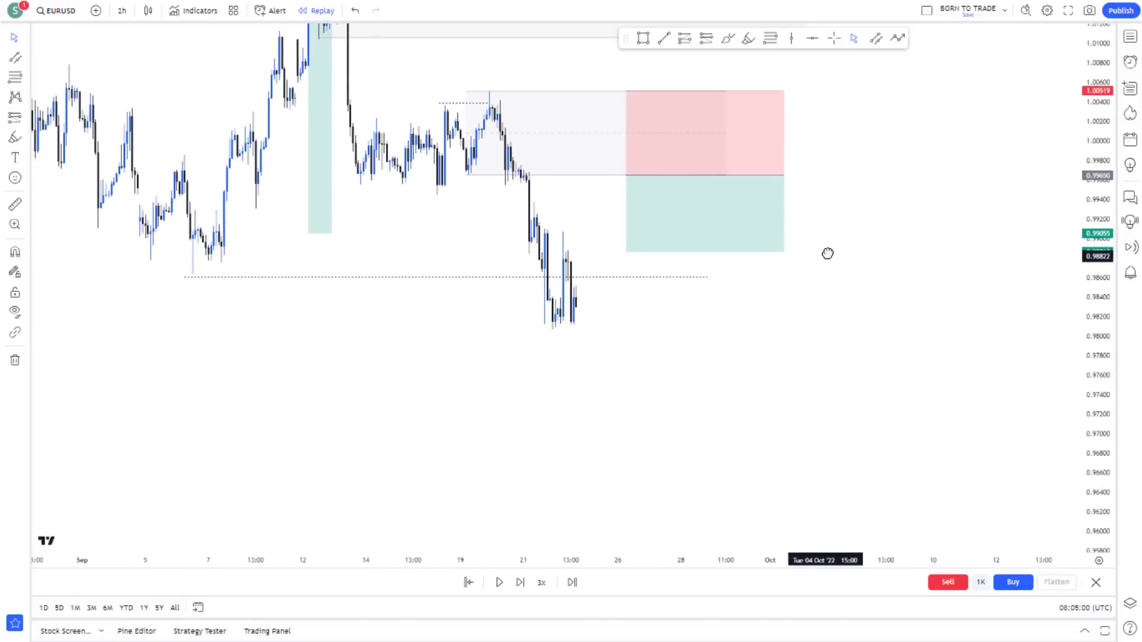
{"action": "left_click_drag", "start_coordinate": [666, 248], "coordinate": [687, 465]}
{"action": "left_click_drag", "start_coordinate": [688, 468], "coordinate": [697, 489]}
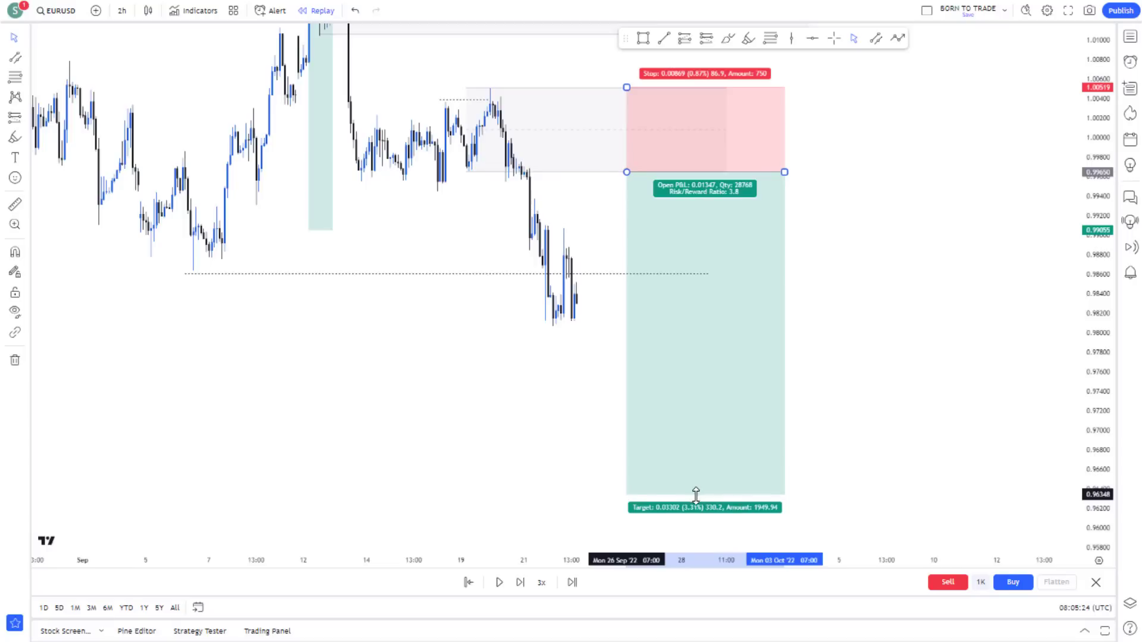
{"action": "left_click_drag", "start_coordinate": [696, 496], "coordinate": [696, 511]}
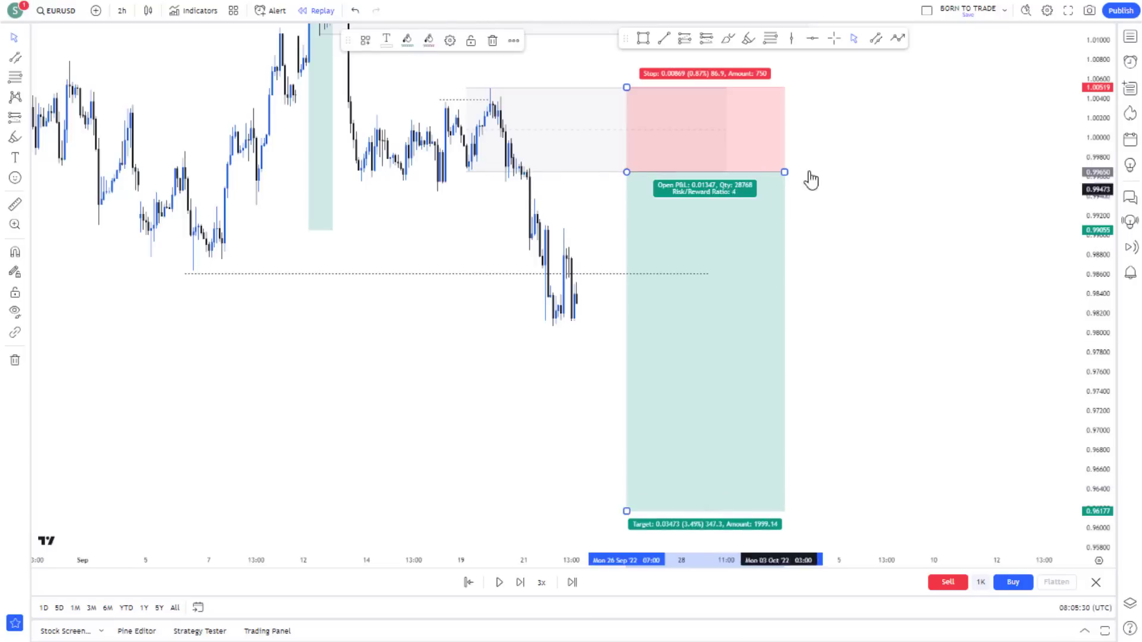
{"action": "left_click", "coordinate": [839, 217]}
{"action": "left_click_drag", "start_coordinate": [847, 232], "coordinate": [902, 218]}
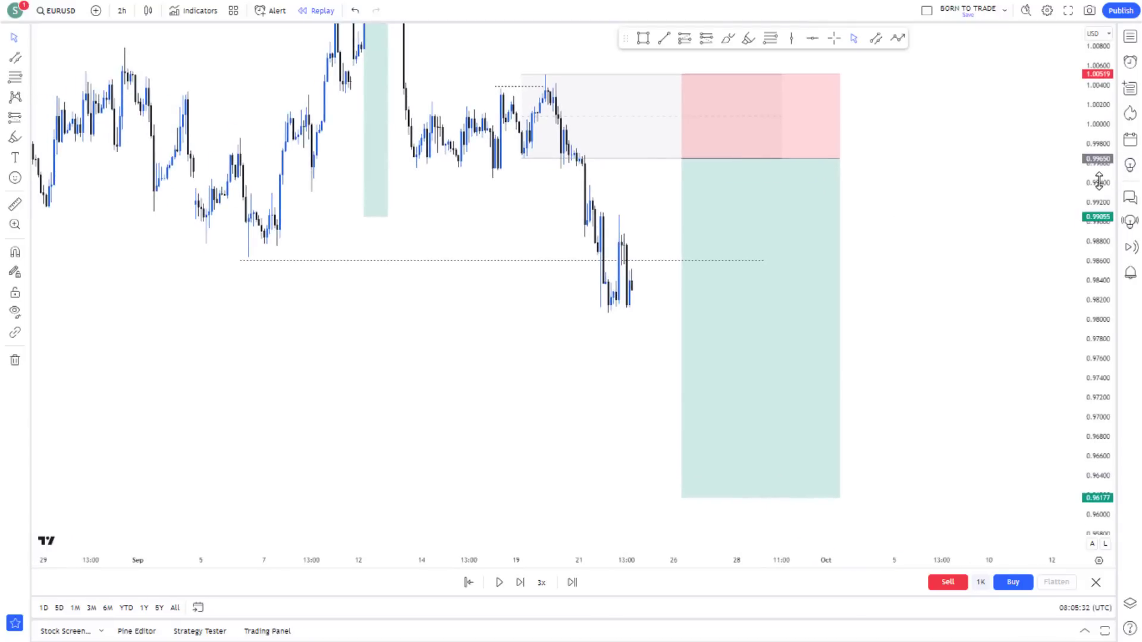
Play the replay through late September and delete the leftover dotted line at about 0.95165
{"action": "left_click_drag", "start_coordinate": [1099, 182], "coordinate": [1100, 194]}
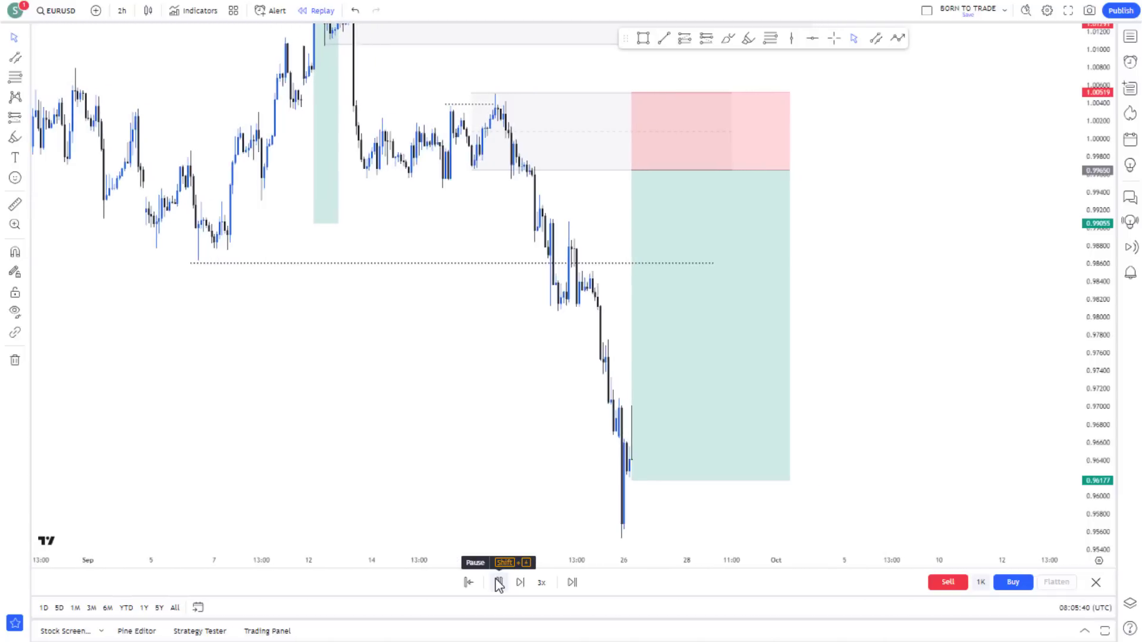
{"action": "left_click_drag", "start_coordinate": [502, 445], "coordinate": [550, 349]}
{"action": "scroll", "coordinate": [550, 346], "scroll_direction": "up", "scroll_amount": 3}
{"action": "left_click_drag", "start_coordinate": [478, 321], "coordinate": [489, 356]}
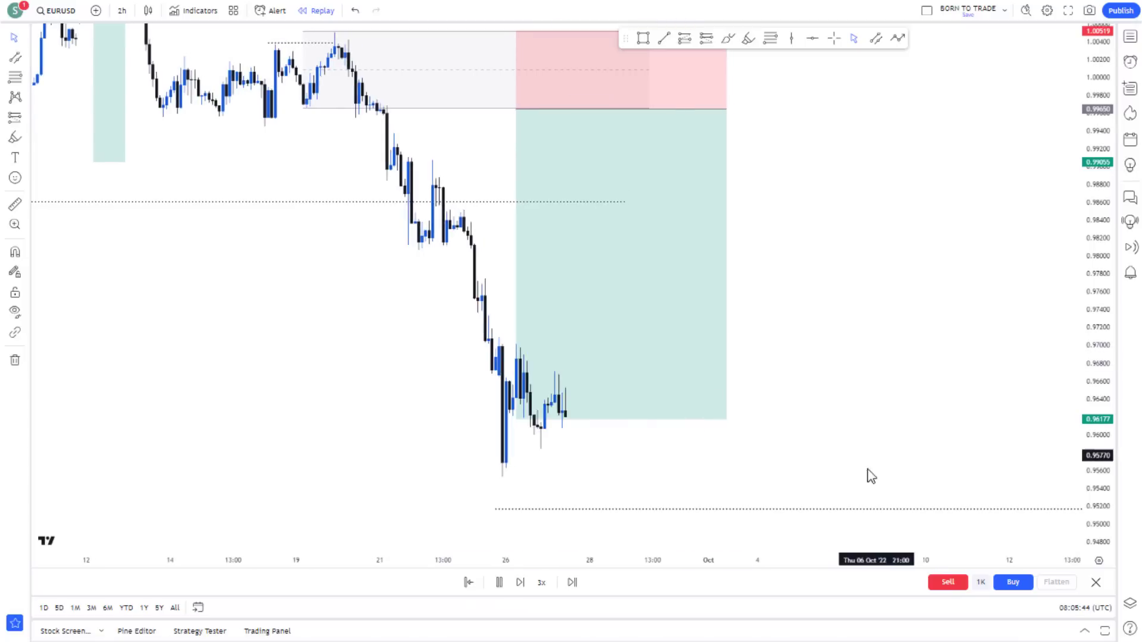
{"action": "double_click", "coordinate": [653, 509]}
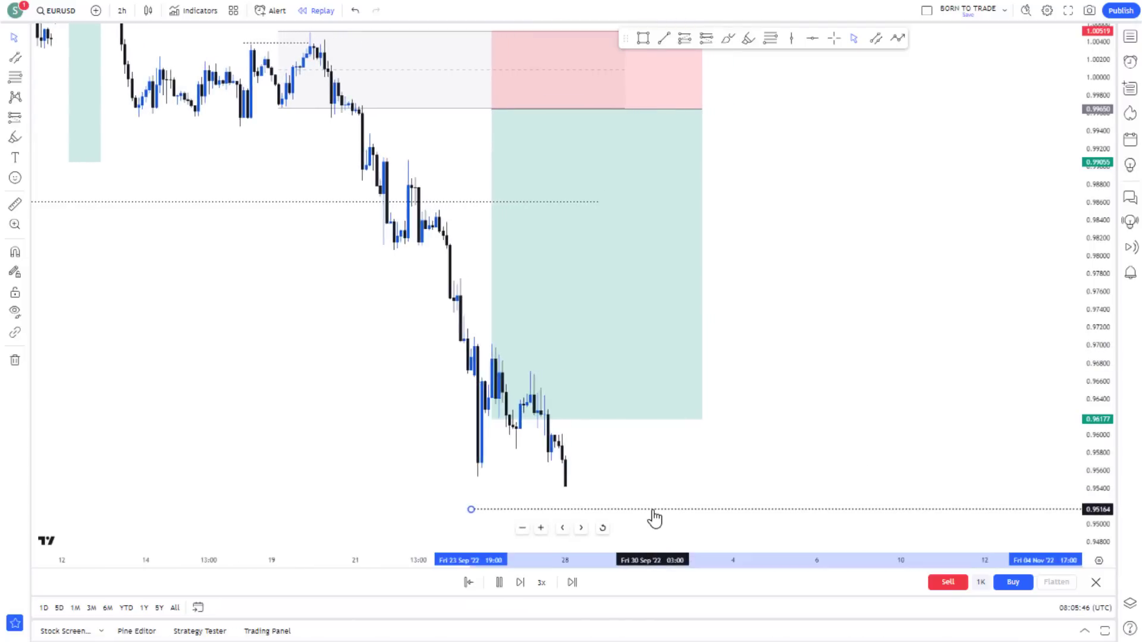
{"action": "left_click", "coordinate": [659, 221]}
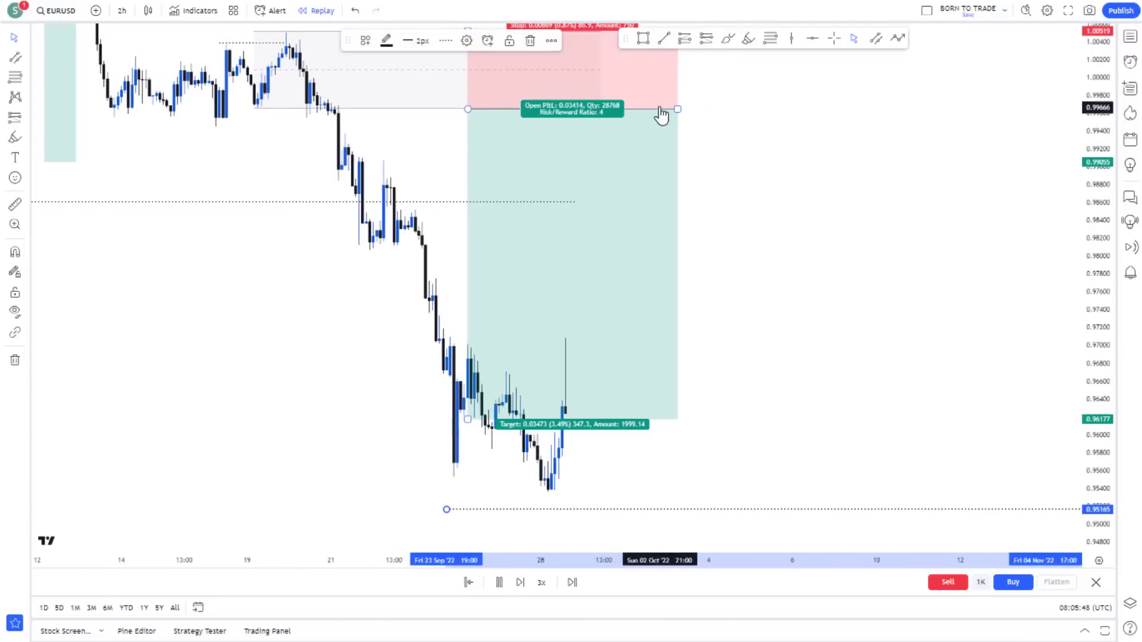
{"action": "left_click", "coordinate": [530, 40]}
{"action": "scroll", "coordinate": [729, 357], "scroll_direction": "up", "scroll_amount": 2}
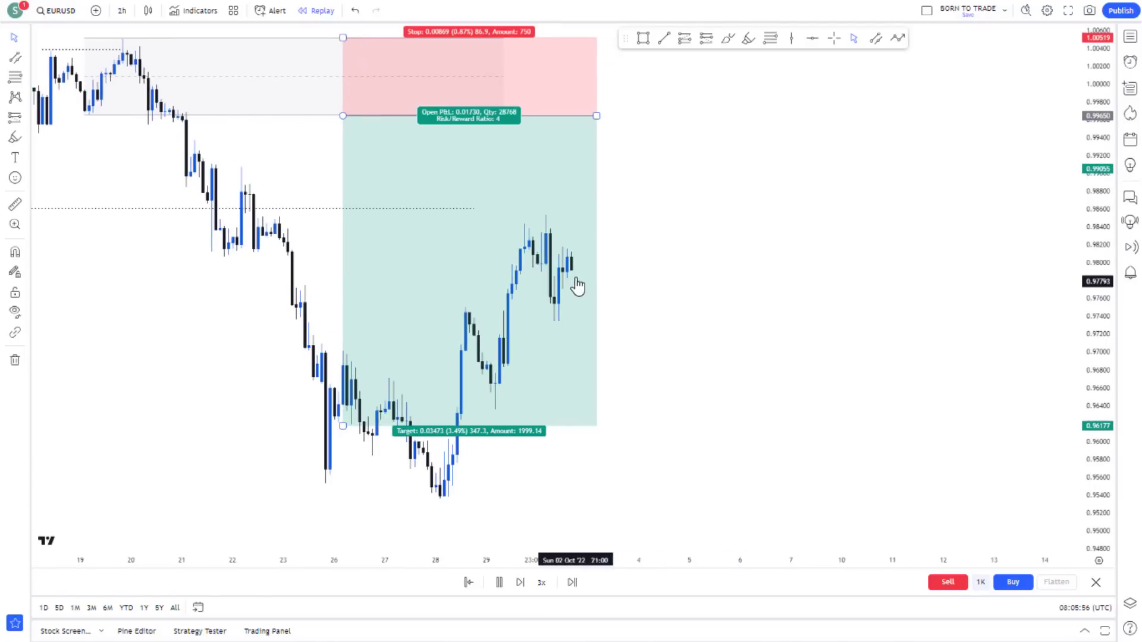
Pause the replay in early October and move the short position to start about 4 October with entry 0.99662
{"action": "left_click", "coordinate": [501, 582]}
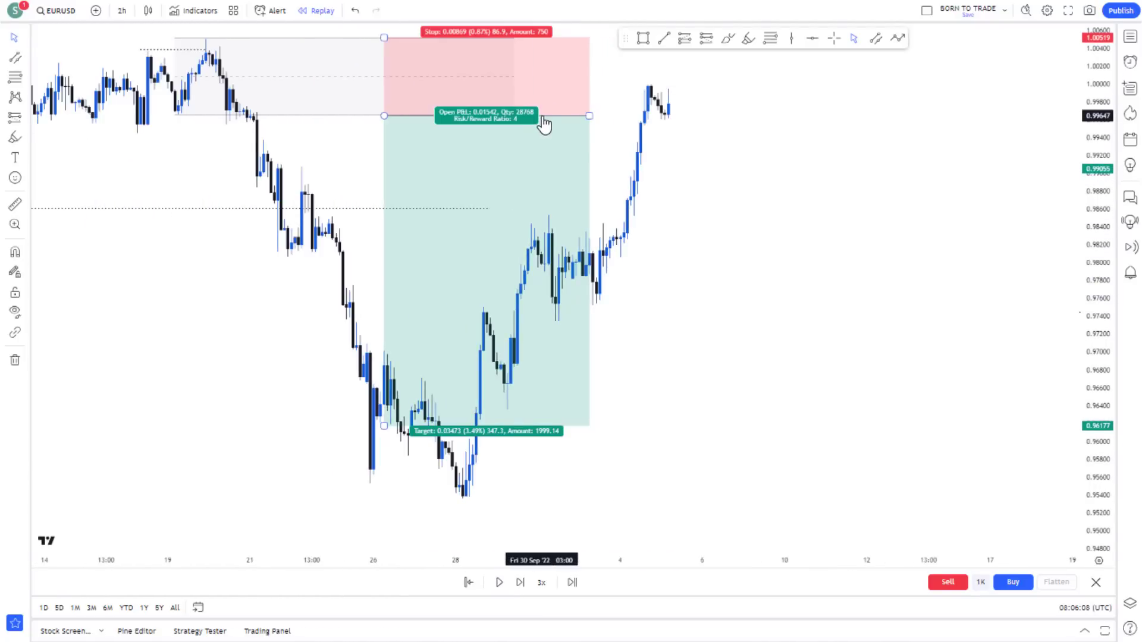
{"action": "left_click_drag", "start_coordinate": [544, 123], "coordinate": [719, 125]}
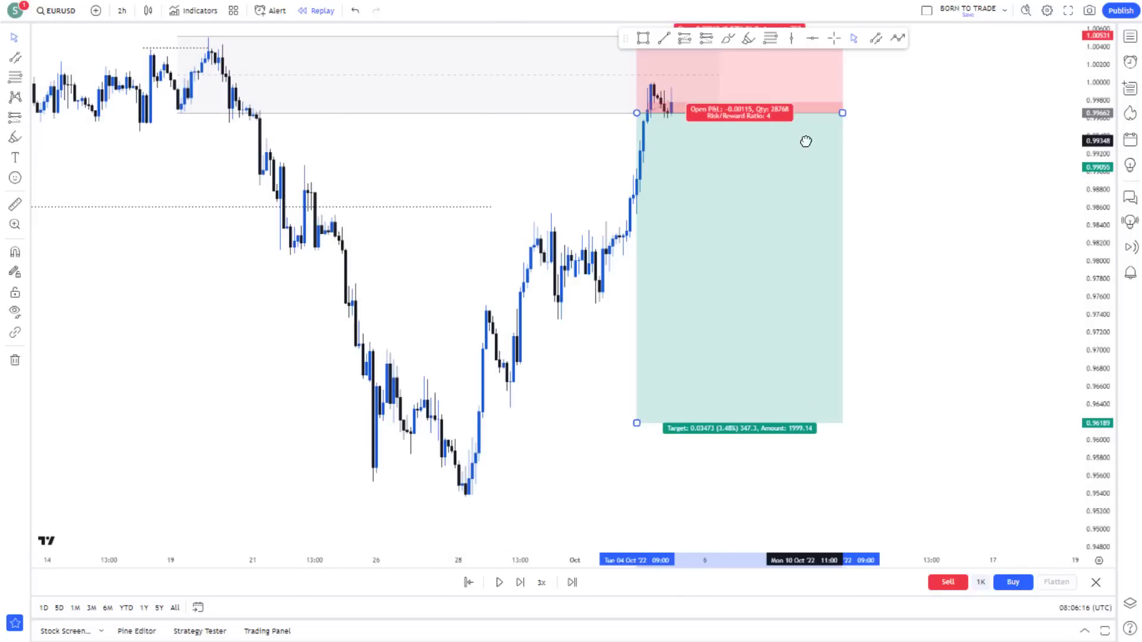
{"action": "left_click", "coordinate": [888, 132]}
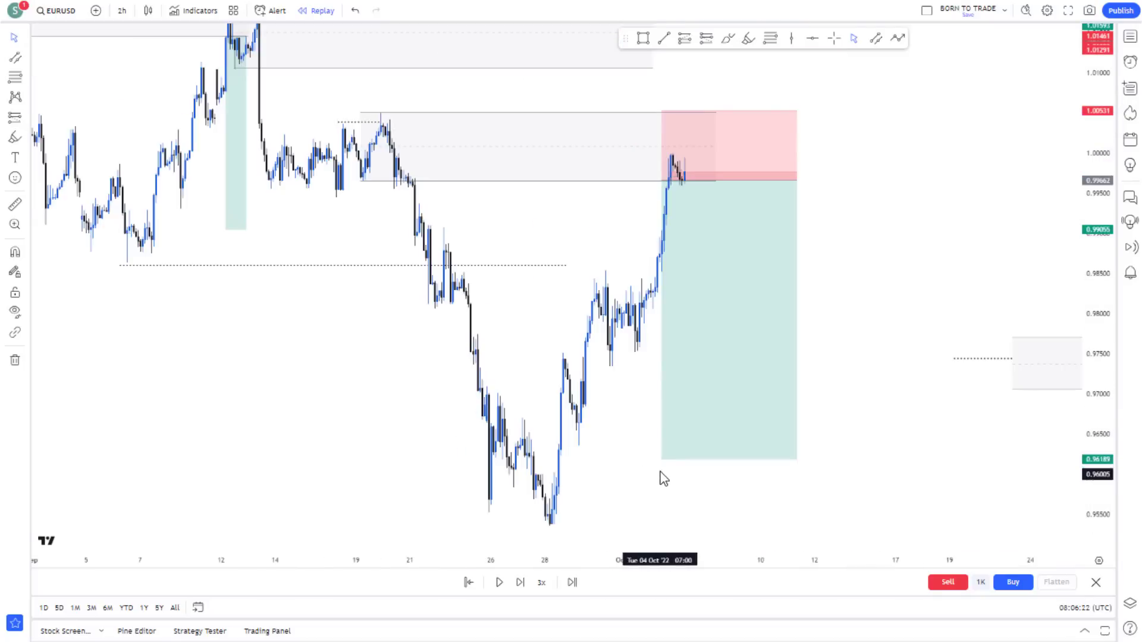
Extend the upper supply zone's end to 17 October 07:00
{"action": "left_click_drag", "start_coordinate": [845, 104], "coordinate": [726, 214]}
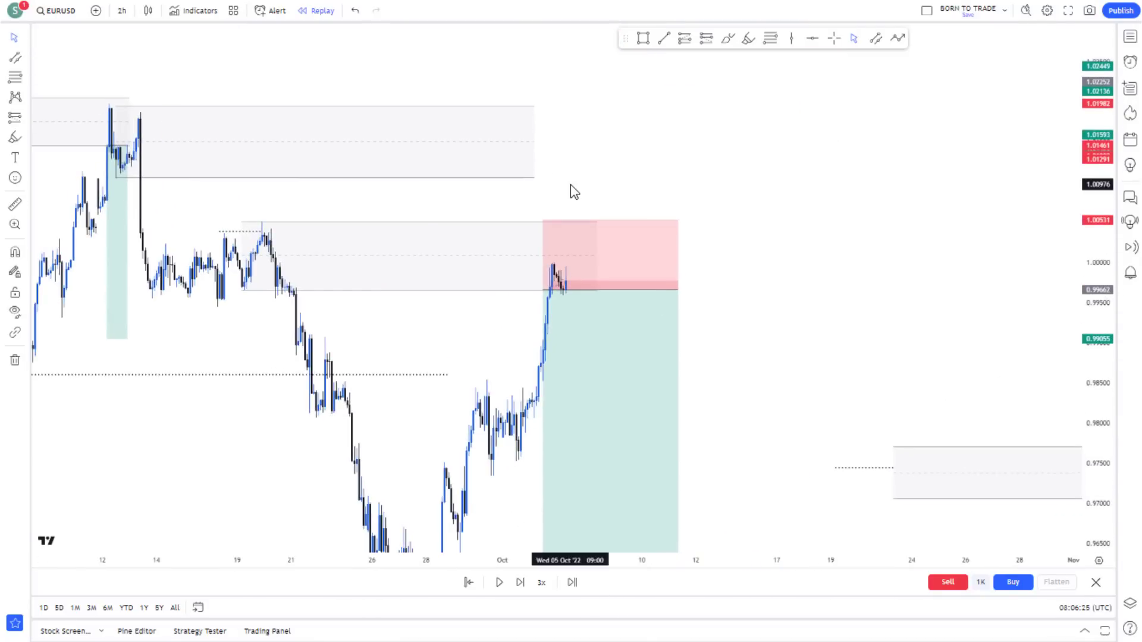
{"action": "left_click_drag", "start_coordinate": [534, 177], "coordinate": [784, 177]}
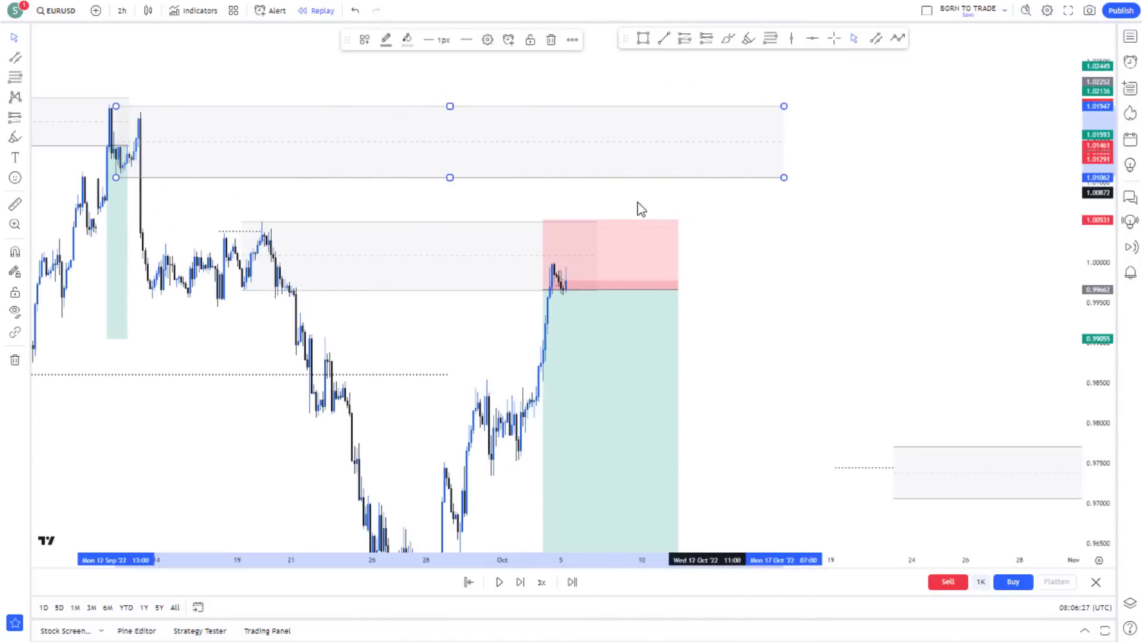
Advance the replay to mid-October and adjust the short position to stop 1.00511 and target 0.96297, ending about 17 October
{"action": "left_click_drag", "start_coordinate": [1111, 167], "coordinate": [1111, 215]}
{"action": "scroll", "coordinate": [948, 301], "scroll_direction": "down", "scroll_amount": 2}
{"action": "left_click_drag", "start_coordinate": [925, 315], "coordinate": [905, 208]}
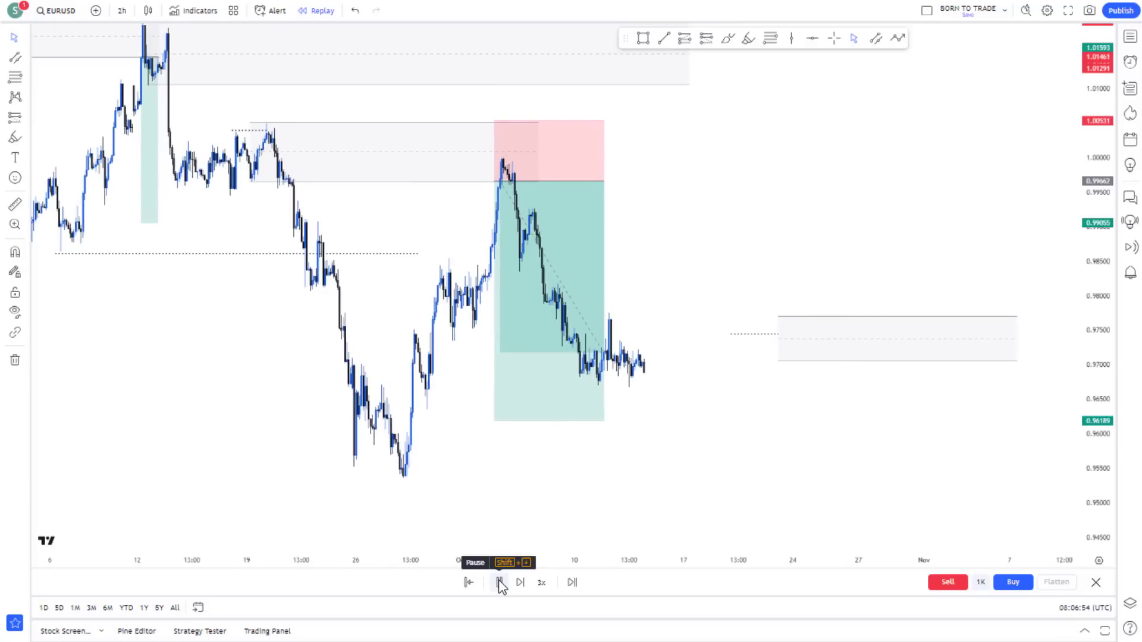
{"action": "left_click", "coordinate": [500, 583]}
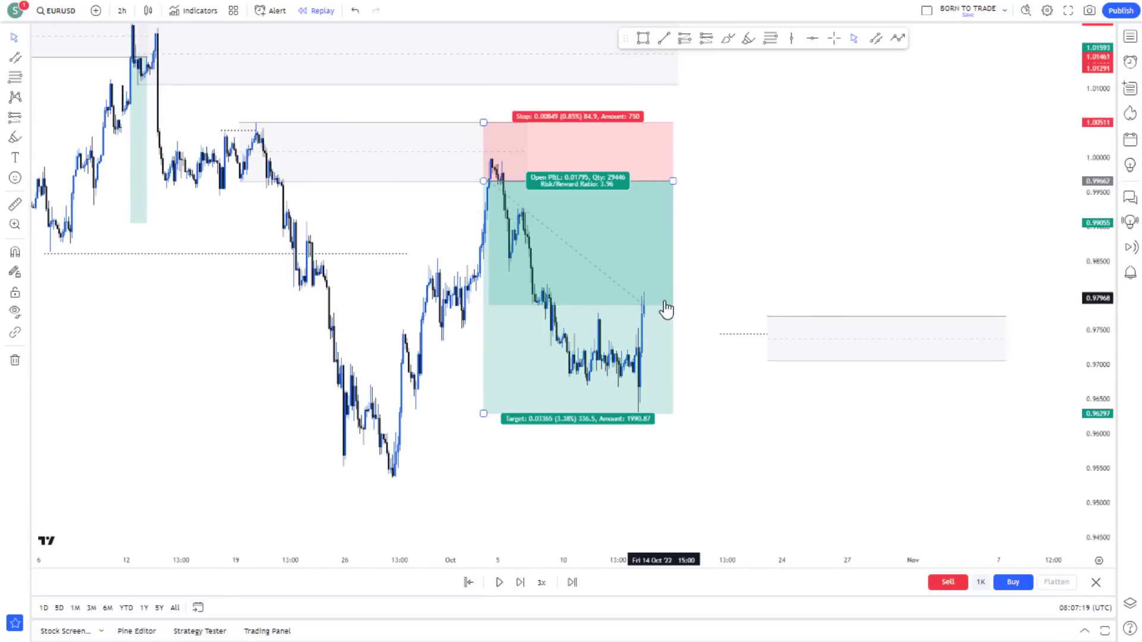
Clear the leftover zone and dotted line near 0.9750, and play the replay on to about 26 October
{"action": "left_click", "coordinate": [501, 582]}
{"action": "left_click", "coordinate": [499, 583]}
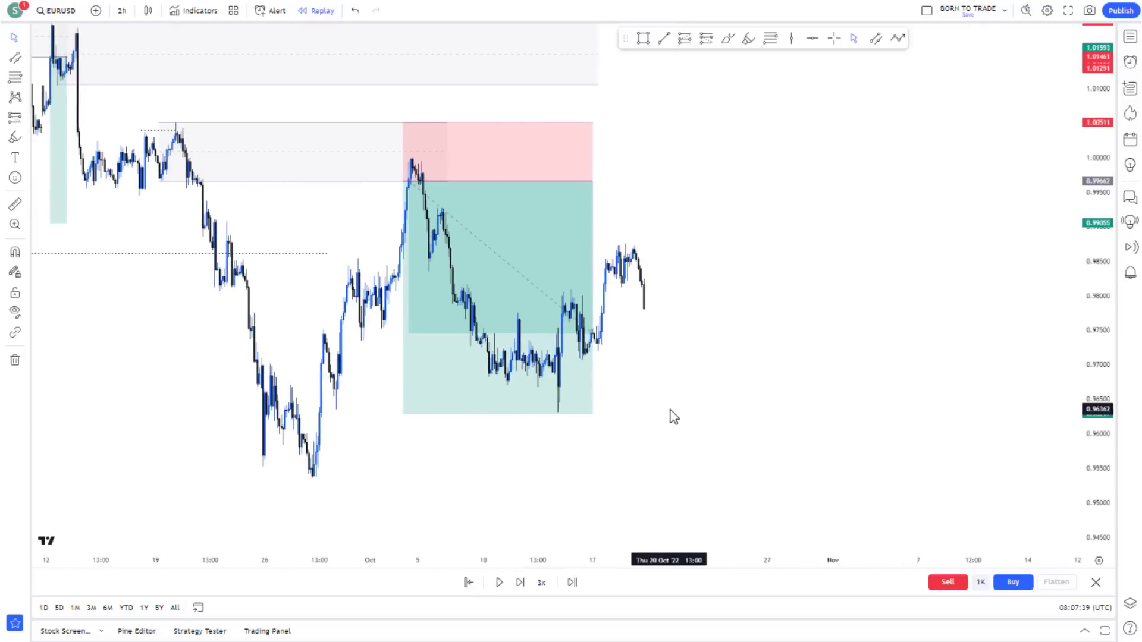
{"action": "left_click", "coordinate": [500, 582]}
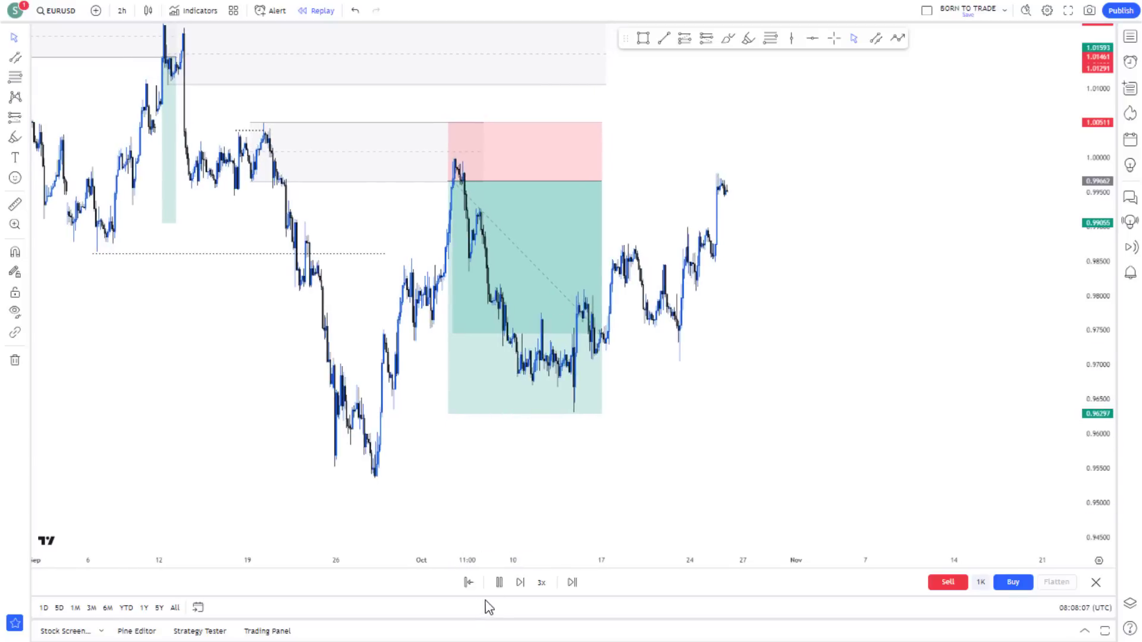
{"action": "left_click", "coordinate": [501, 583]}
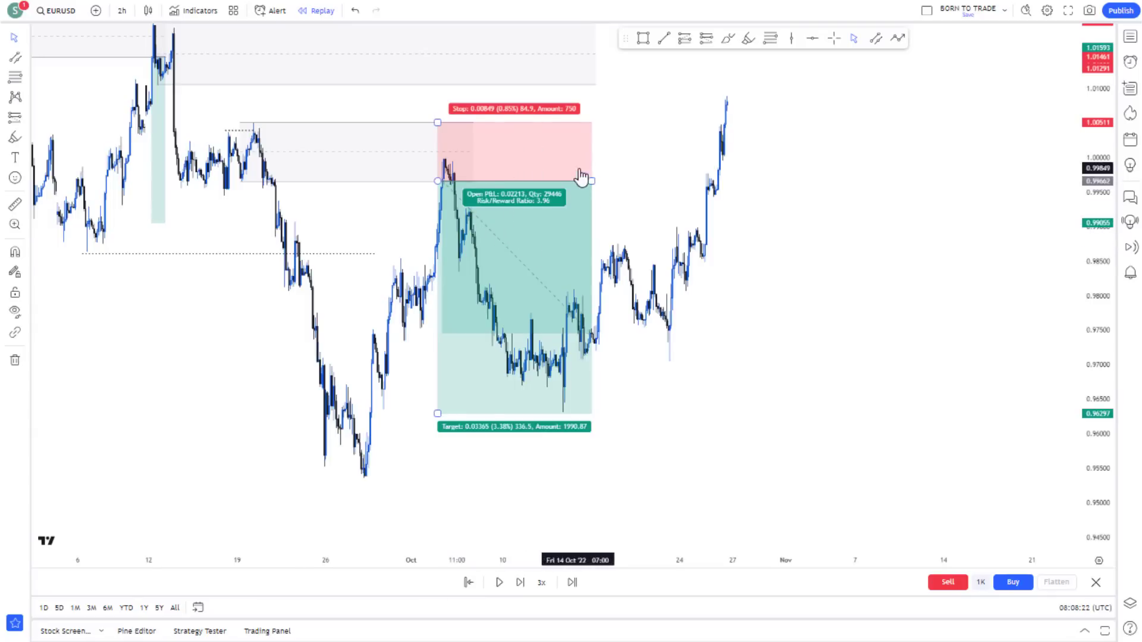
Draw a dotted line at 1.00543 from 6 October 03:00 to the upward break on about 26 October
{"action": "left_click_drag", "start_coordinate": [644, 181], "coordinate": [646, 180]}
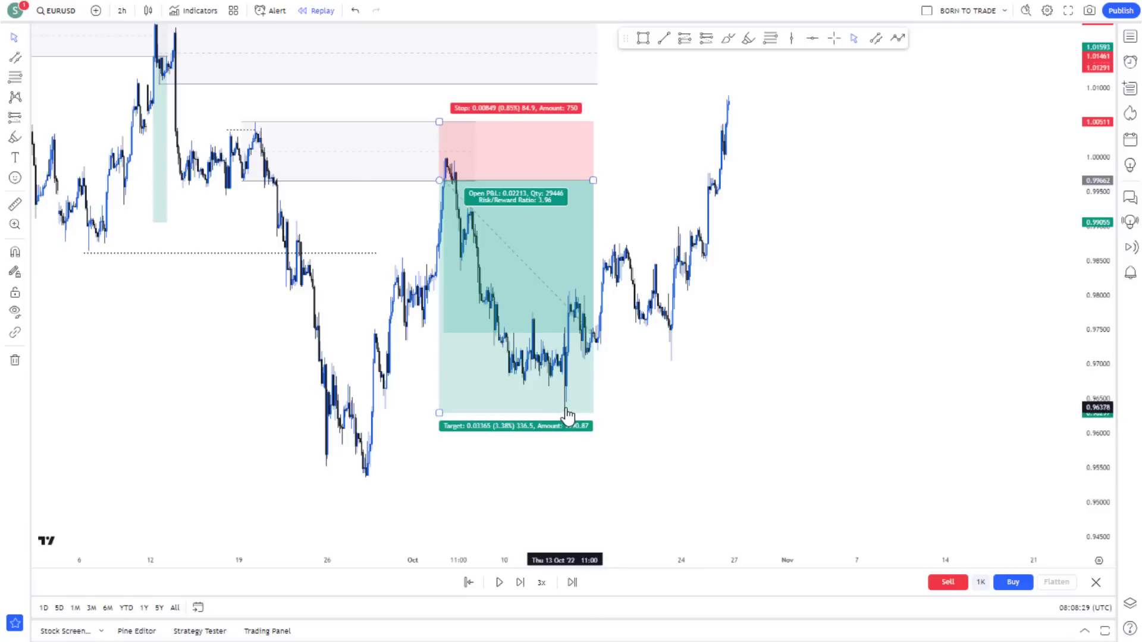
{"action": "left_click_drag", "start_coordinate": [644, 169], "coordinate": [640, 178]}
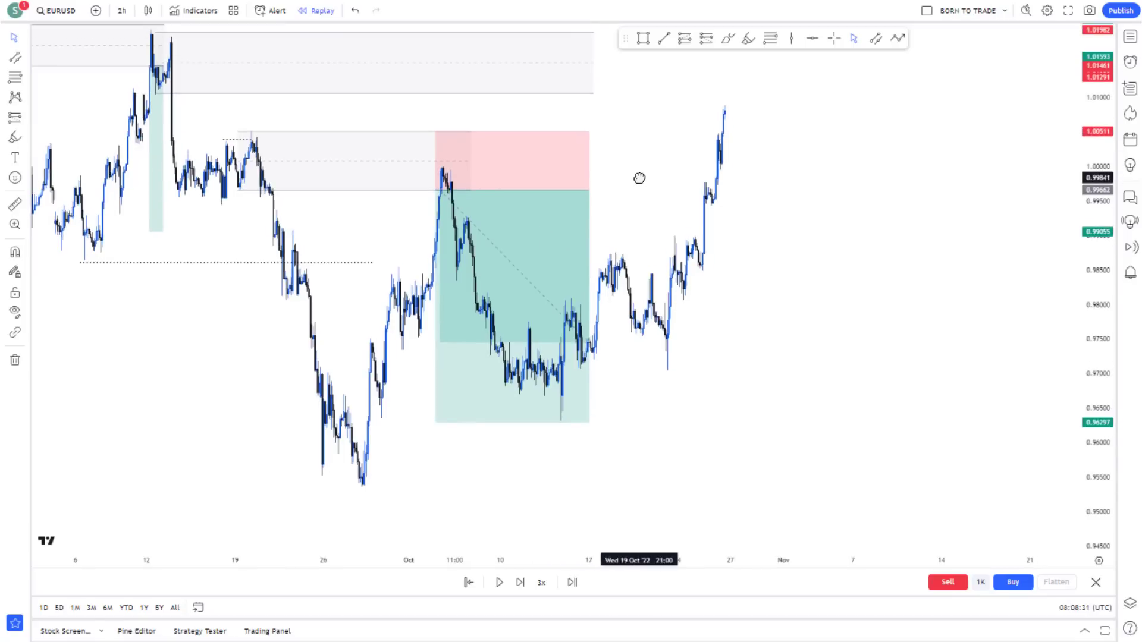
{"action": "left_click_drag", "start_coordinate": [642, 110], "coordinate": [803, 184]}
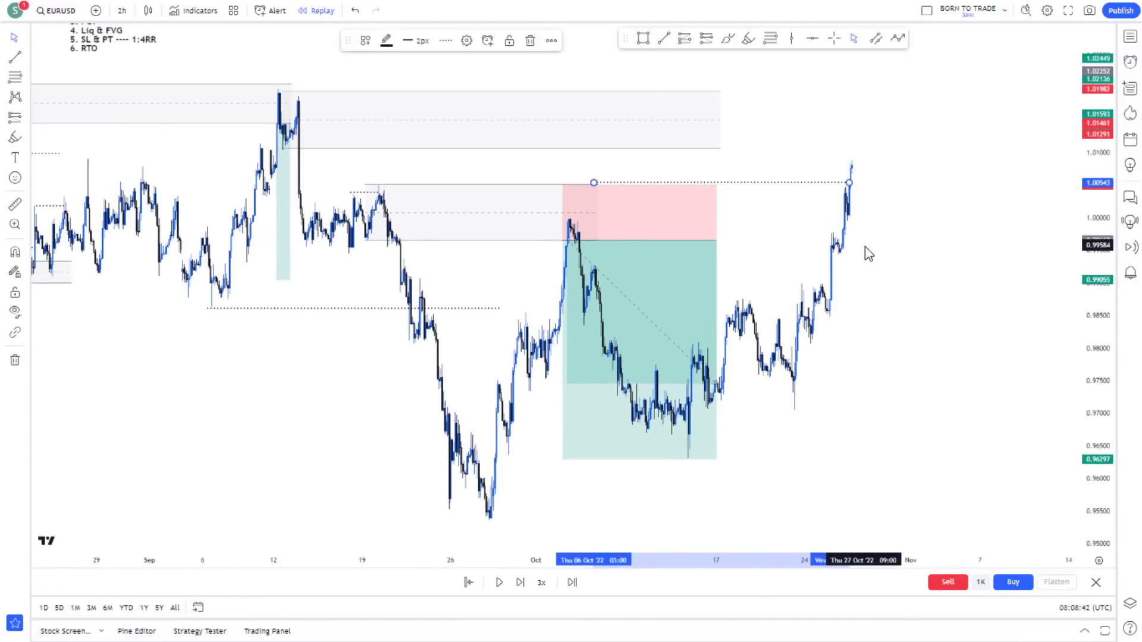
Draw a short line at 0.97436 from 19 October to 21 October 13:00 and apply the LIQ SWEEP template
{"action": "left_click_drag", "start_coordinate": [867, 253], "coordinate": [720, 260]}
{"action": "left_click", "coordinate": [666, 39]}
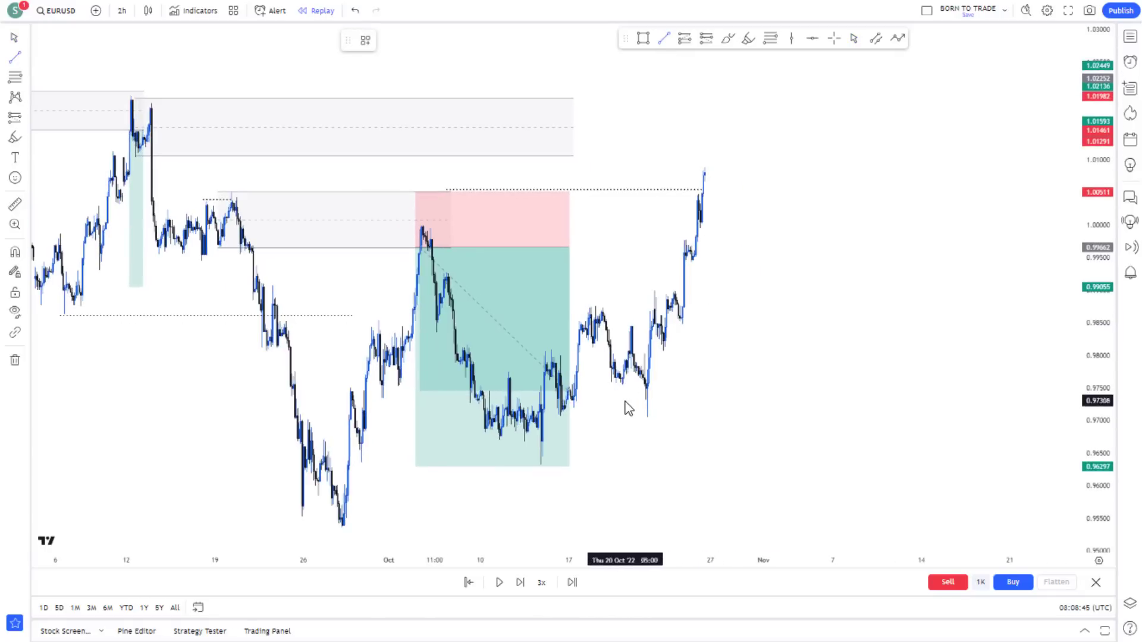
{"action": "left_click", "coordinate": [647, 393]}
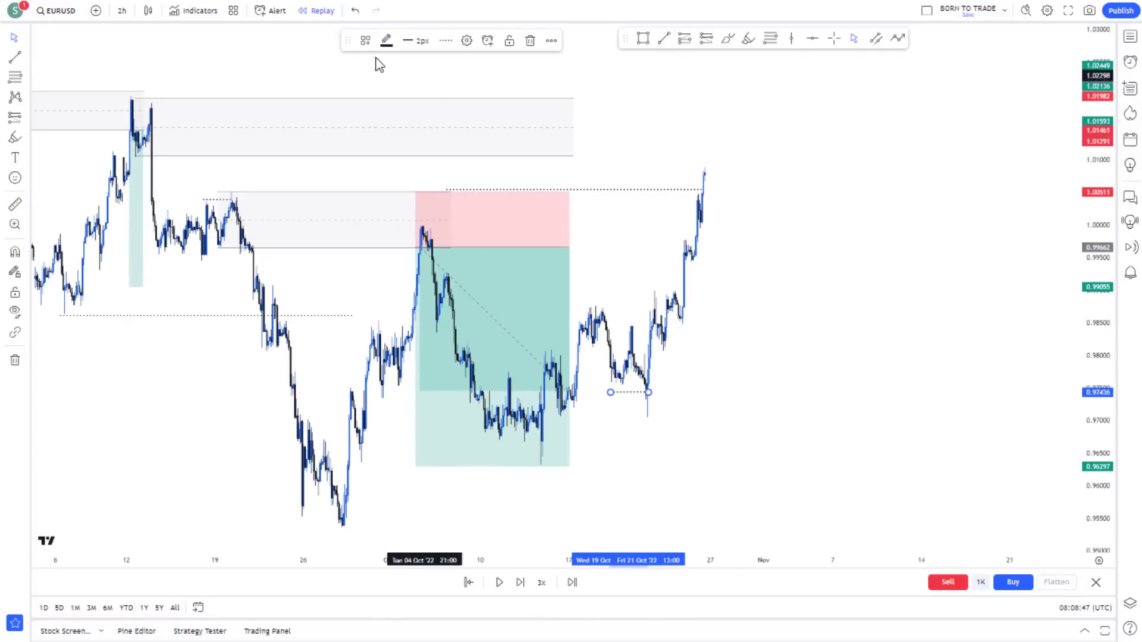
{"action": "left_click", "coordinate": [364, 42]}
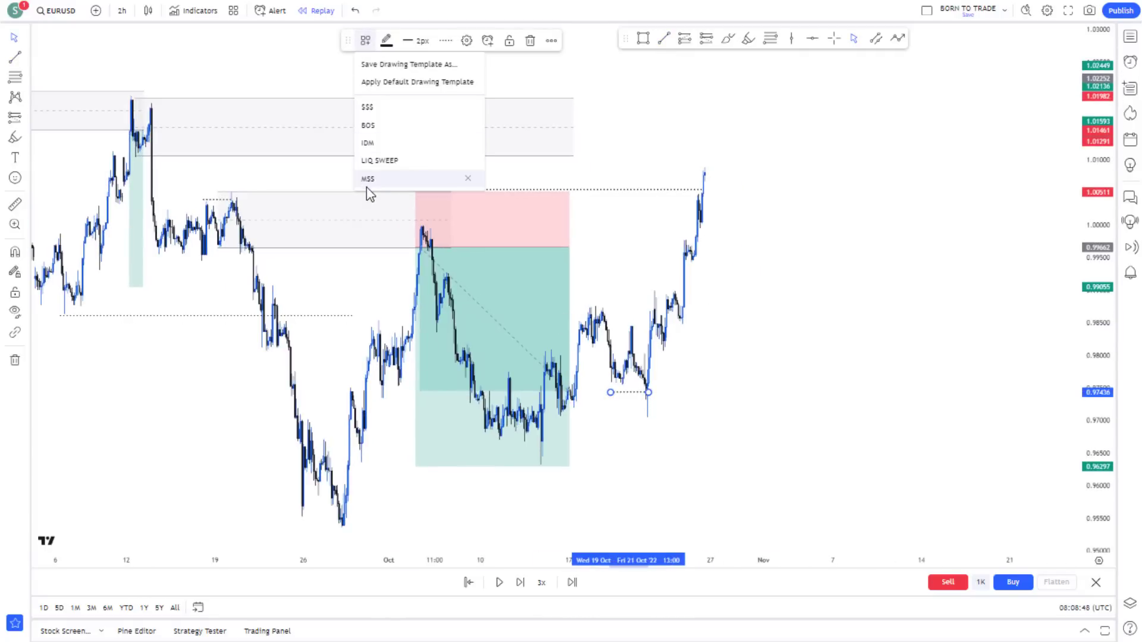
{"action": "left_click", "coordinate": [384, 159]}
Draw a demand zone from 0.97034 to 0.97590, starting at 21 October 07:00 and ending in early November
{"action": "left_click", "coordinate": [877, 38]}
{"action": "left_click", "coordinate": [645, 382]}
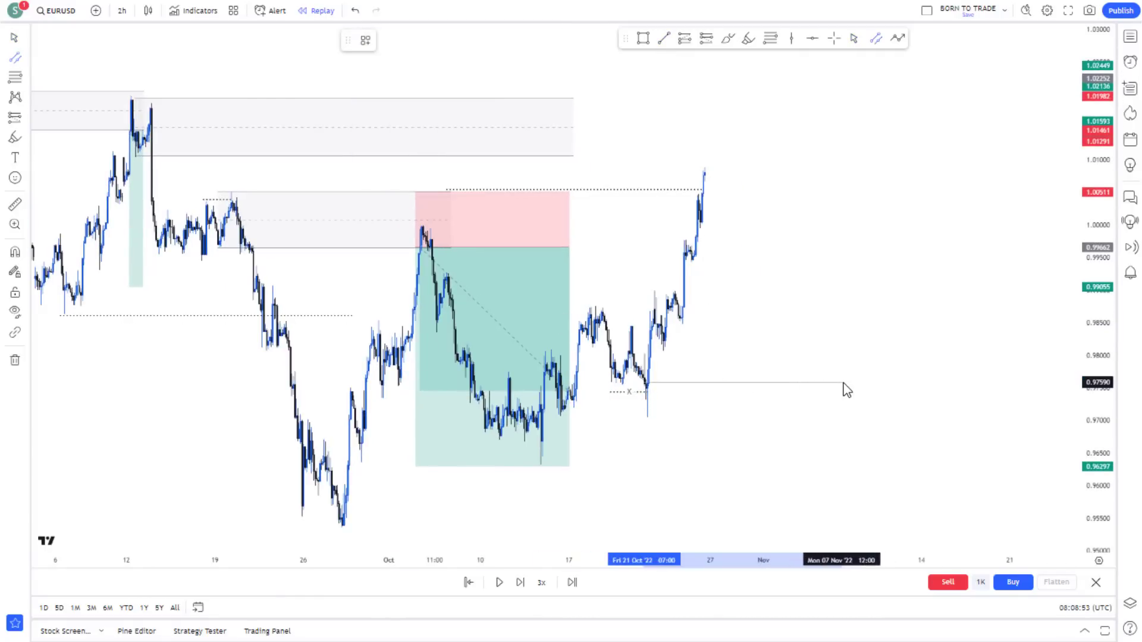
{"action": "left_click", "coordinate": [842, 411]}
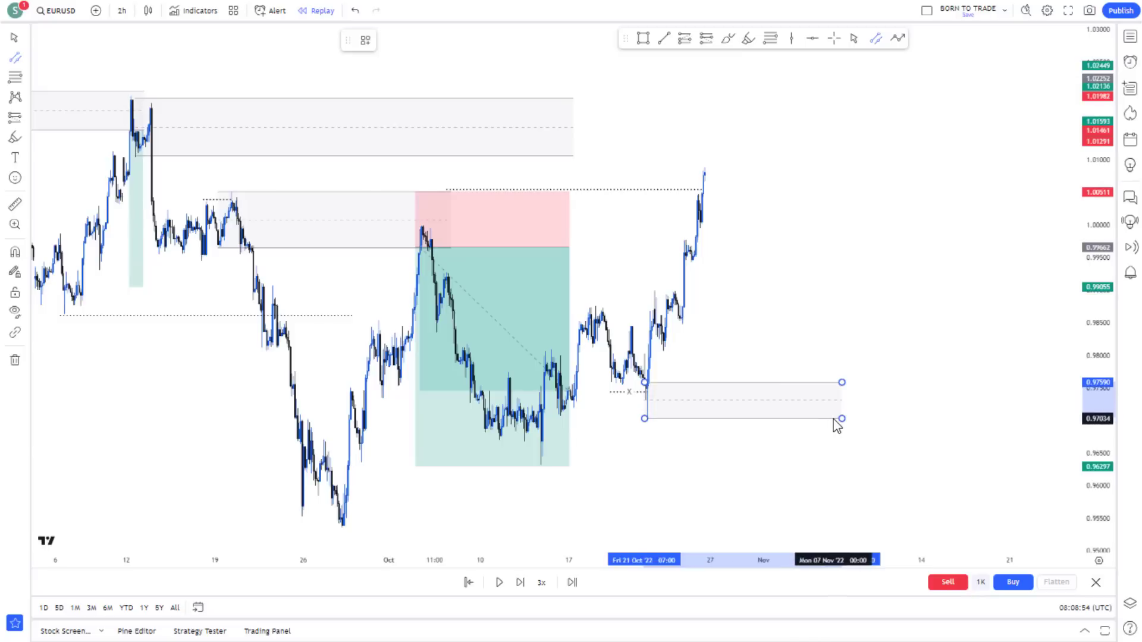
{"action": "left_click", "coordinate": [837, 425]}
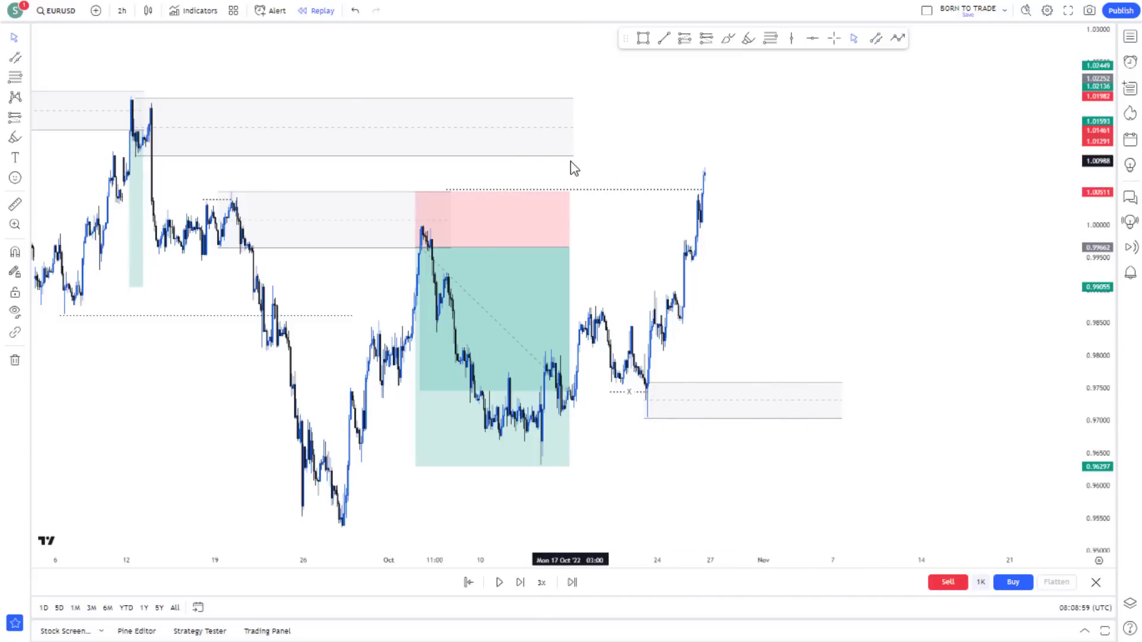
Extend the upper supply zone's end to about 2 November
{"action": "left_click_drag", "start_coordinate": [574, 158], "coordinate": [779, 172]}
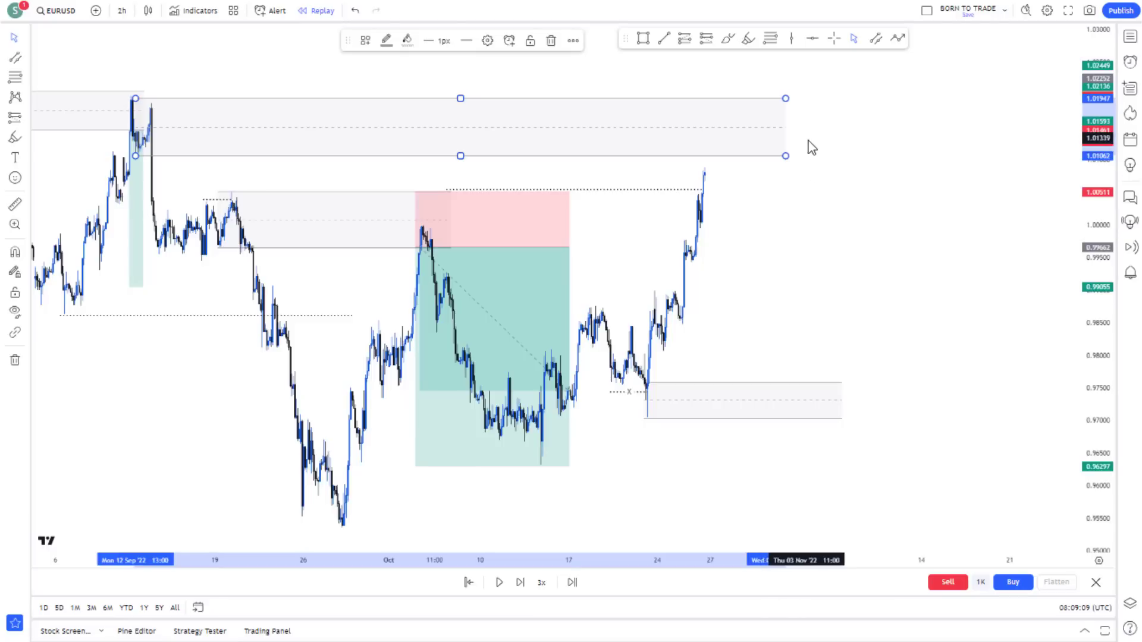
{"action": "left_click_drag", "start_coordinate": [848, 204], "coordinate": [763, 254]}
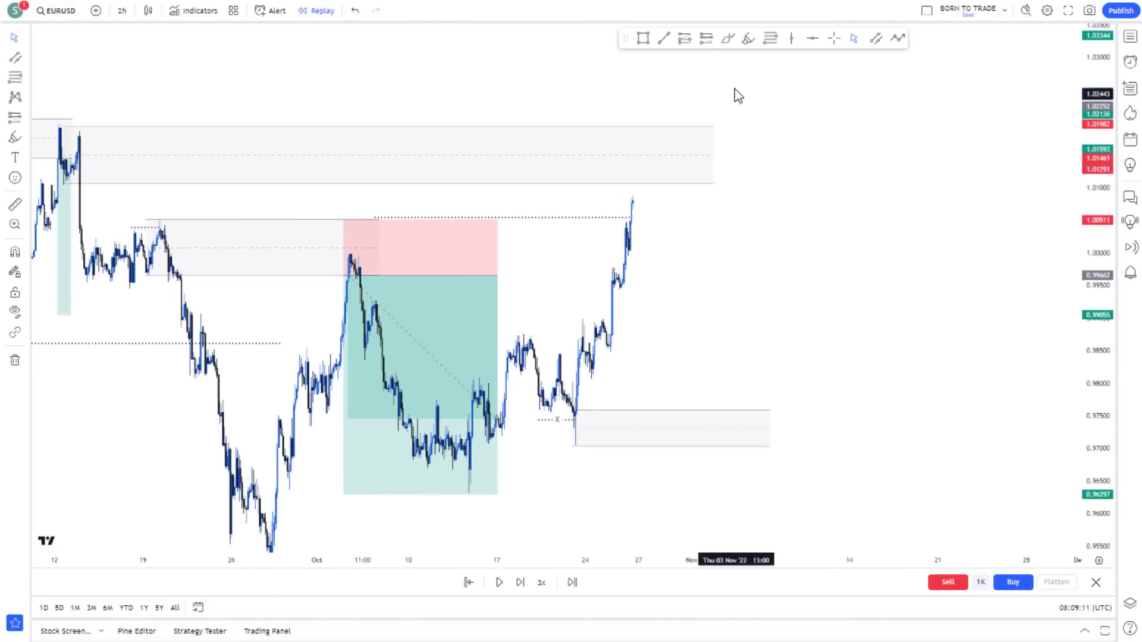
Place a long position at the demand zone's top from about 4 November with entry 0.97581, stop 0.97025 and target 0.99815
{"action": "left_click", "coordinate": [744, 410]}
{"action": "left_click_drag", "start_coordinate": [742, 498], "coordinate": [752, 447]}
{"action": "mouse_move", "coordinate": [742, 325]}
{"action": "left_mouse_down"}
{"action": "mouse_move", "coordinate": [736, 258]}
{"action": "mouse_move", "coordinate": [752, 226]}
{"action": "mouse_move", "coordinate": [758, 265]}
{"action": "left_mouse_up"}
Play the replay to 10 November, extend the upper supply zone's end to 10 November 04:00 and pause
{"action": "left_click", "coordinate": [499, 583]}
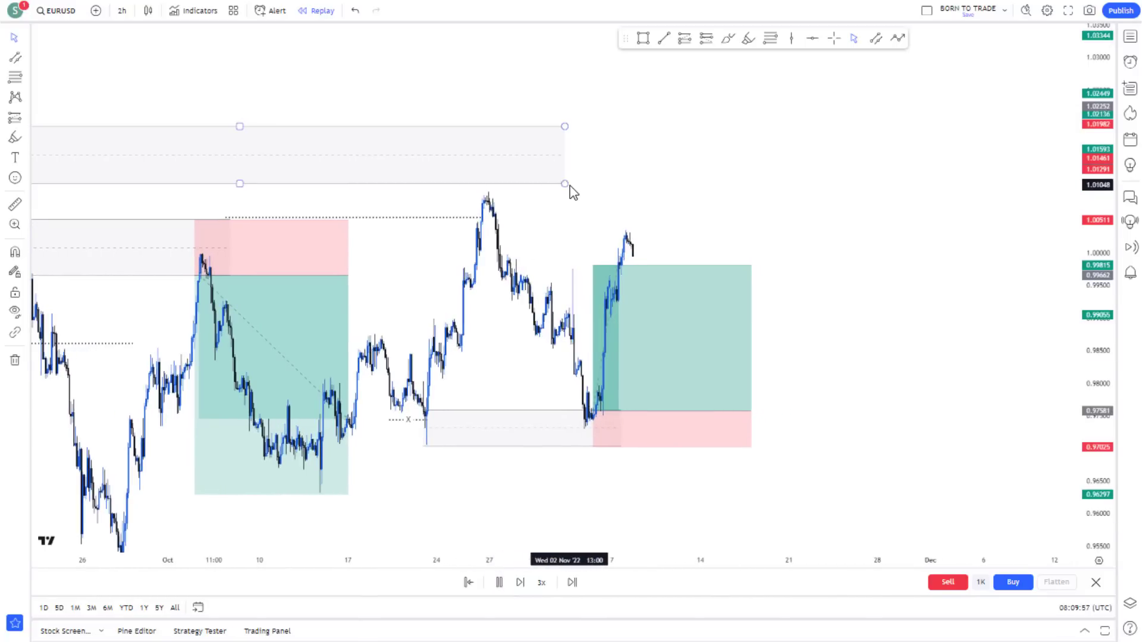
{"action": "left_click_drag", "start_coordinate": [564, 186], "coordinate": [655, 184]}
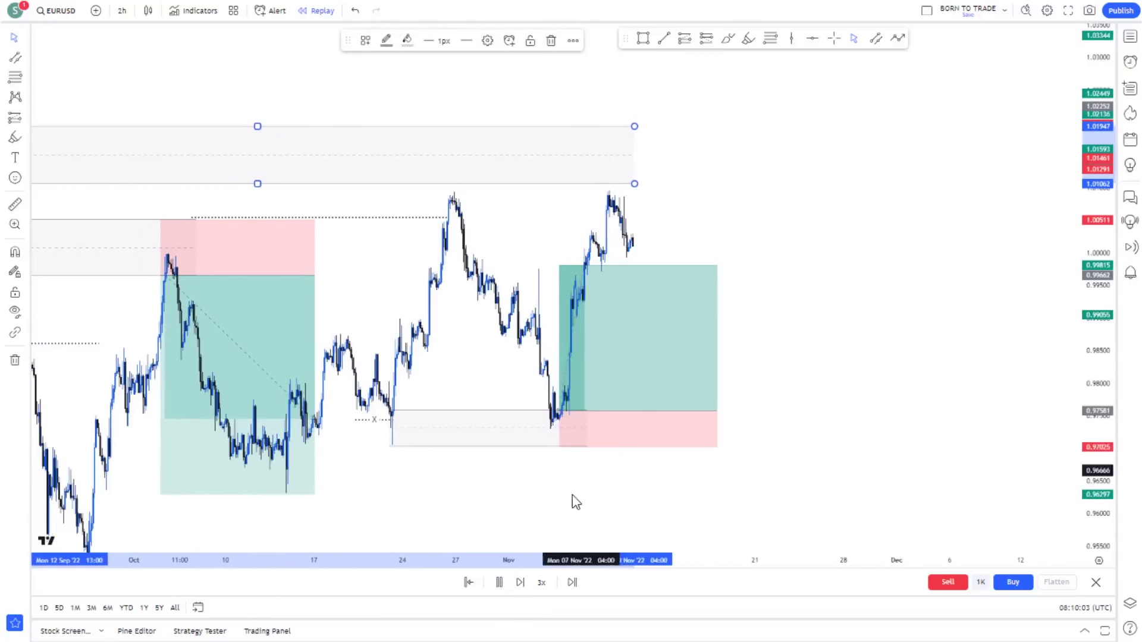
{"action": "left_click", "coordinate": [500, 583]}
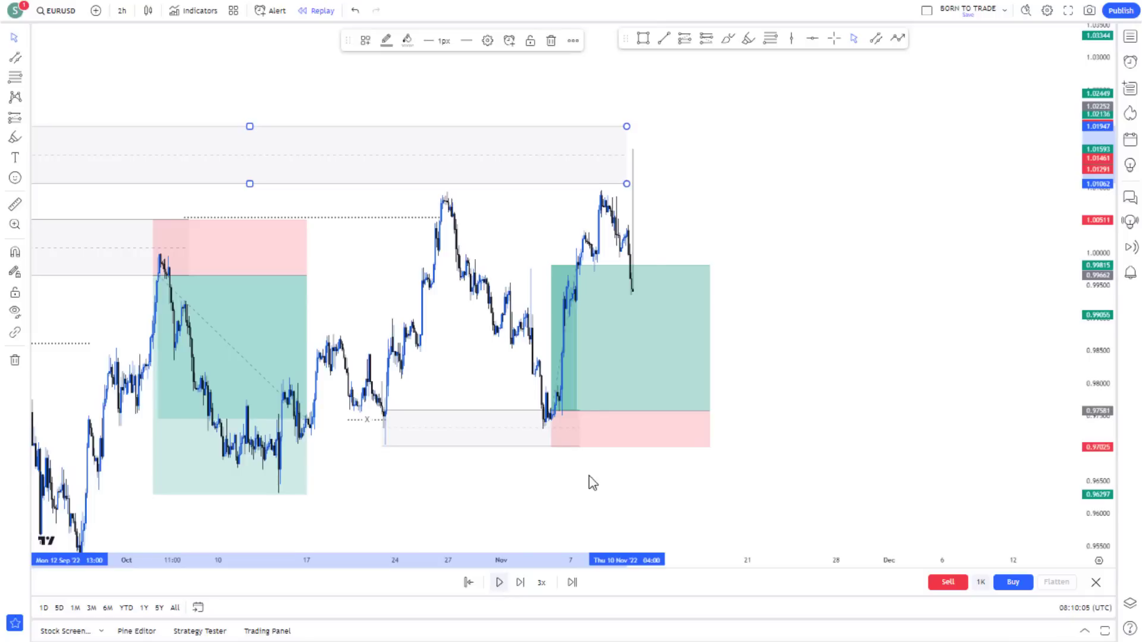
{"action": "scroll", "coordinate": [708, 182], "scroll_direction": "up", "scroll_amount": 2}
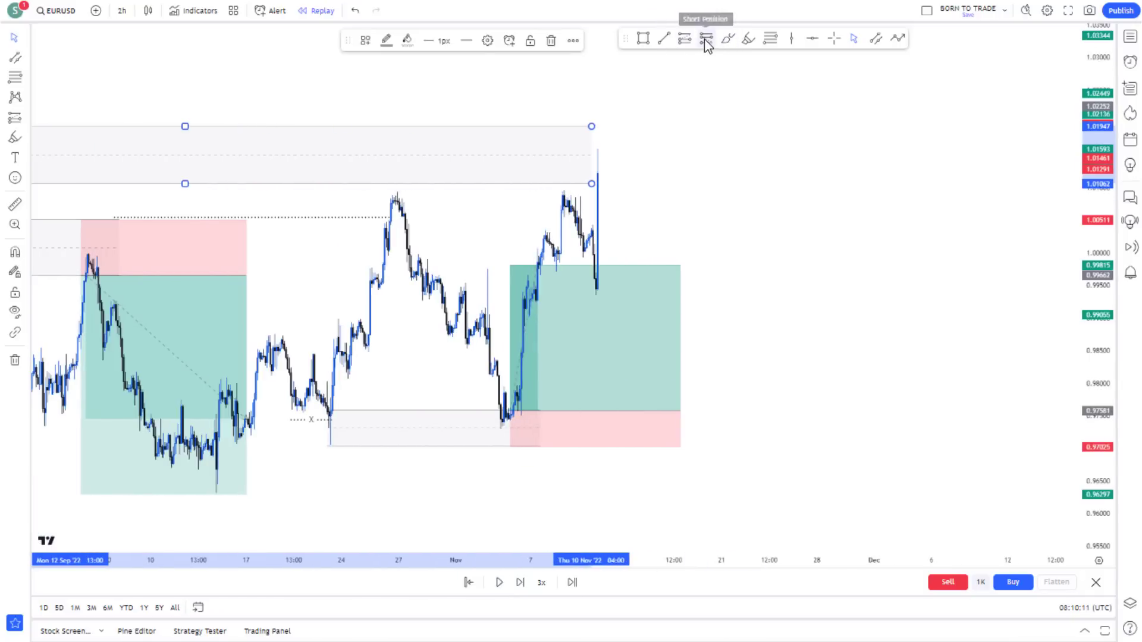
Place a short position at the upper supply zone's lower edge from 10 November with entry 1.01082 and stop 1.01981
{"action": "left_click", "coordinate": [705, 38]}
{"action": "left_click", "coordinate": [595, 183]}
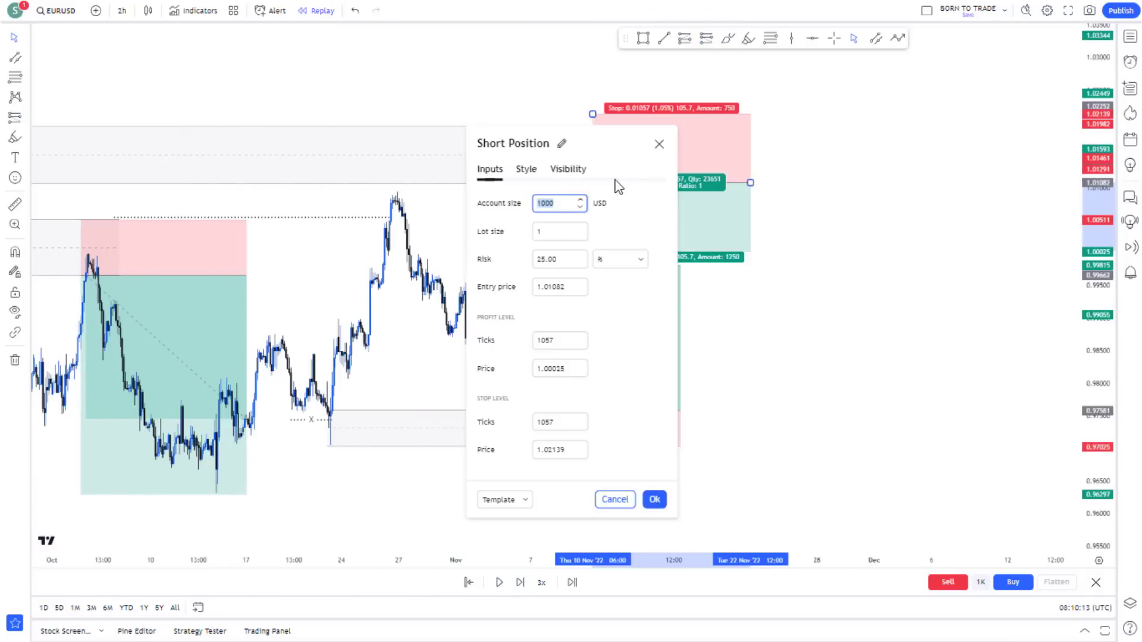
{"action": "left_click", "coordinate": [660, 144]}
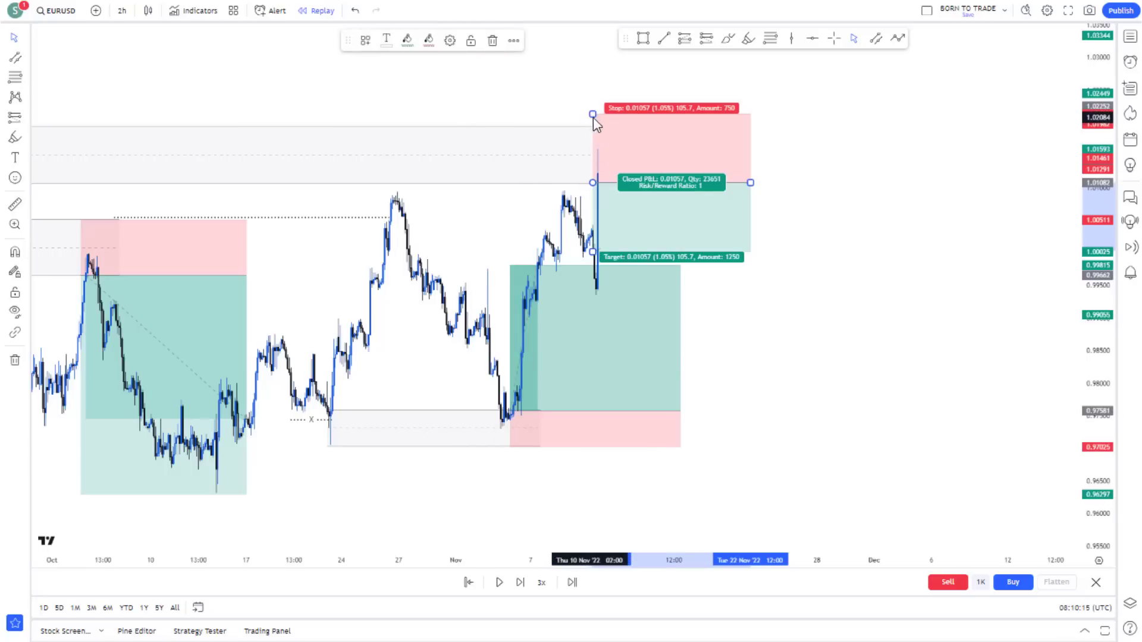
{"action": "left_click_drag", "start_coordinate": [594, 113], "coordinate": [602, 123]}
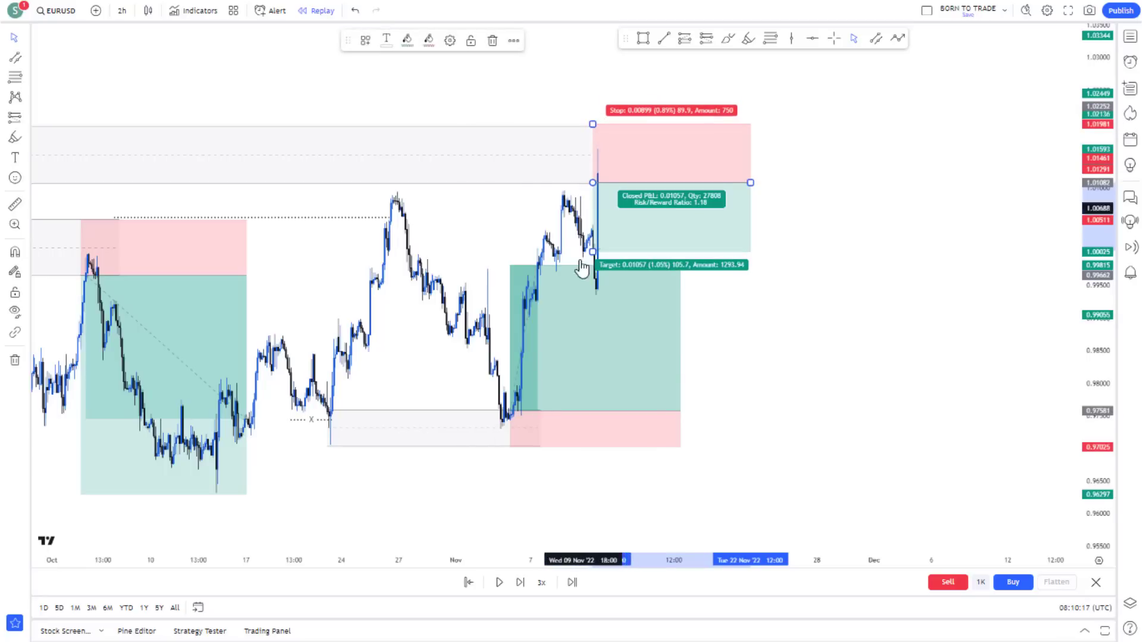
Collapse the November long position's stop to 0.97580 and shorten the position to end at 10 November
{"action": "left_click", "coordinate": [510, 446]}
{"action": "left_click_drag", "start_coordinate": [510, 446], "coordinate": [518, 407]}
{"action": "left_click", "coordinate": [715, 325]}
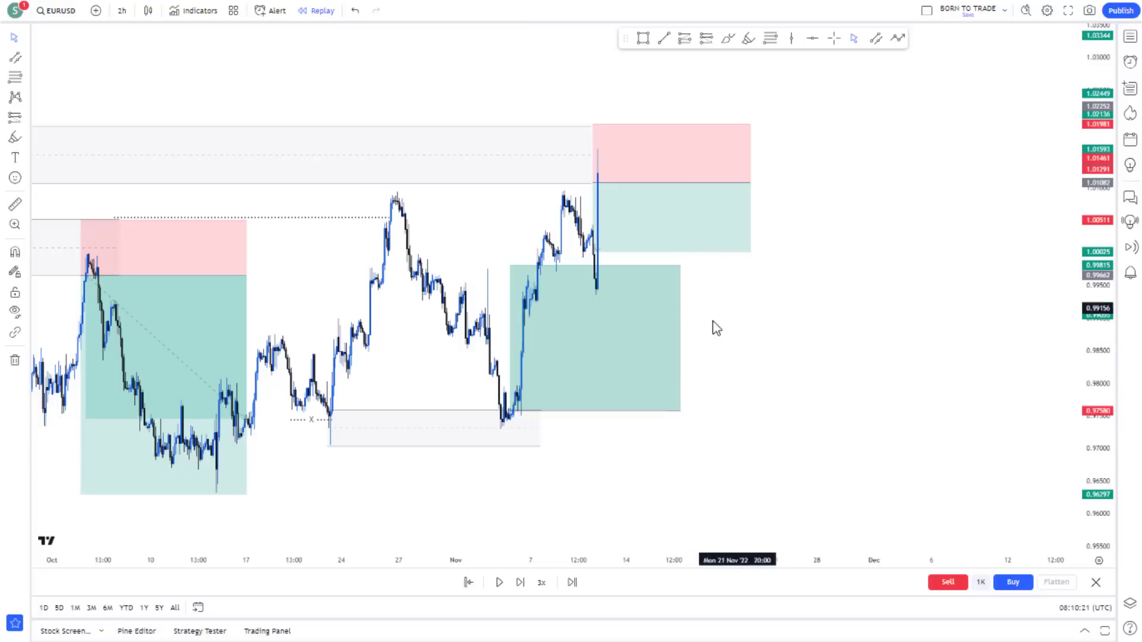
{"action": "left_click", "coordinate": [680, 410]}
{"action": "left_click_drag", "start_coordinate": [680, 410], "coordinate": [592, 411]}
Set the new short position's target to 0.97479 for a 1:4 risk/reward ratio
{"action": "scroll", "coordinate": [362, 199], "scroll_direction": "down", "scroll_amount": 3}
{"action": "left_click_drag", "start_coordinate": [362, 199], "coordinate": [494, 112]}
{"action": "left_click_drag", "start_coordinate": [774, 305], "coordinate": [790, 471]}
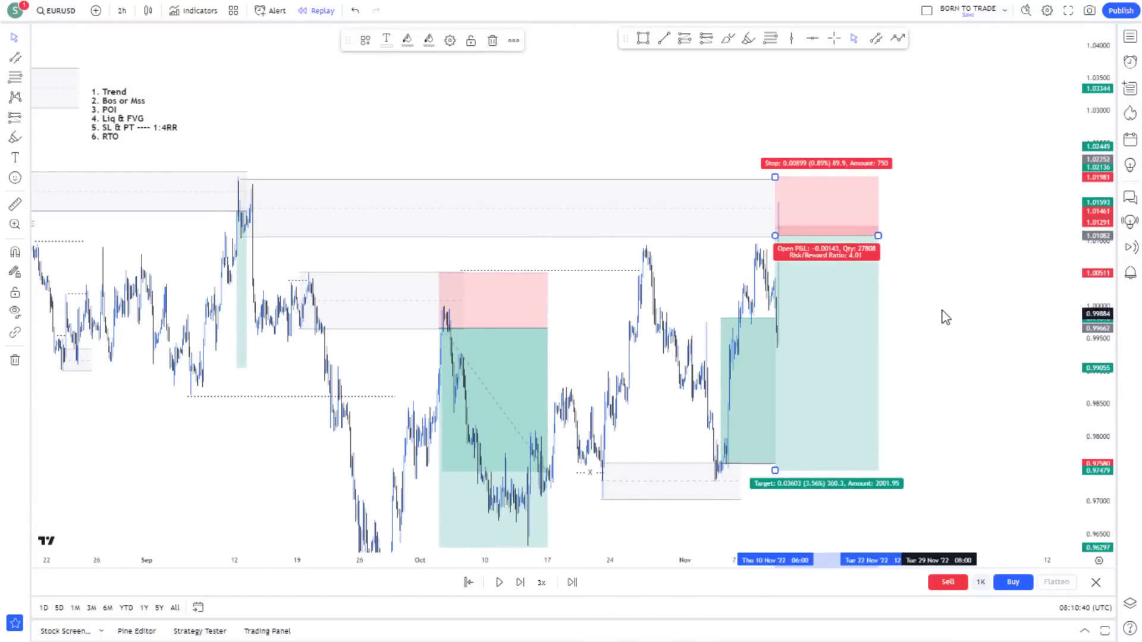
Play the replay to about 11 November, past the short position's stop, and pause
{"action": "scroll", "coordinate": [930, 395], "scroll_direction": "up", "scroll_amount": 3}
{"action": "left_click_drag", "start_coordinate": [825, 419], "coordinate": [851, 346]}
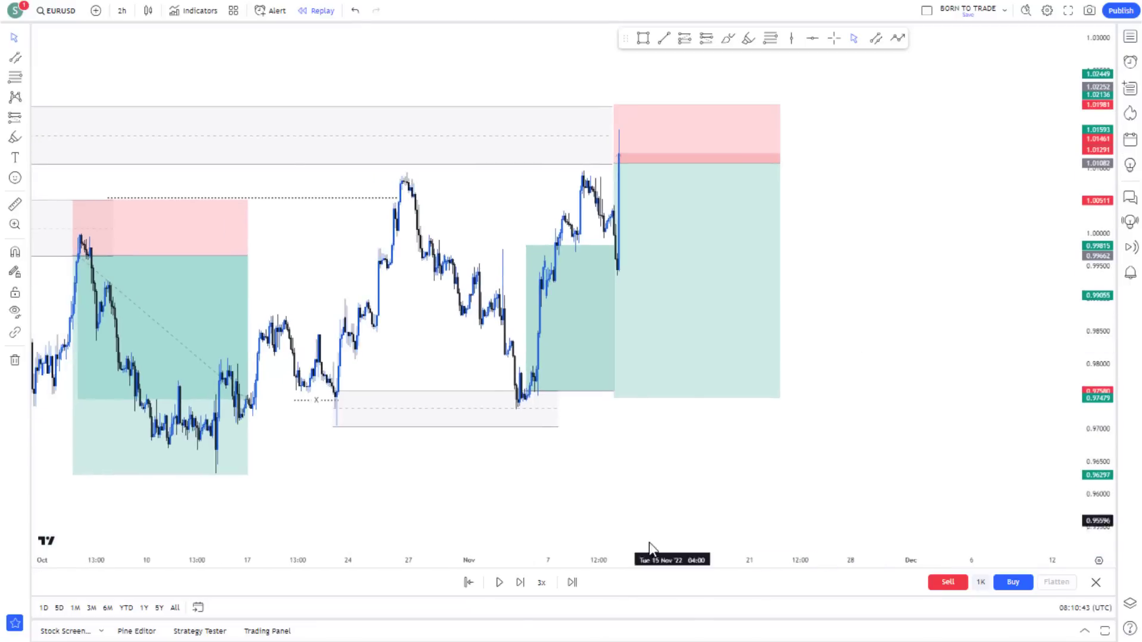
{"action": "left_click", "coordinate": [501, 584]}
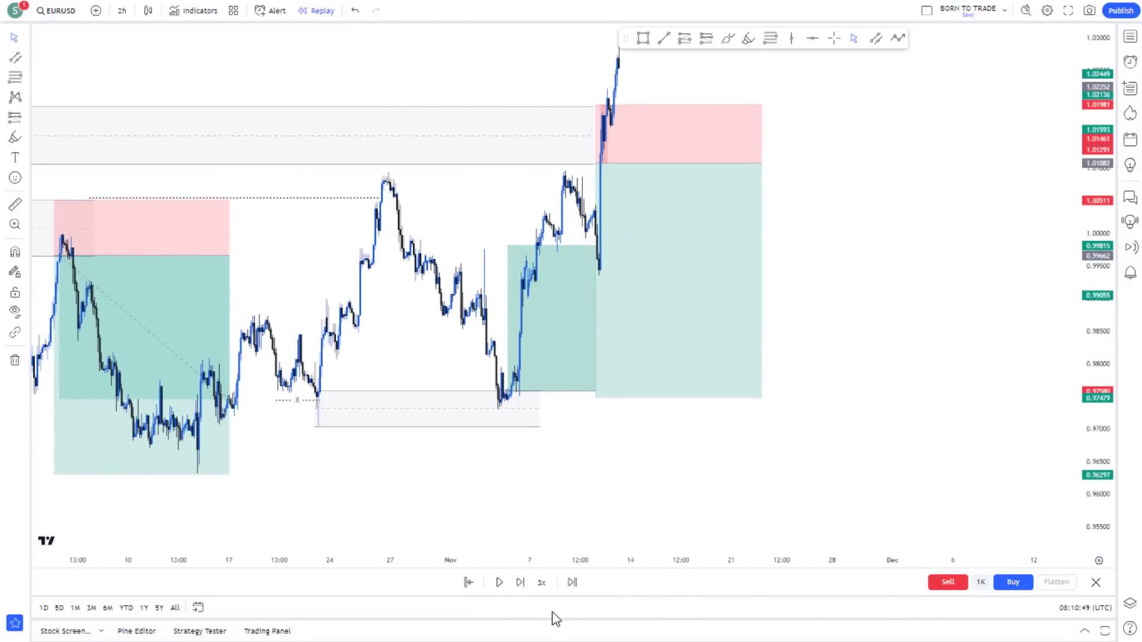
{"action": "scroll", "coordinate": [1058, 160], "scroll_direction": "down", "scroll_amount": 3}
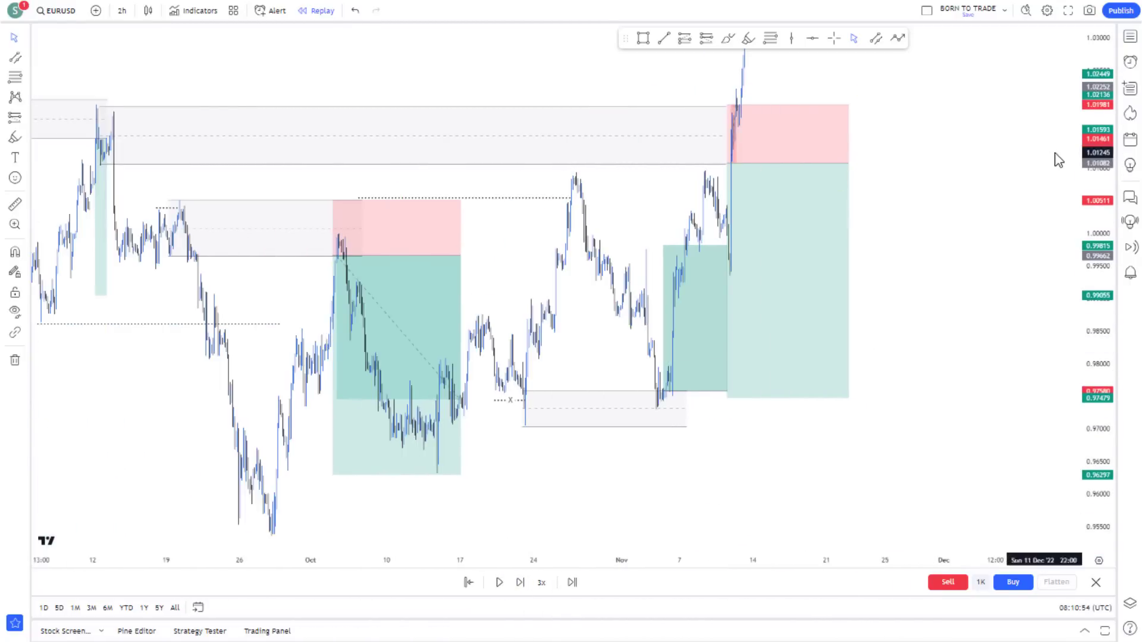
{"action": "scroll", "coordinate": [518, 267], "scroll_direction": "up", "scroll_amount": 3}
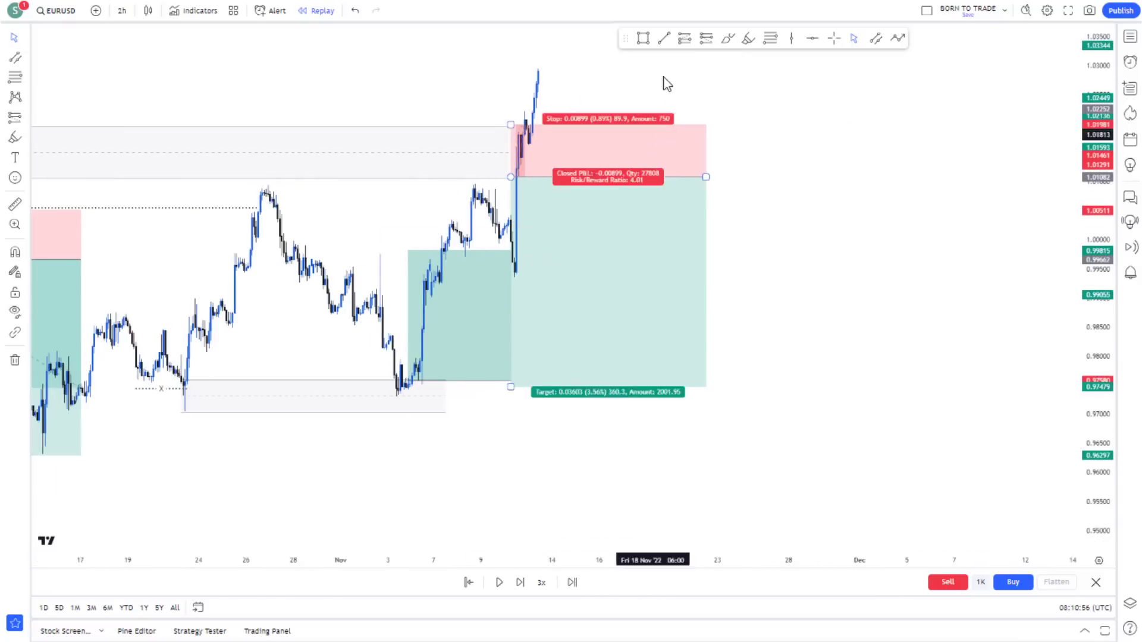
Draw a dotted horizontal line just below the pullback low, from 7 November to about 10 November
{"action": "scroll", "coordinate": [255, 168], "scroll_direction": "down", "scroll_amount": 2}
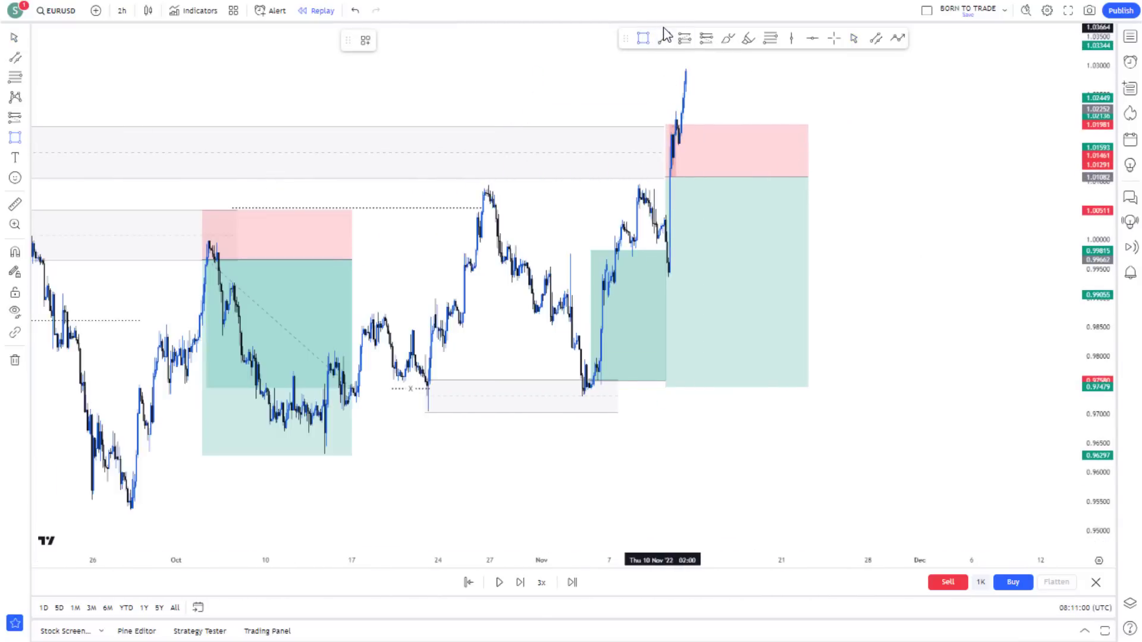
{"action": "left_click", "coordinate": [623, 260]}
{"action": "left_click", "coordinate": [661, 260]}
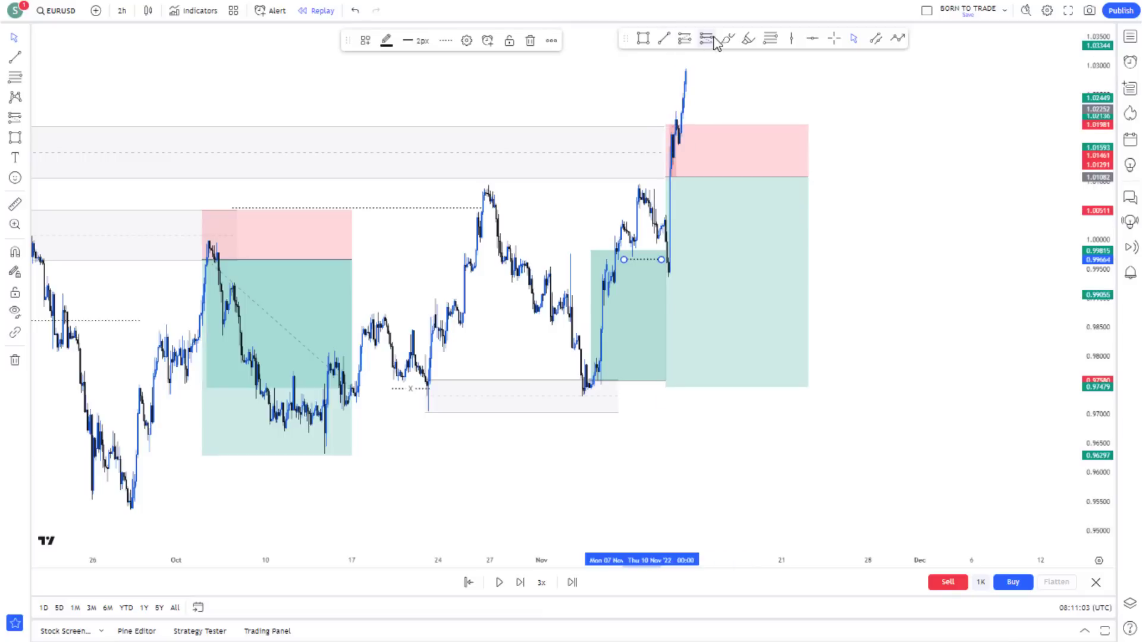
Draw a demand zone from about 0.99338 to 0.99769, starting at 10 November 08:00 and ending about 24 November
{"action": "left_click", "coordinate": [671, 257]}
{"action": "left_click", "coordinate": [876, 38]}
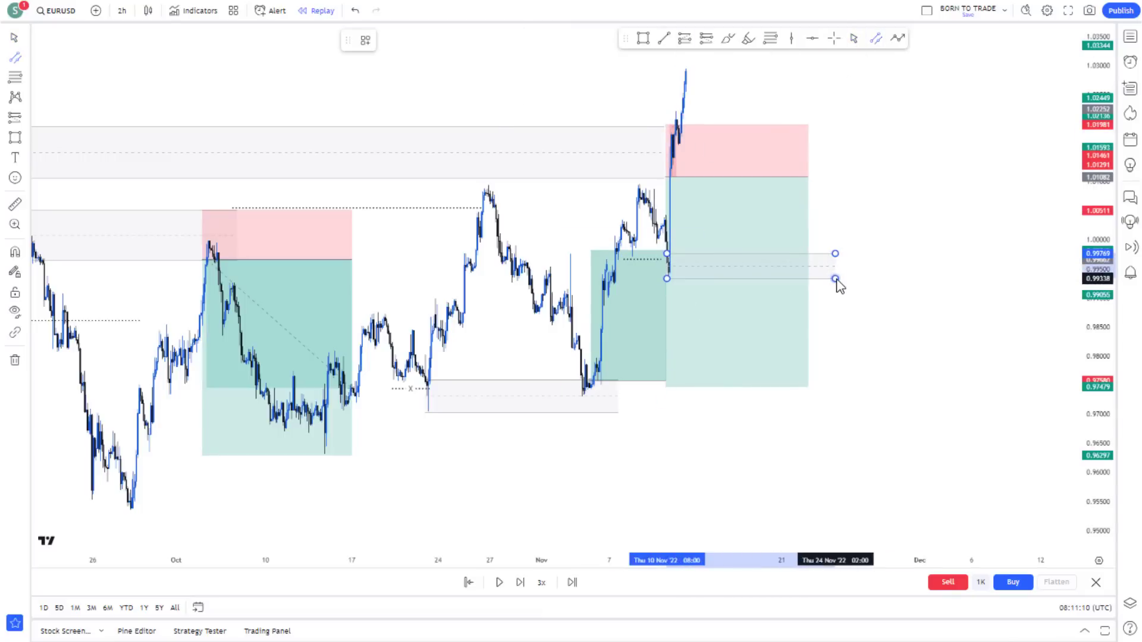
{"action": "left_click", "coordinate": [1052, 235]}
Play the replay at 10x speed to 1 December and pause
{"action": "left_click_drag", "start_coordinate": [1115, 214], "coordinate": [1109, 266]}
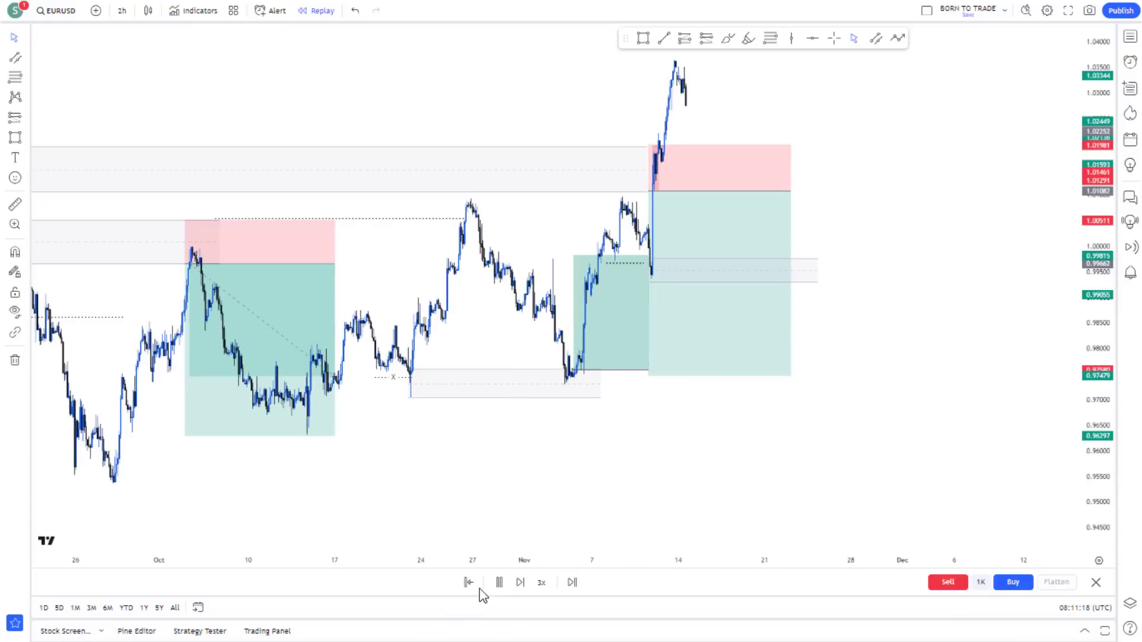
{"action": "left_click", "coordinate": [543, 583]}
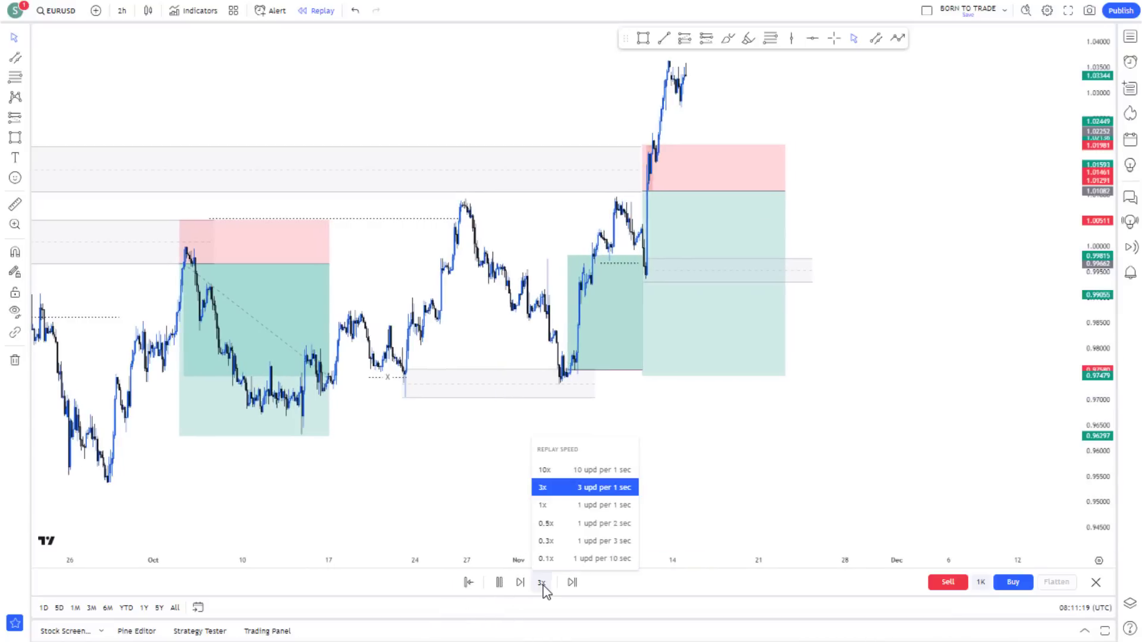
{"action": "left_click", "coordinate": [558, 470]}
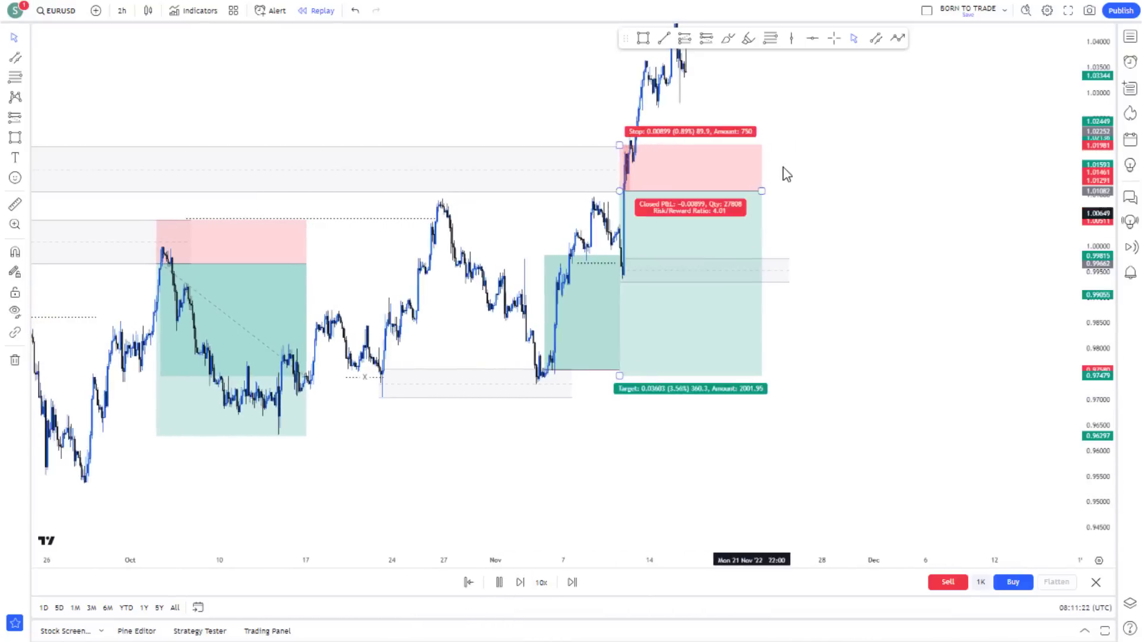
{"action": "scroll", "coordinate": [799, 253], "scroll_direction": "down", "scroll_amount": 5}
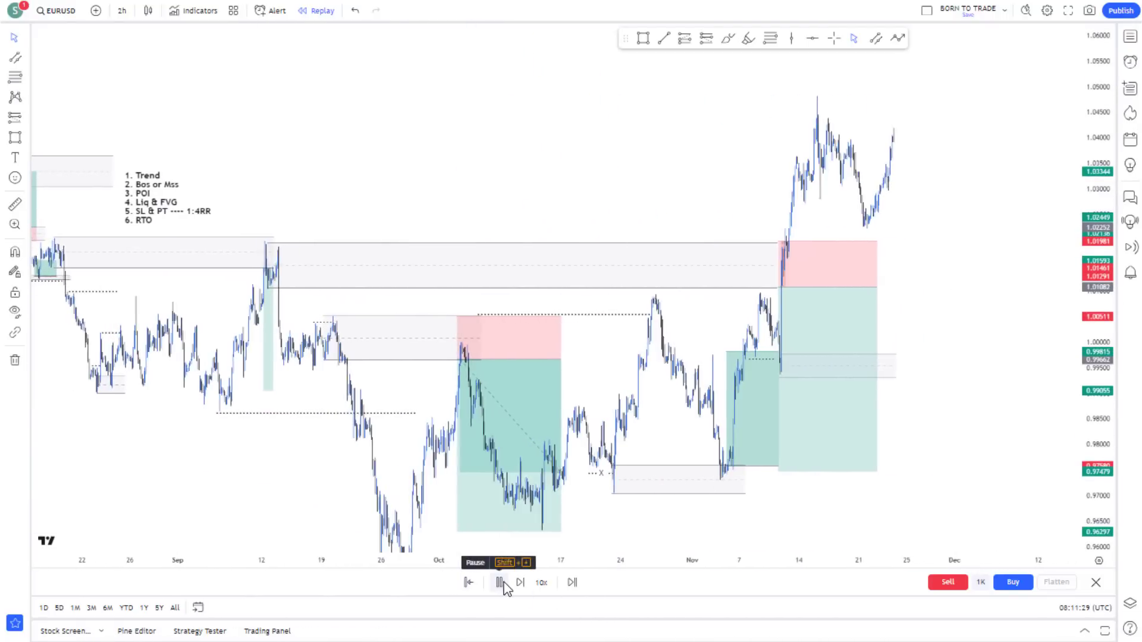
{"action": "scroll", "coordinate": [726, 201], "scroll_direction": "down", "scroll_amount": 3}
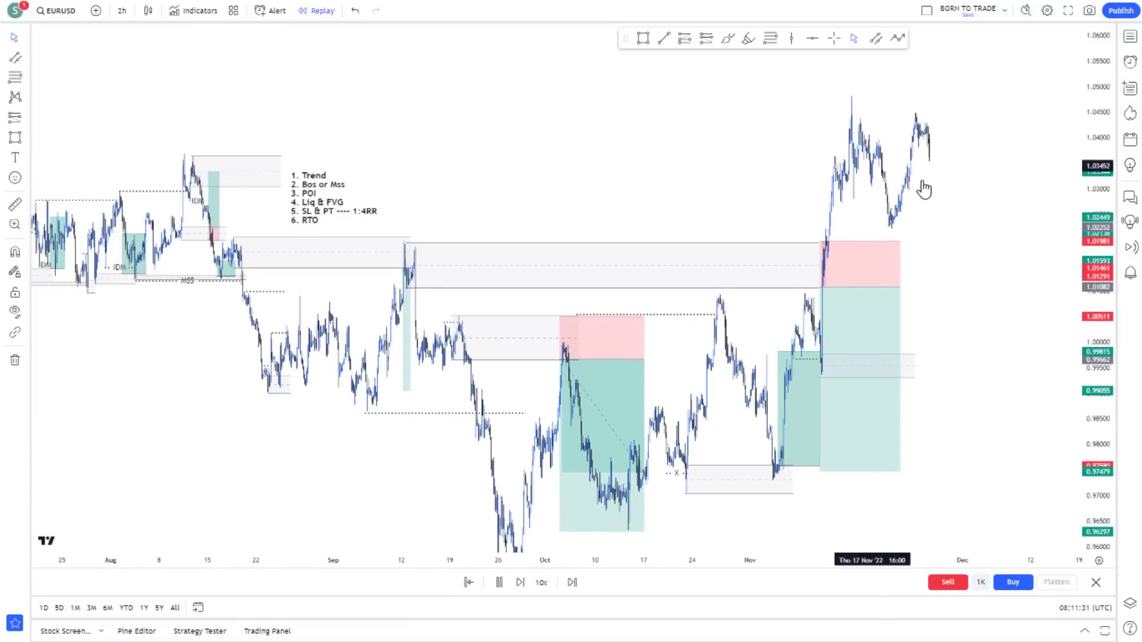
{"action": "scroll", "coordinate": [916, 272], "scroll_direction": "up", "scroll_amount": 1}
{"action": "scroll", "coordinate": [830, 309], "scroll_direction": "up", "scroll_amount": 2}
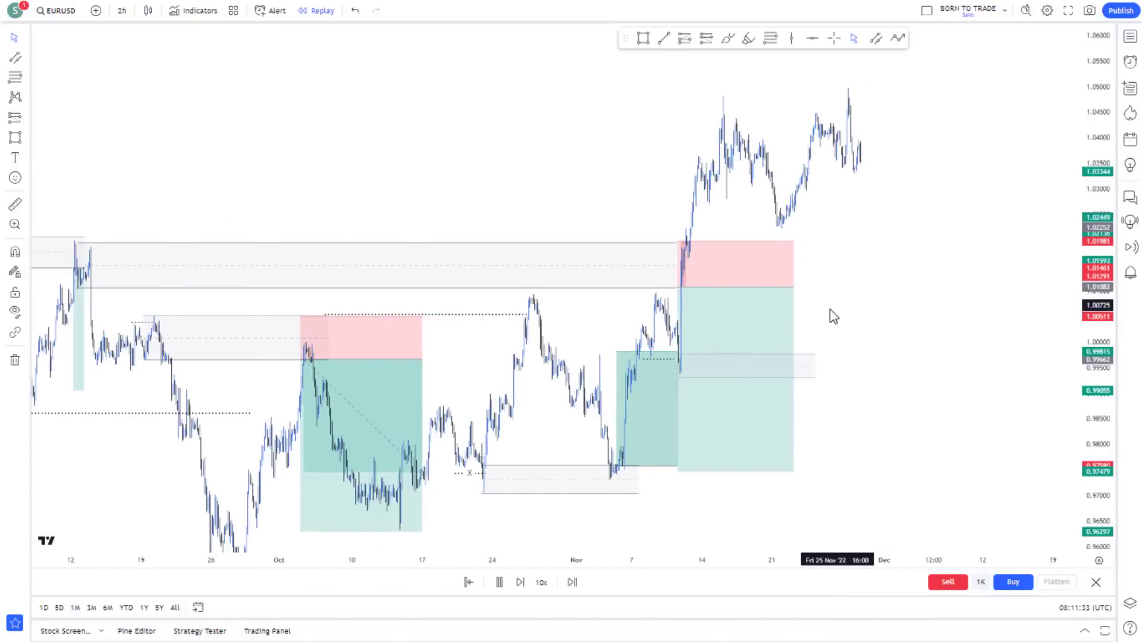
{"action": "left_click", "coordinate": [499, 583]}
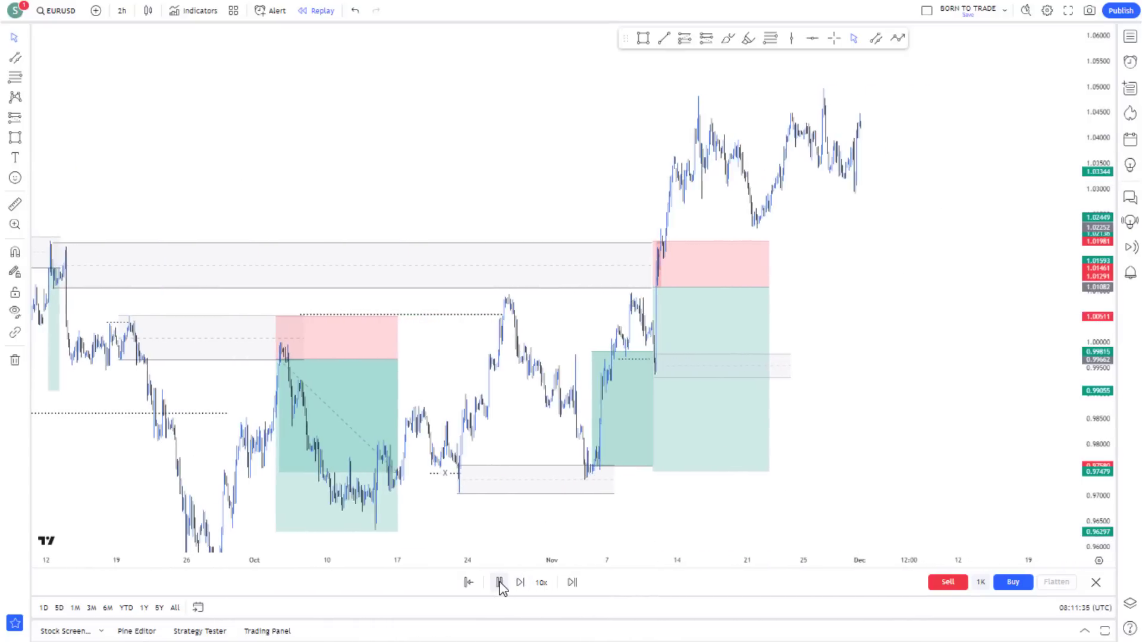
Place a vertical line at 13 July 2022 09:00 to mark the start of the tested period
{"action": "scroll", "coordinate": [571, 283], "scroll_direction": "down", "scroll_amount": 3}
{"action": "left_click_drag", "start_coordinate": [627, 173], "coordinate": [776, 121]}
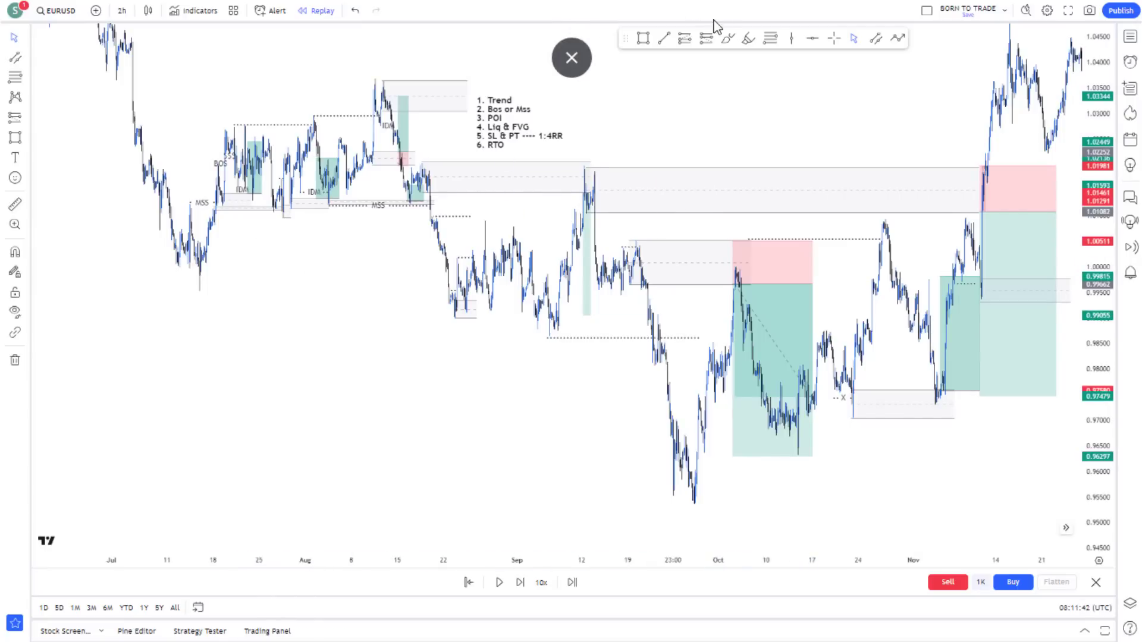
{"action": "left_click", "coordinate": [792, 38]}
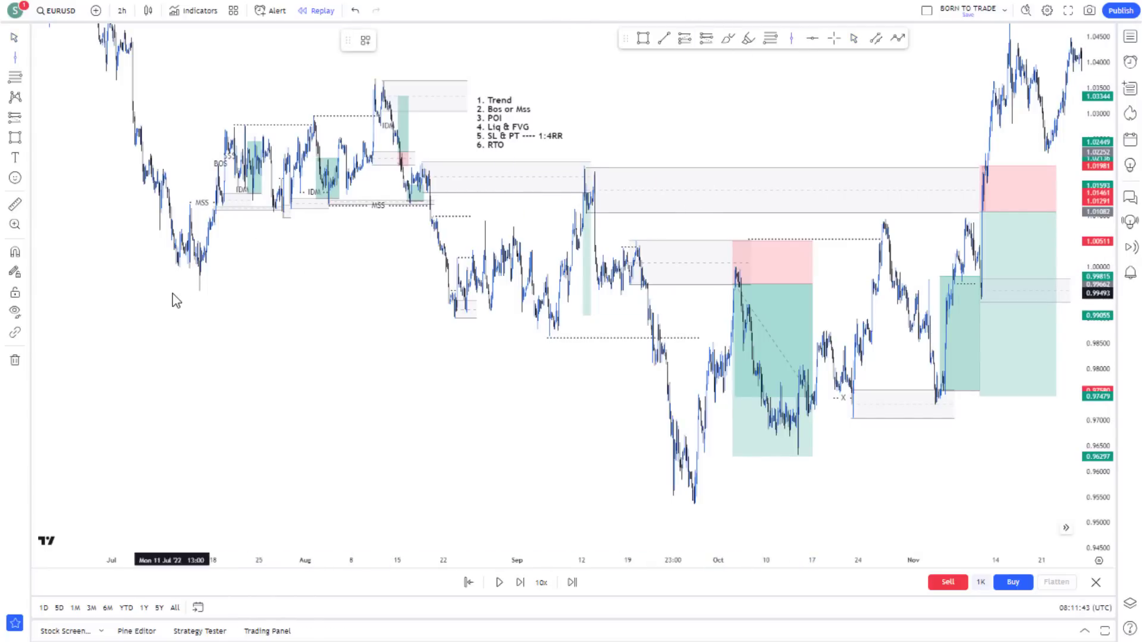
{"action": "double_click", "coordinate": [189, 246]}
{"action": "key", "text": "Escape"}
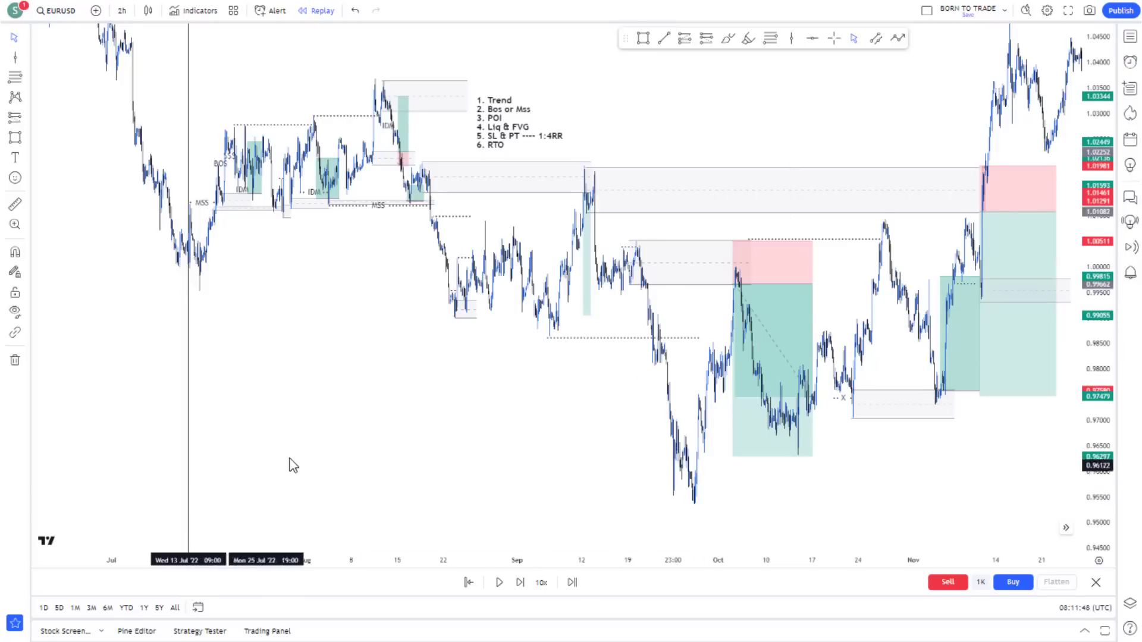
Place a vertical line at 1 December 2022 08:00 to mark the end of the tested period
{"action": "left_click_drag", "start_coordinate": [288, 466], "coordinate": [135, 428]}
{"action": "mouse_move", "coordinate": [965, 179]}
{"action": "left_mouse_down"}
{"action": "mouse_move", "coordinate": [915, 190]}
{"action": "mouse_move", "coordinate": [855, 230]}
{"action": "left_mouse_up"}
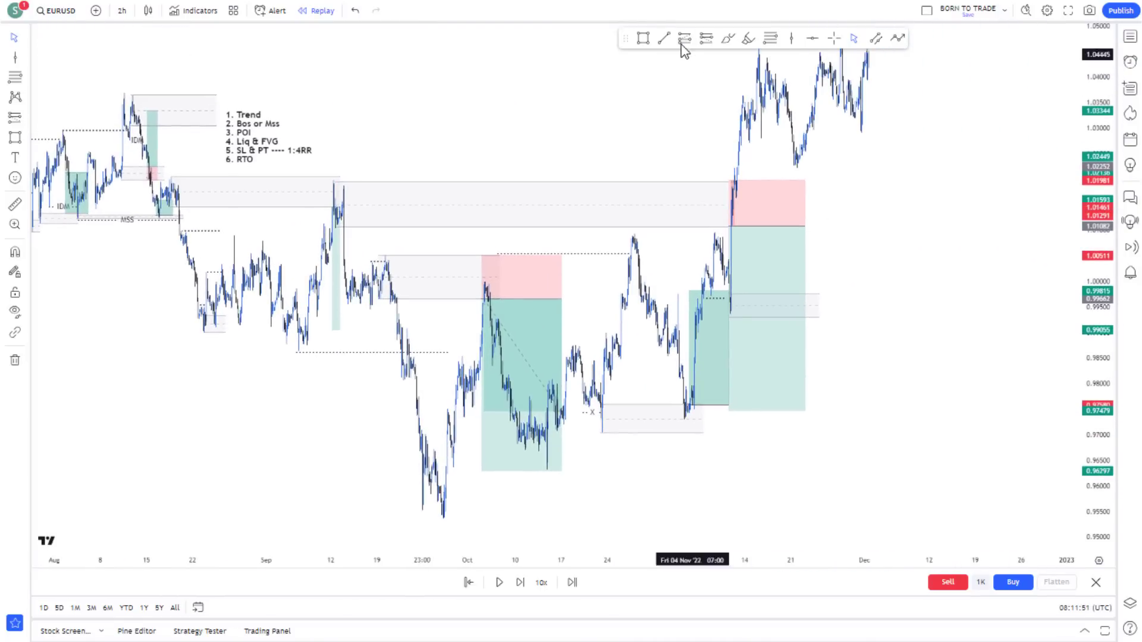
{"action": "left_click", "coordinate": [789, 39]}
{"action": "left_click", "coordinate": [863, 122]}
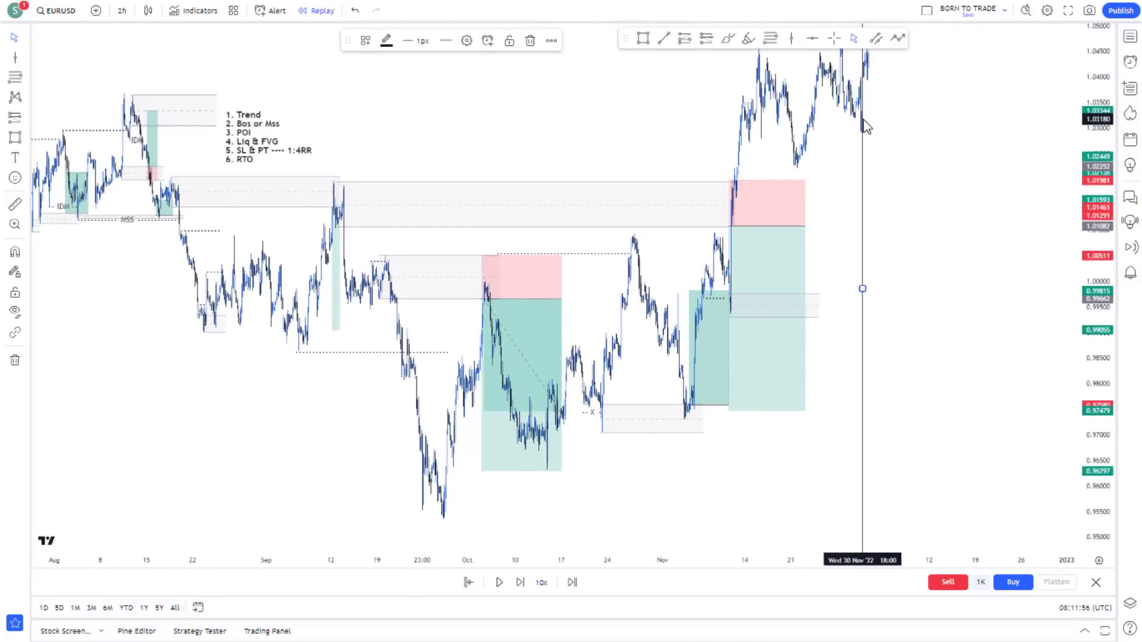
{"action": "left_click_drag", "start_coordinate": [864, 121], "coordinate": [867, 122]}
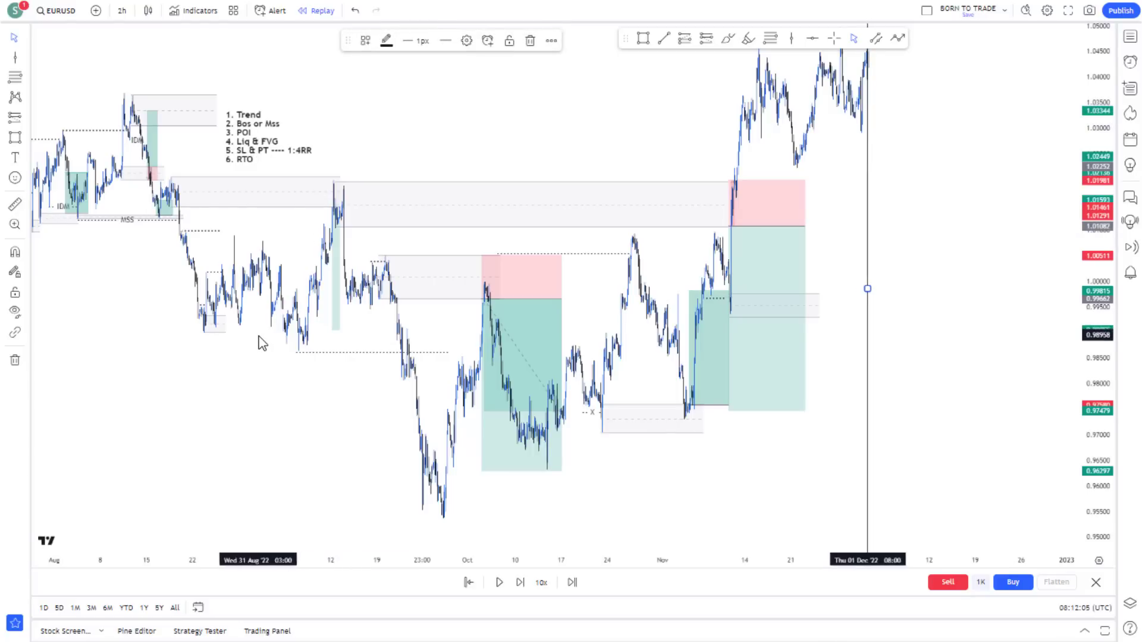
Move the six-rule text note slightly up and to the right on the chart
{"action": "left_click_drag", "start_coordinate": [242, 367], "coordinate": [412, 354]}
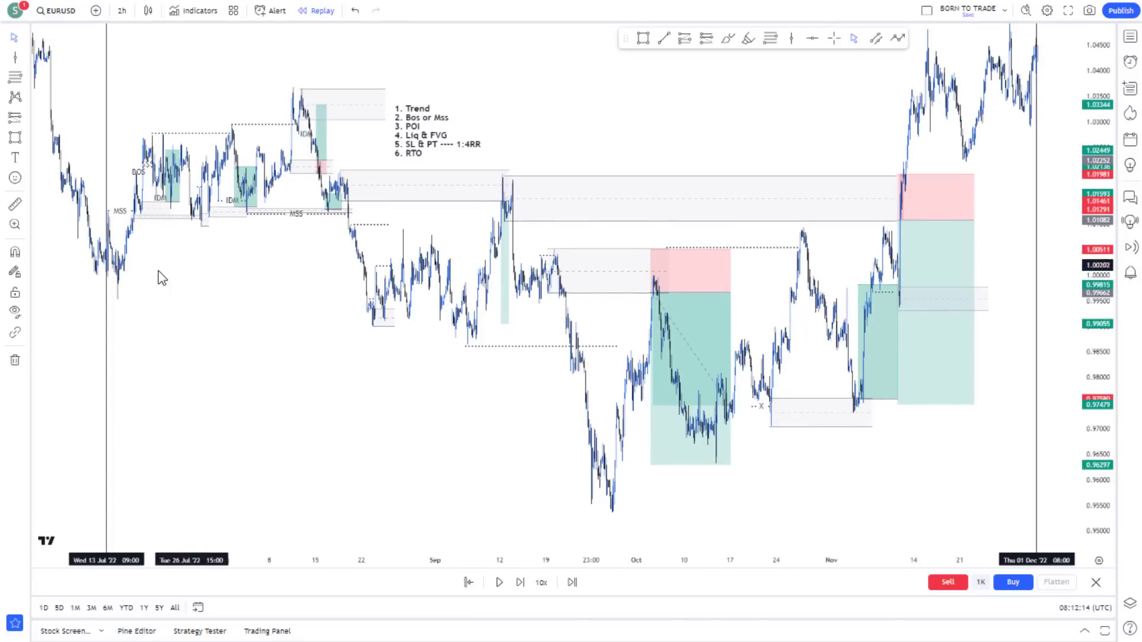
{"action": "mouse_move", "coordinate": [236, 189]}
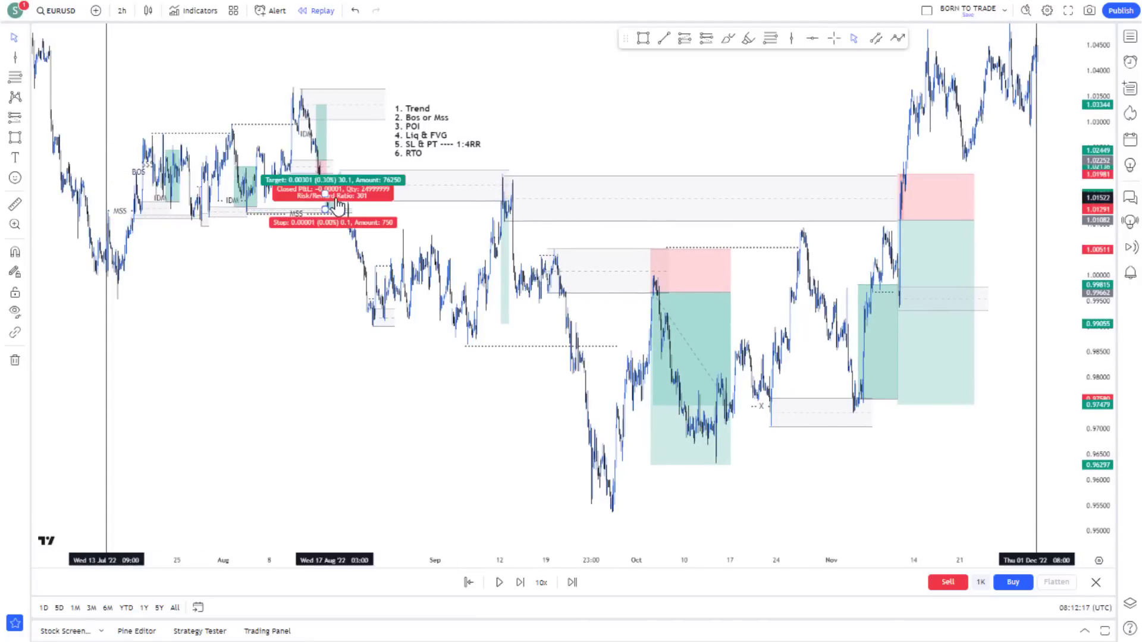
{"action": "mouse_move", "coordinate": [875, 345]}
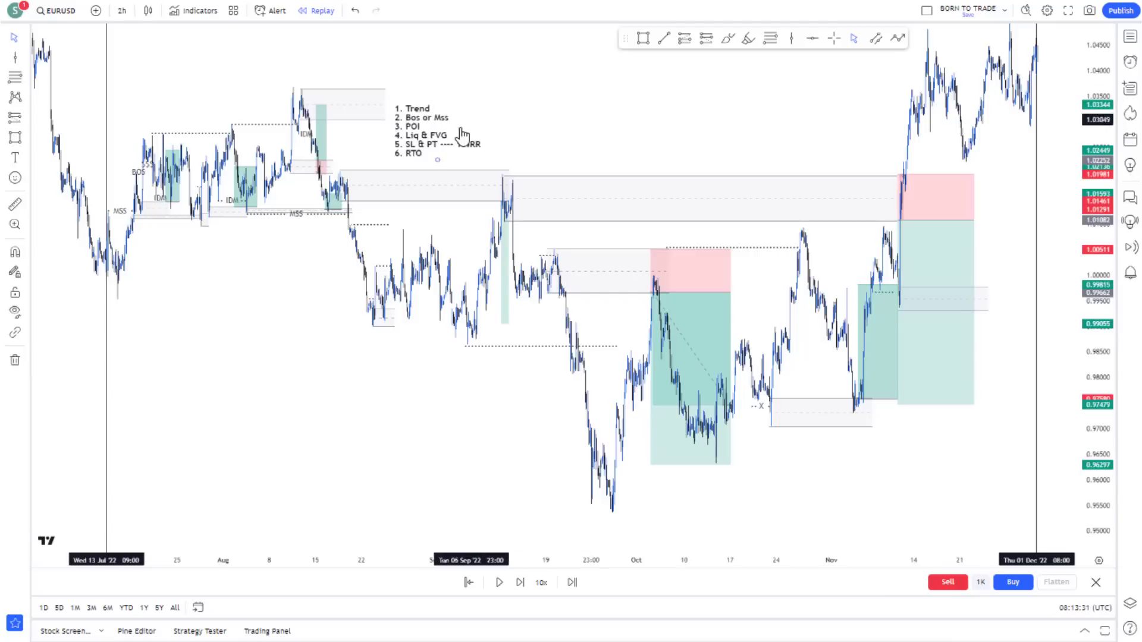
{"action": "left_click_drag", "start_coordinate": [438, 143], "coordinate": [483, 127]}
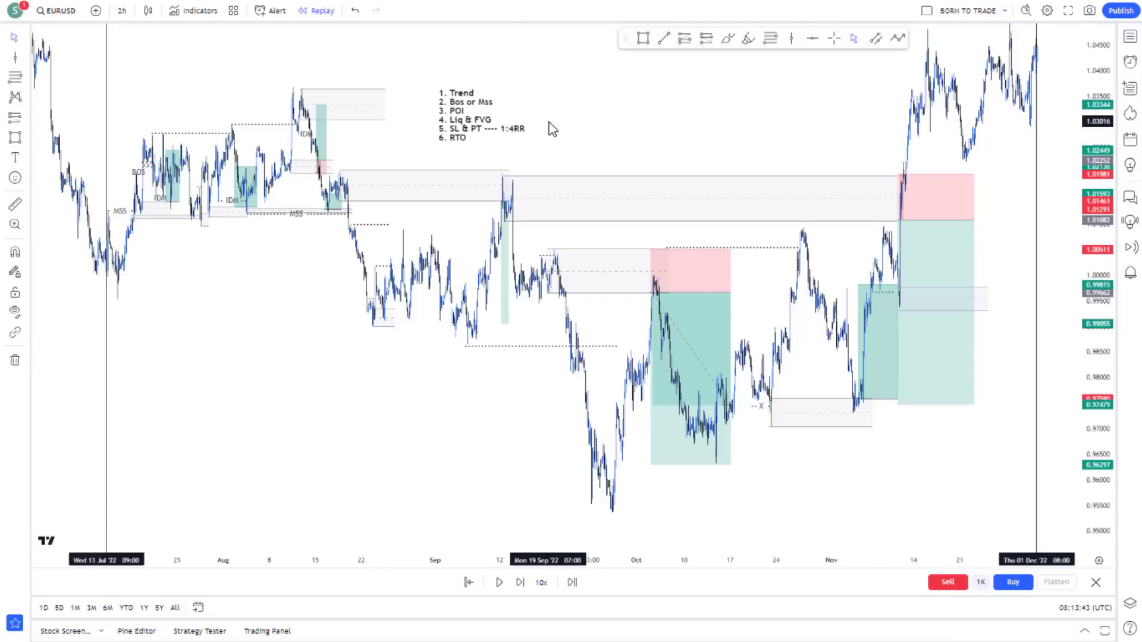
Measure the gap between the 13 October low and the October short position's target, and clear the measurement
{"action": "scroll", "coordinate": [620, 335], "scroll_direction": "up", "scroll_amount": 3}
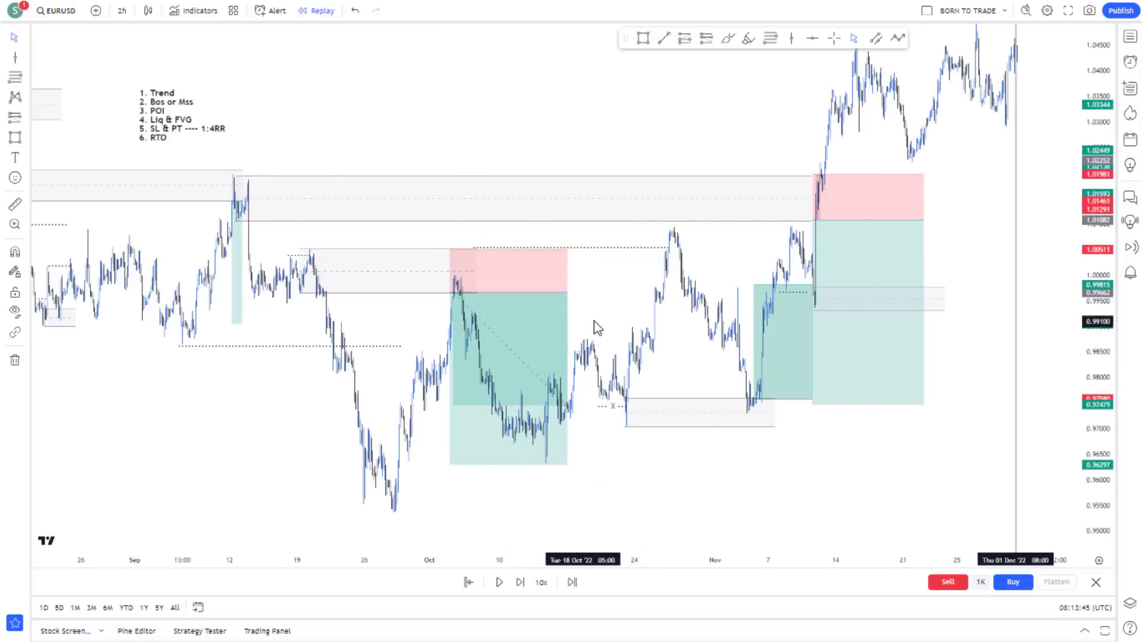
{"action": "left_click_drag", "start_coordinate": [615, 319], "coordinate": [761, 278]}
{"action": "left_click", "coordinate": [708, 331]}
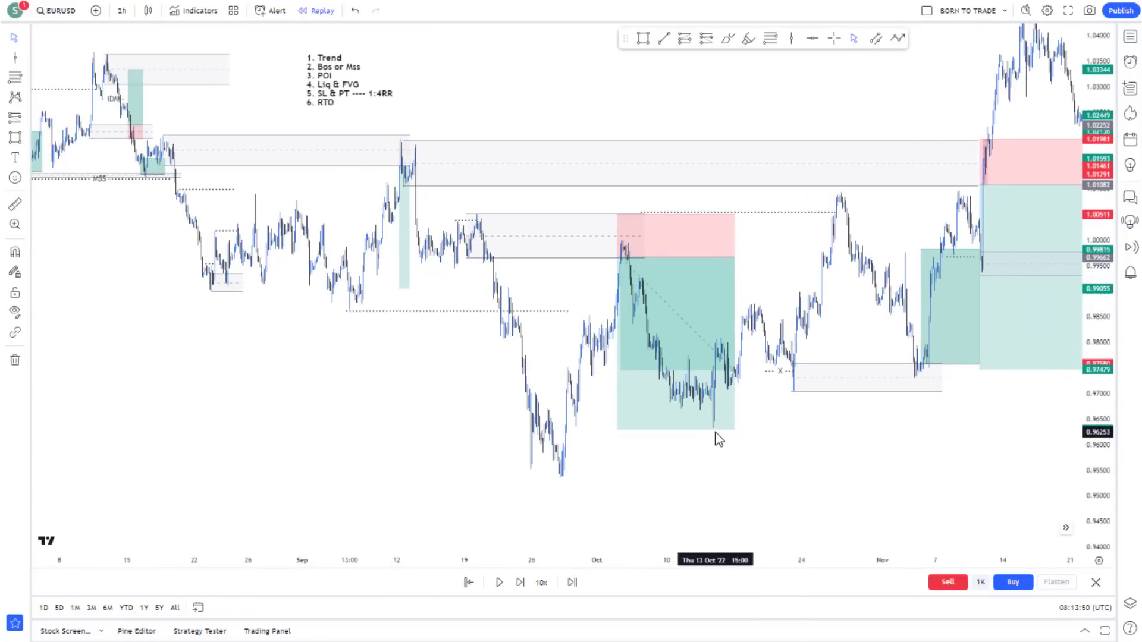
{"action": "left_click_drag", "start_coordinate": [830, 433], "coordinate": [872, 395]}
{"action": "scroll", "coordinate": [873, 397], "scroll_direction": "up", "scroll_amount": 4}
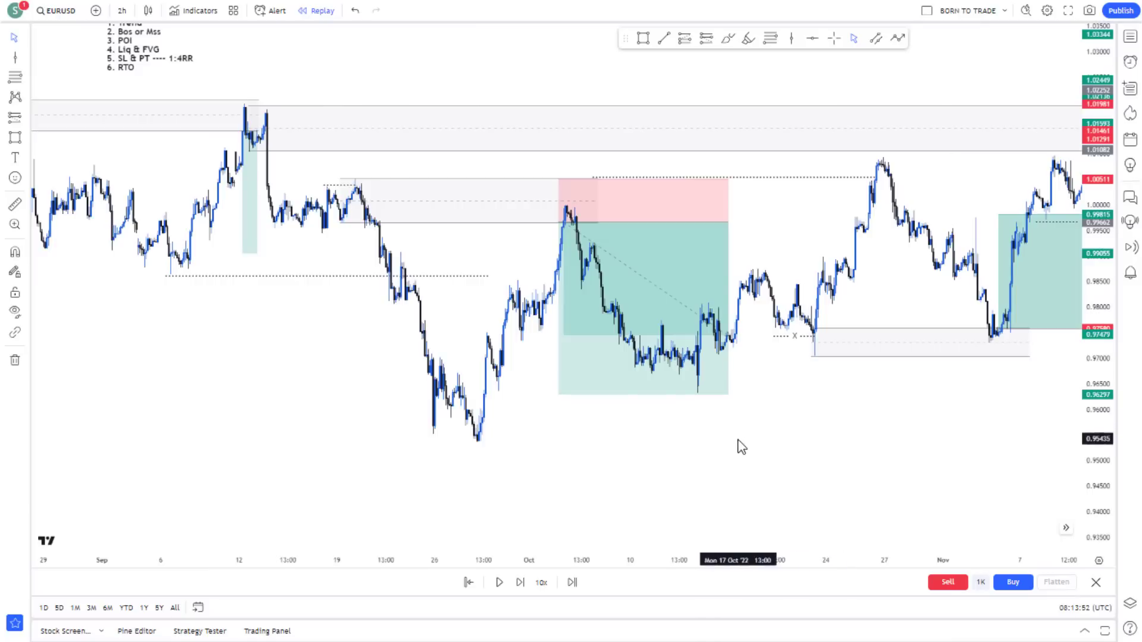
{"action": "left_click_drag", "start_coordinate": [757, 437], "coordinate": [1004, 353]}
{"action": "scroll", "coordinate": [1103, 379], "scroll_direction": "up", "scroll_amount": 6}
{"action": "scroll", "coordinate": [951, 354], "scroll_direction": "up", "scroll_amount": 5}
{"action": "scroll", "coordinate": [904, 361], "scroll_direction": "up", "scroll_amount": 4}
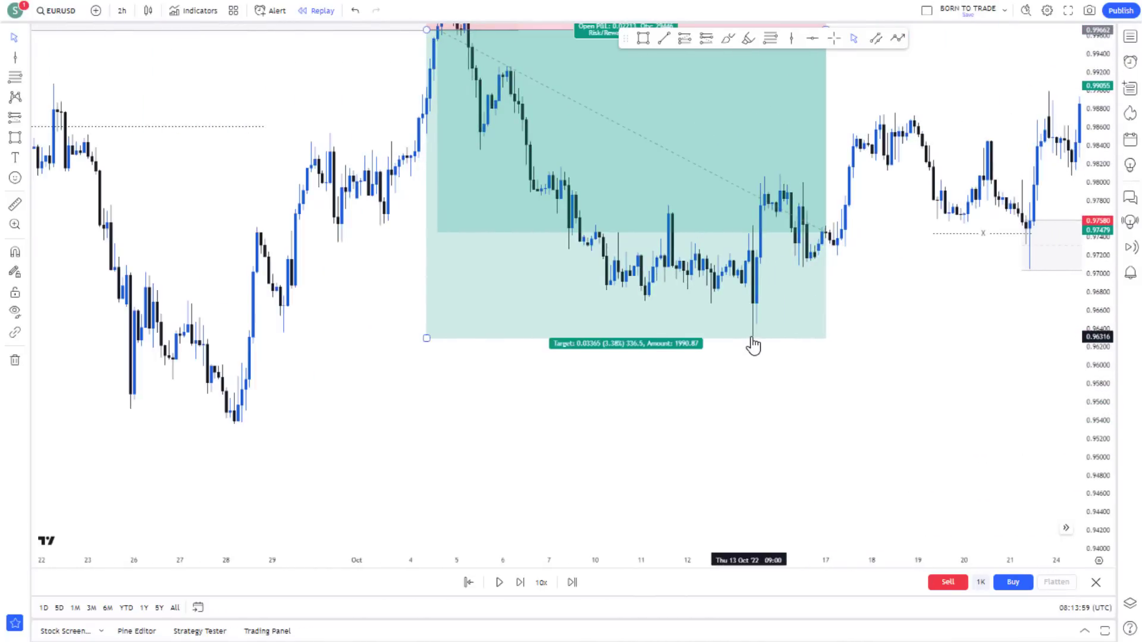
{"action": "left_click", "coordinate": [754, 340], "text": "shift"}
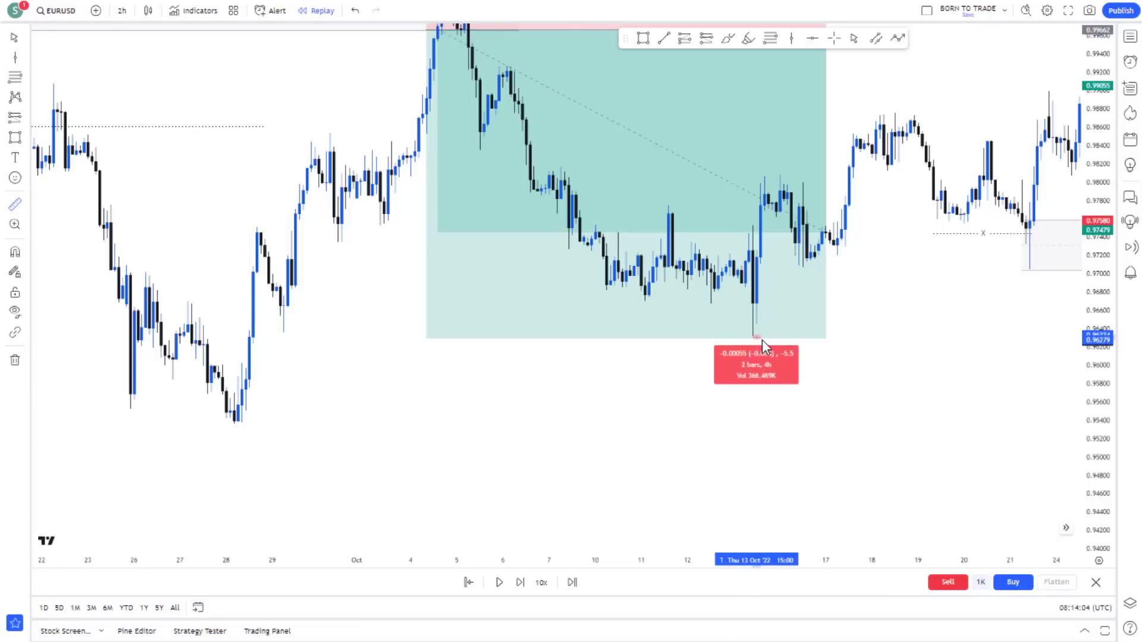
{"action": "left_click", "coordinate": [882, 317]}
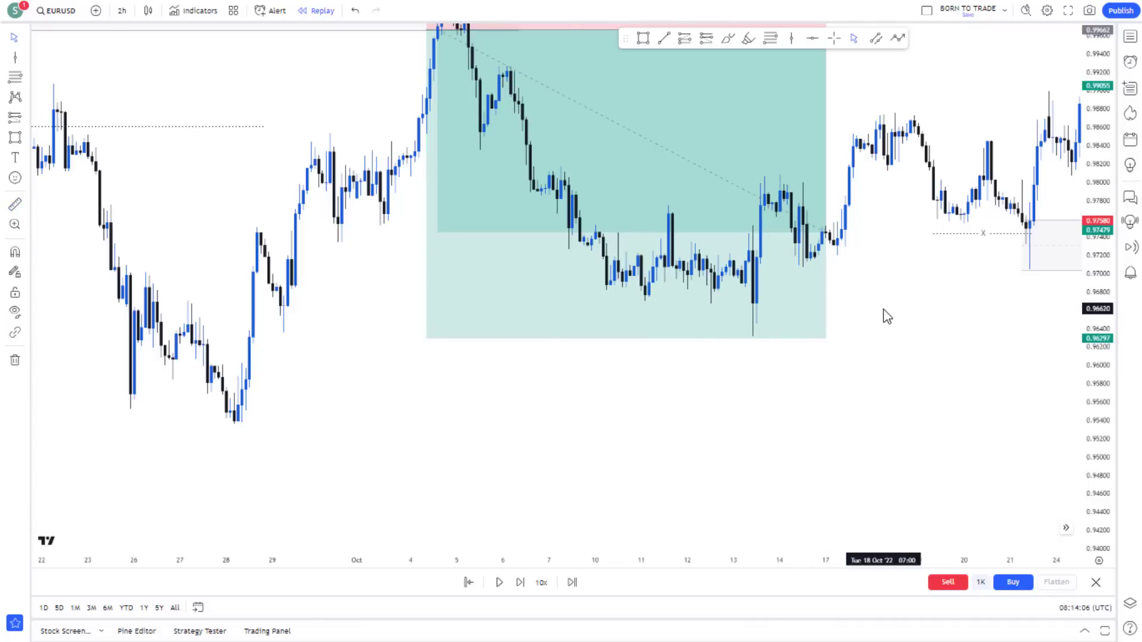
Examine the zones, liquidity levels and positions from mid-August to mid-November 2022, including the October short position
{"action": "scroll", "coordinate": [900, 295], "scroll_direction": "down", "scroll_amount": 3}
{"action": "scroll", "coordinate": [870, 299], "scroll_direction": "down", "scroll_amount": 5}
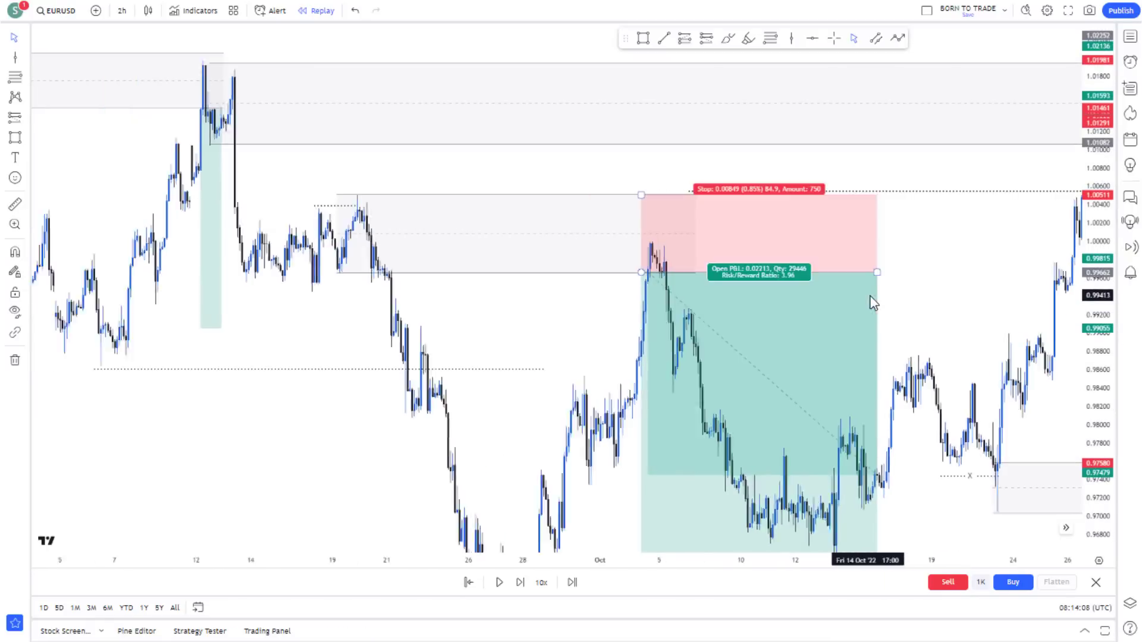
{"action": "scroll", "coordinate": [615, 209], "scroll_direction": "down", "scroll_amount": 3}
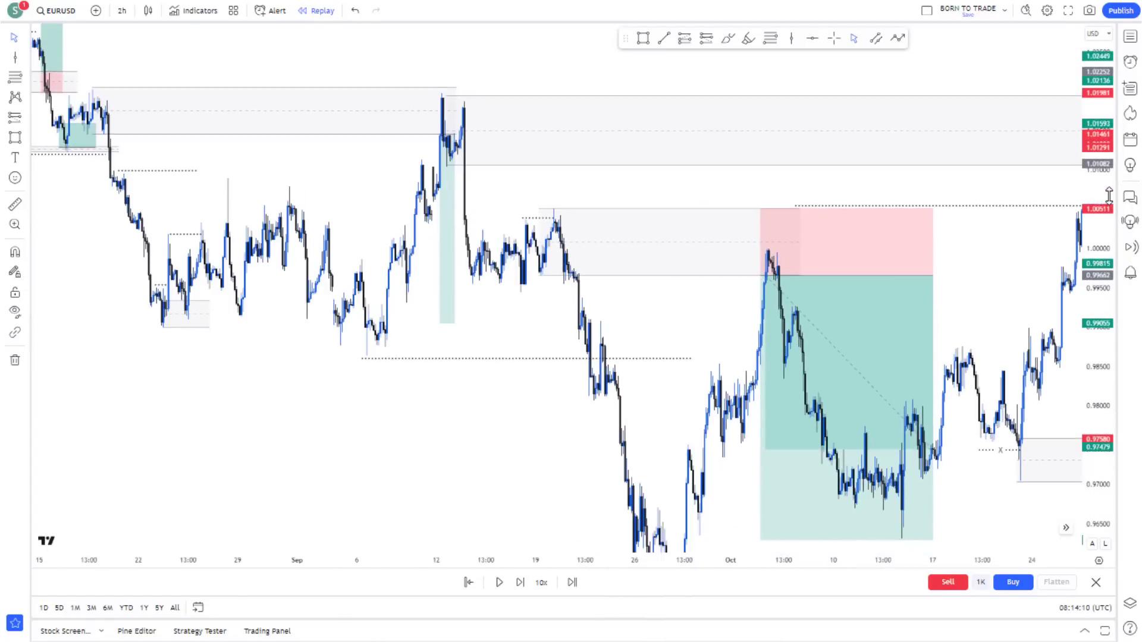
{"action": "left_click_drag", "start_coordinate": [374, 368], "coordinate": [480, 365]}
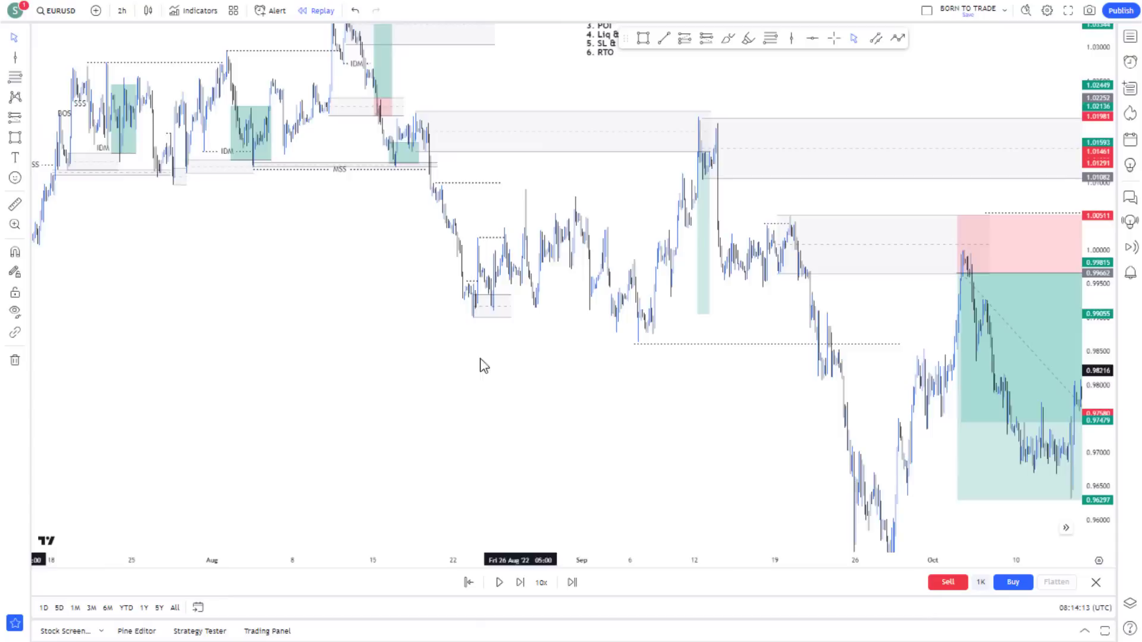
{"action": "scroll", "coordinate": [372, 333], "scroll_direction": "up", "scroll_amount": 3}
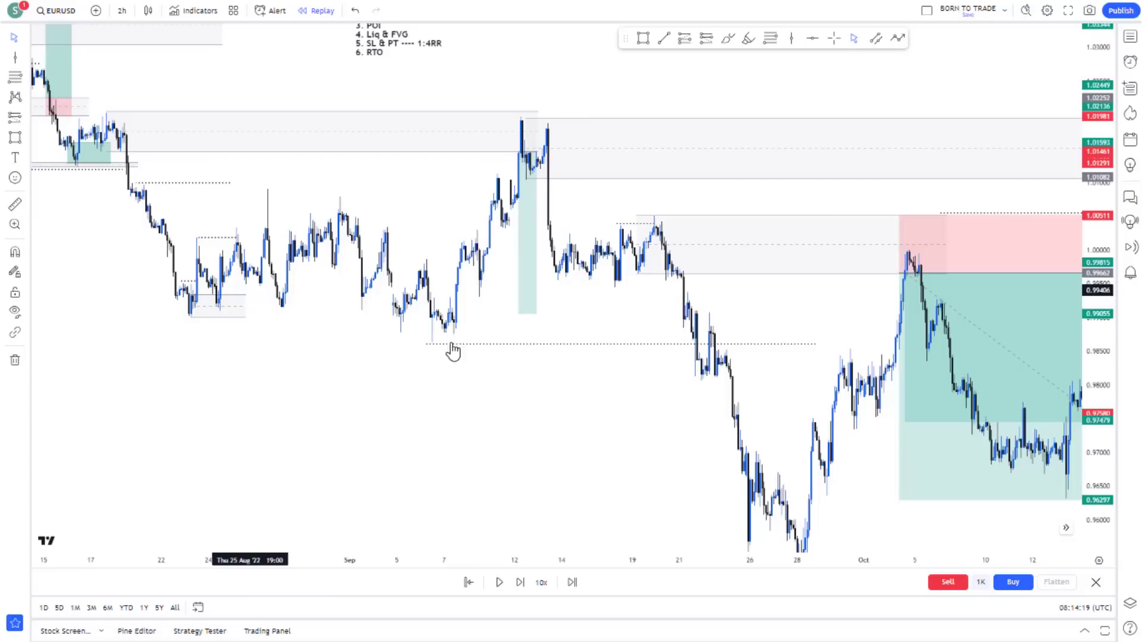
{"action": "left_click_drag", "start_coordinate": [306, 173], "coordinate": [337, 174]}
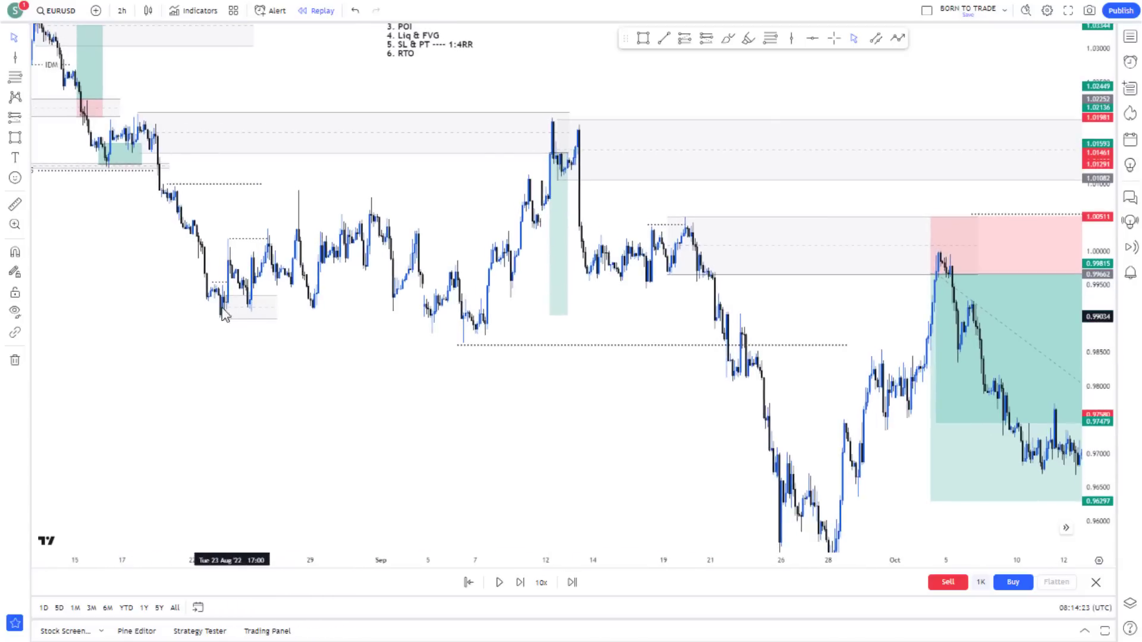
{"action": "left_click_drag", "start_coordinate": [599, 409], "coordinate": [233, 358]}
{"action": "left_click_drag", "start_coordinate": [805, 451], "coordinate": [628, 476]}
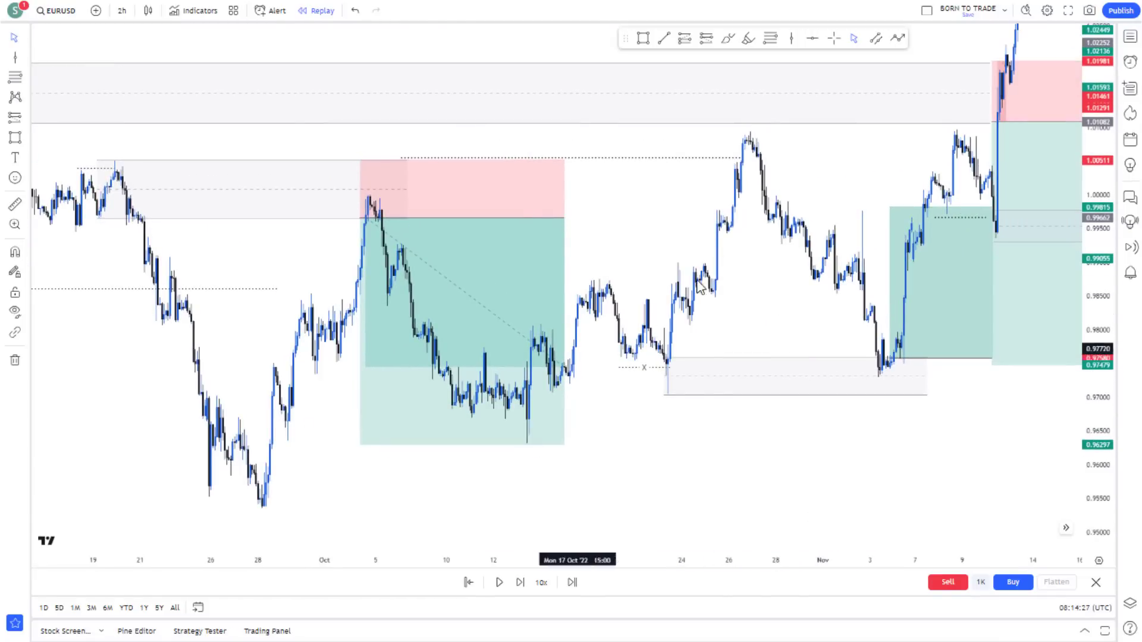
{"action": "left_click_drag", "start_coordinate": [739, 278], "coordinate": [606, 341]}
{"action": "scroll", "coordinate": [711, 224], "scroll_direction": "down", "scroll_amount": 2}
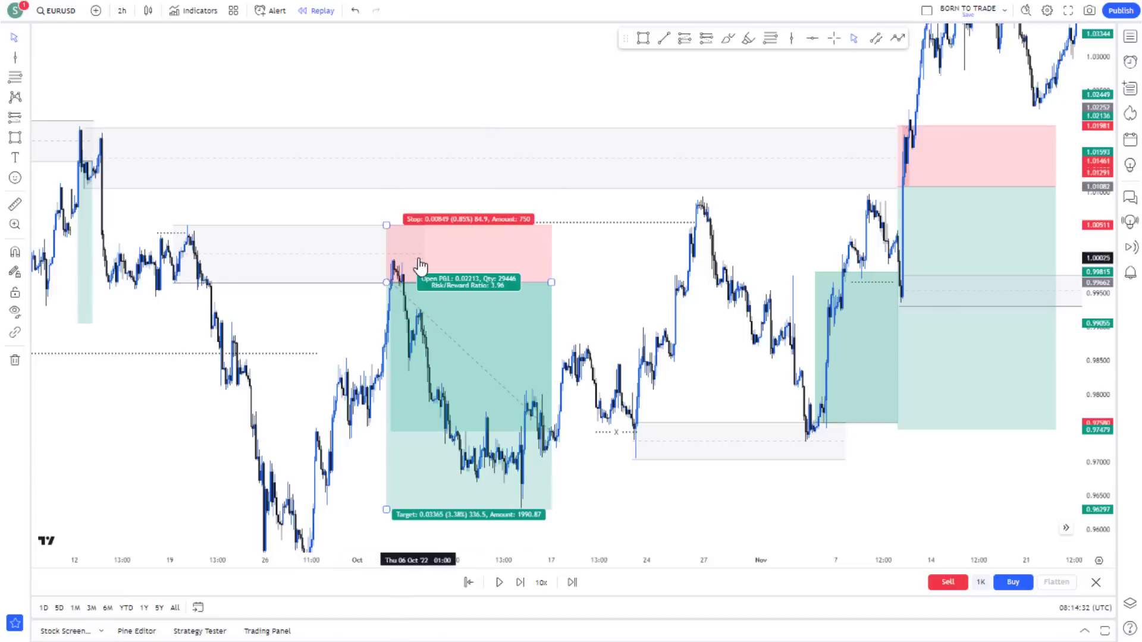
{"action": "left_click", "coordinate": [410, 282]}
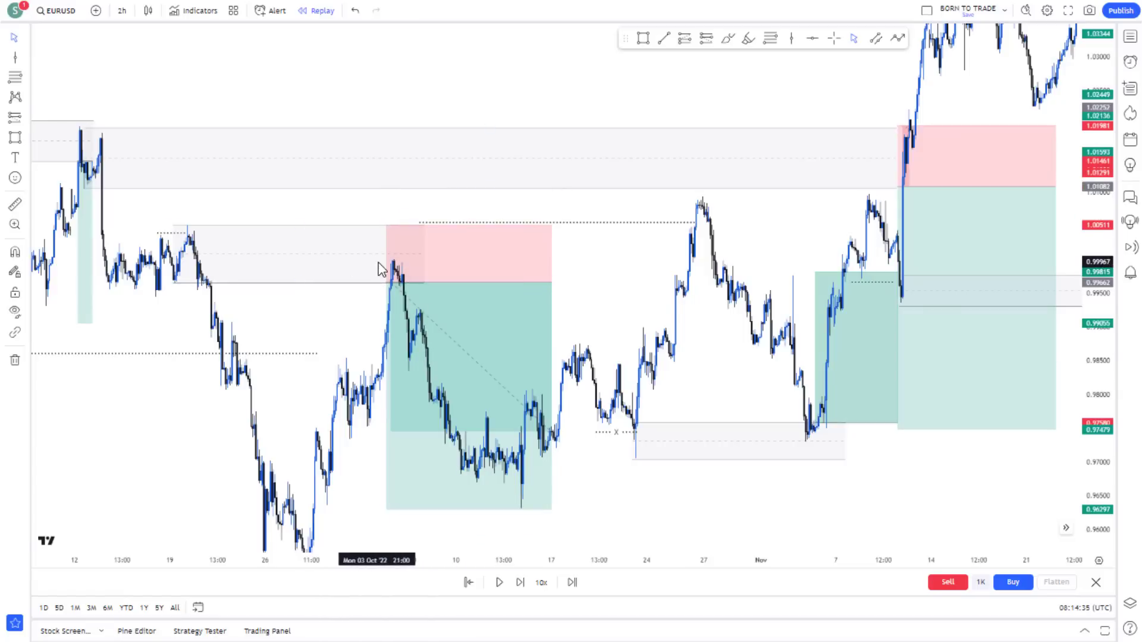
Reset the chart view and review all marked trades between the 13 July and 1 December 2022 vertical lines
{"action": "scroll", "coordinate": [722, 212], "scroll_direction": "down", "scroll_amount": 4}
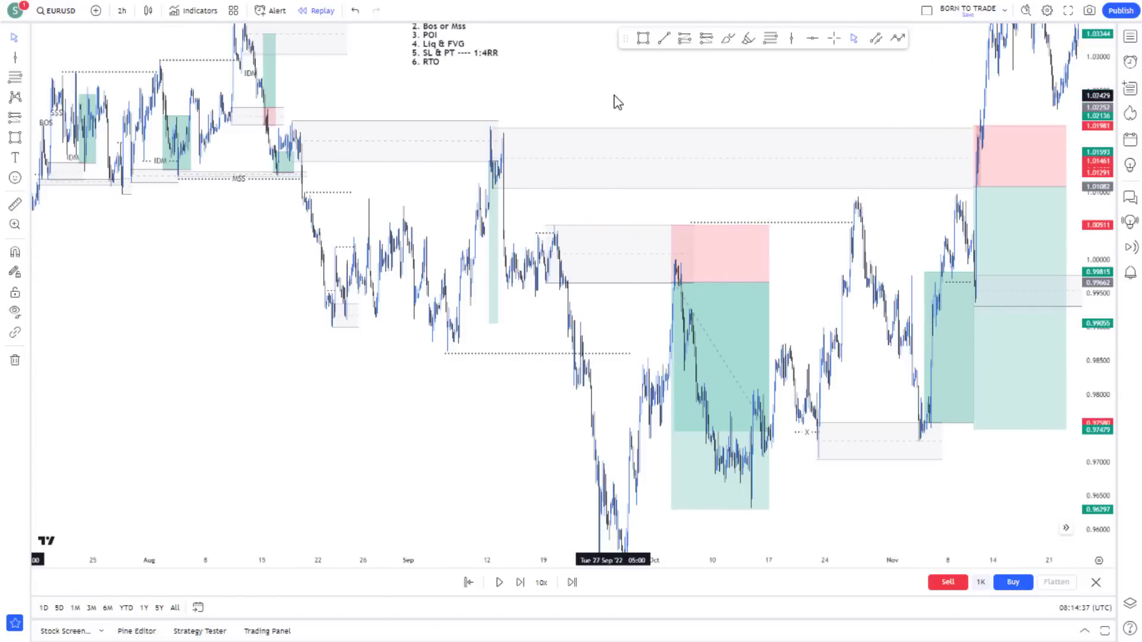
{"action": "right_click", "coordinate": [615, 99]}
{"action": "left_click", "coordinate": [673, 102]}
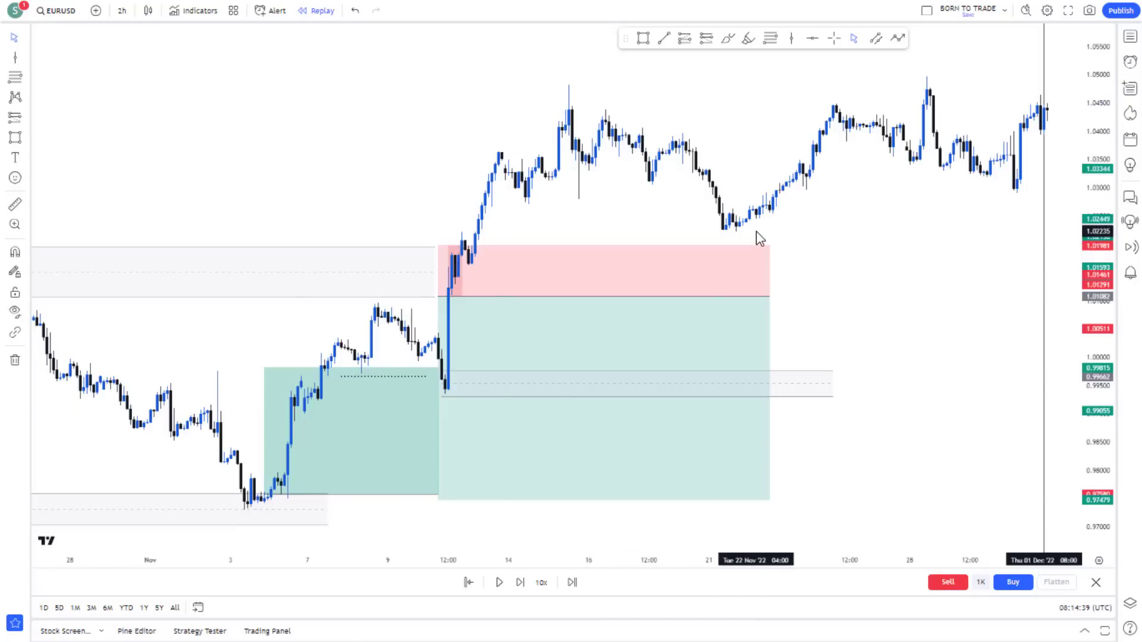
{"action": "scroll", "coordinate": [755, 238], "scroll_direction": "down", "scroll_amount": 3}
{"action": "scroll", "coordinate": [602, 190], "scroll_direction": "down", "scroll_amount": 2}
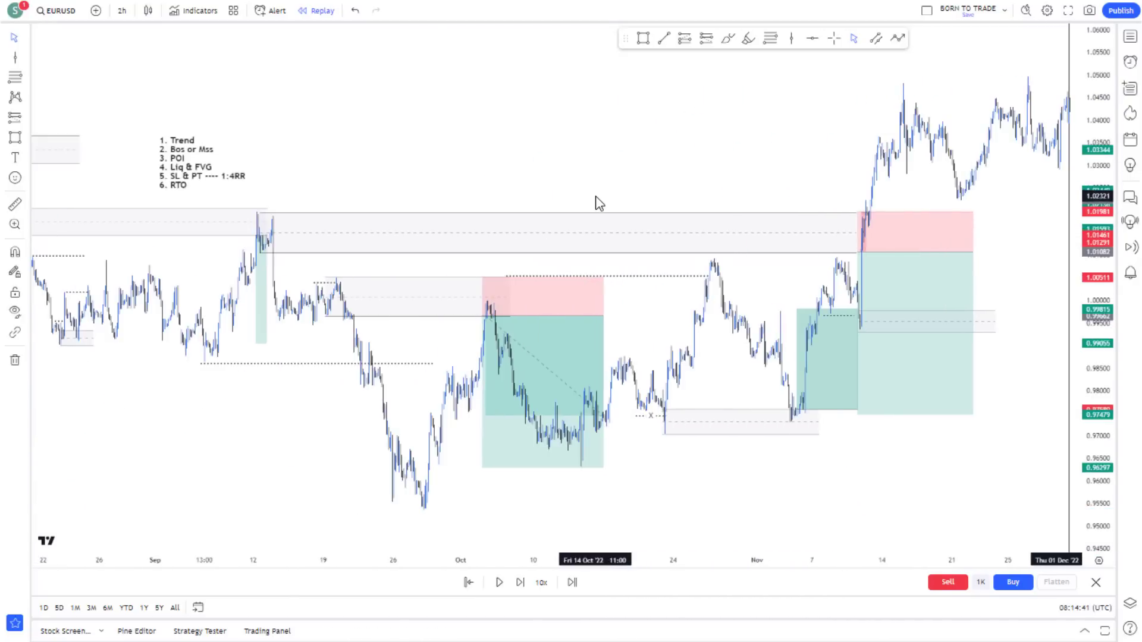
{"action": "scroll", "coordinate": [600, 193], "scroll_direction": "down", "scroll_amount": 2}
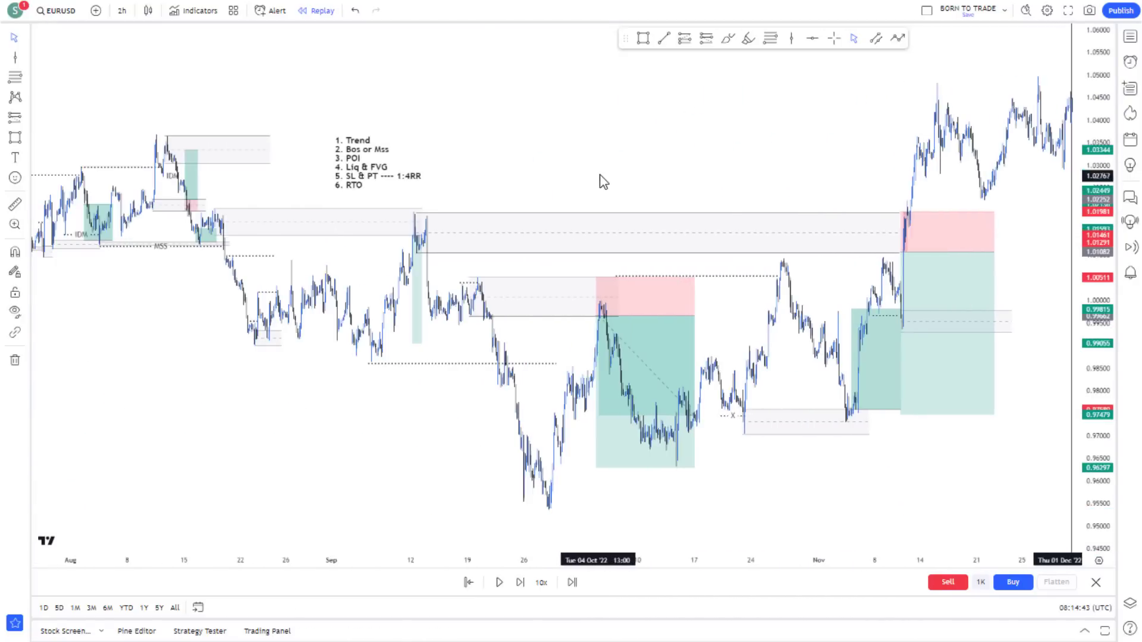
{"action": "left_click_drag", "start_coordinate": [637, 155], "coordinate": [753, 141]}
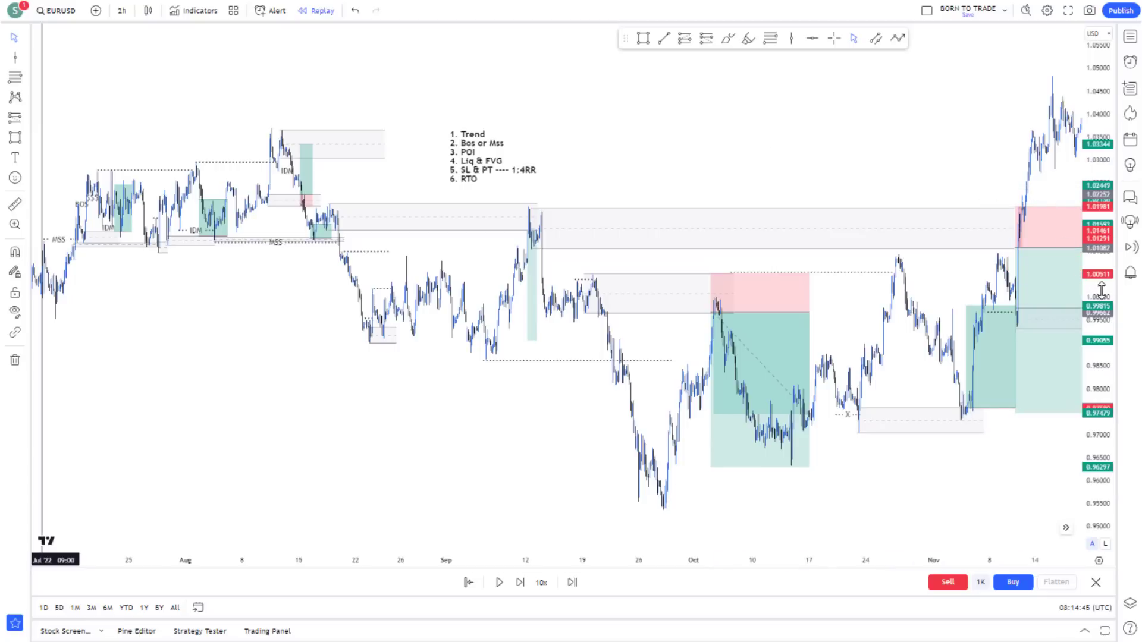
{"action": "left_click_drag", "start_coordinate": [1100, 290], "coordinate": [1099, 253]}
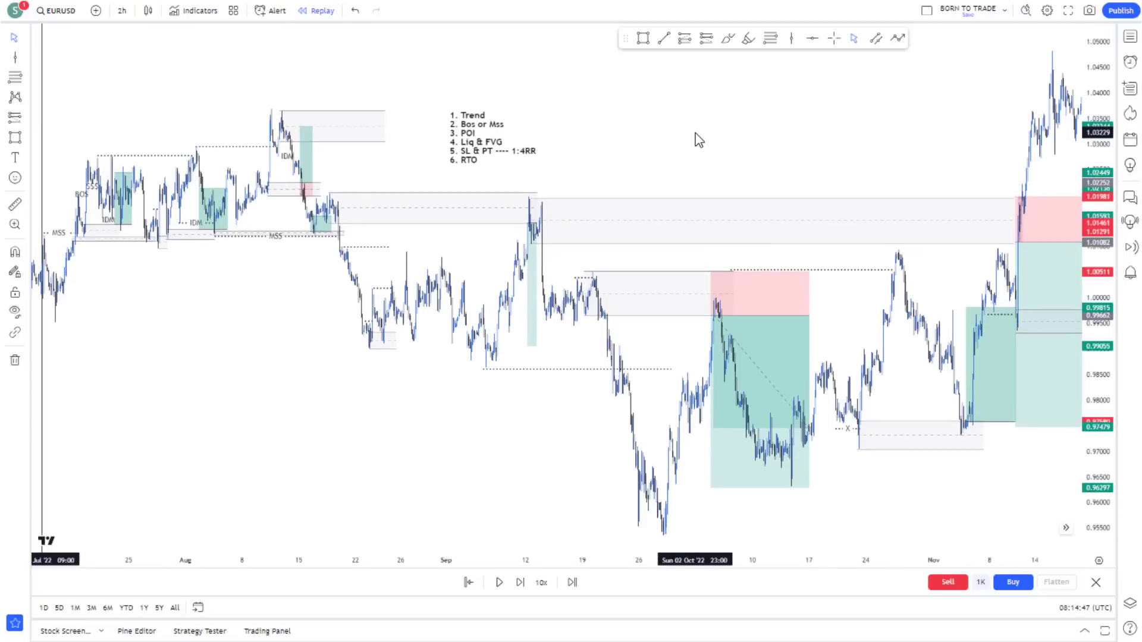